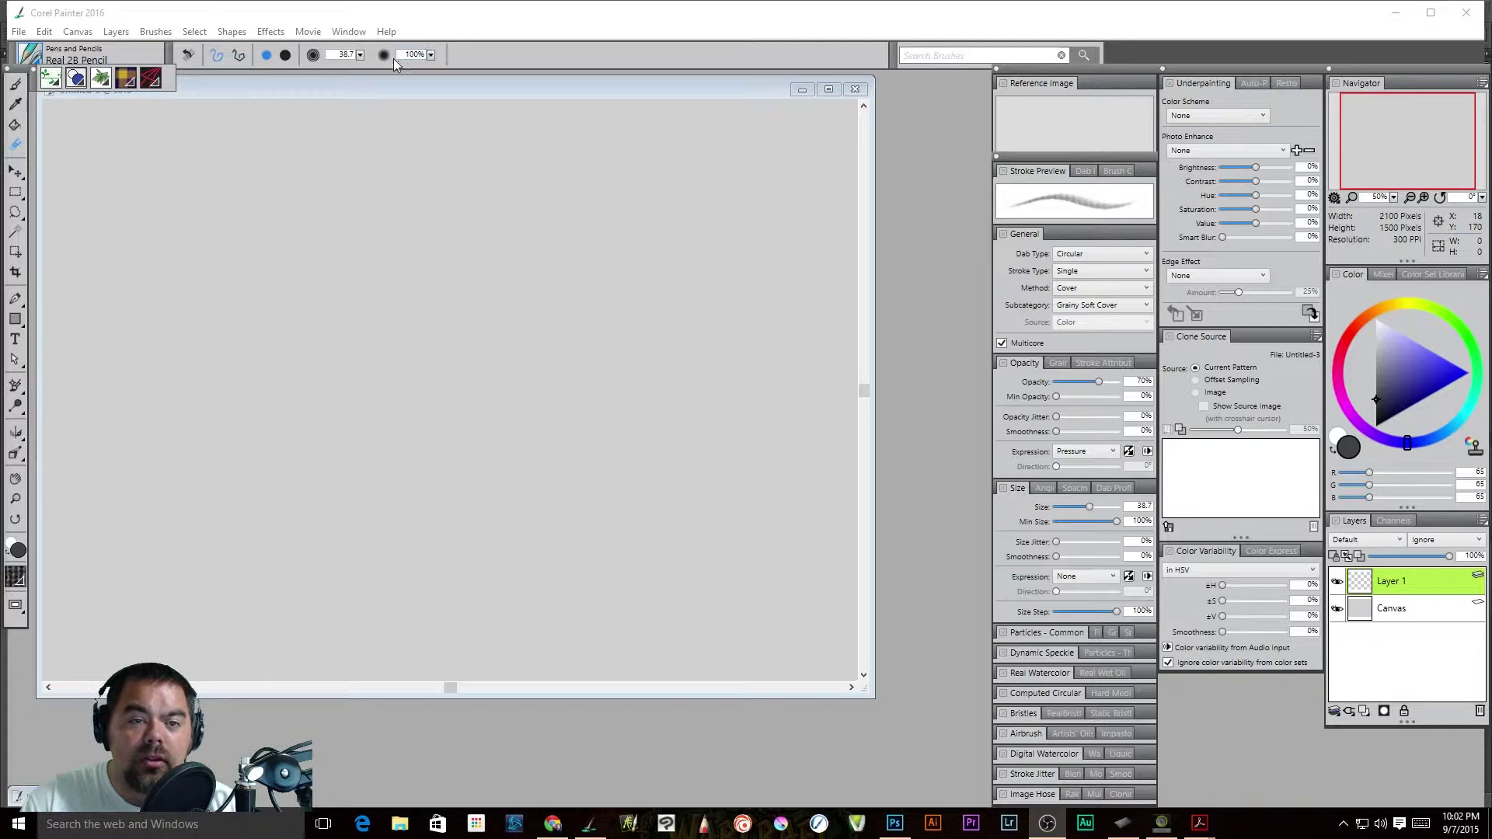
- Return to the Brush tool and lower the Real 2B Pencil opacity from 70% to 52%
key("b")
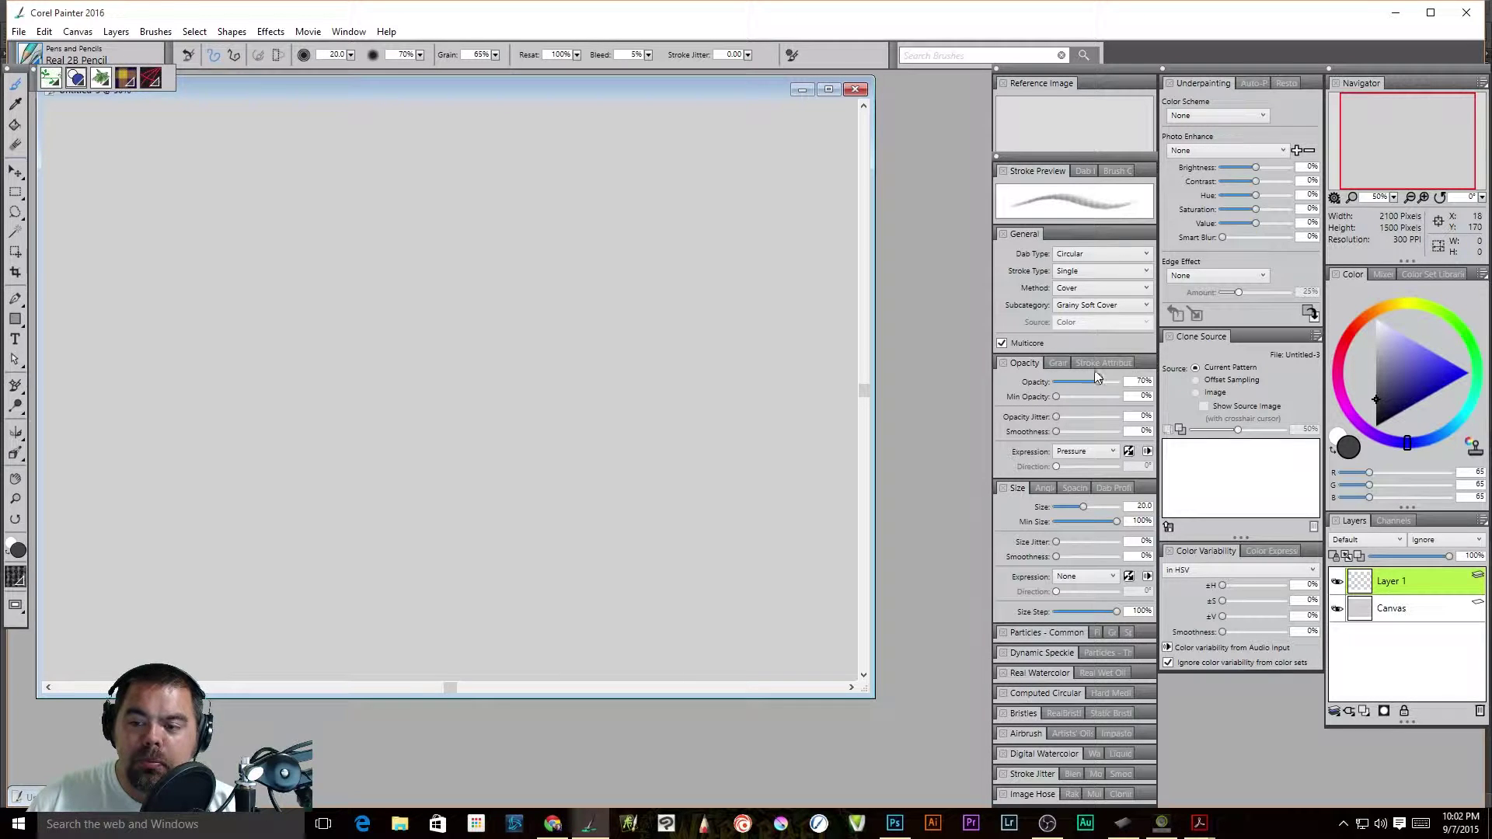
left_click_drag(420, 59, 393, 51)
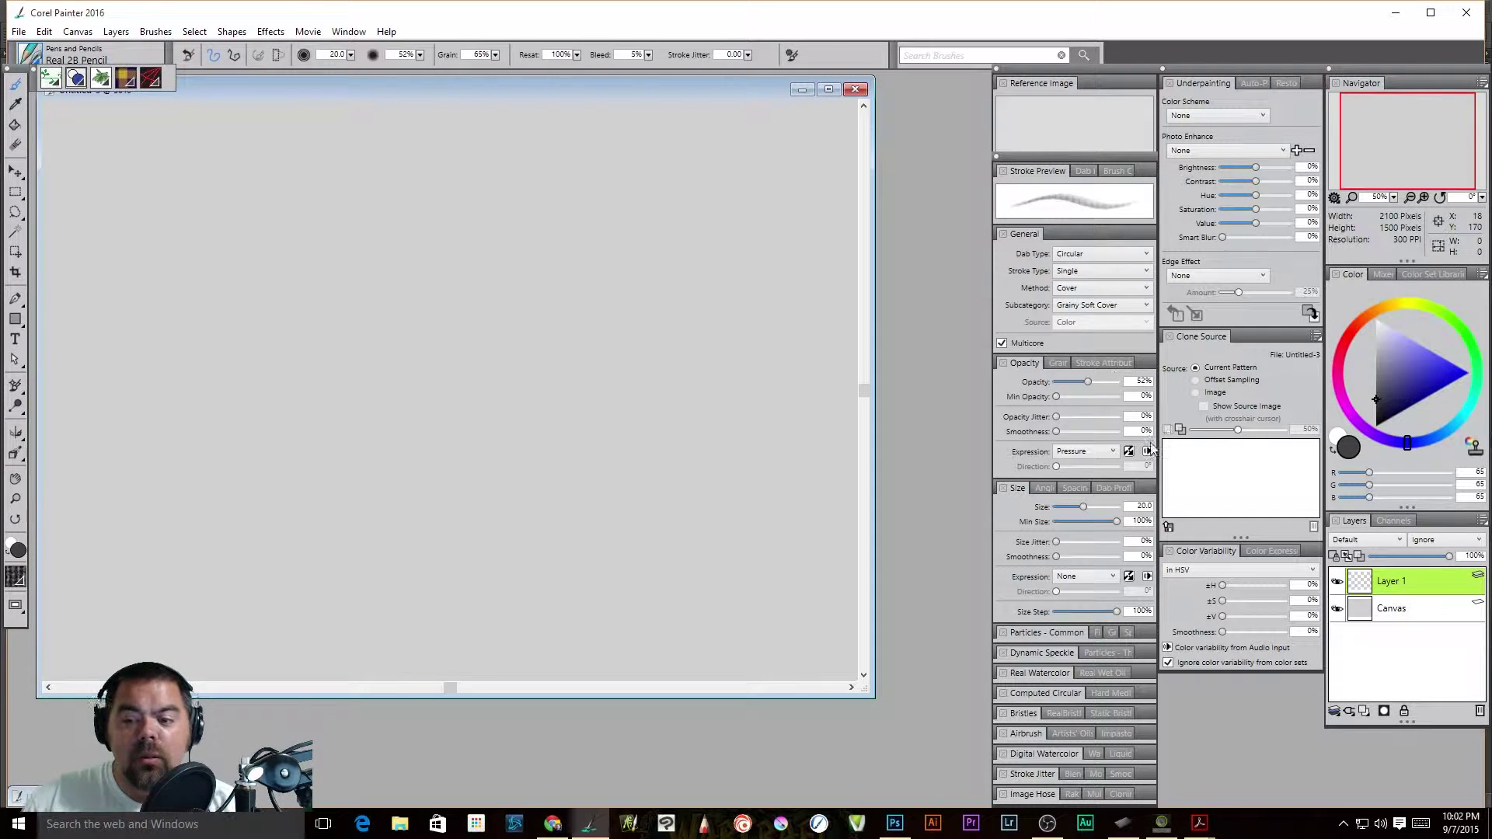
- Select the Artists' Oils Real Oils Filbert brush in bright blue and paint a short test scribble
left_click(32, 55)
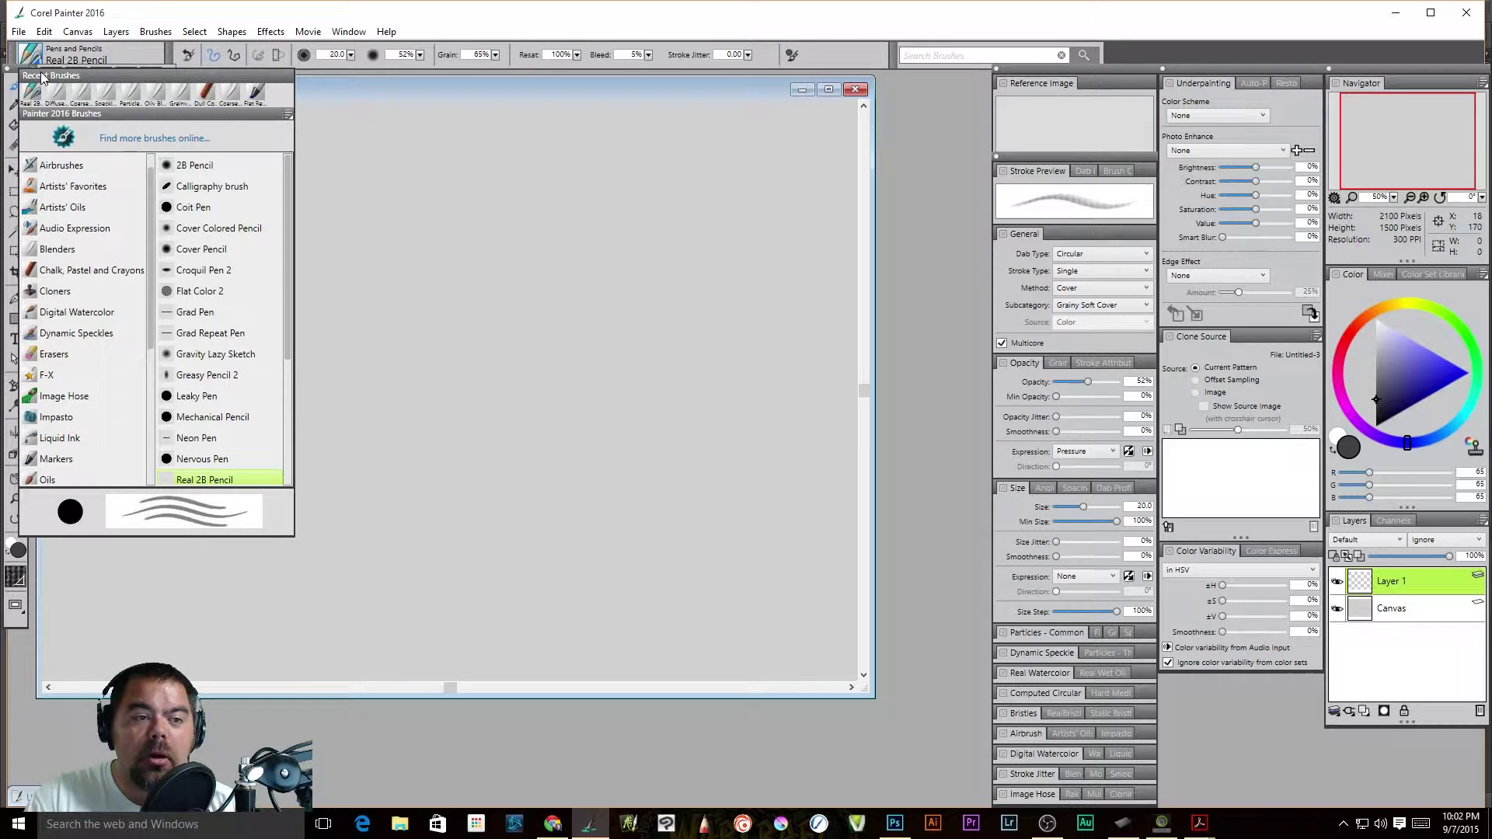
left_click(75, 205)
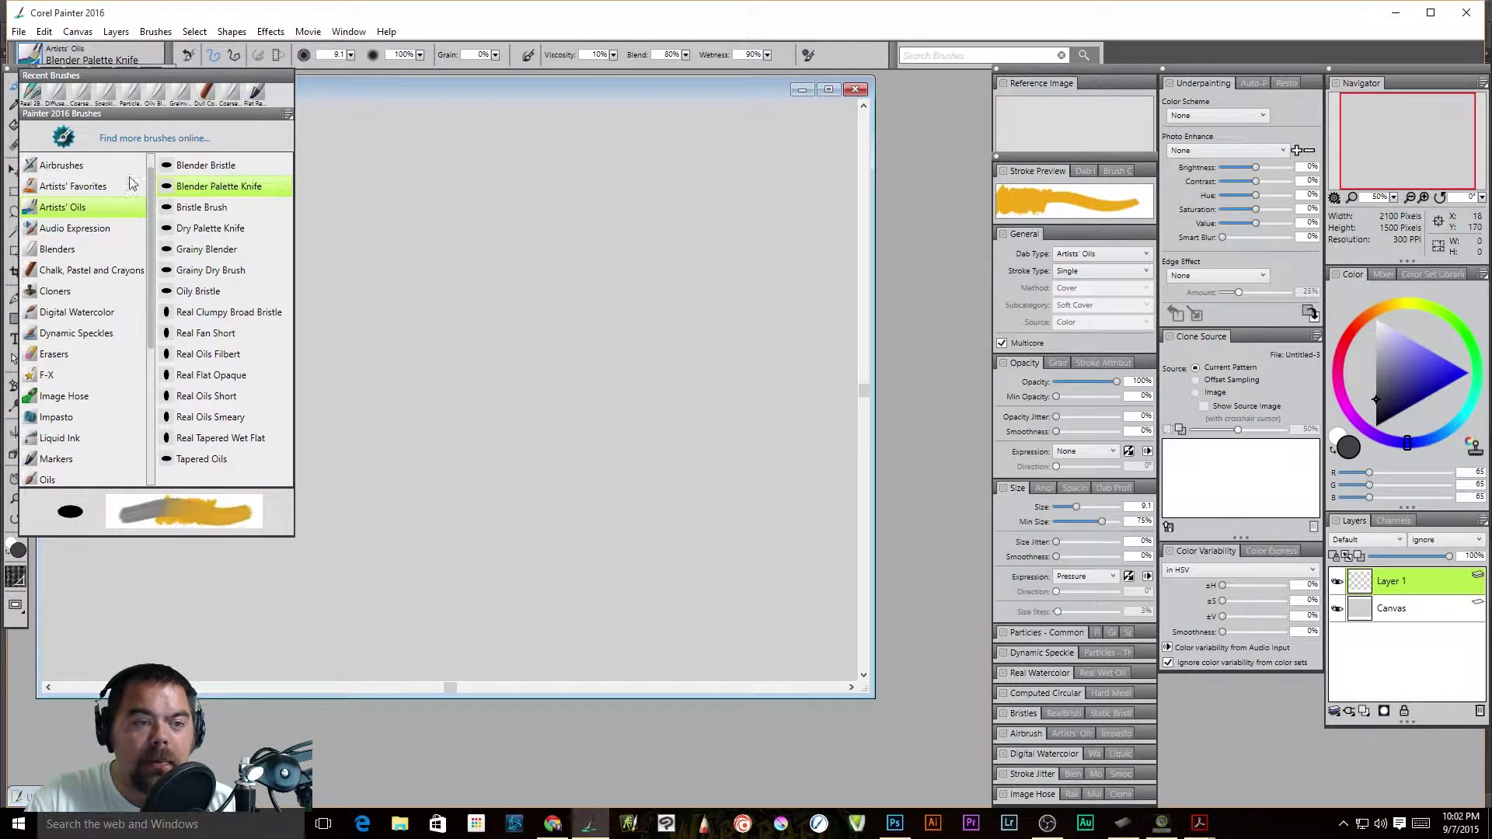
left_click(207, 356)
left_click(1442, 358)
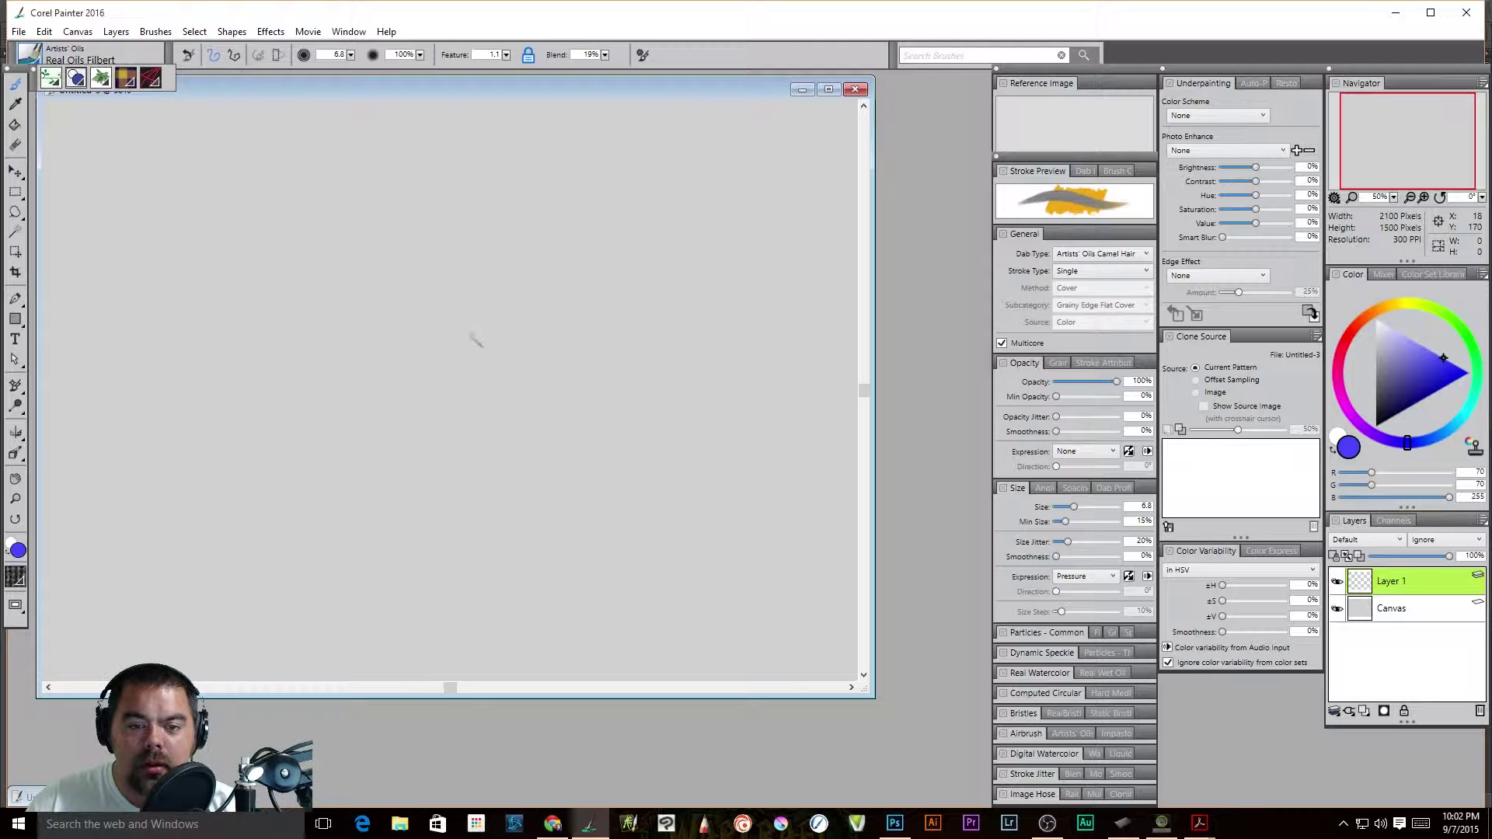
mouse_move(560, 352)
left_mouse_down()
mouse_move(567, 288)
mouse_move(582, 408)
mouse_move(581, 365)
left_mouse_up()
- Raise the Filbert size to 31.0 and paint several blue strokes, including a loop and a long sweep
scroll(570, 347, "up", 3)
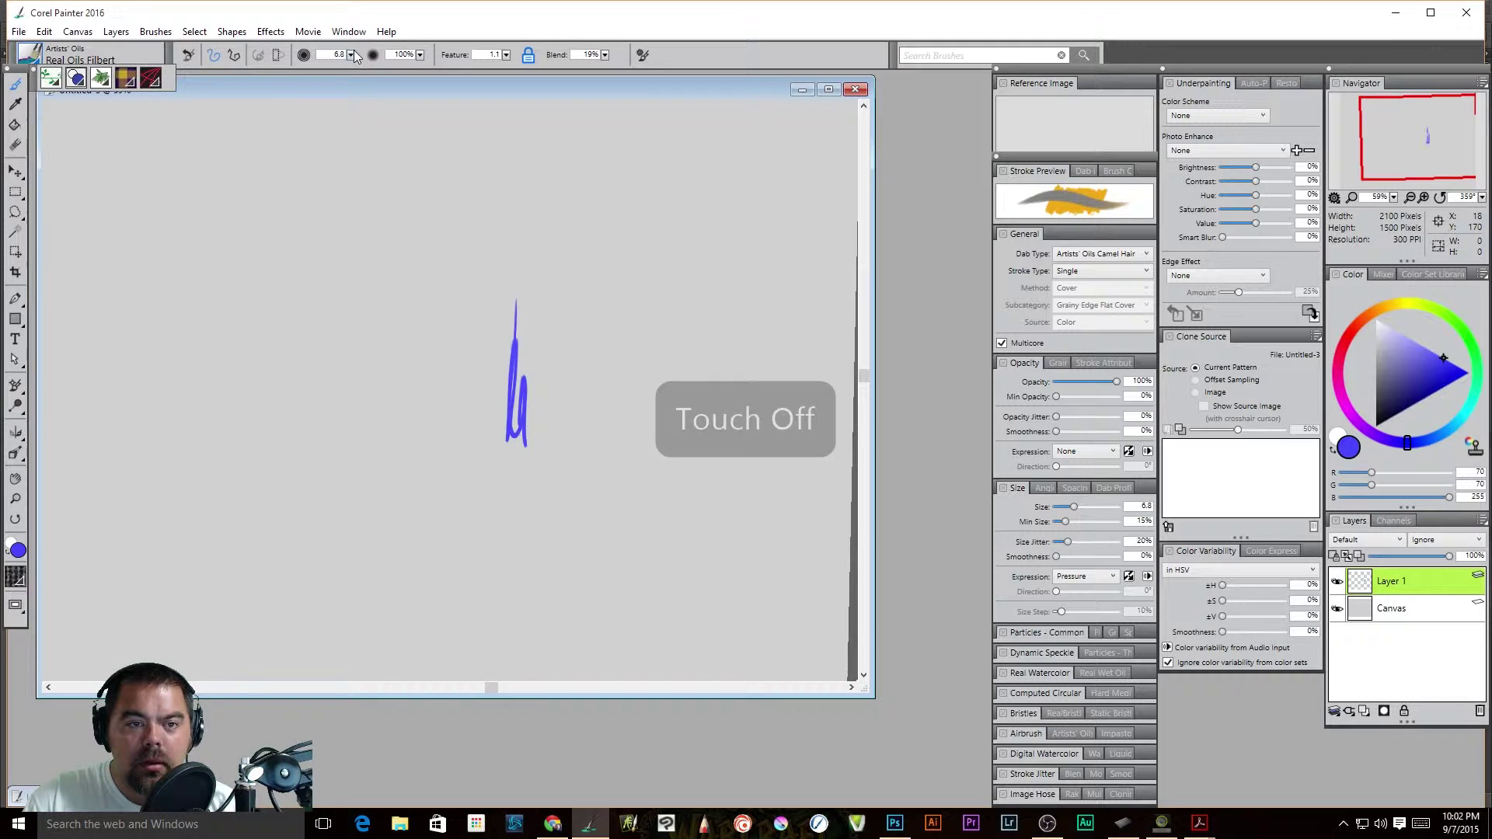
left_click_drag(350, 55, 373, 70)
mouse_move(594, 171)
left_mouse_down()
mouse_move(565, 265)
mouse_move(626, 307)
mouse_move(594, 257)
left_mouse_up()
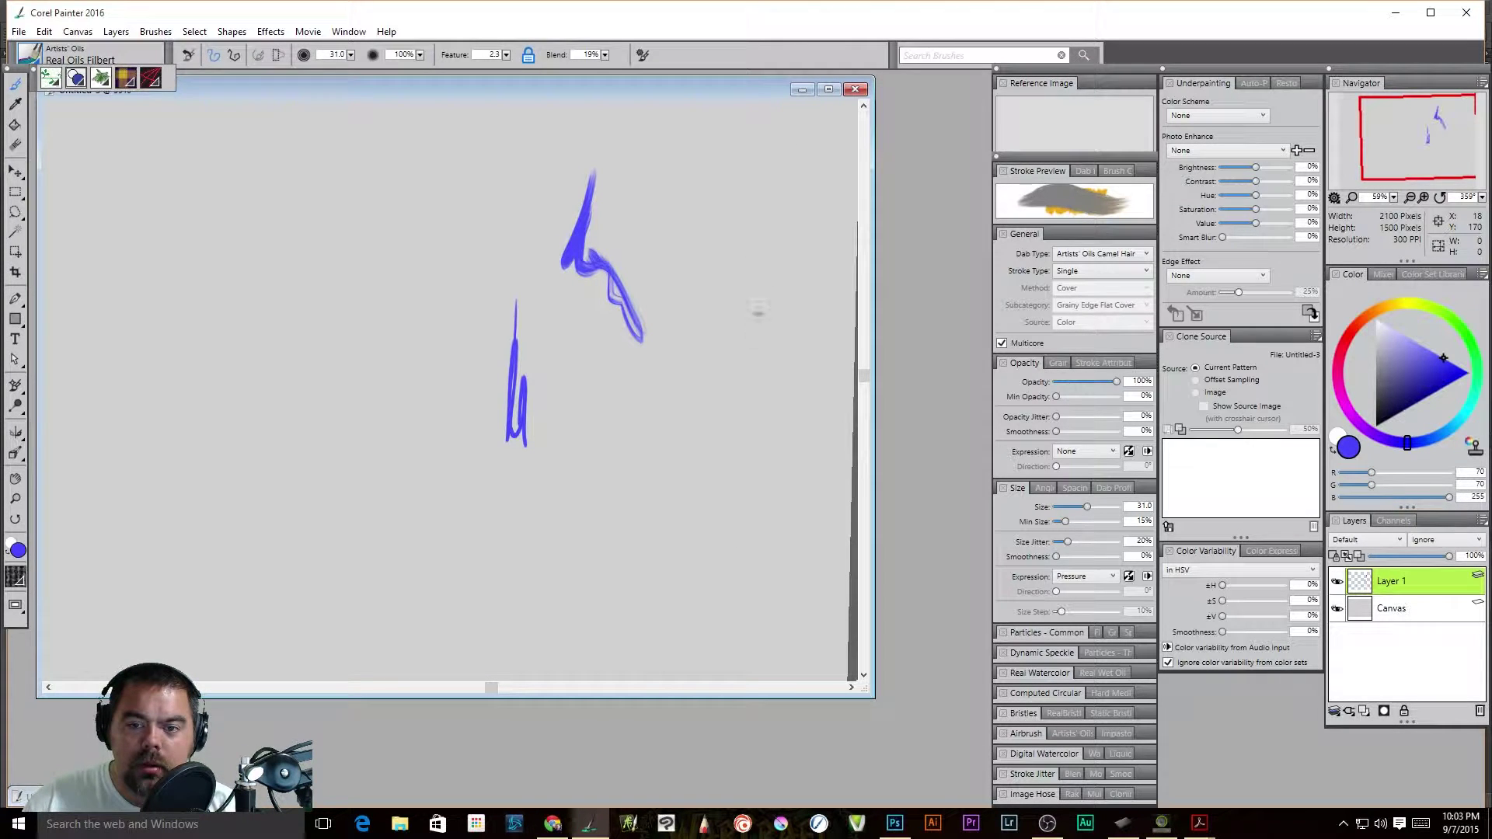
left_click_drag(775, 333, 740, 224)
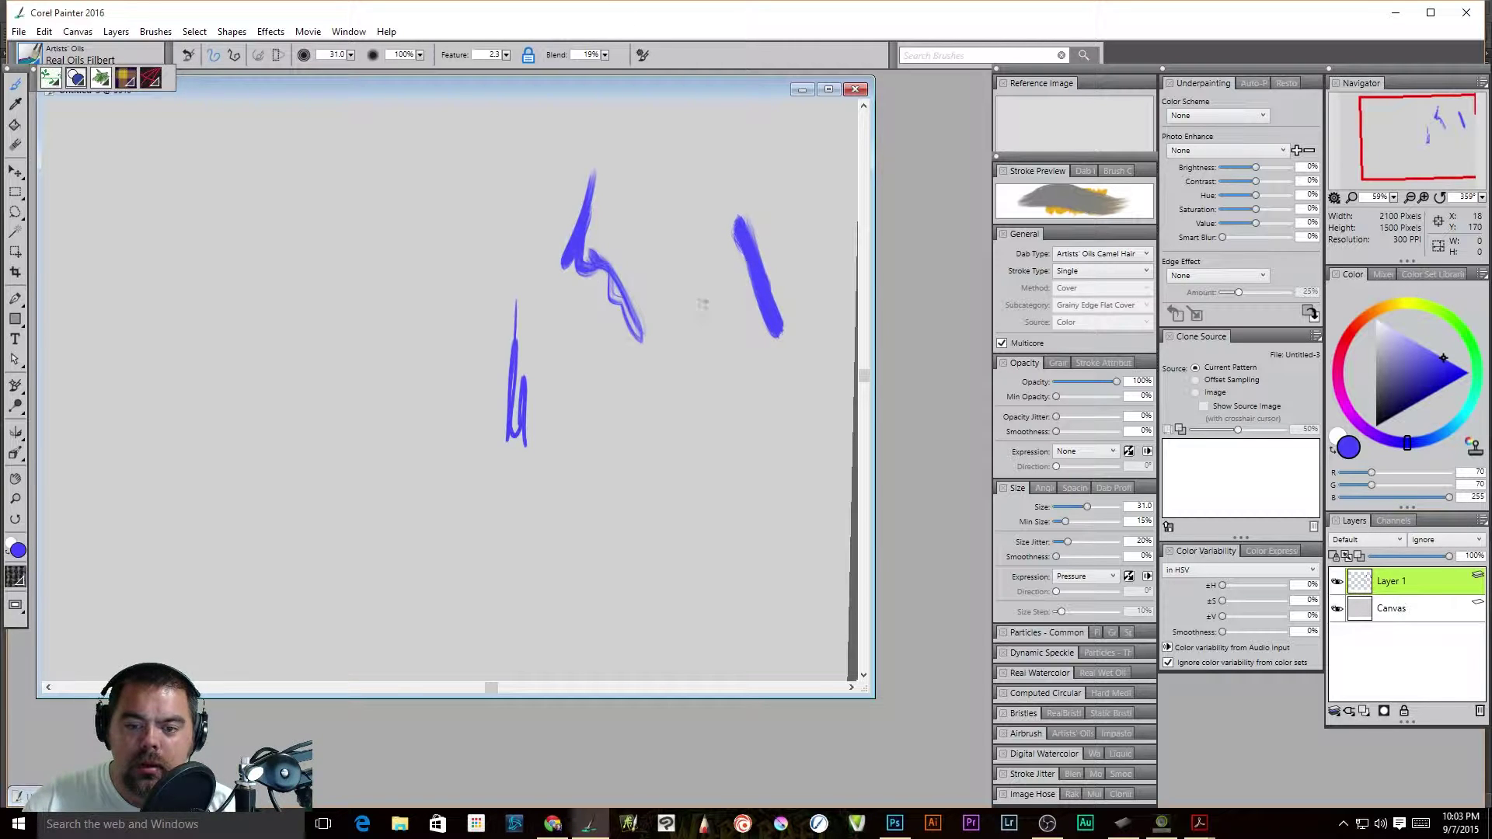
mouse_move(369, 247)
left_mouse_down()
mouse_move(359, 309)
mouse_move(396, 294)
left_mouse_up()
mouse_move(507, 288)
left_mouse_down()
mouse_move(609, 391)
mouse_move(675, 416)
mouse_move(575, 314)
mouse_move(408, 205)
mouse_move(464, 231)
mouse_move(536, 319)
mouse_move(706, 420)
left_mouse_up()
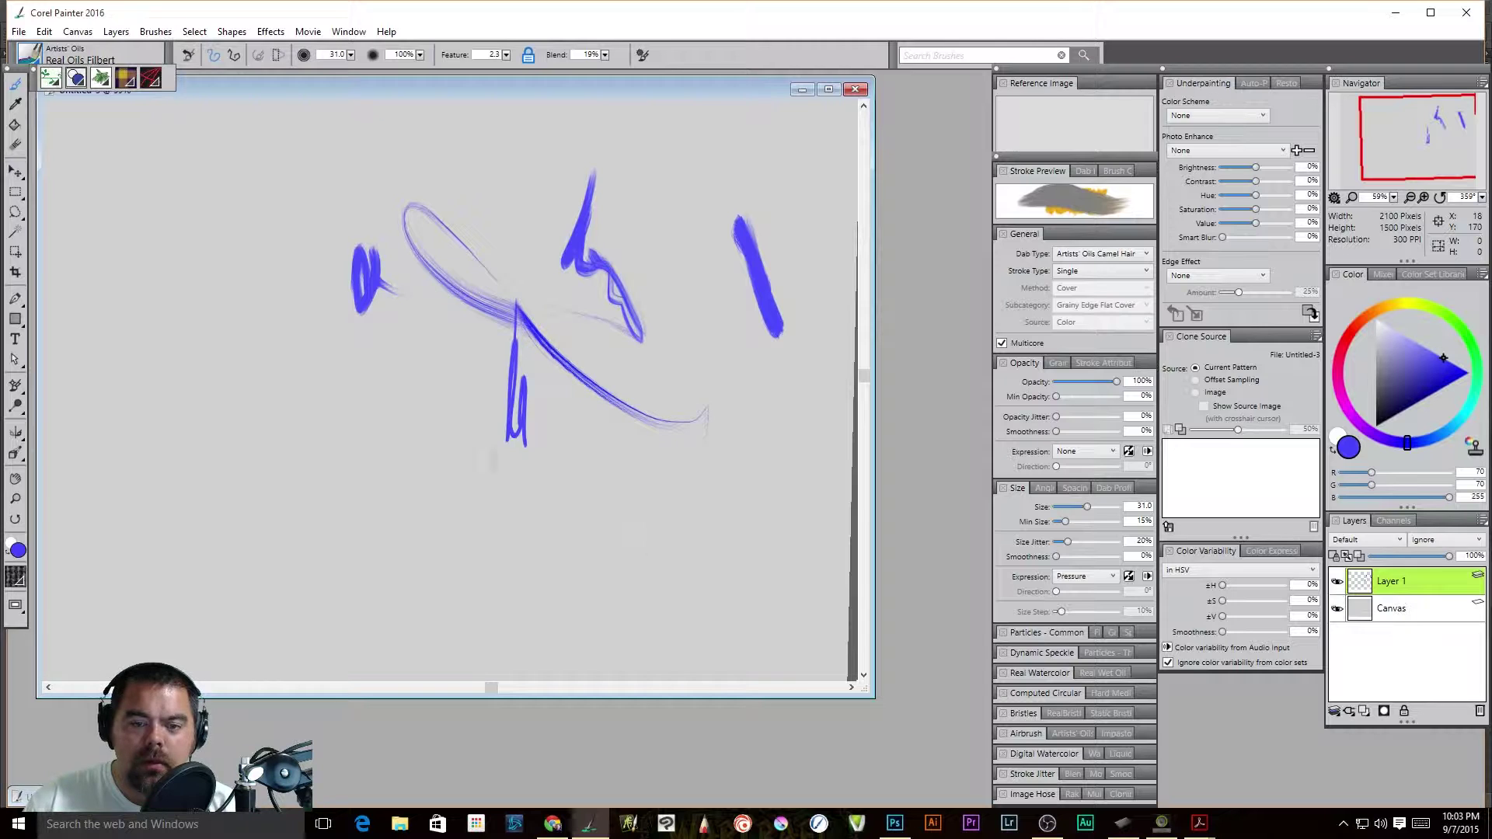
left_click(29, 59)
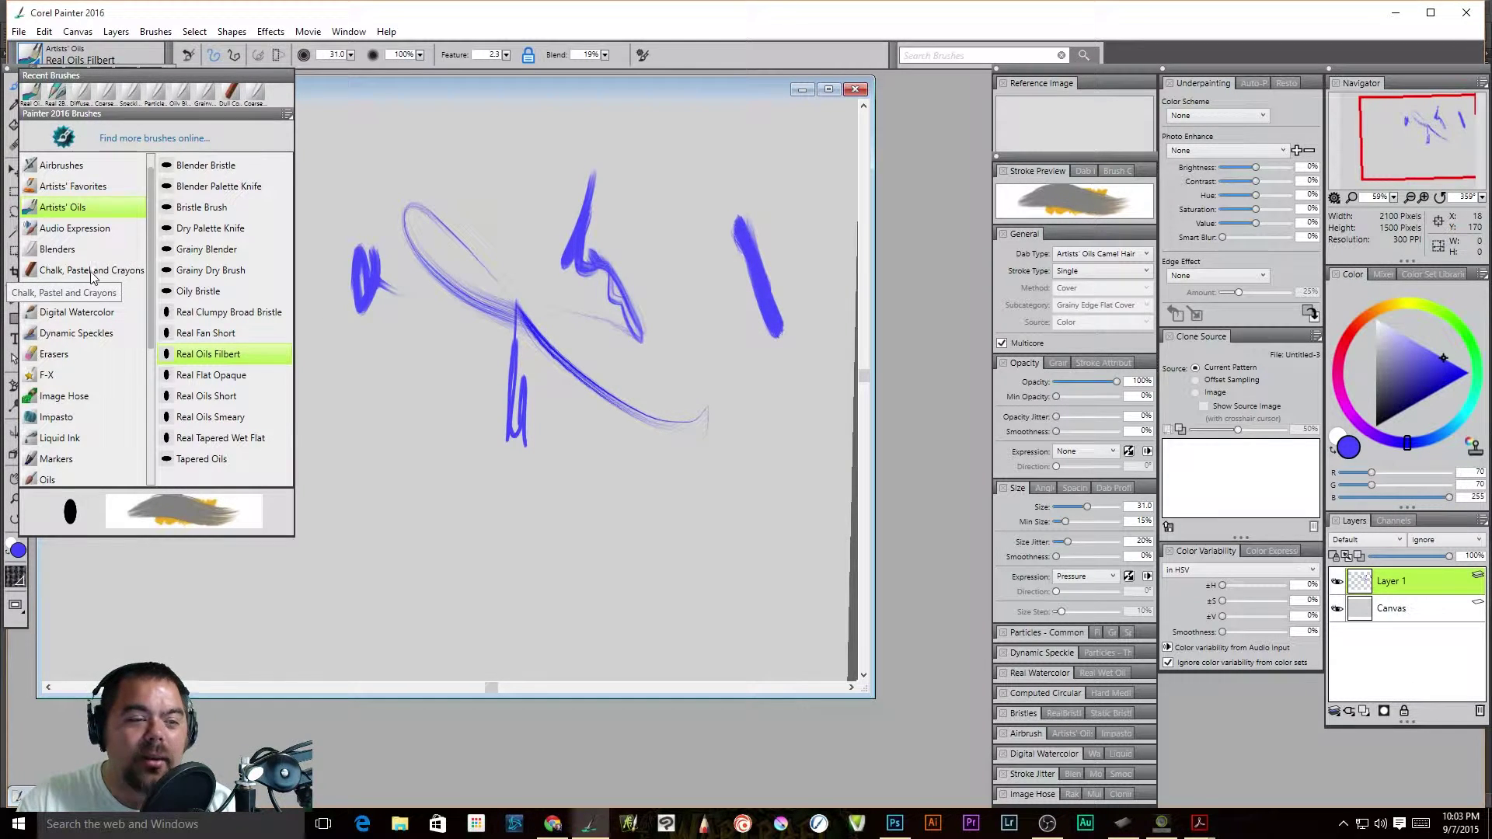
- Choose the Chunky Oil Pastel brush, paint a thin test stroke, and raise its size to 61.5
left_click(140, 272)
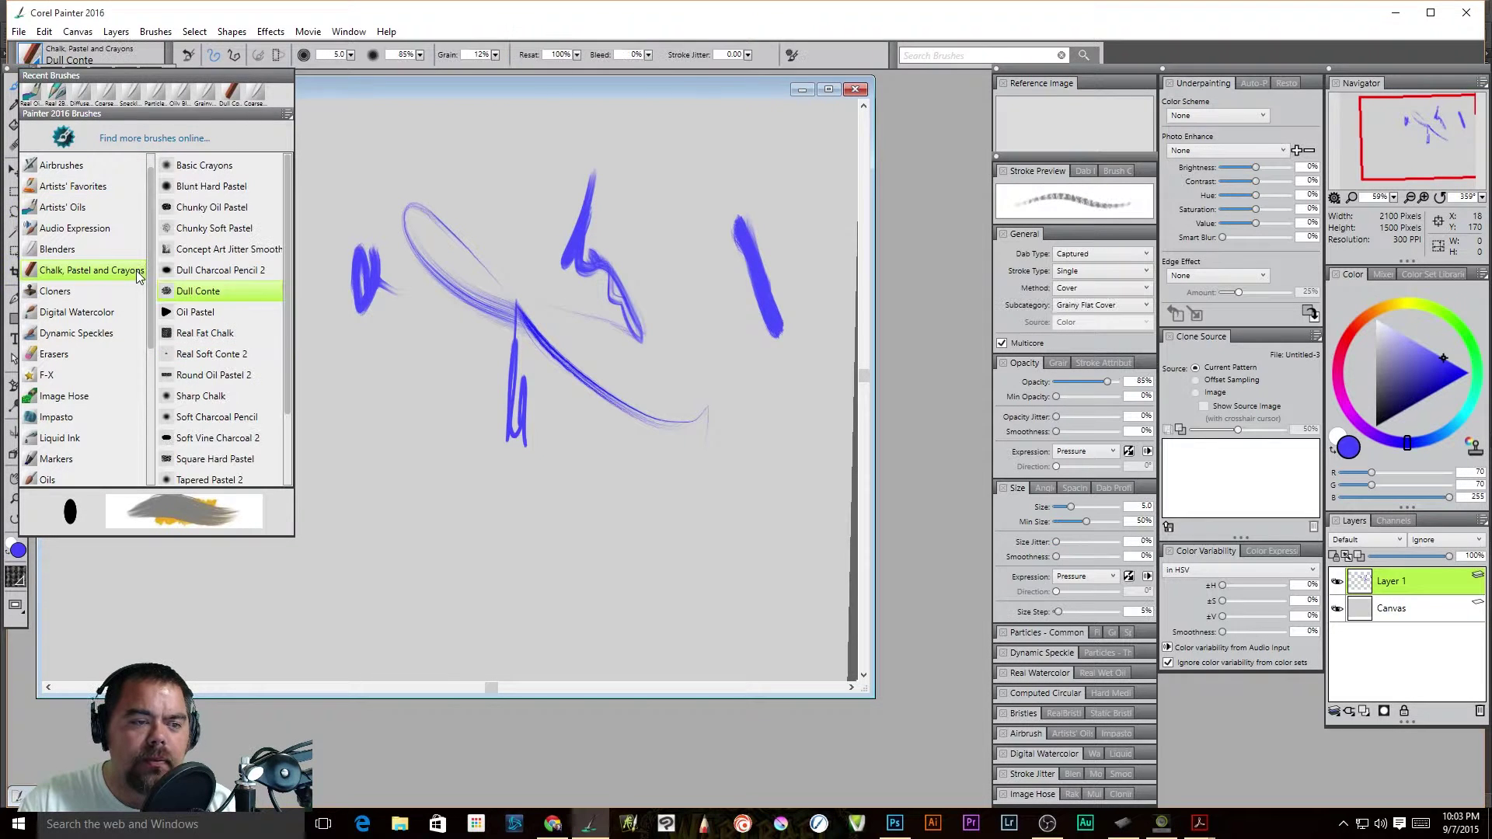
left_click(230, 210)
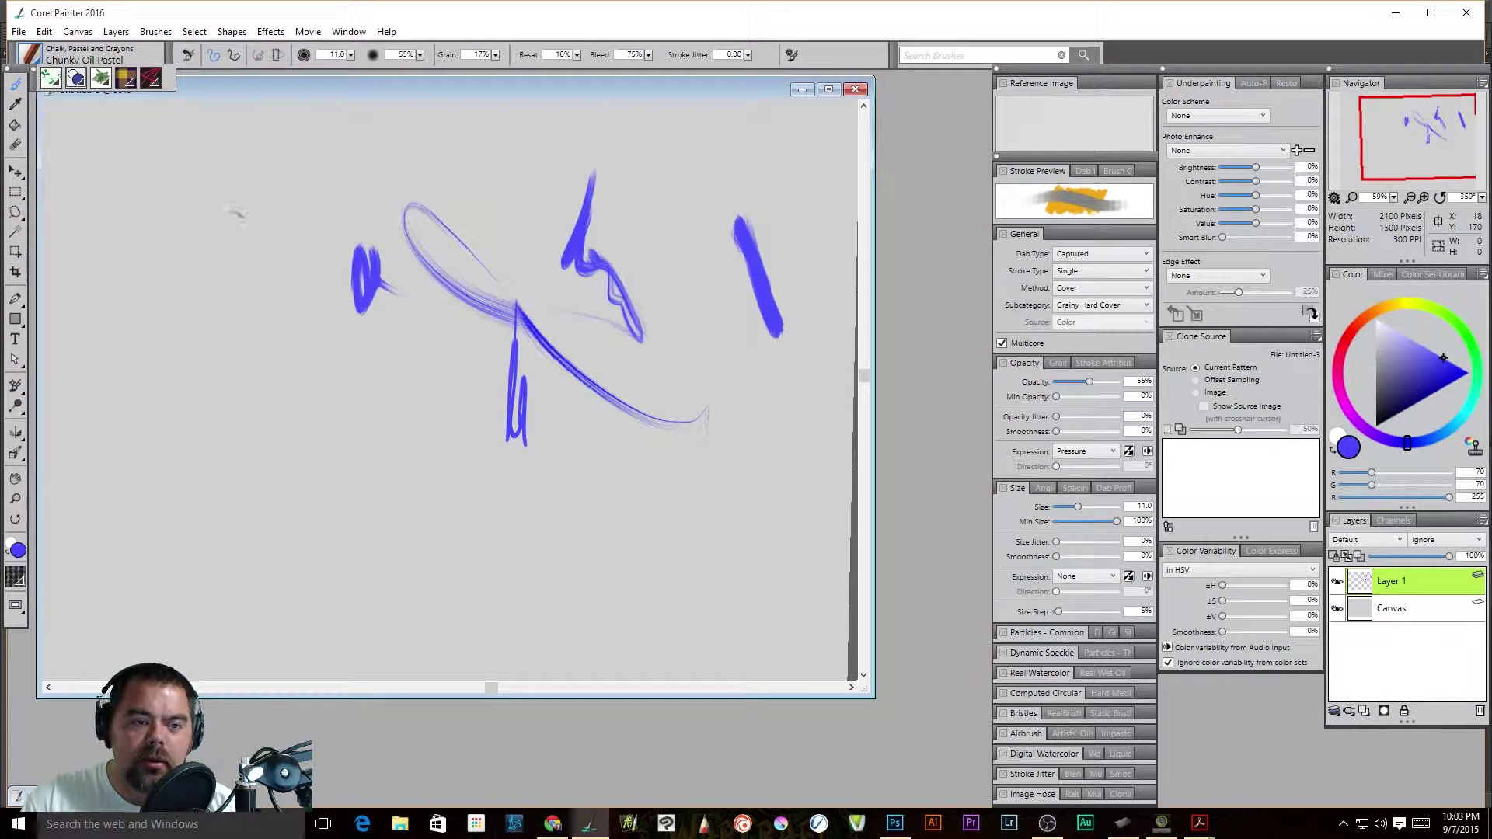
left_click_drag(249, 259, 312, 414)
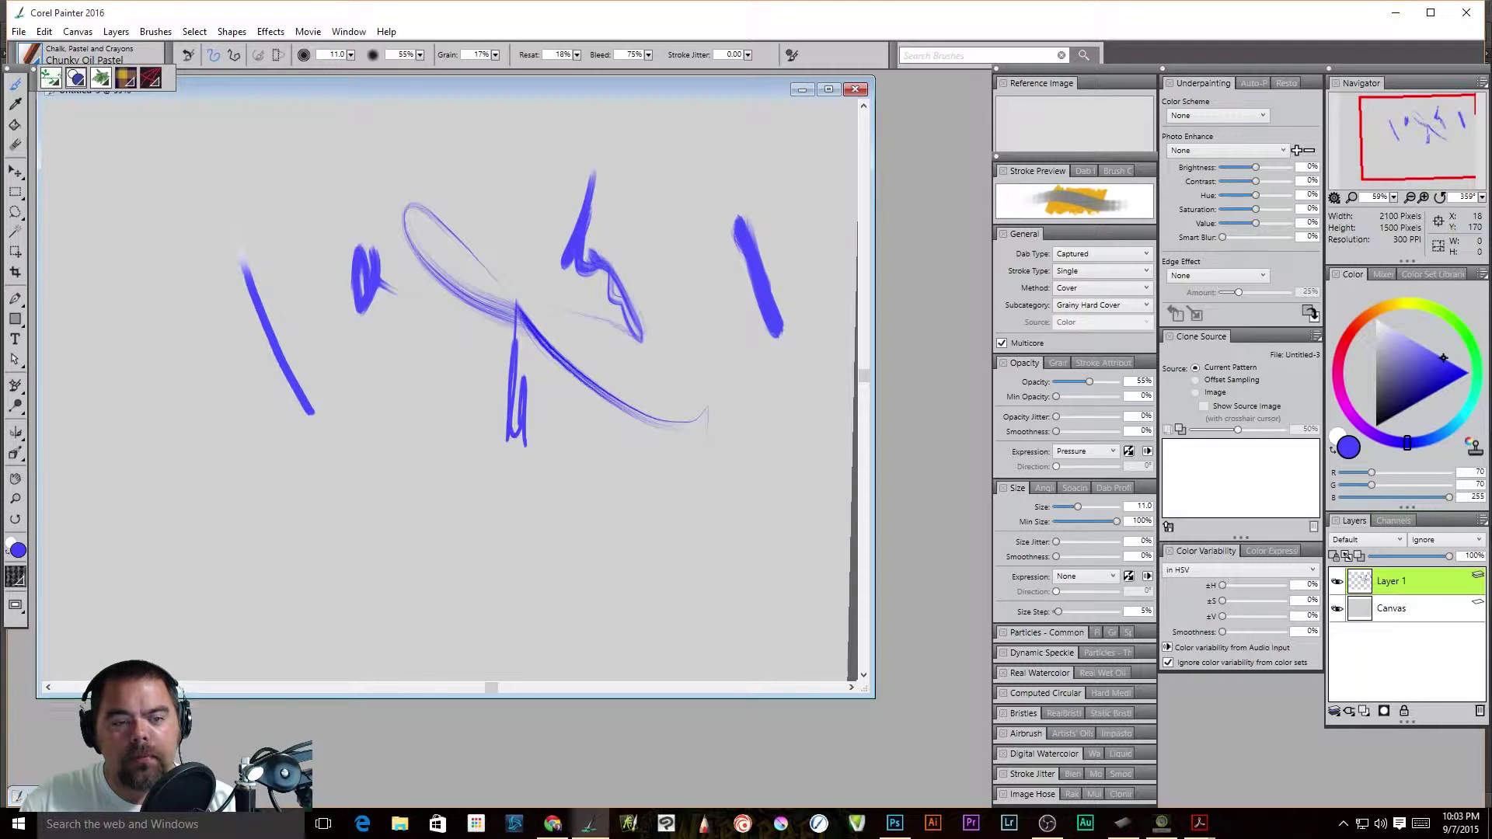
left_click(350, 54)
left_click_drag(214, 63, 264, 62)
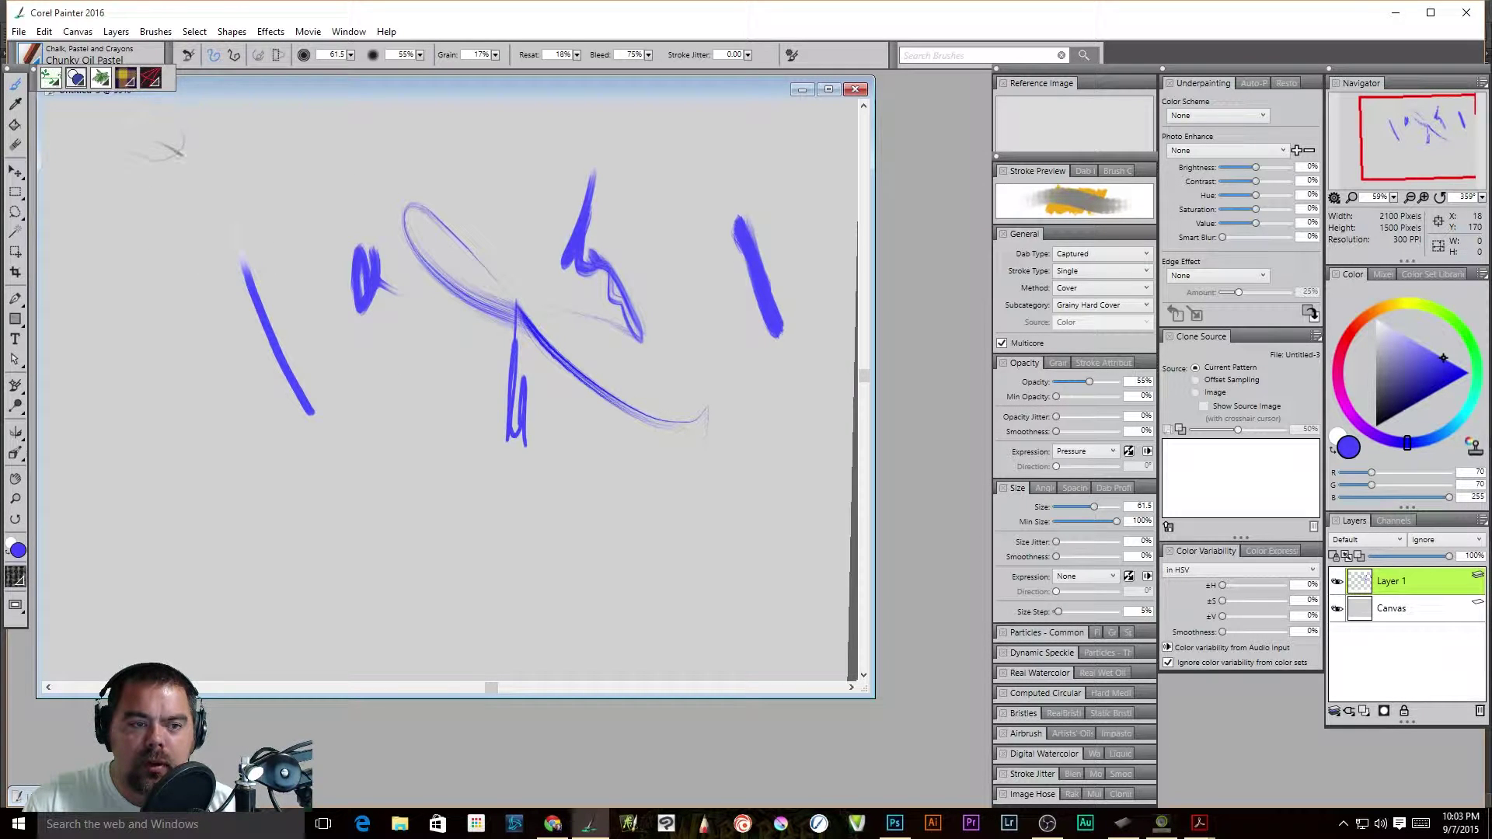
- Paint broad crossing blue pastel strokes, setting minimum opacity to 54% before a tall right-side stroke
left_click_drag(171, 206, 206, 507)
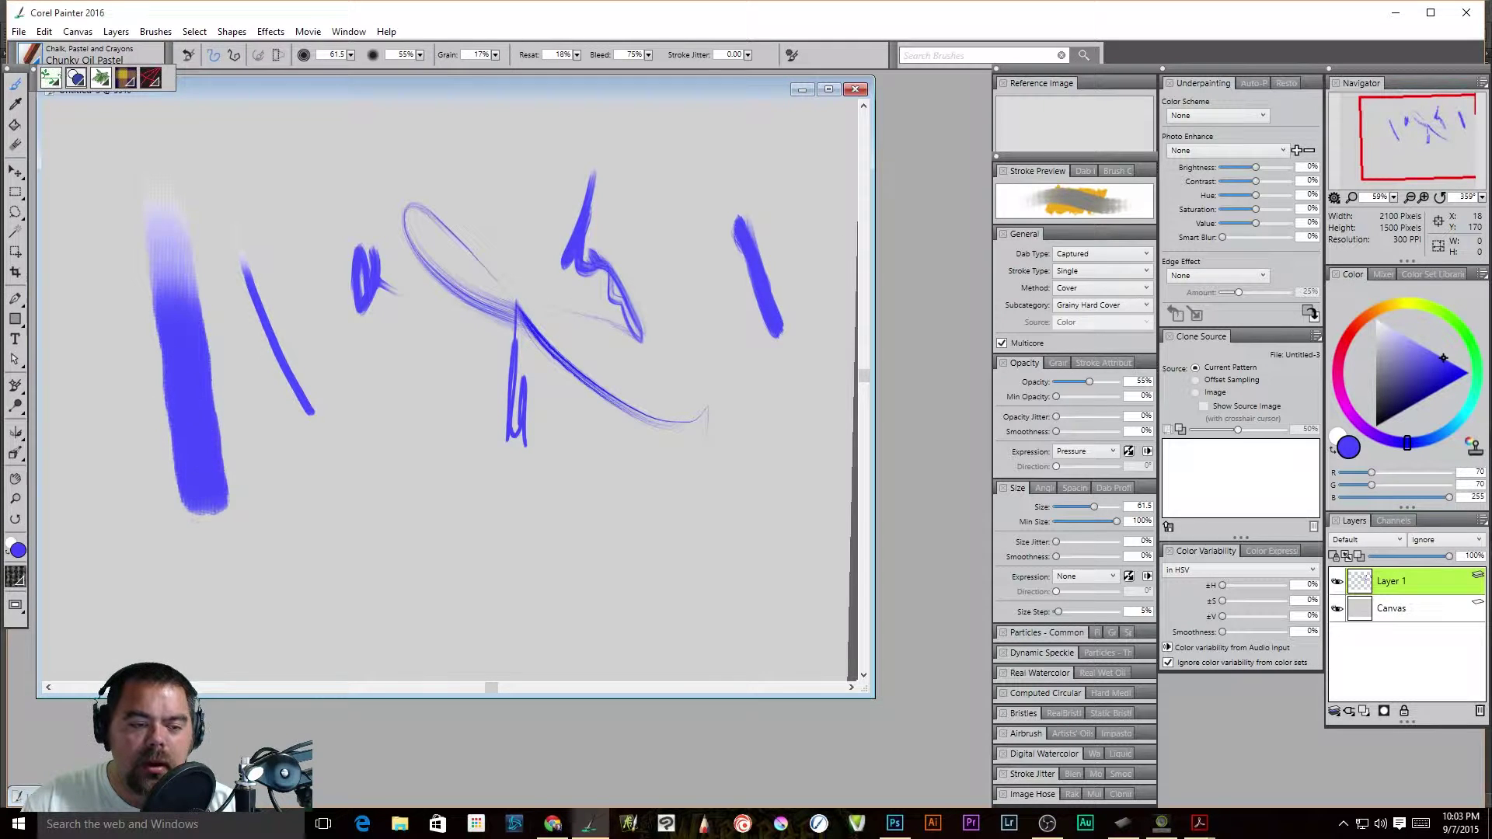
mouse_move(70, 392)
left_mouse_down()
mouse_move(227, 429)
mouse_move(319, 476)
left_mouse_up()
left_click_drag(234, 360, 338, 606)
left_click_drag(226, 568, 439, 548)
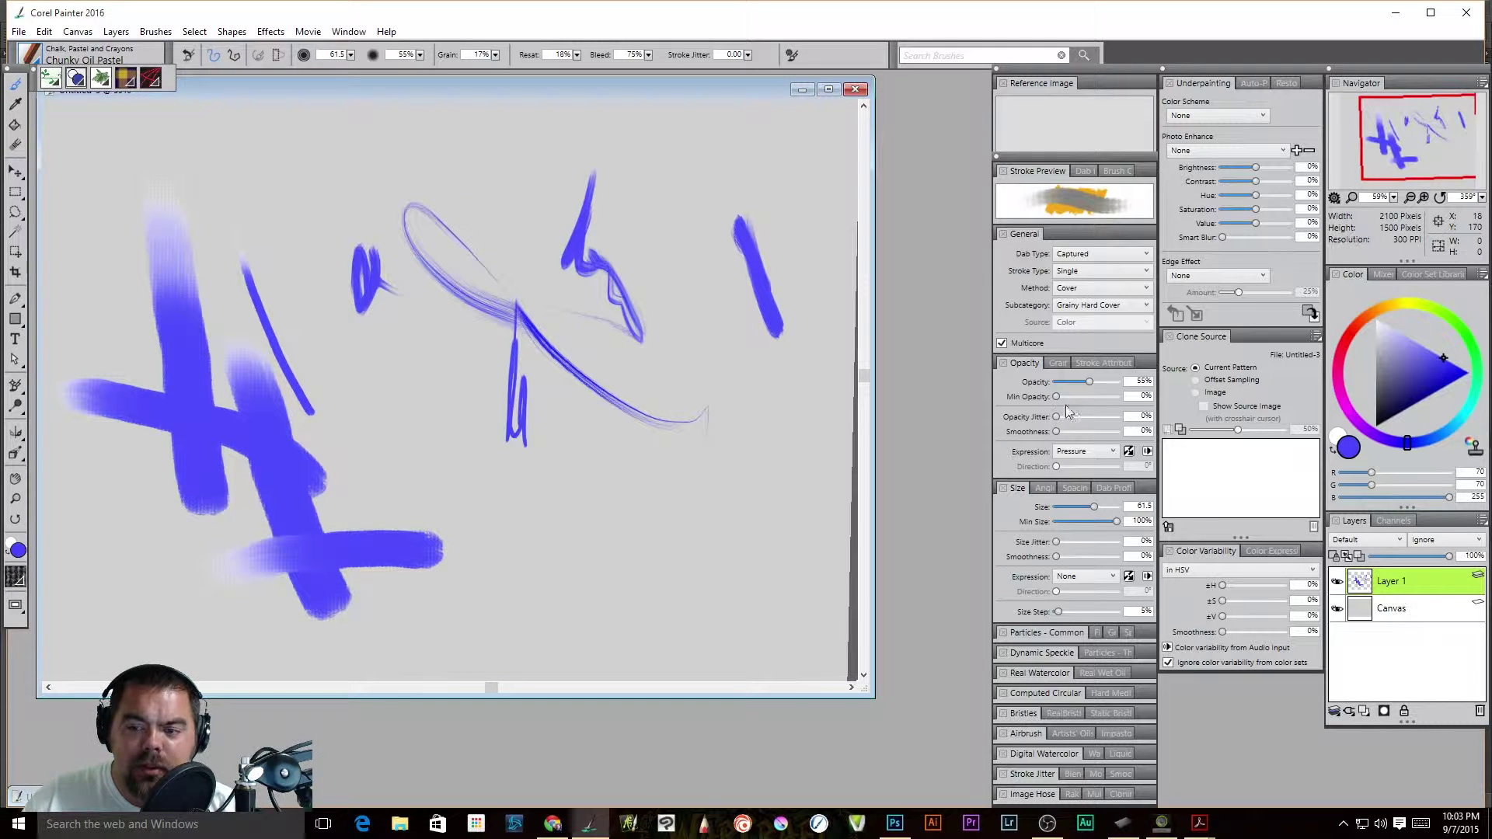
left_click_drag(1090, 413, 1090, 417)
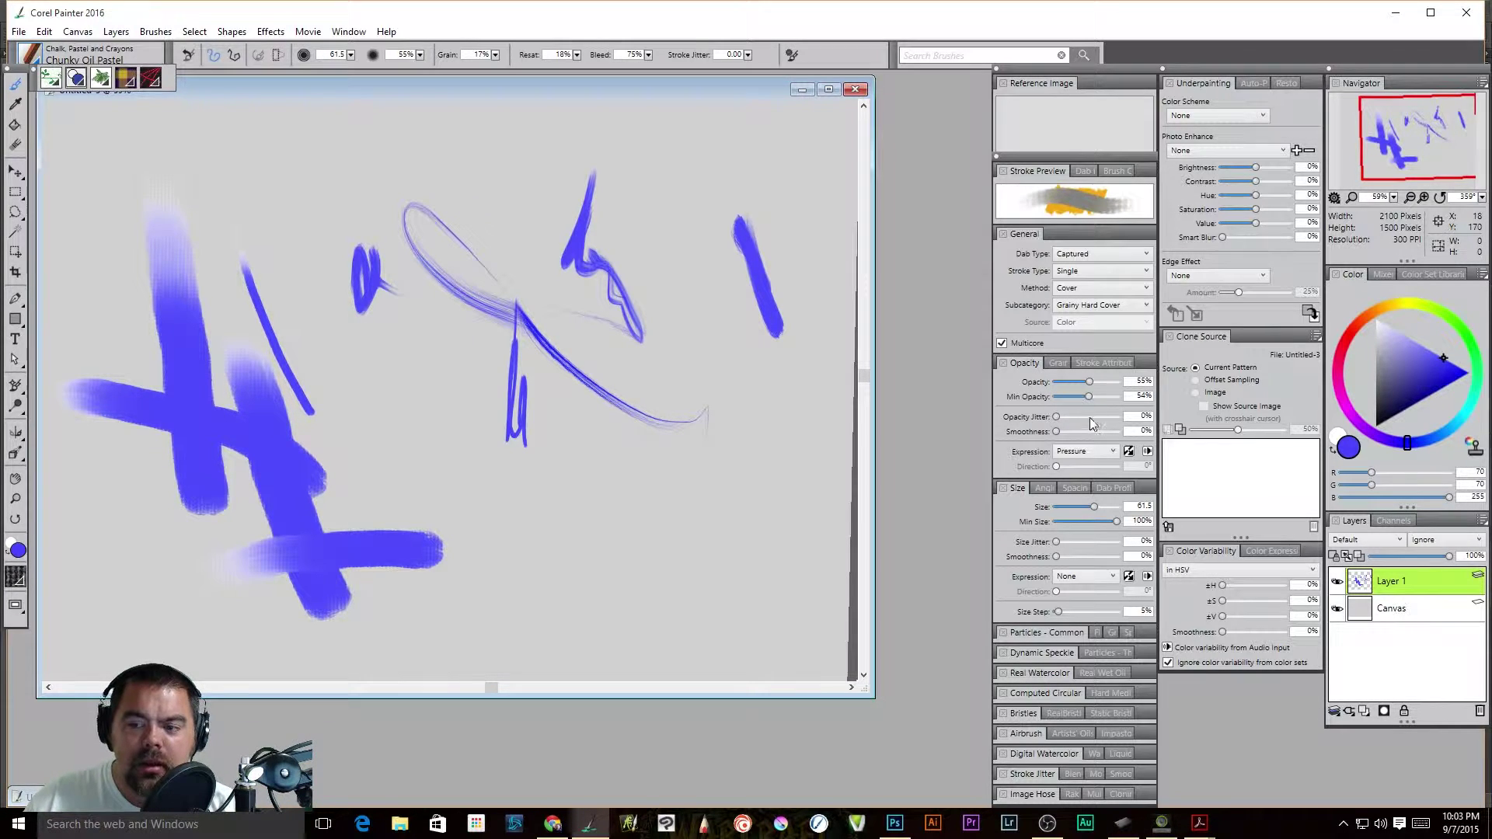
mouse_move(690, 131)
left_mouse_down()
mouse_move(681, 180)
mouse_move(703, 202)
mouse_move(688, 215)
mouse_move(700, 335)
mouse_move(744, 558)
left_mouse_up()
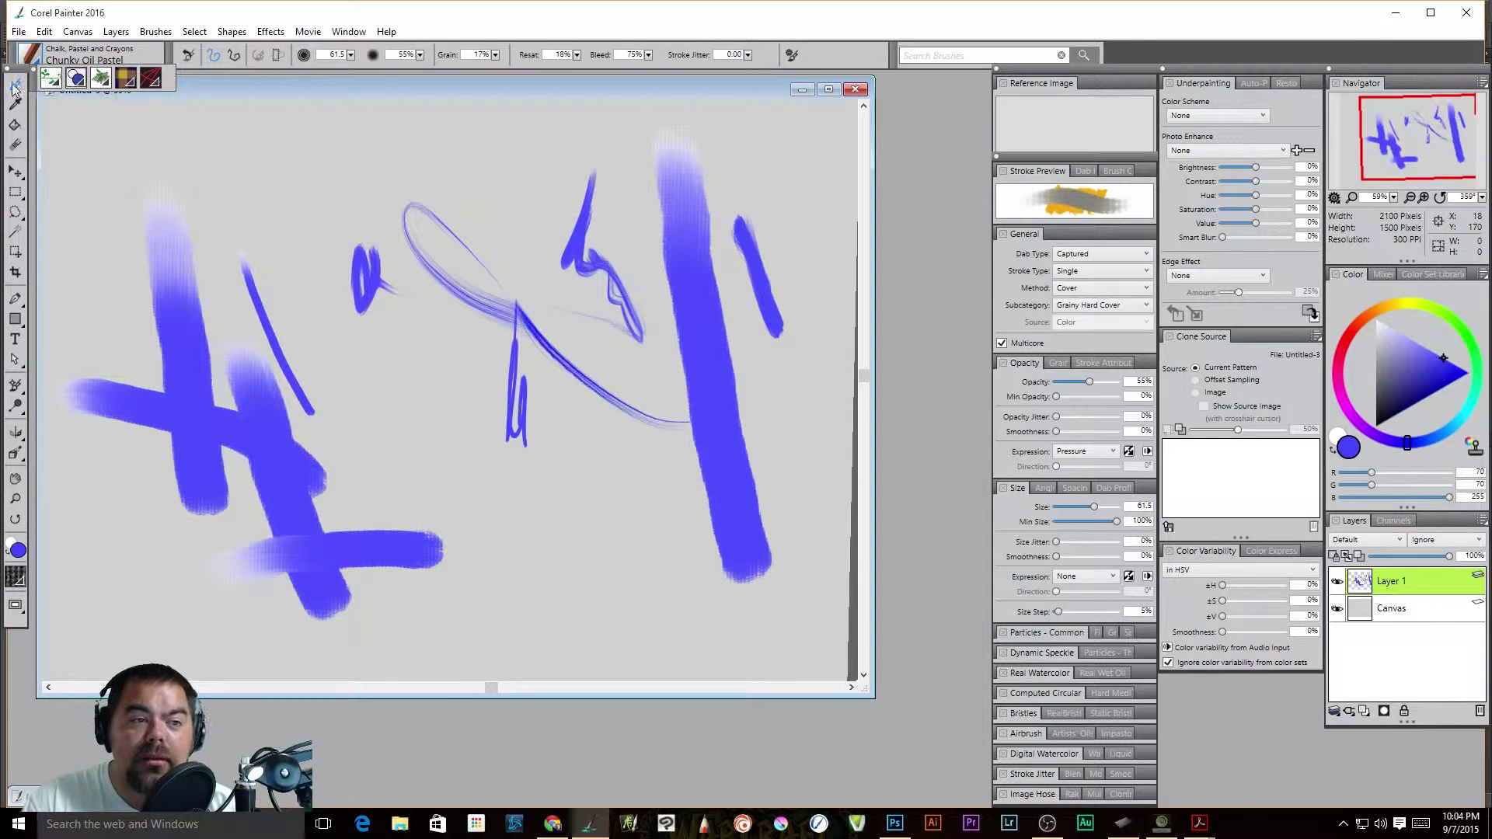
- Pick the Real Wet Oil Liquid Oil brush and paint two thin diagonal blue strokes
left_click(36, 54)
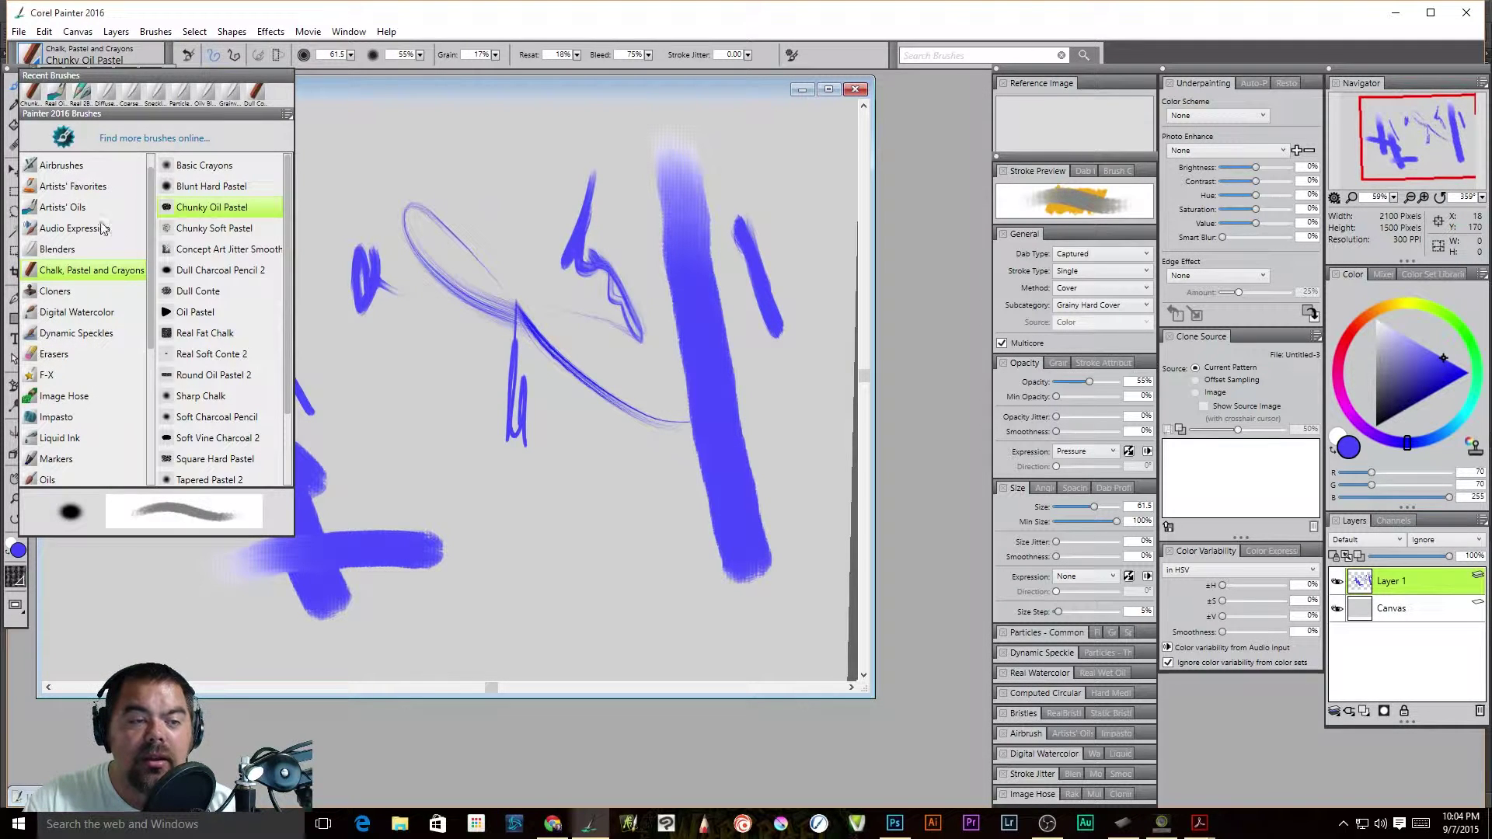
scroll(93, 311, "down", 3)
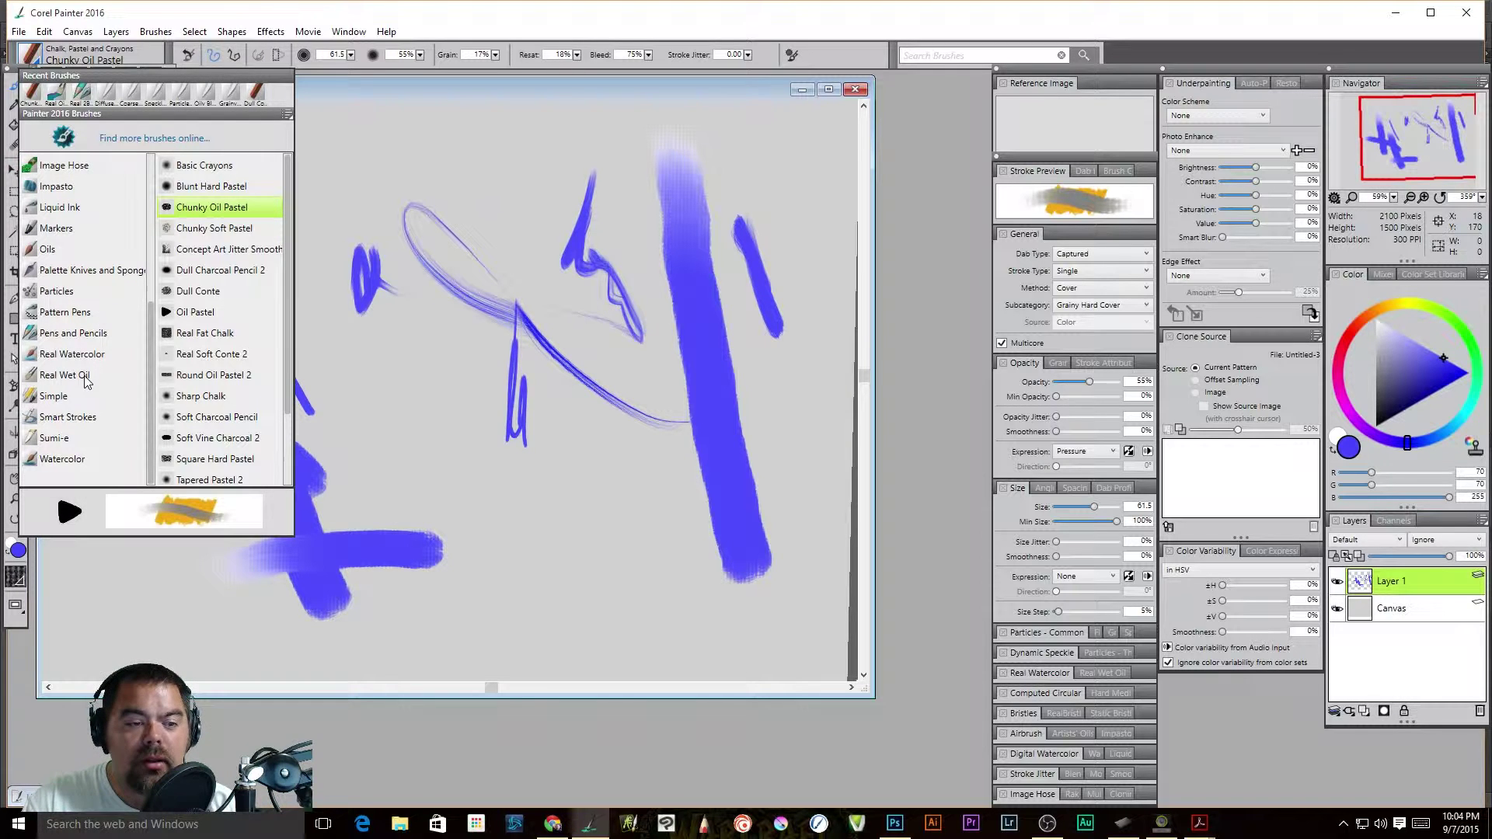
left_click(93, 374)
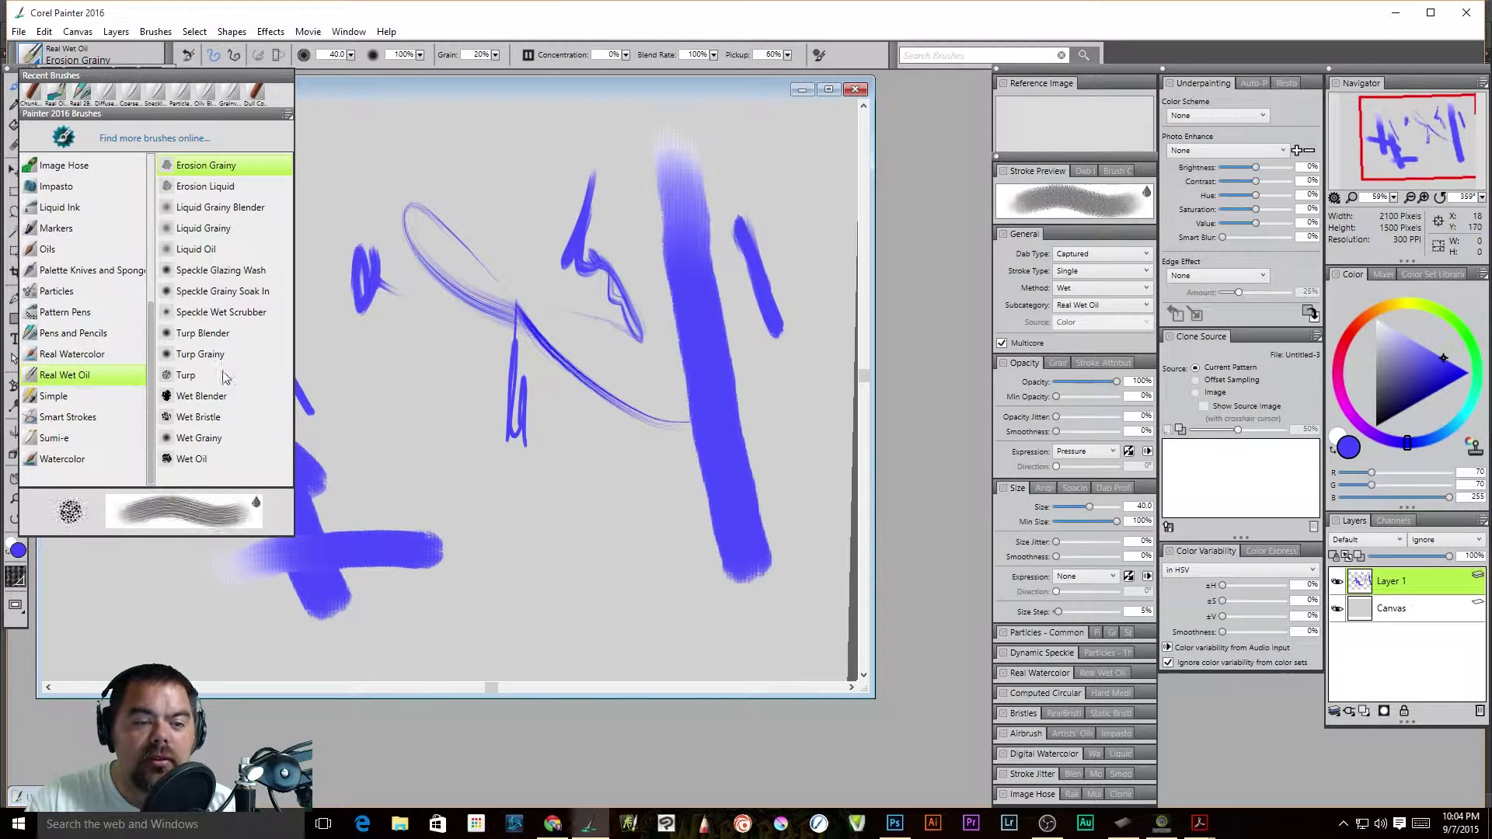
left_click(194, 250)
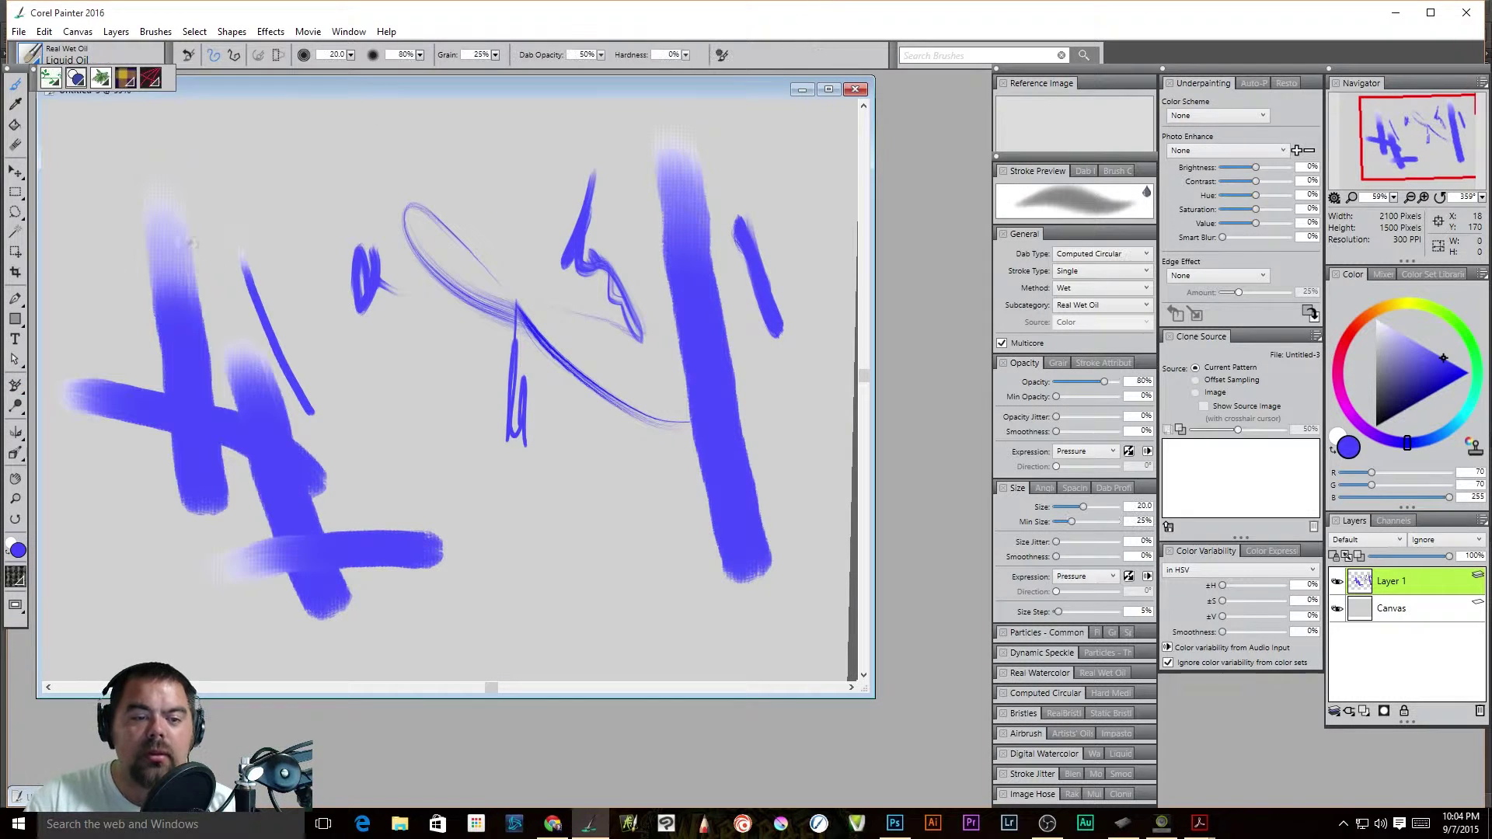
left_click_drag(402, 342, 469, 472)
left_click_drag(459, 396, 548, 594)
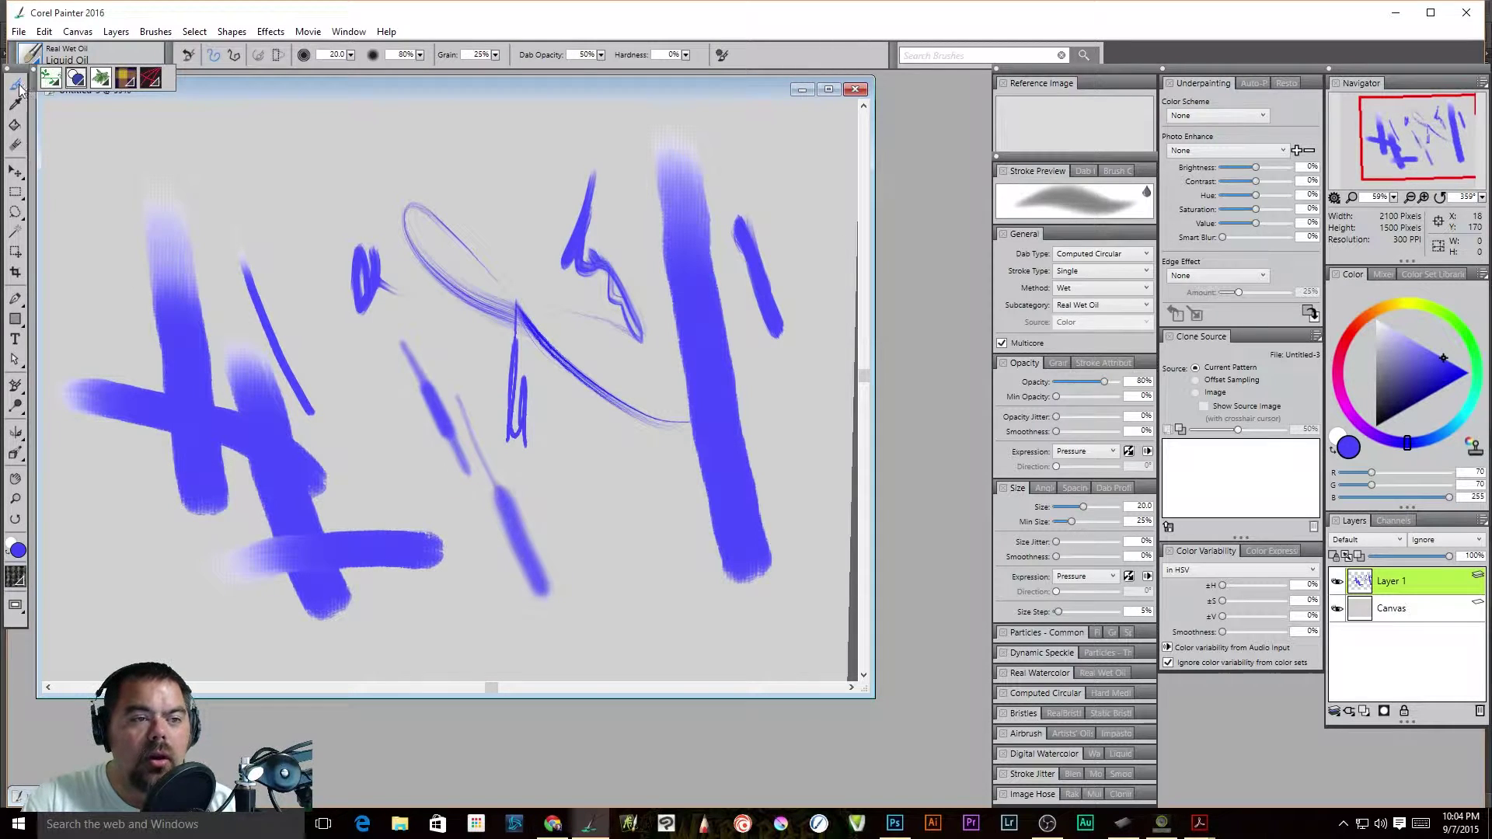
- Make Digital Airbrush 2 from the Airbrushes category the current brush
left_click(33, 53)
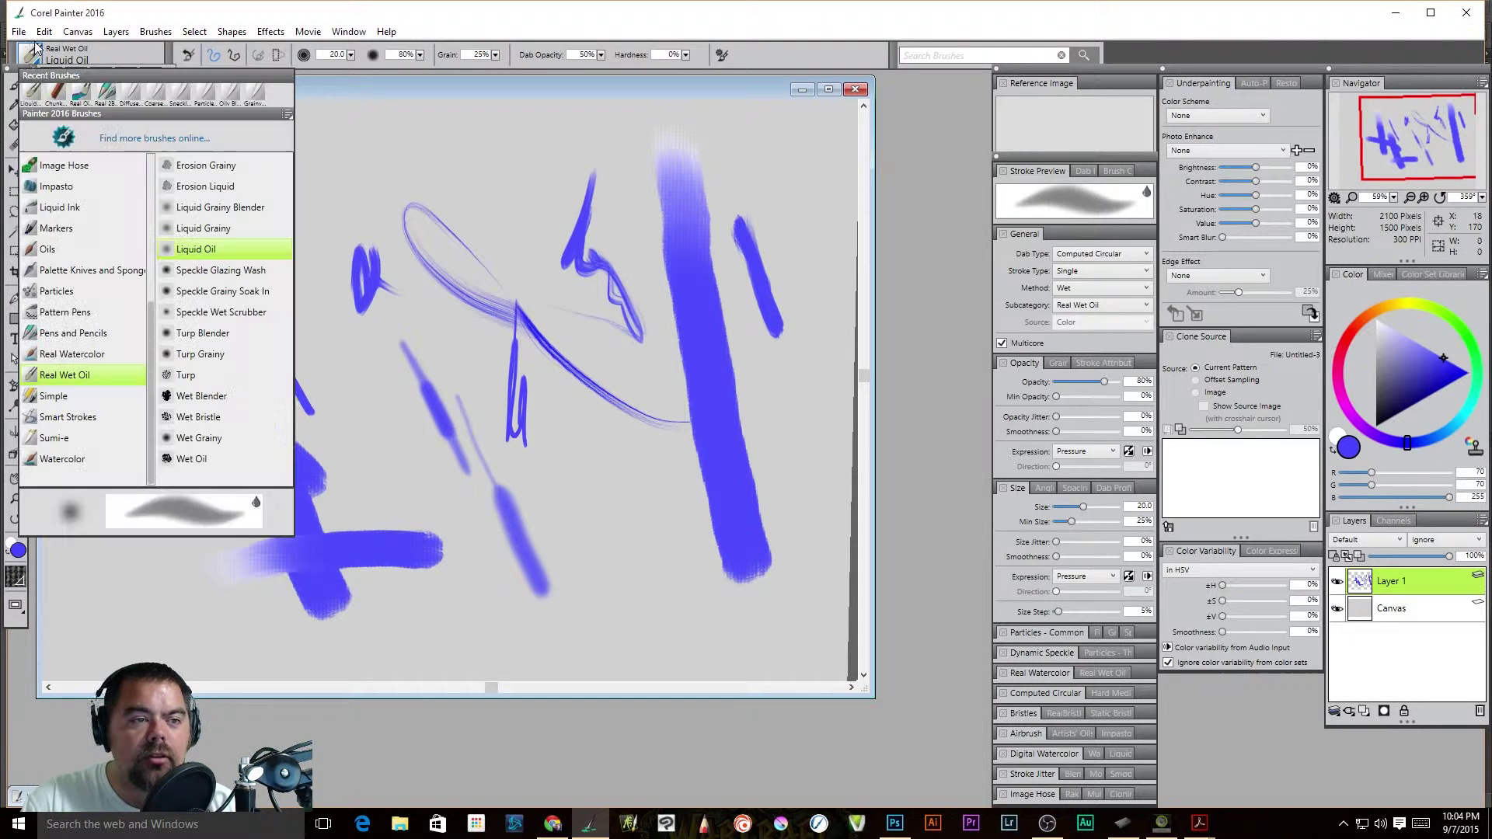
left_click_drag(153, 307, 152, 159)
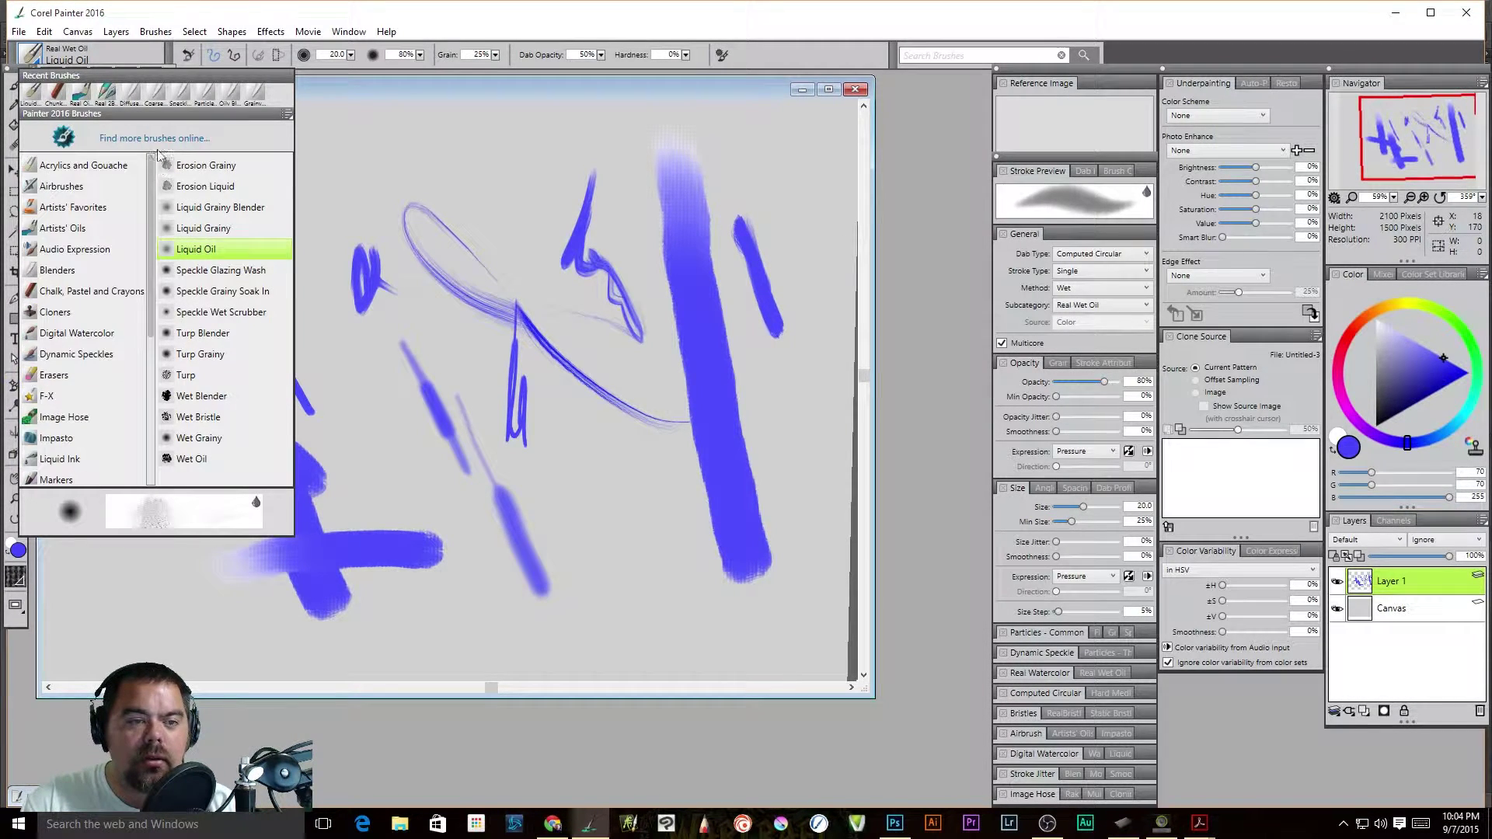
left_click(68, 189)
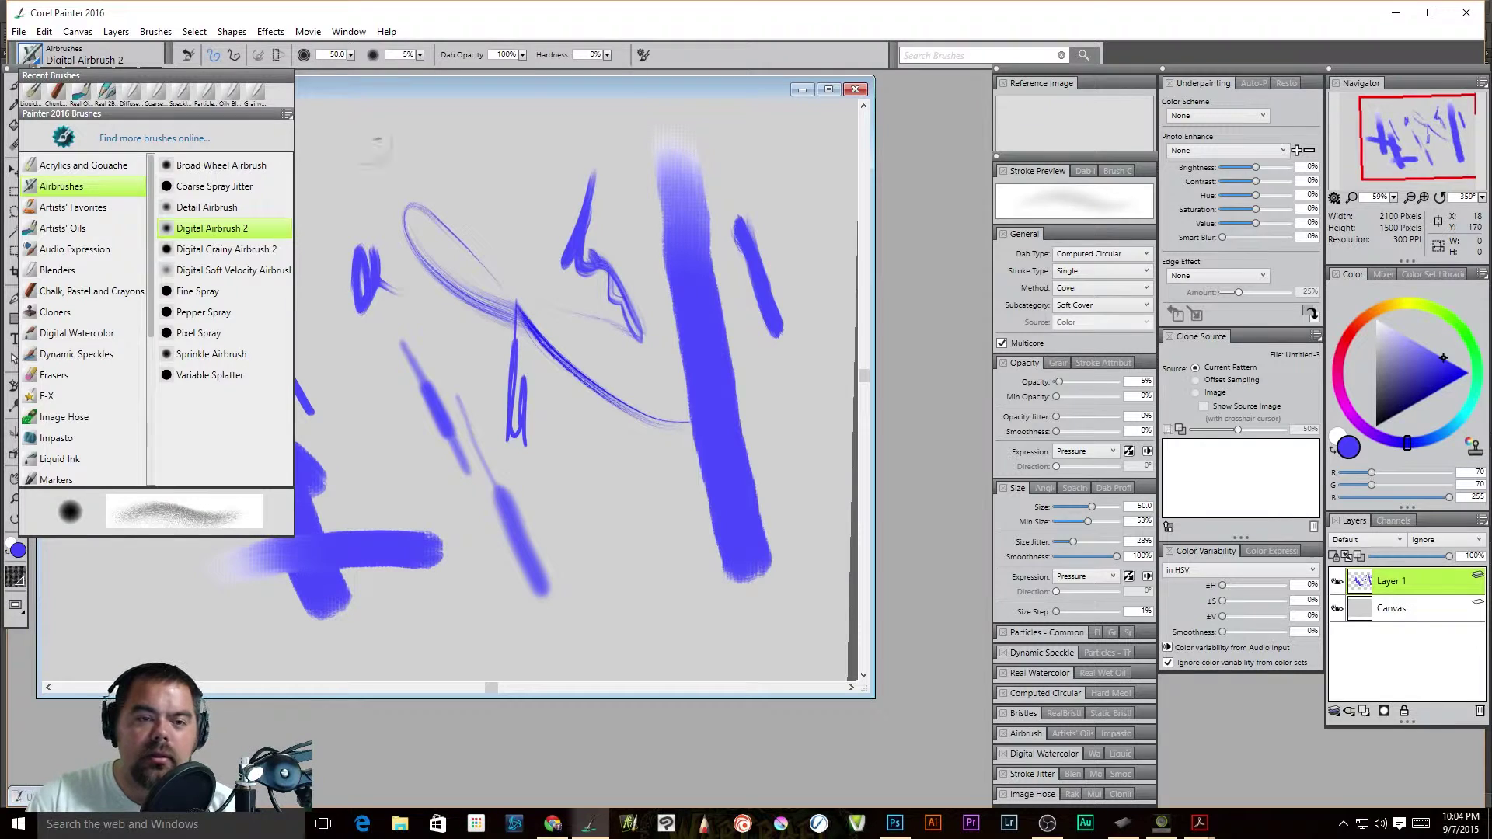
- Paint a faint diagonal airbrush stroke, then raise opacity to 100% and paint a full-opacity stroke
left_click(388, 162)
mouse_move(294, 136)
left_mouse_down()
mouse_move(340, 311)
mouse_move(454, 548)
left_mouse_up()
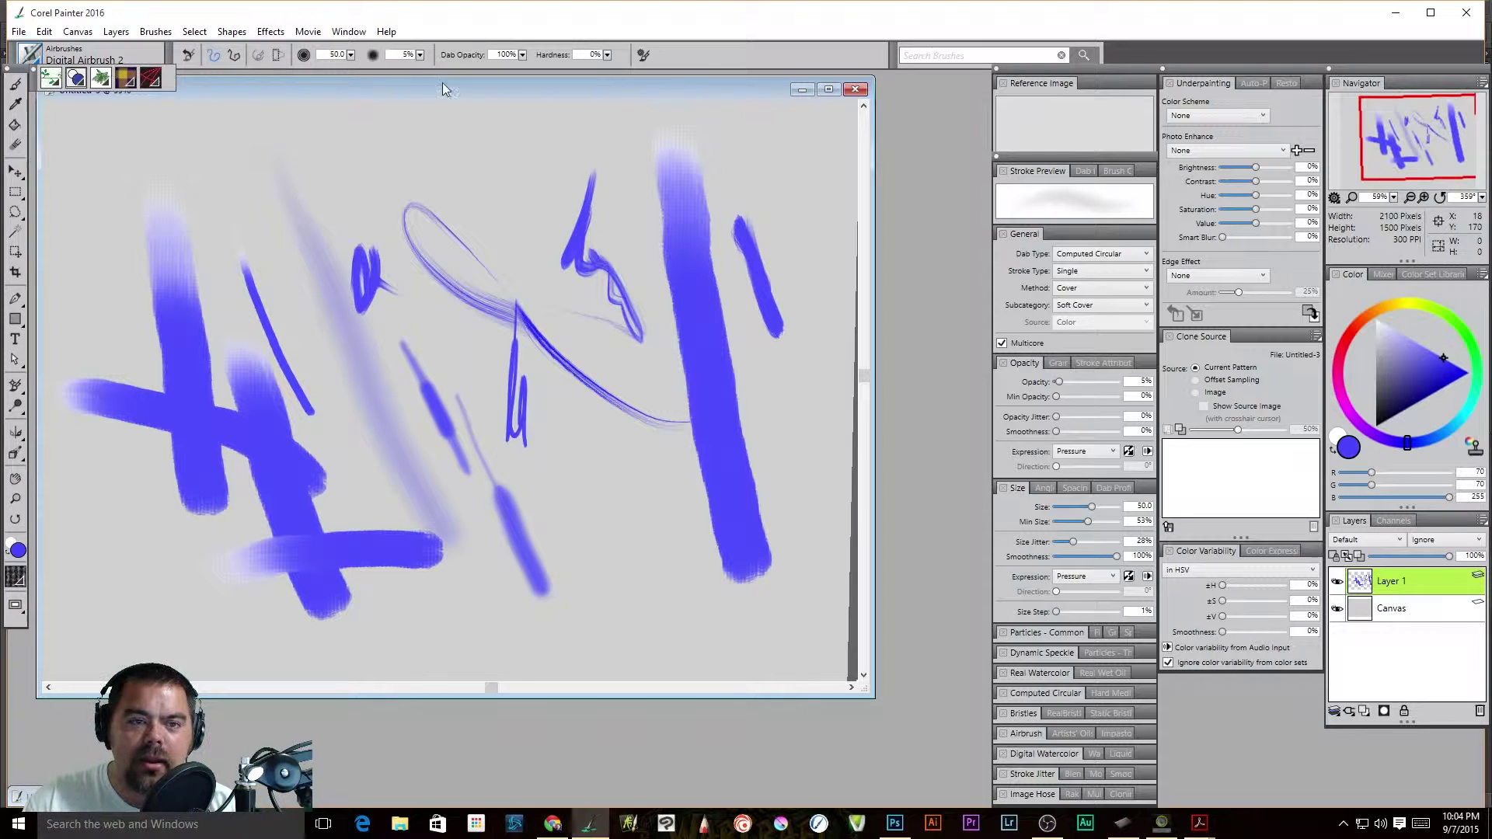
left_click(420, 55)
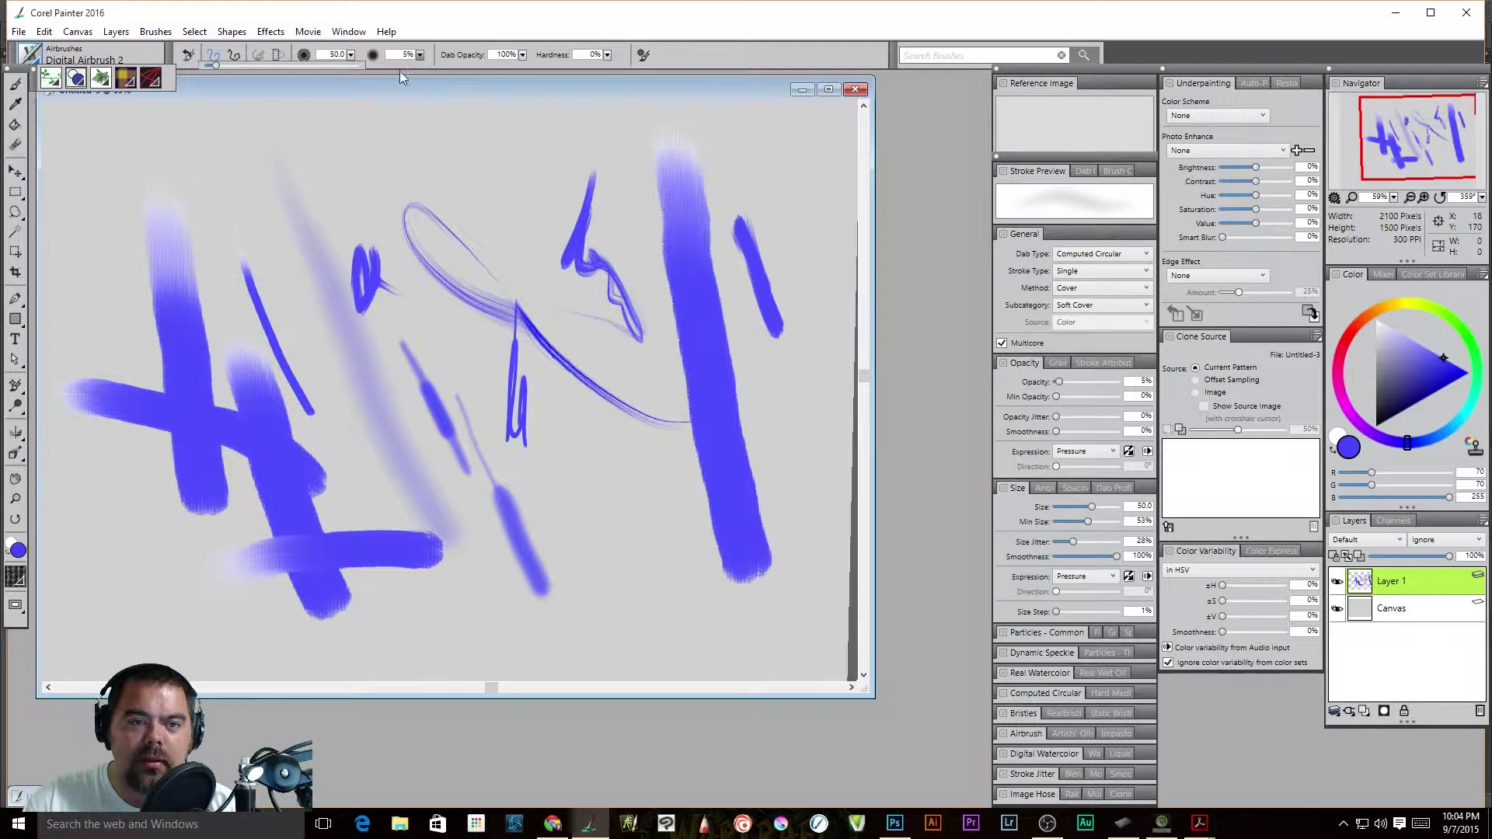
left_click(261, 65)
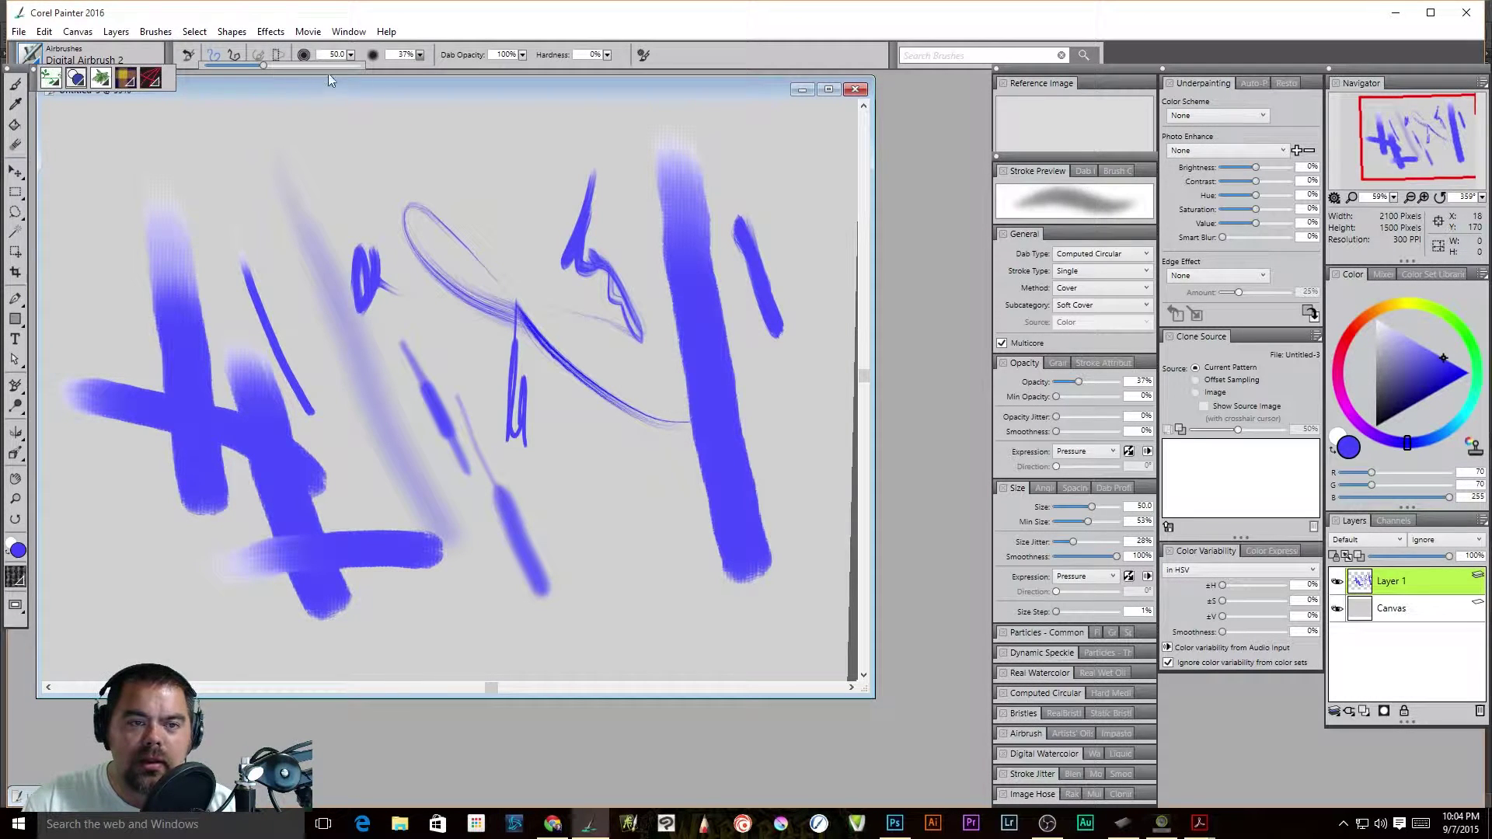
left_click(420, 55)
left_click_drag(265, 66, 362, 65)
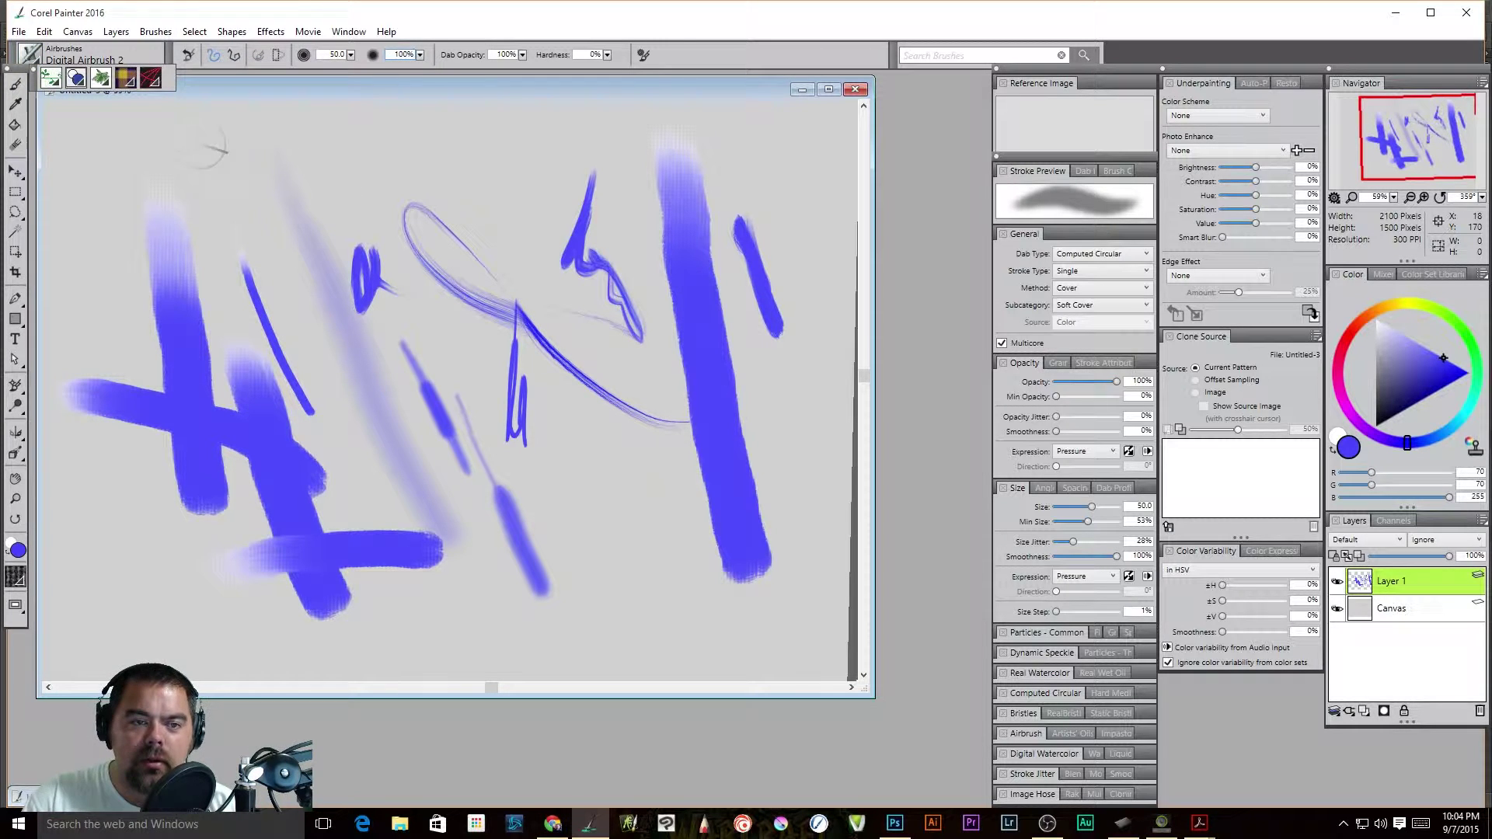
mouse_move(247, 168)
left_mouse_down()
mouse_move(334, 389)
mouse_move(408, 520)
left_mouse_up()
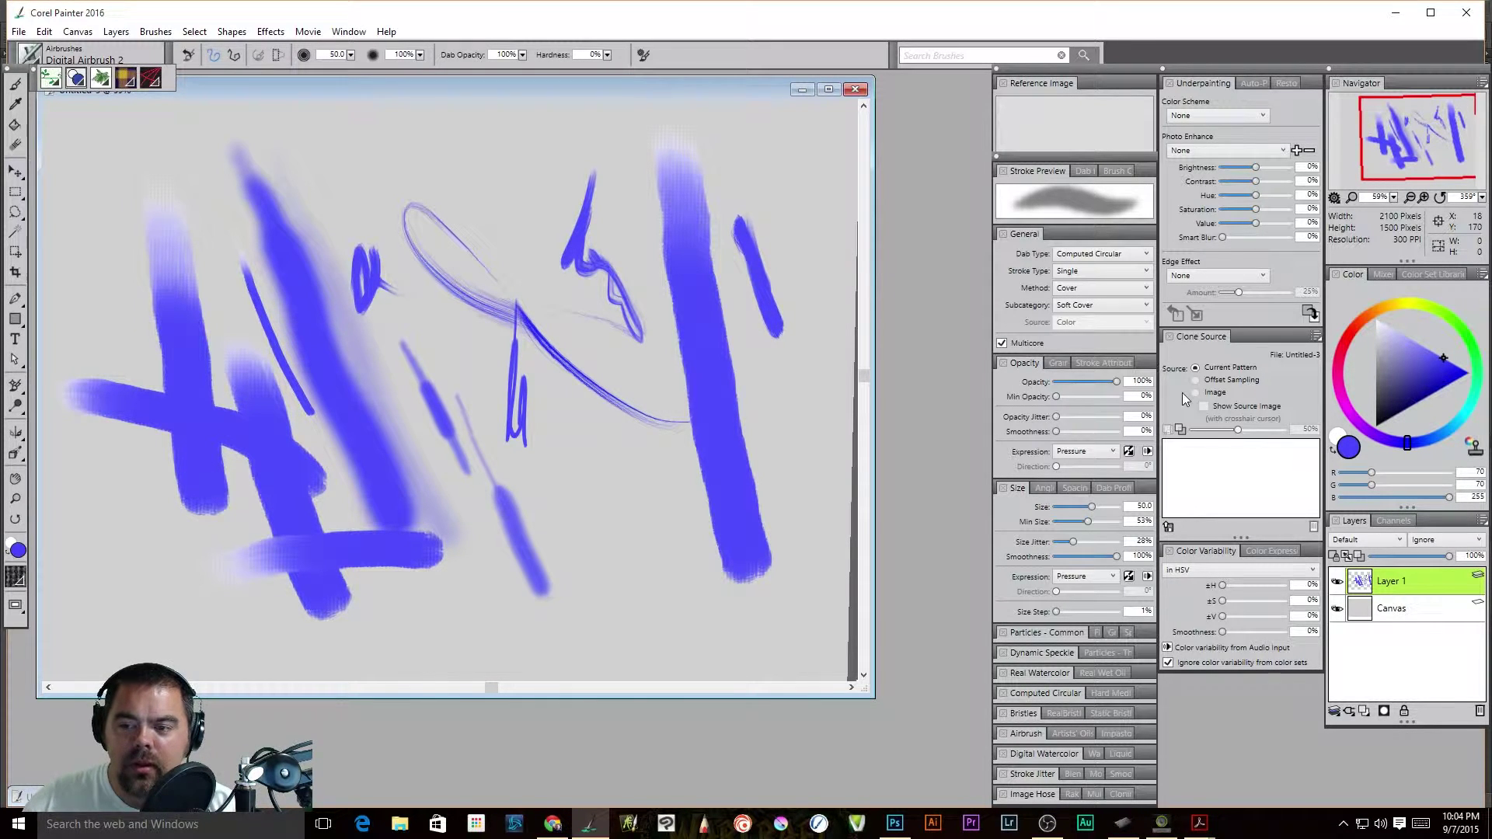
- Paint a 5%-opacity stroke and a solid 100% stroke on the right, then hide Layer 1
left_click_drag(1117, 383, 1061, 382)
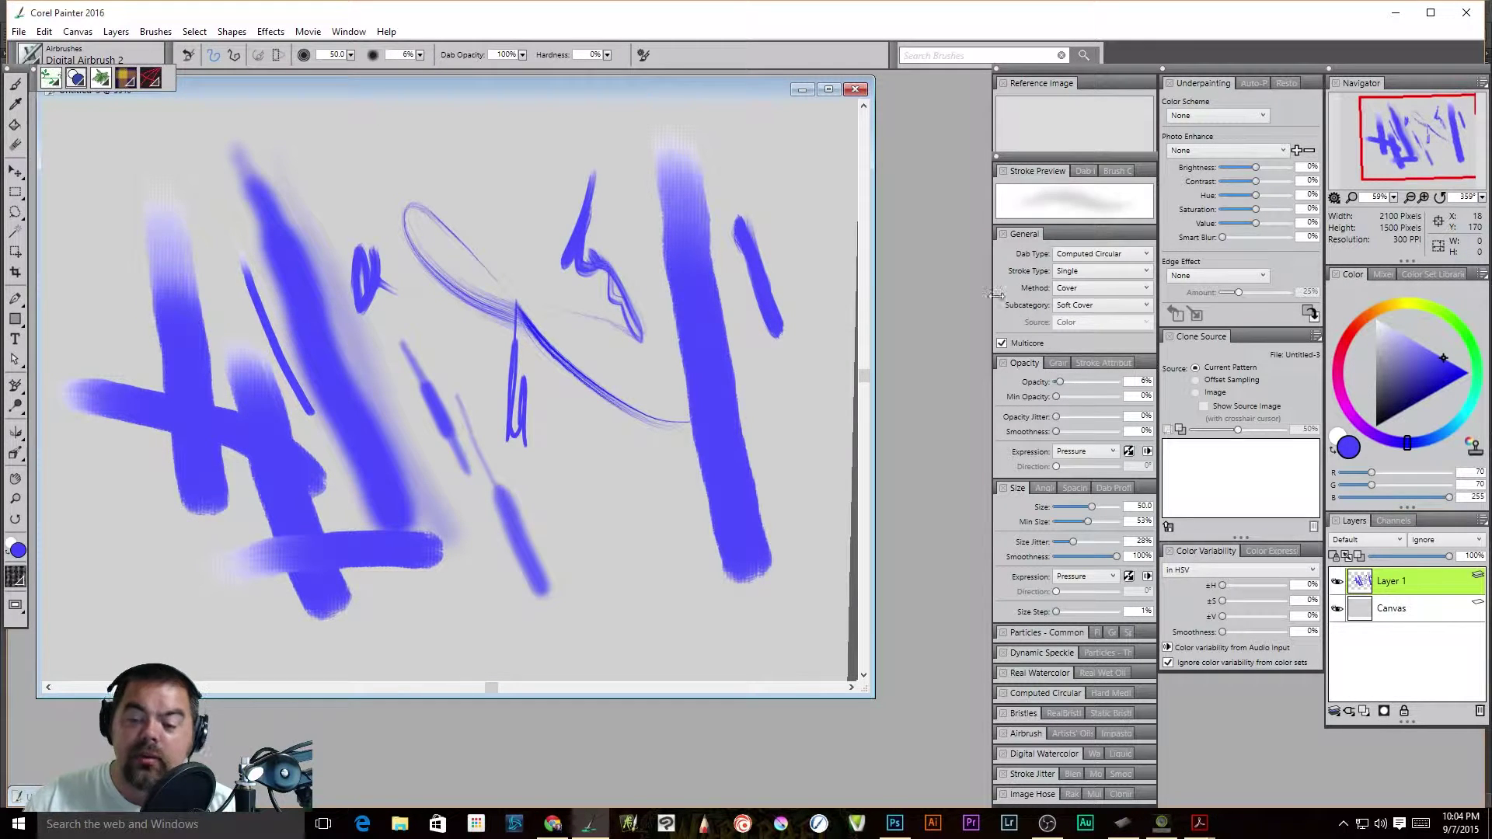
mouse_move(813, 148)
left_mouse_down()
mouse_move(812, 459)
mouse_move(834, 594)
mouse_move(730, 647)
mouse_move(174, 653)
left_mouse_up()
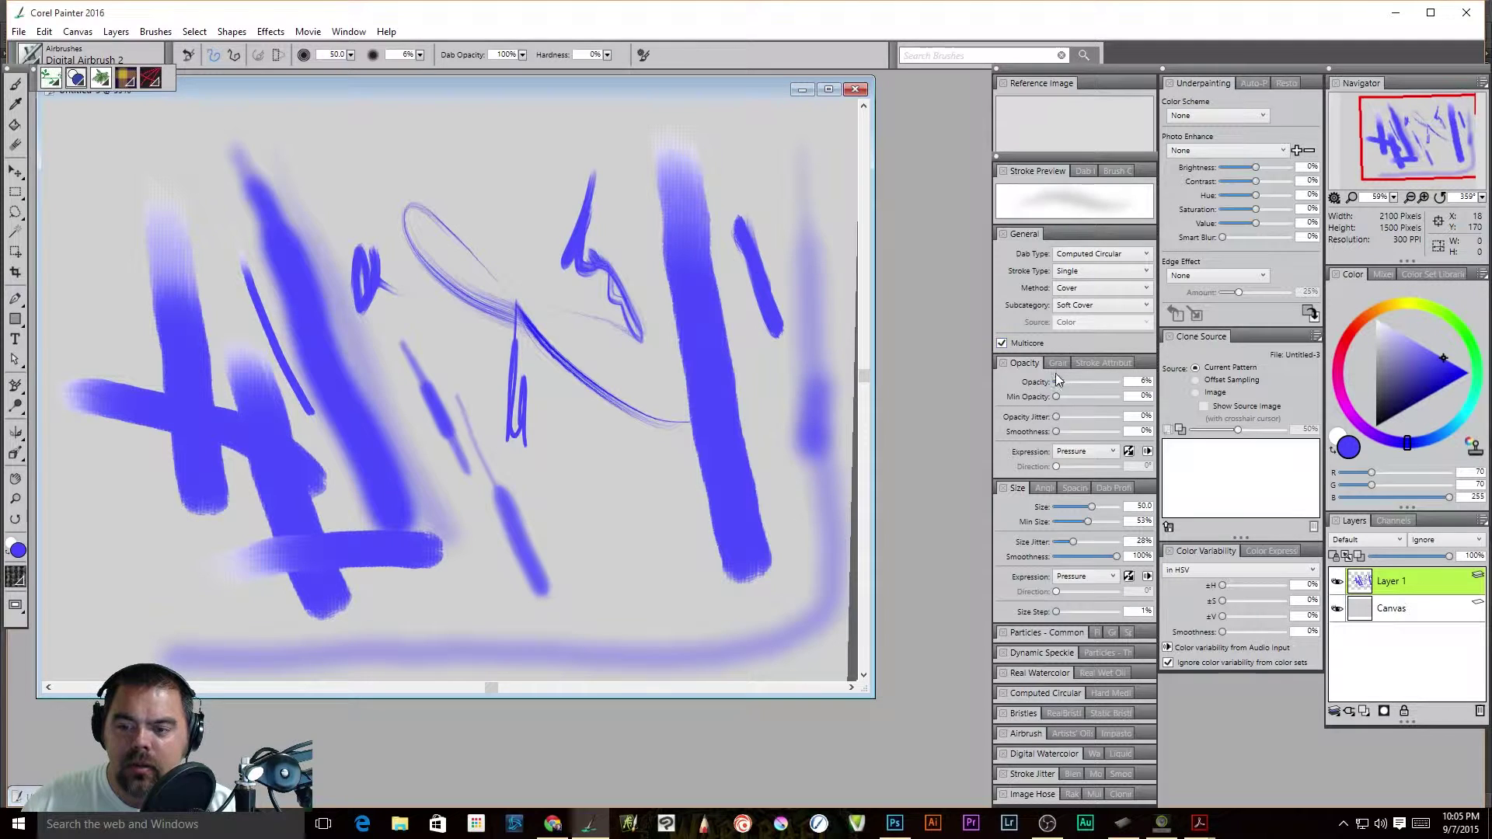
left_click_drag(1066, 379, 1123, 380)
left_click(774, 156)
left_click_drag(773, 165, 785, 634)
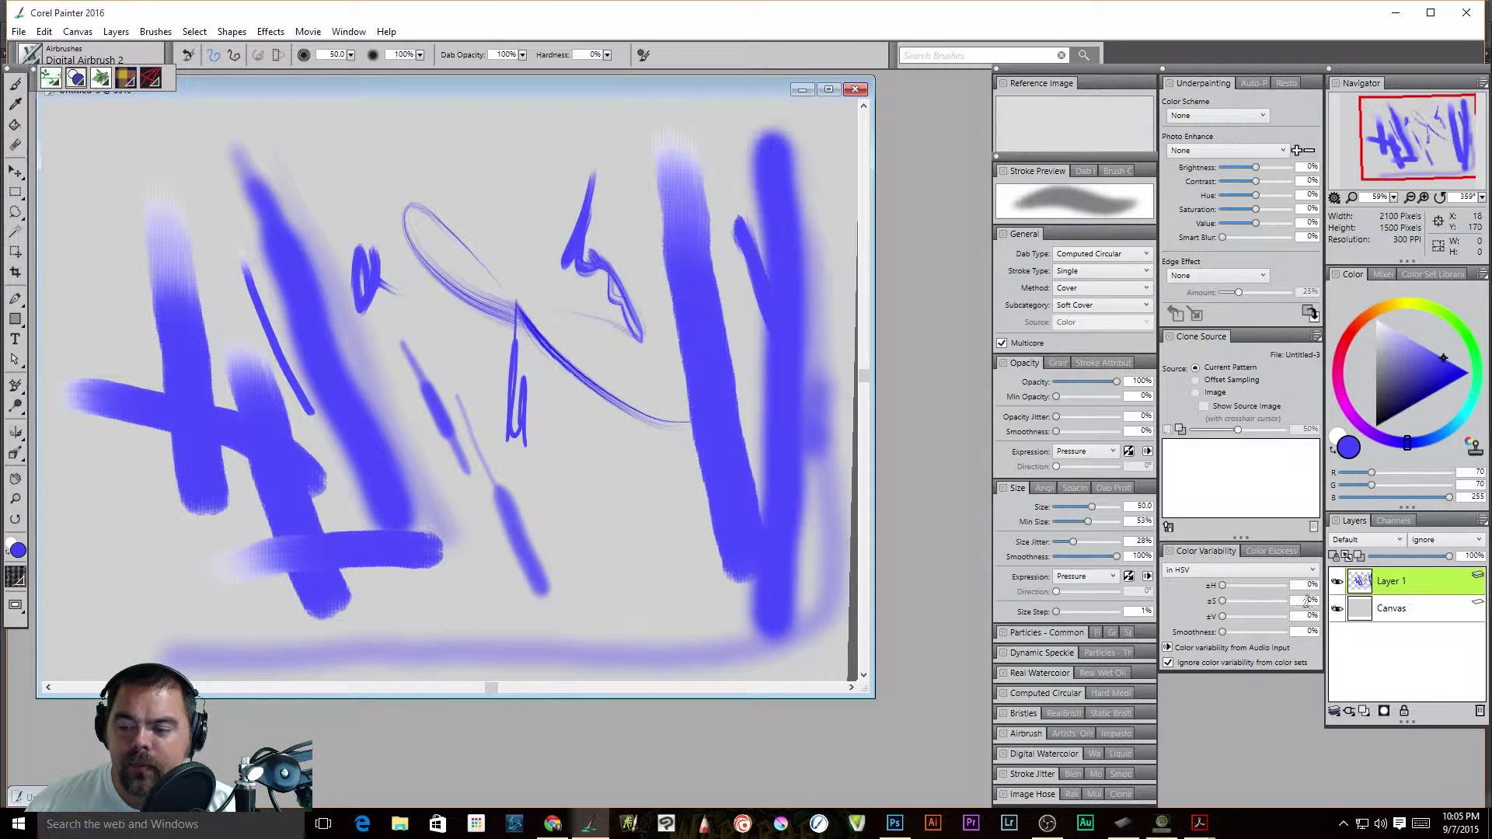
left_click(1337, 583)
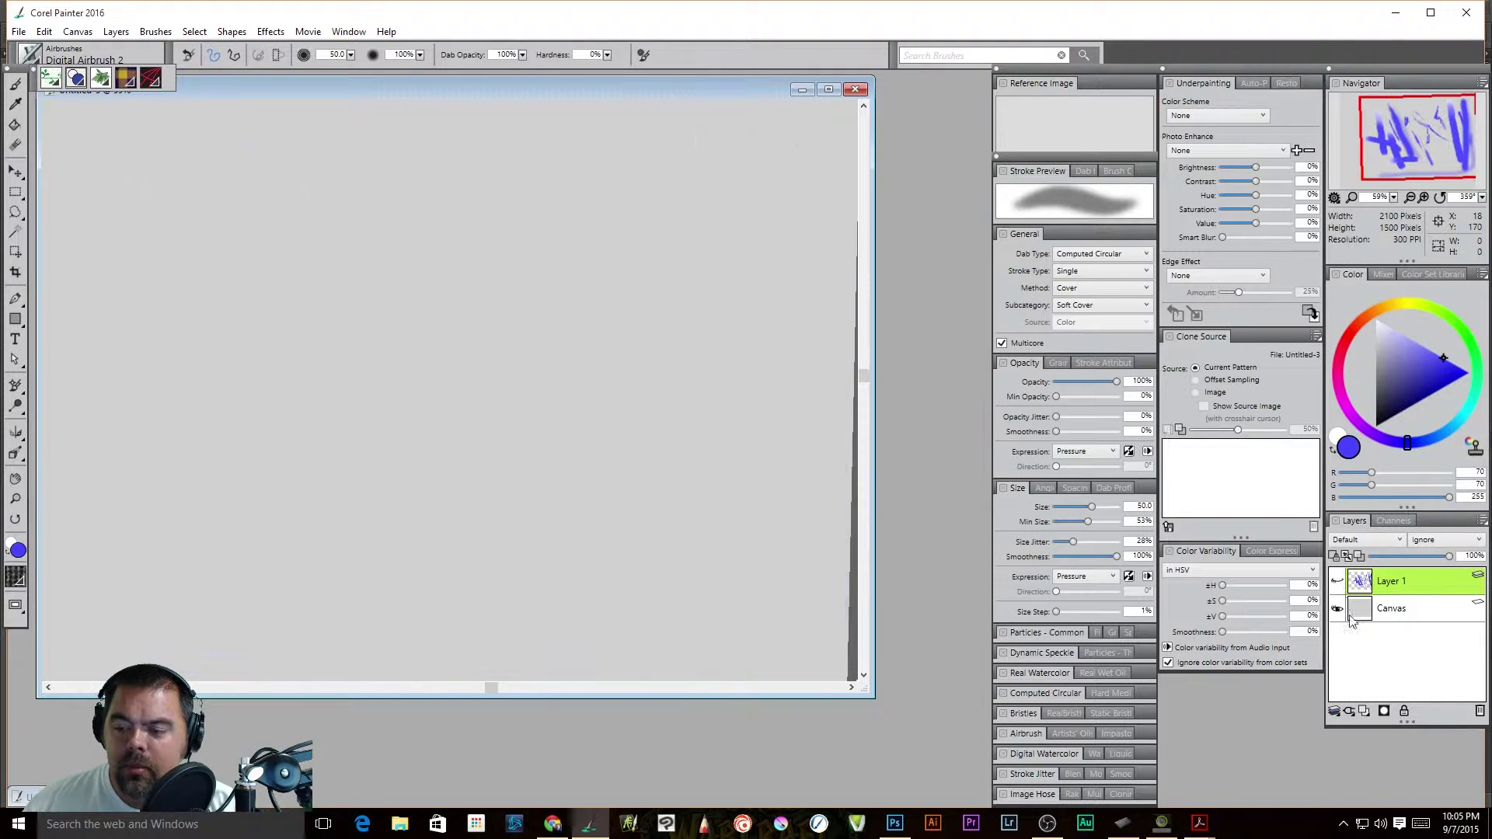
- Add an empty Layer 2 with the New Layer button in the Layers panel
left_click(1365, 712)
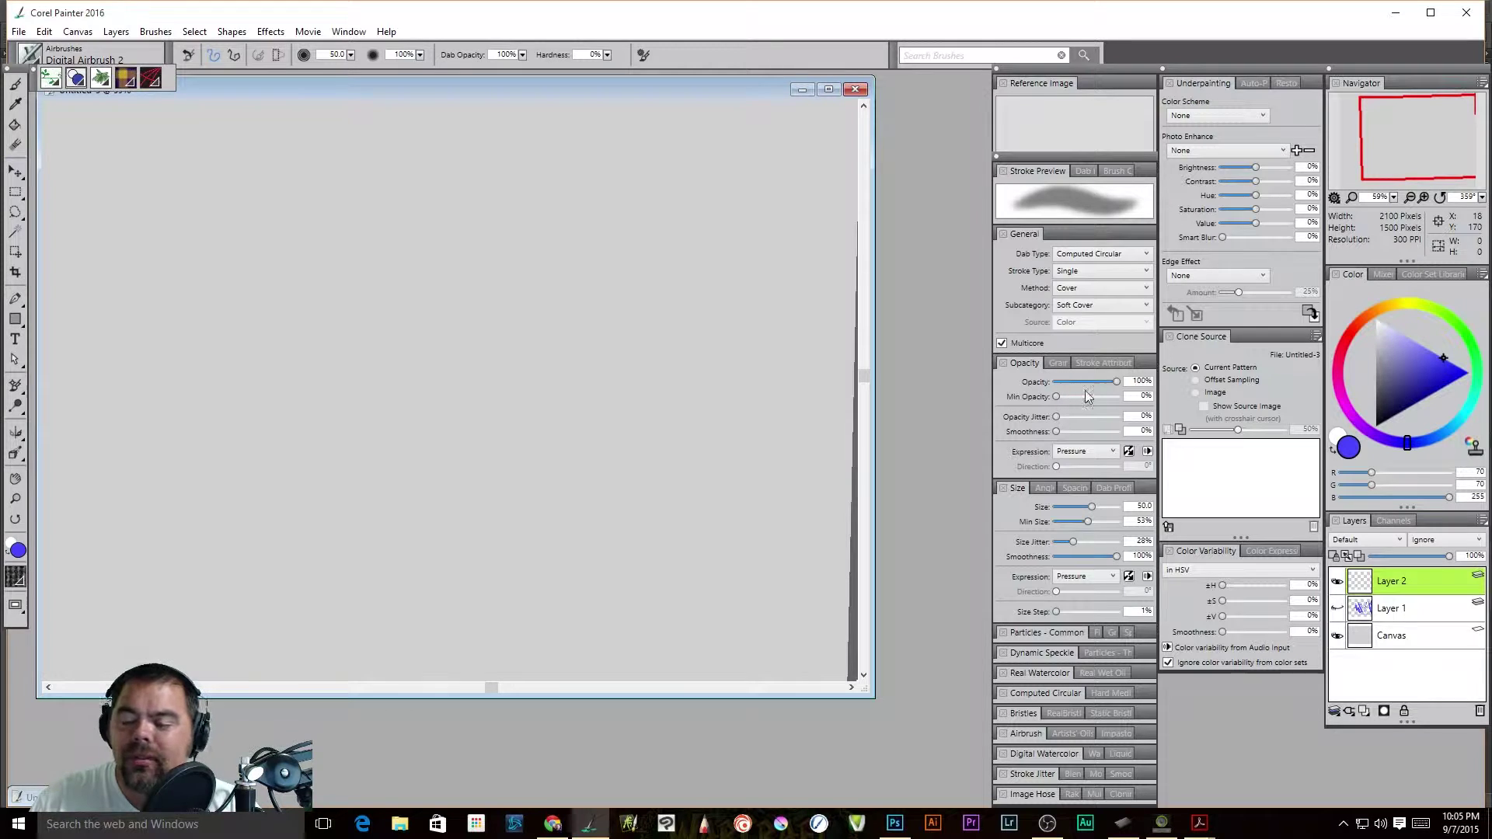
- Test airbrush strokes at minimum size 0% and then 53% near the top centre
left_click(1058, 363)
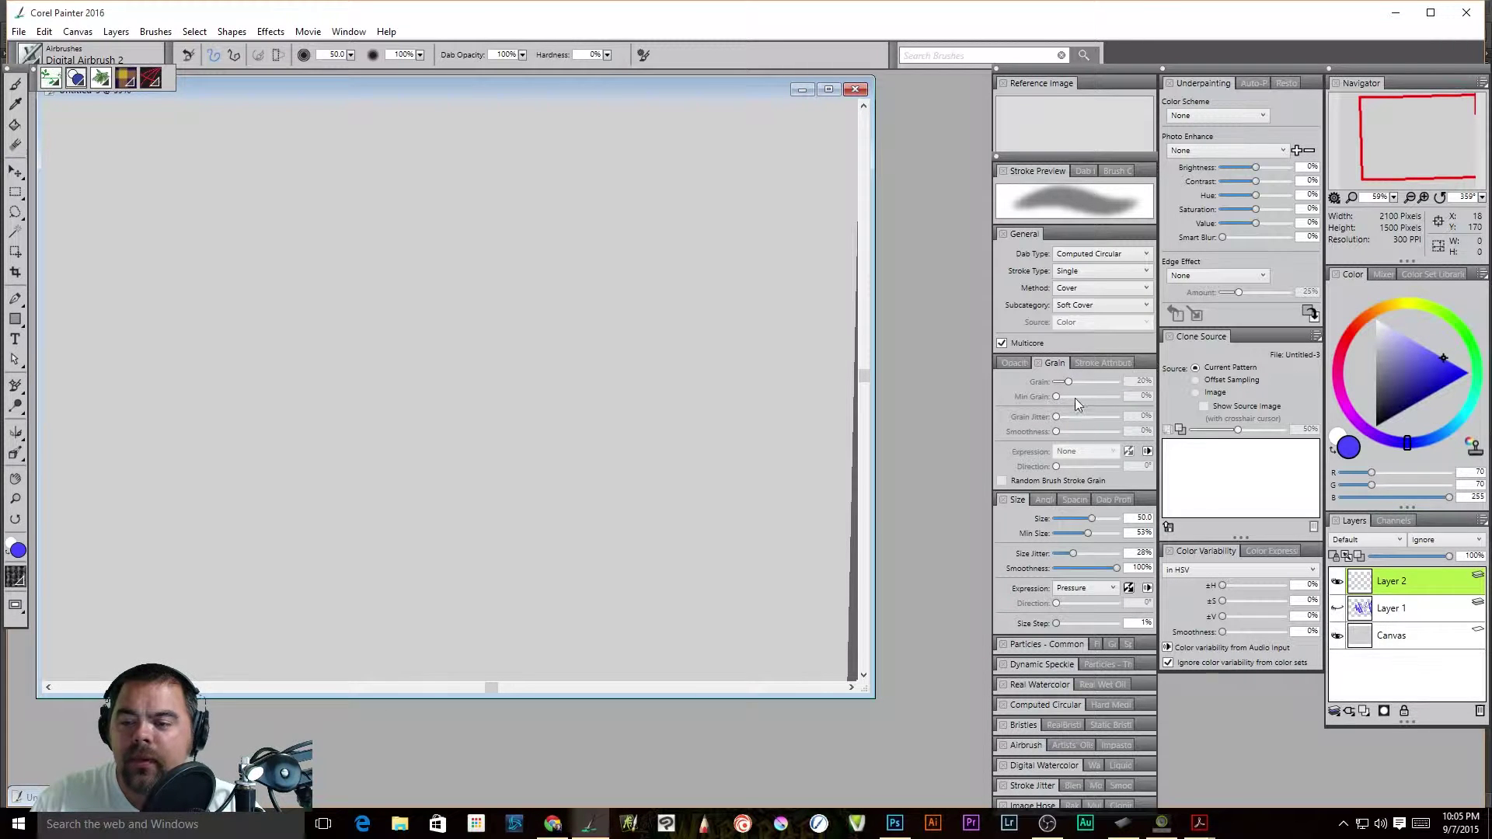
left_click(1089, 366)
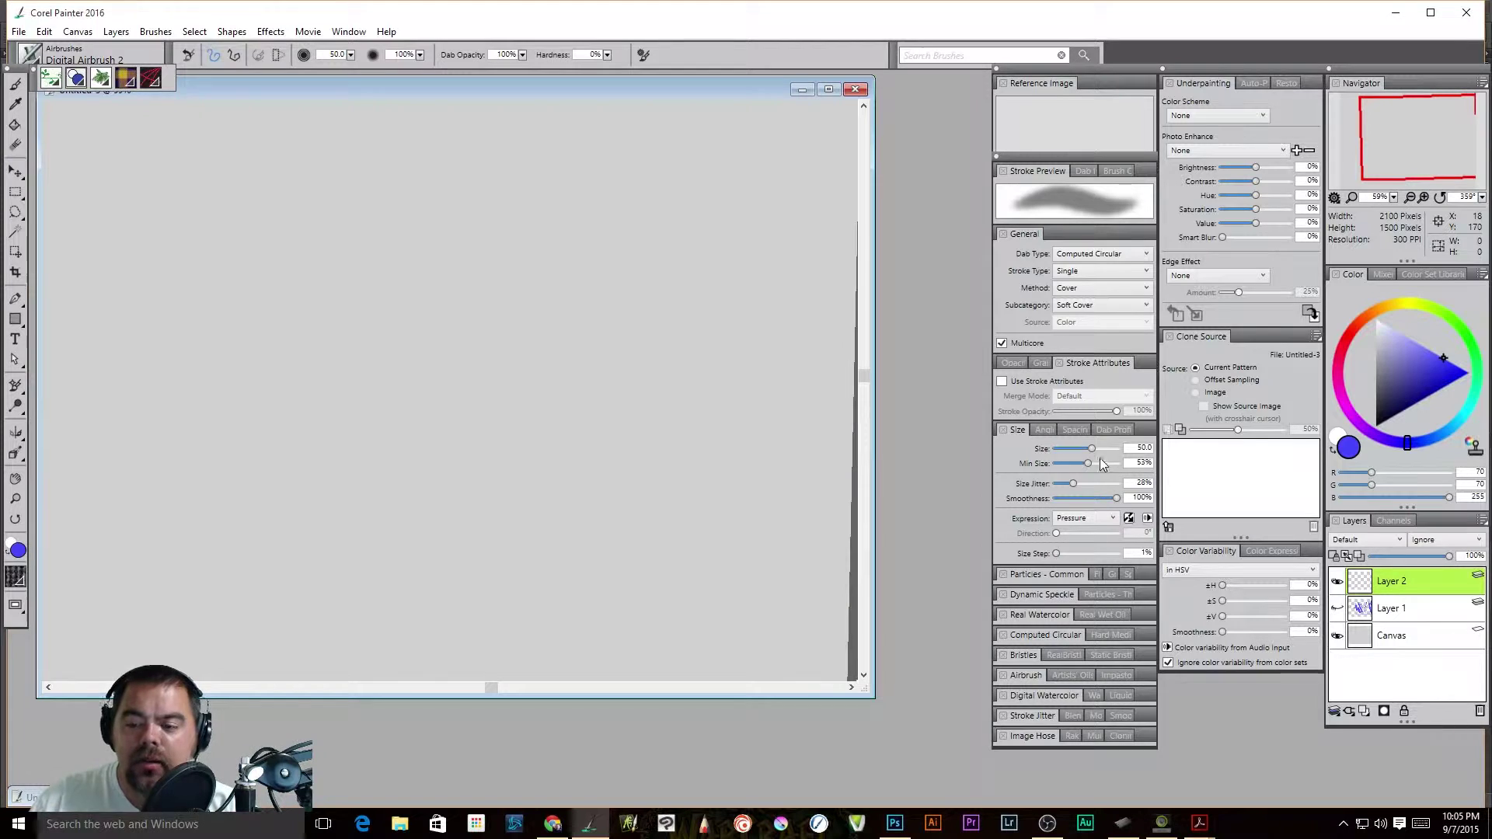
left_click_drag(1089, 462, 1061, 463)
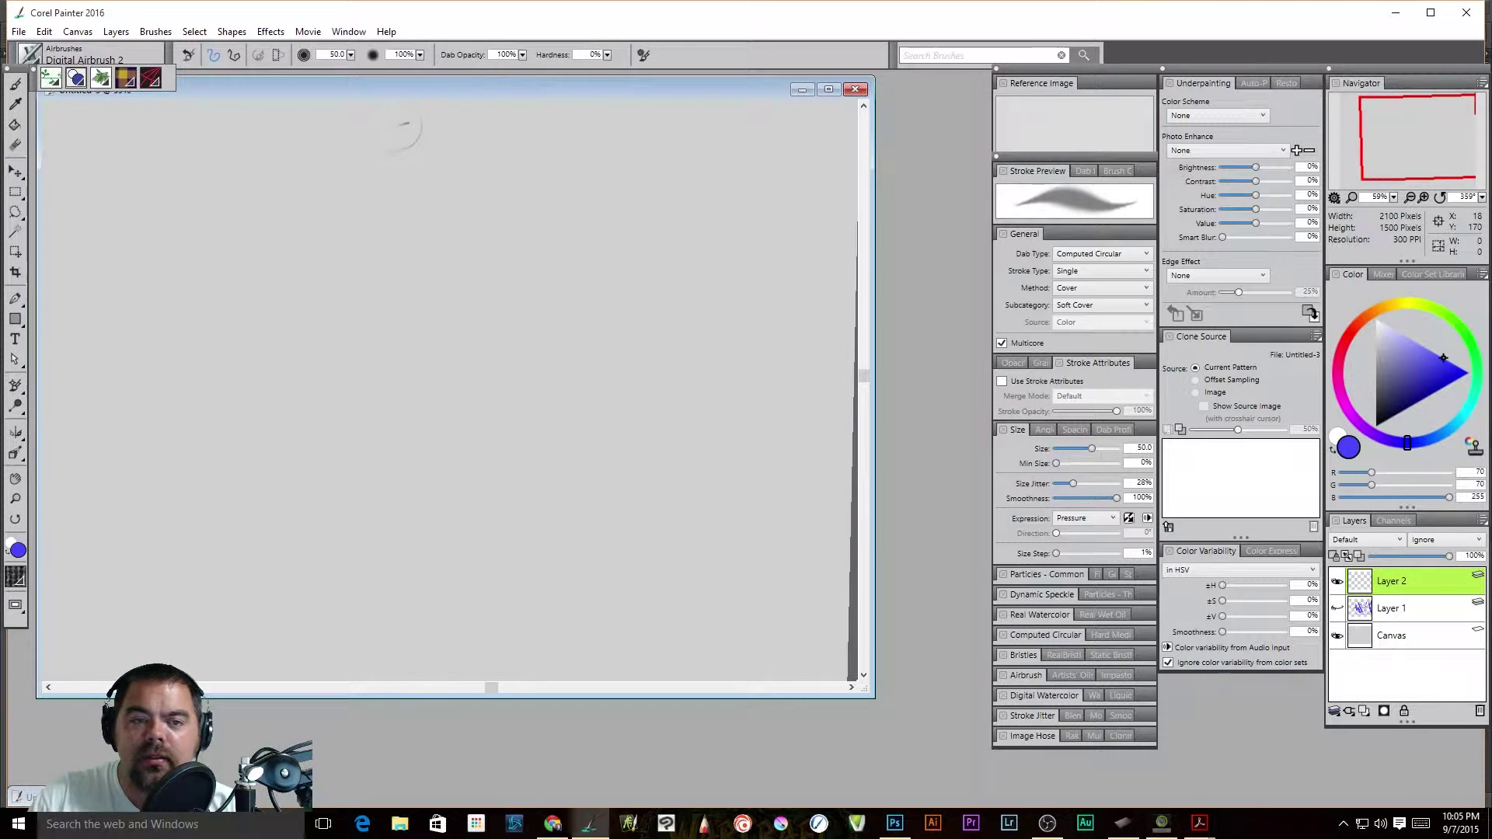
left_click_drag(394, 129, 485, 356)
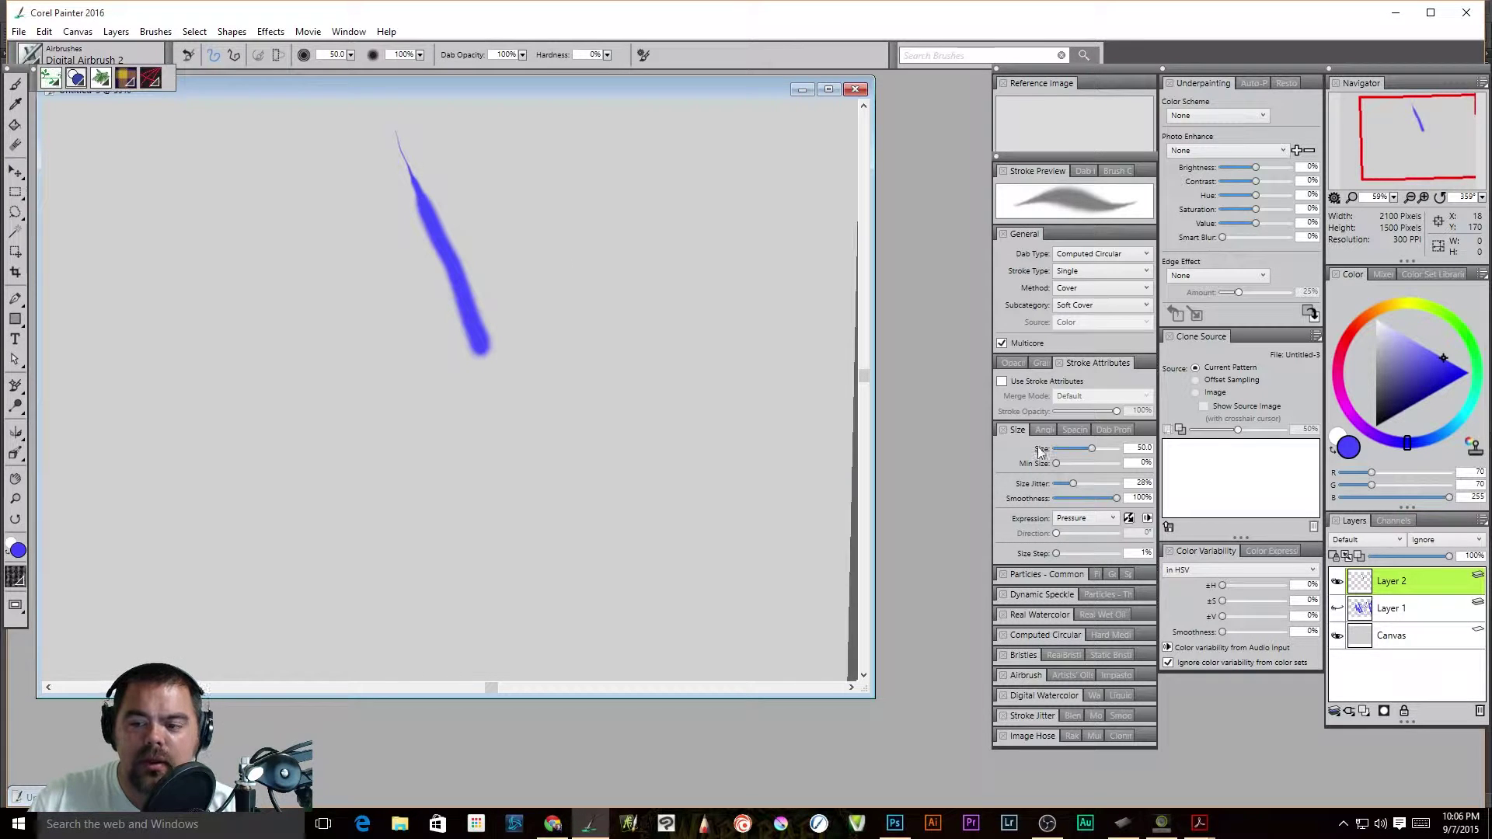
left_click(1140, 463)
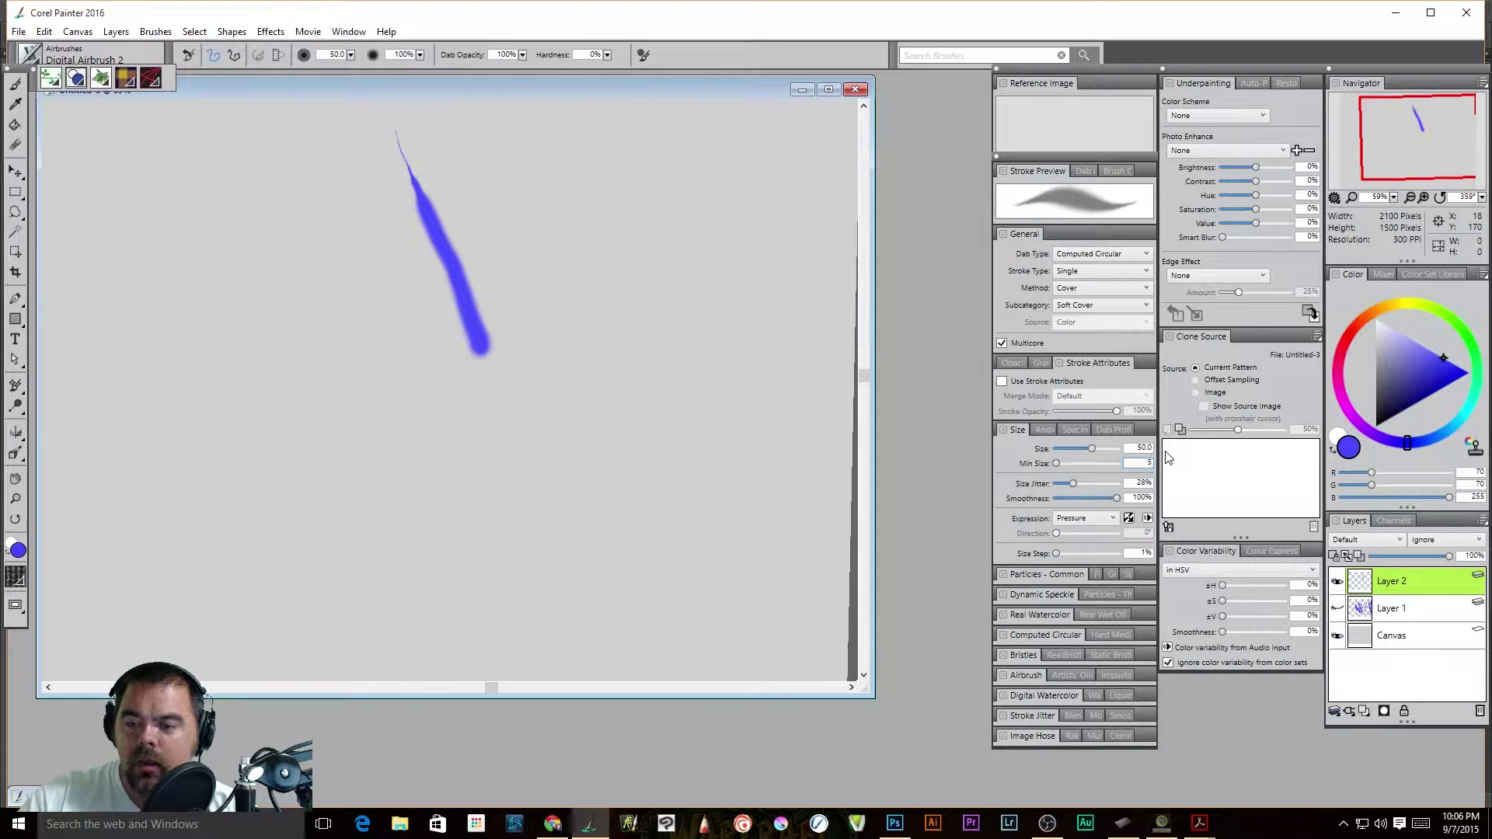
type("53")
key("Return")
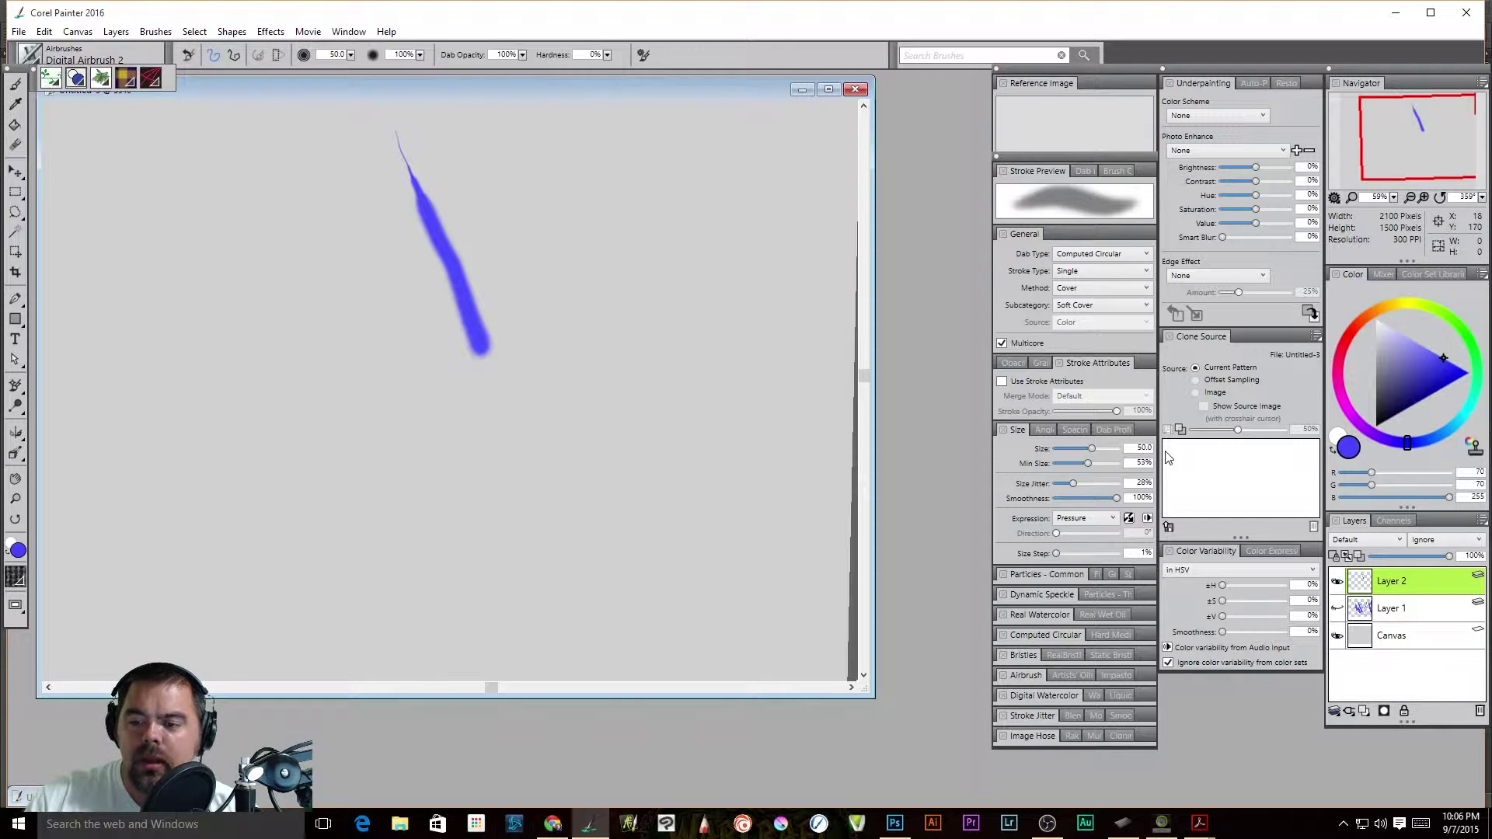
left_click_drag(549, 134, 569, 375)
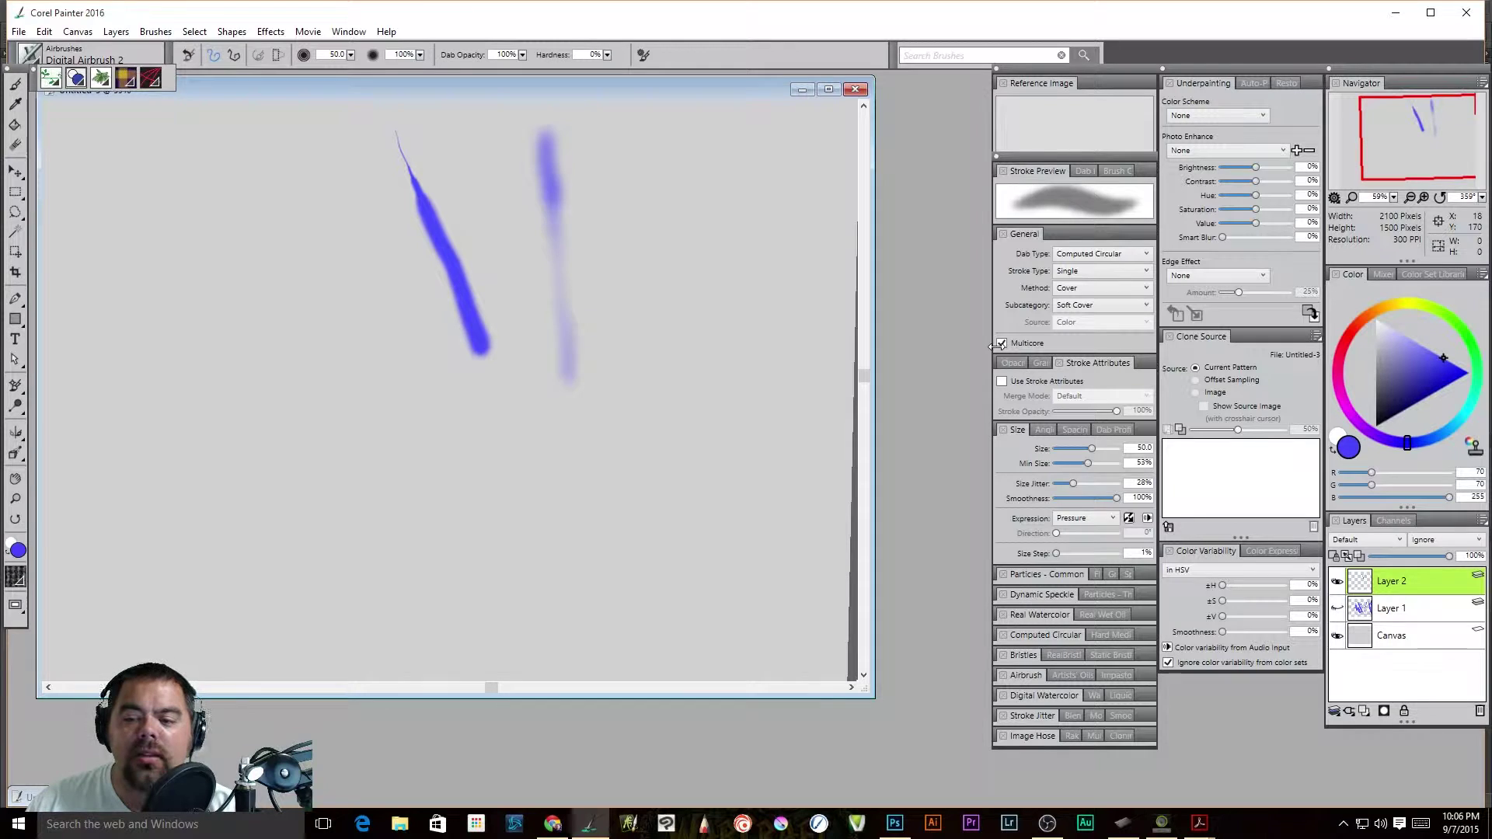
- Paint a large stroke at size 150.7, then reduce the size and paint four diagonal strokes
left_click_drag(1092, 449, 1102, 450)
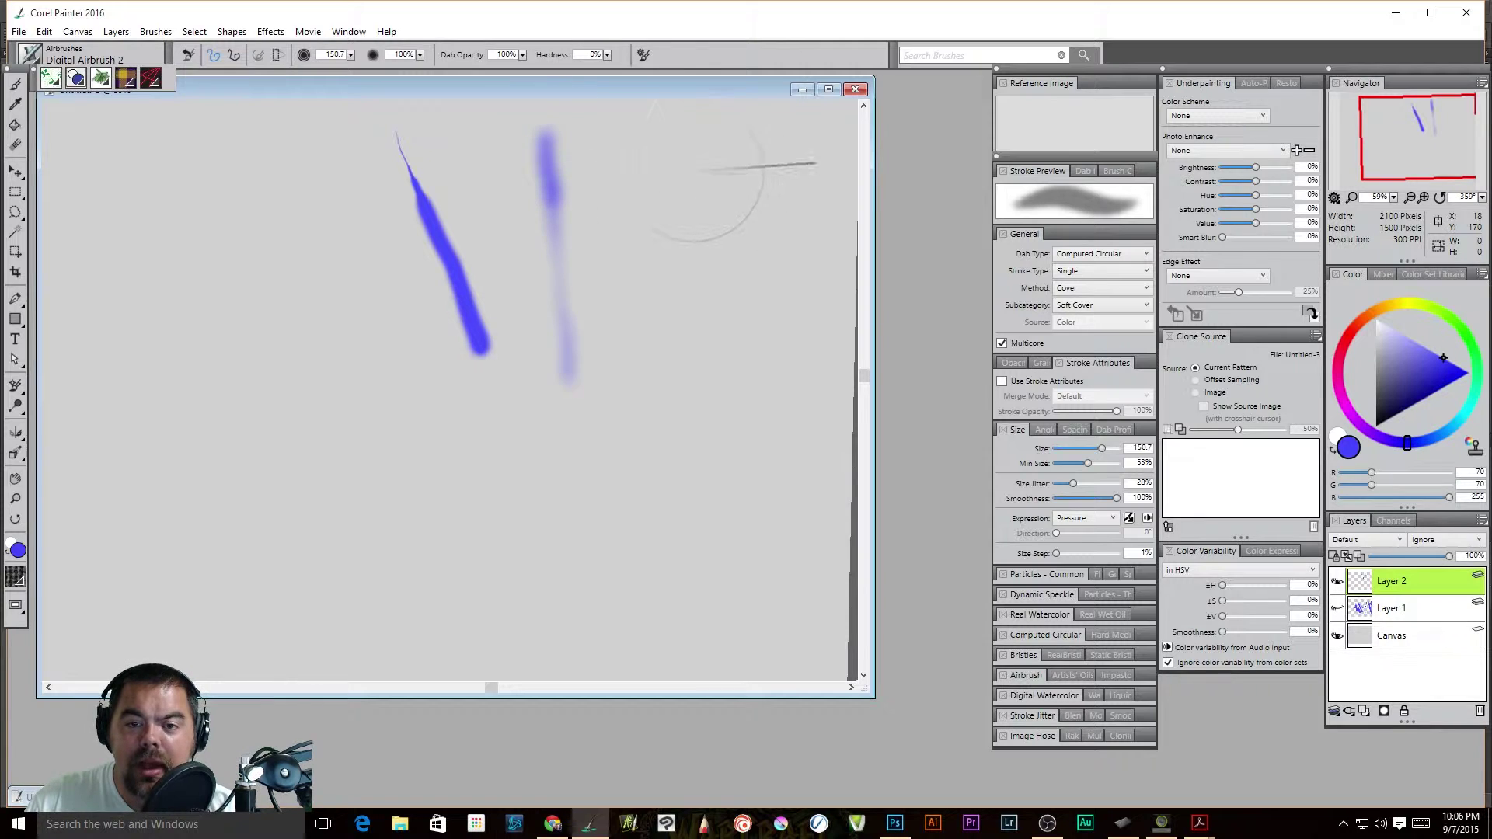
left_click_drag(695, 183, 696, 466)
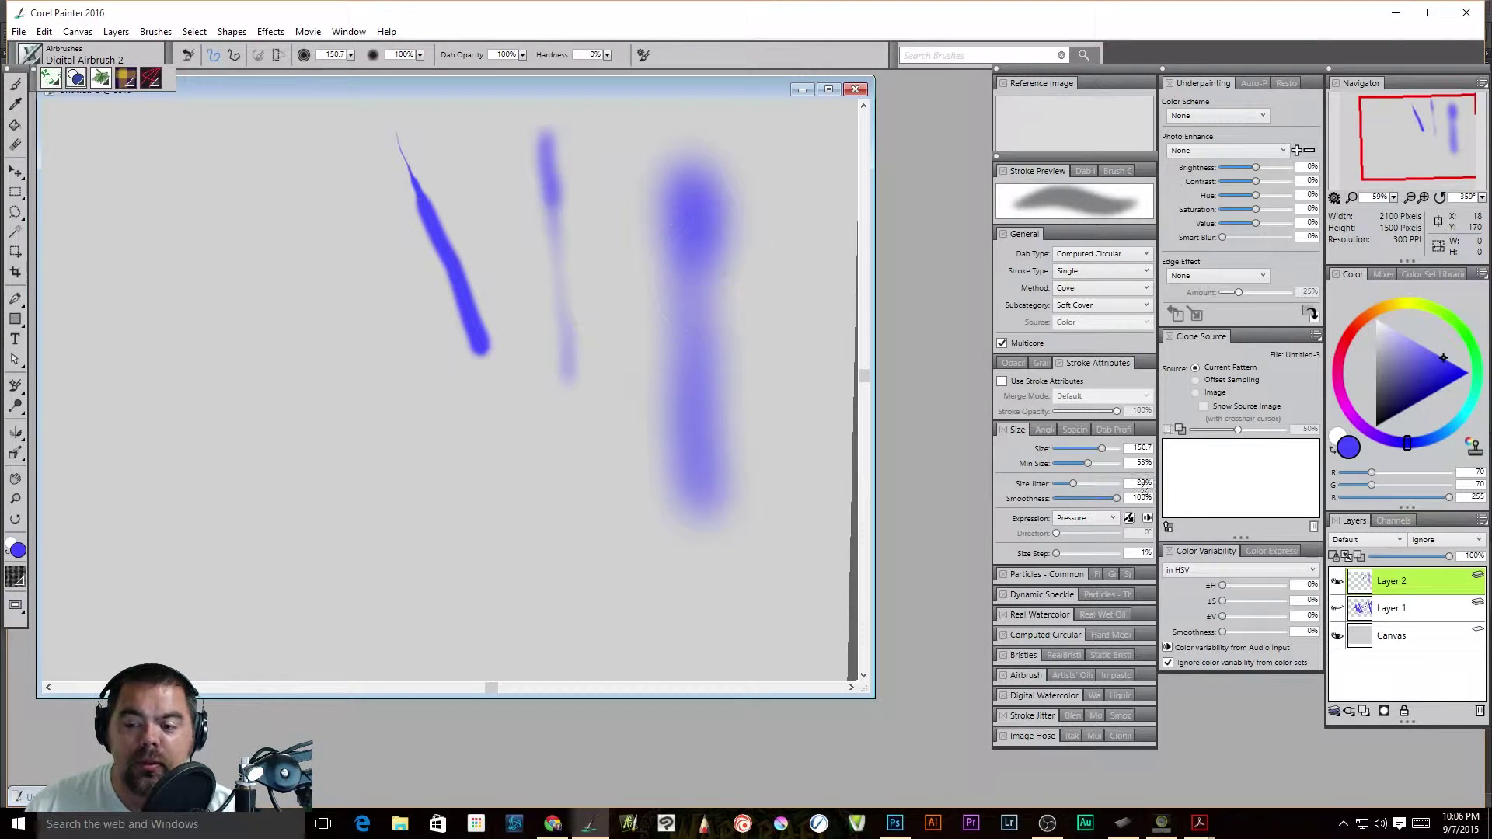
double_click(1140, 448)
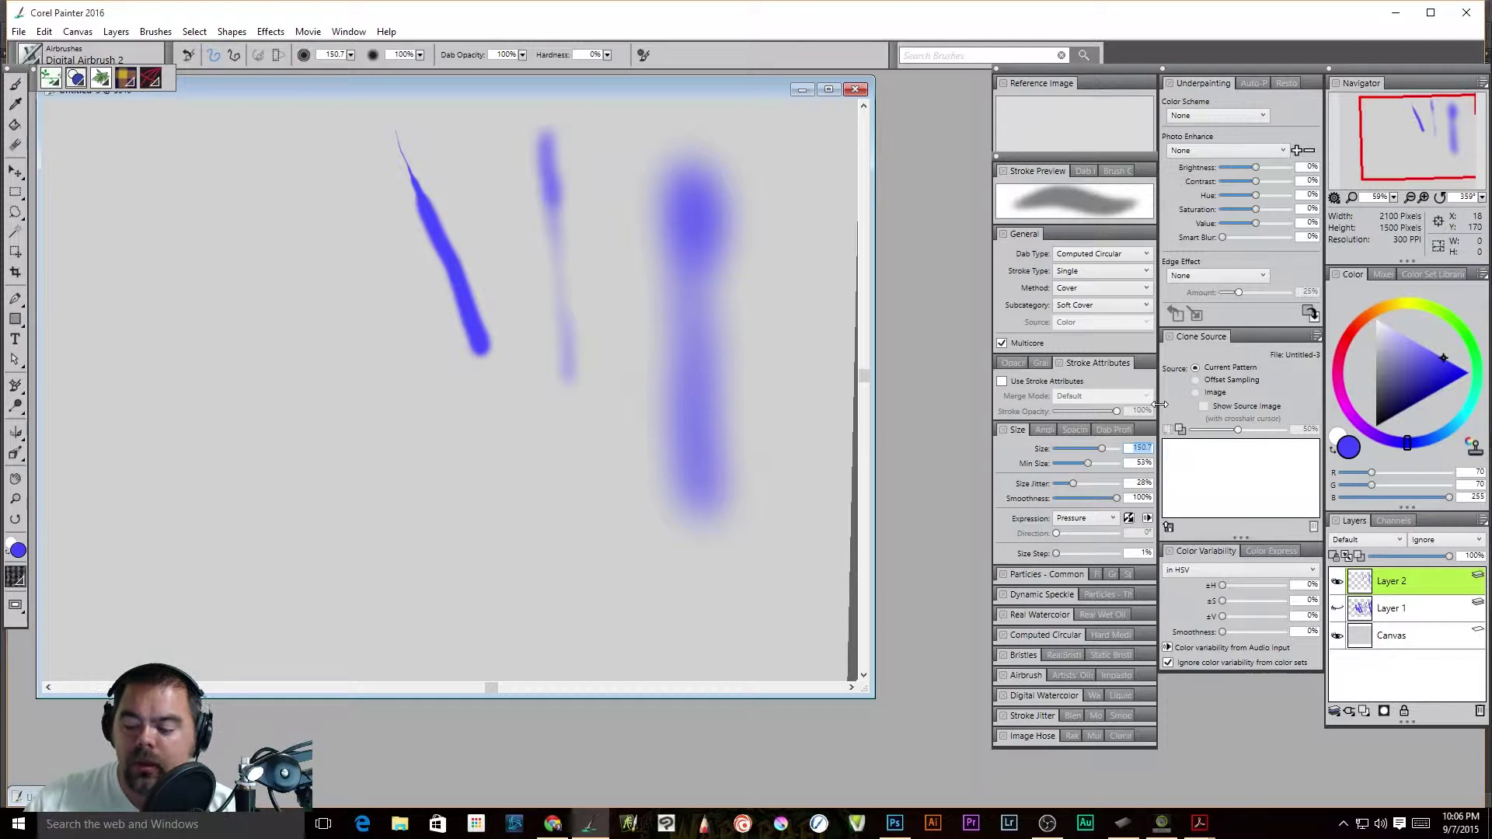
type("5")
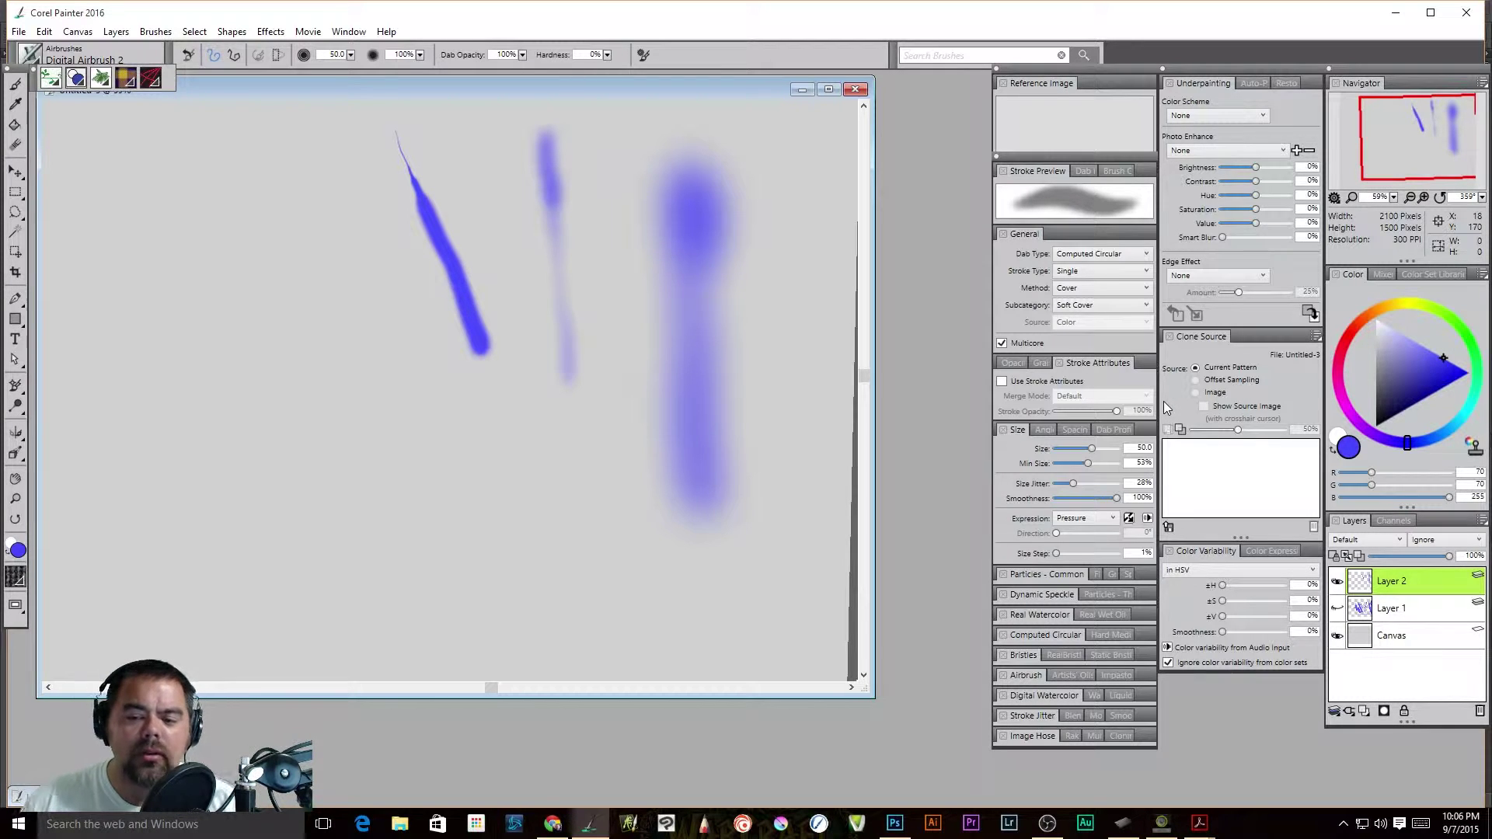
left_click_drag(164, 173, 298, 462)
left_click_drag(180, 184, 338, 497)
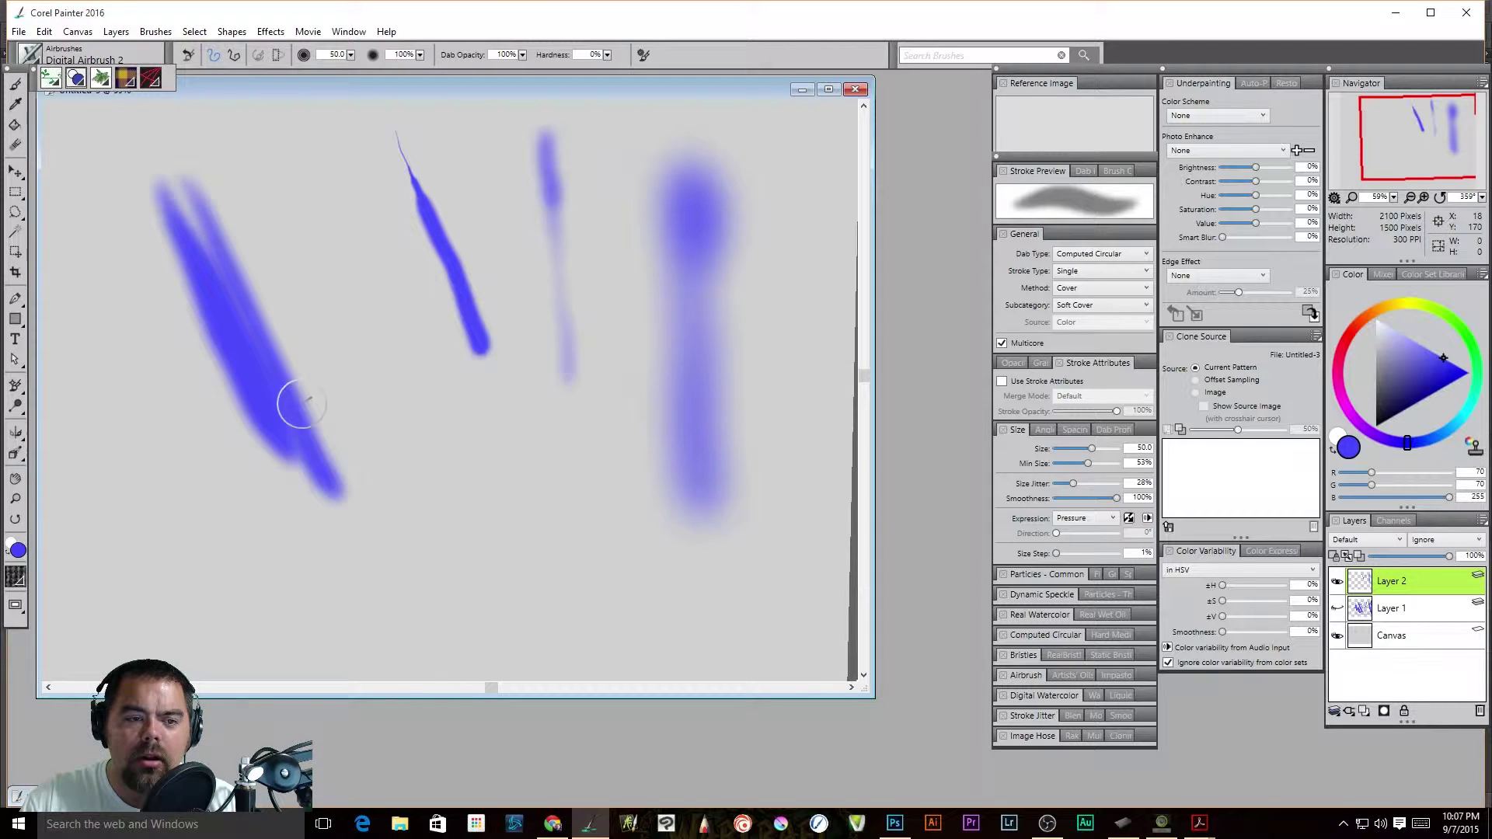
mouse_move(253, 137)
left_mouse_down()
mouse_move(376, 423)
mouse_move(447, 528)
left_mouse_up()
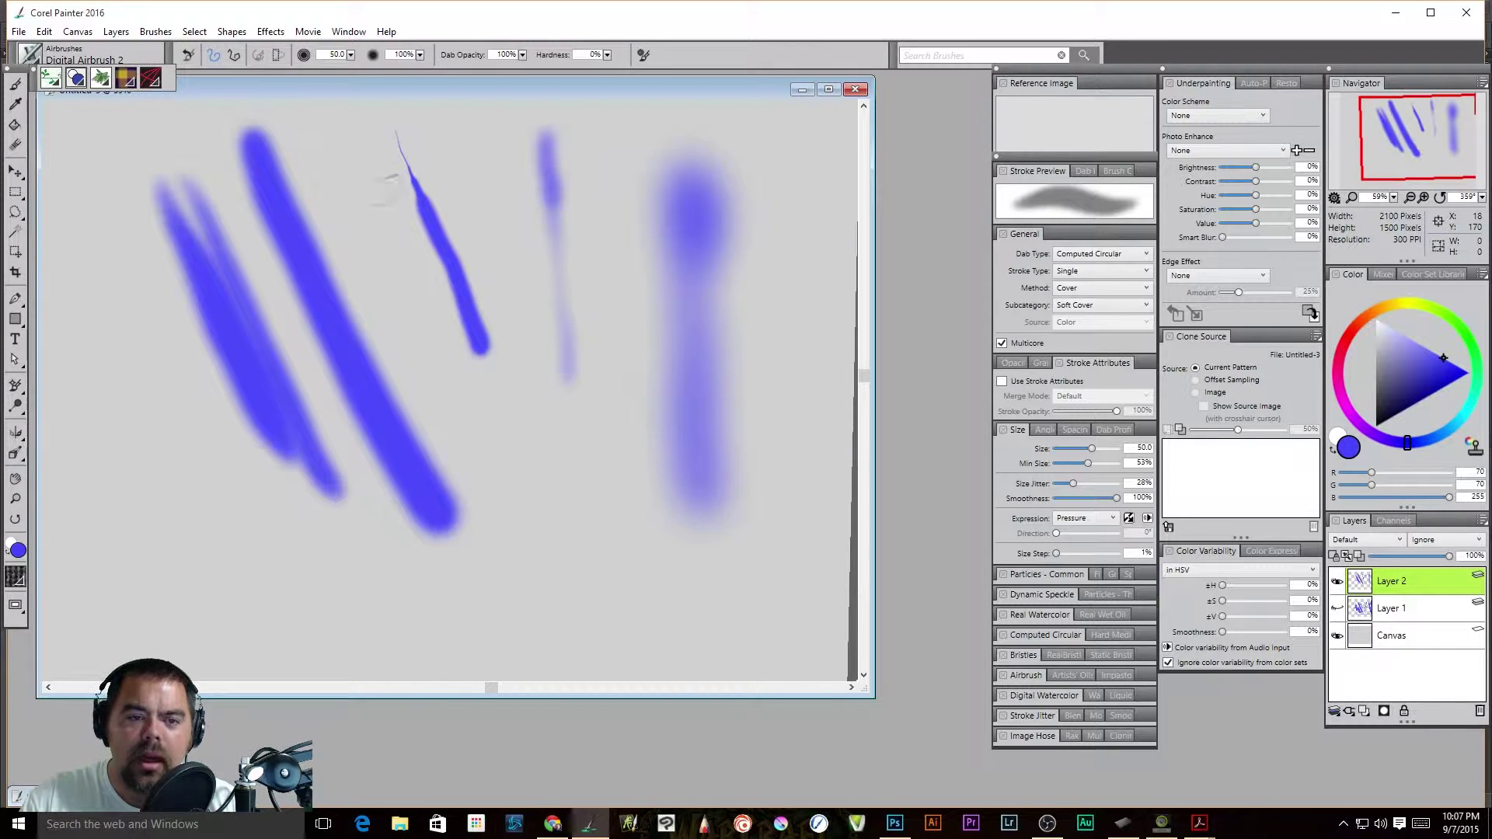
left_click_drag(330, 163, 538, 568)
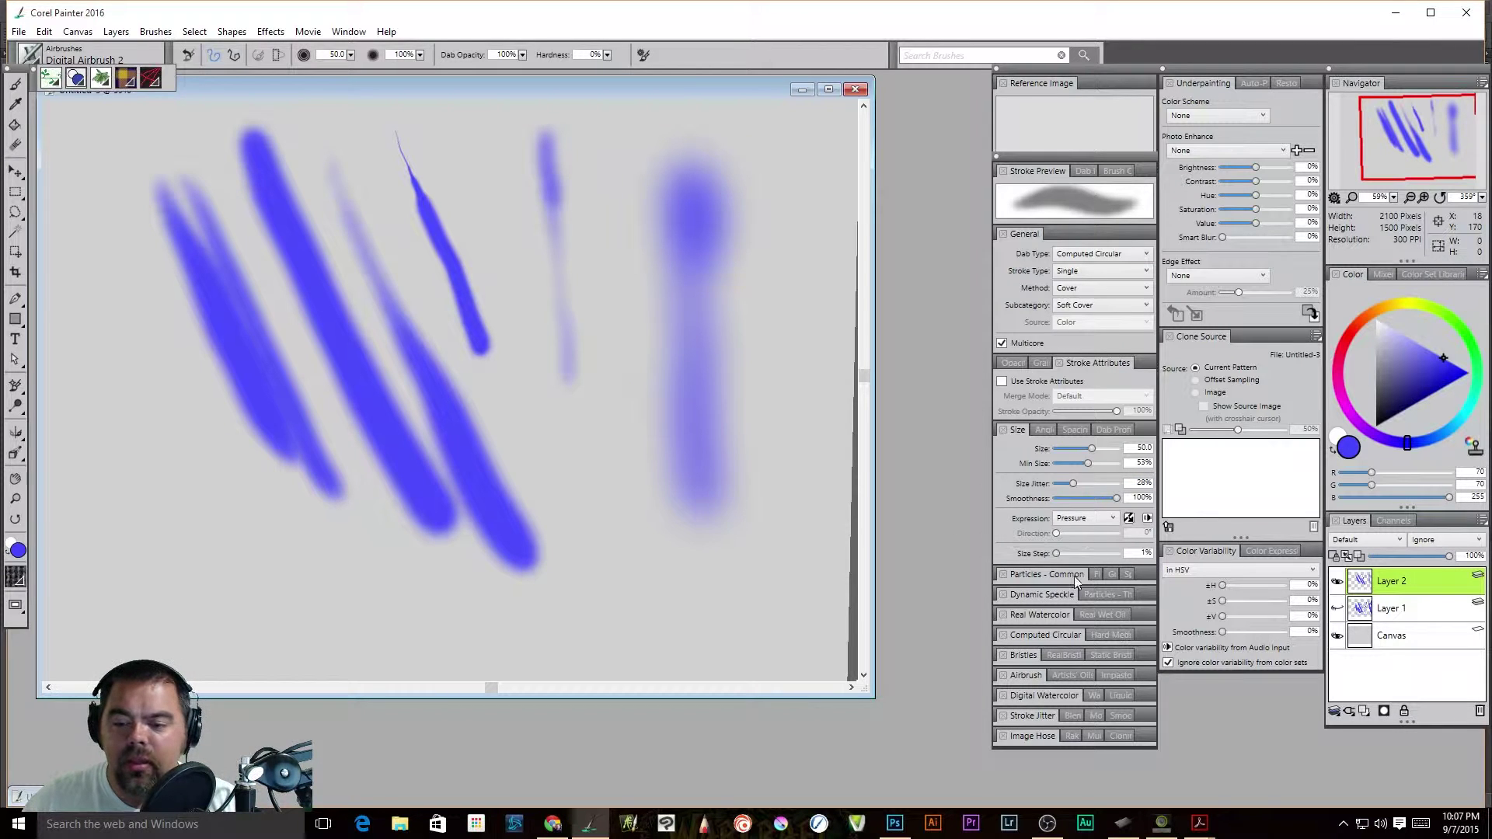
- Toggle pressure inversion for brush size and paint an L-shaped stroke at lower right
left_click(1129, 518)
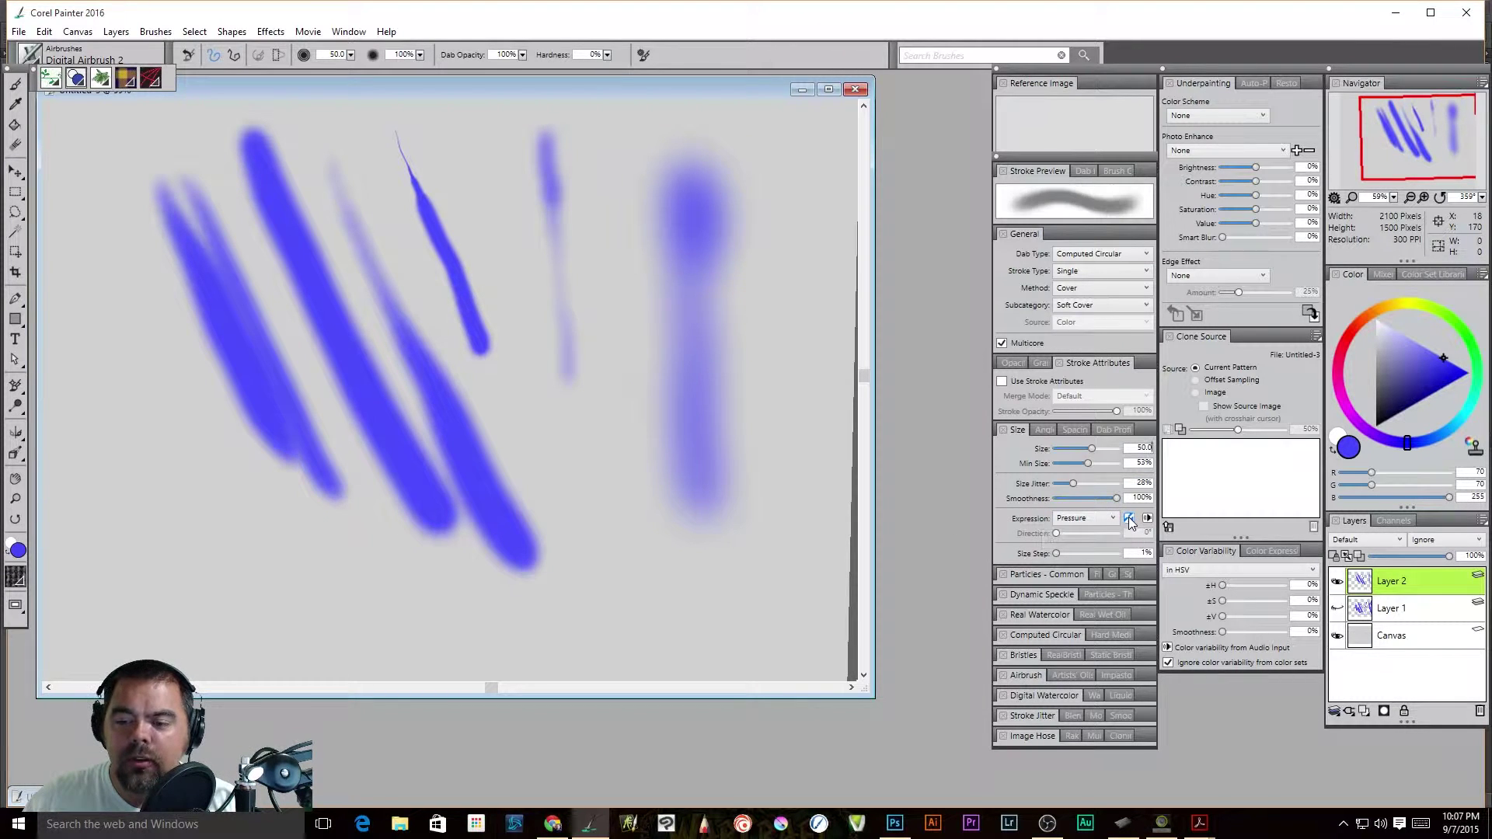
left_click(1129, 519)
left_click(1130, 519)
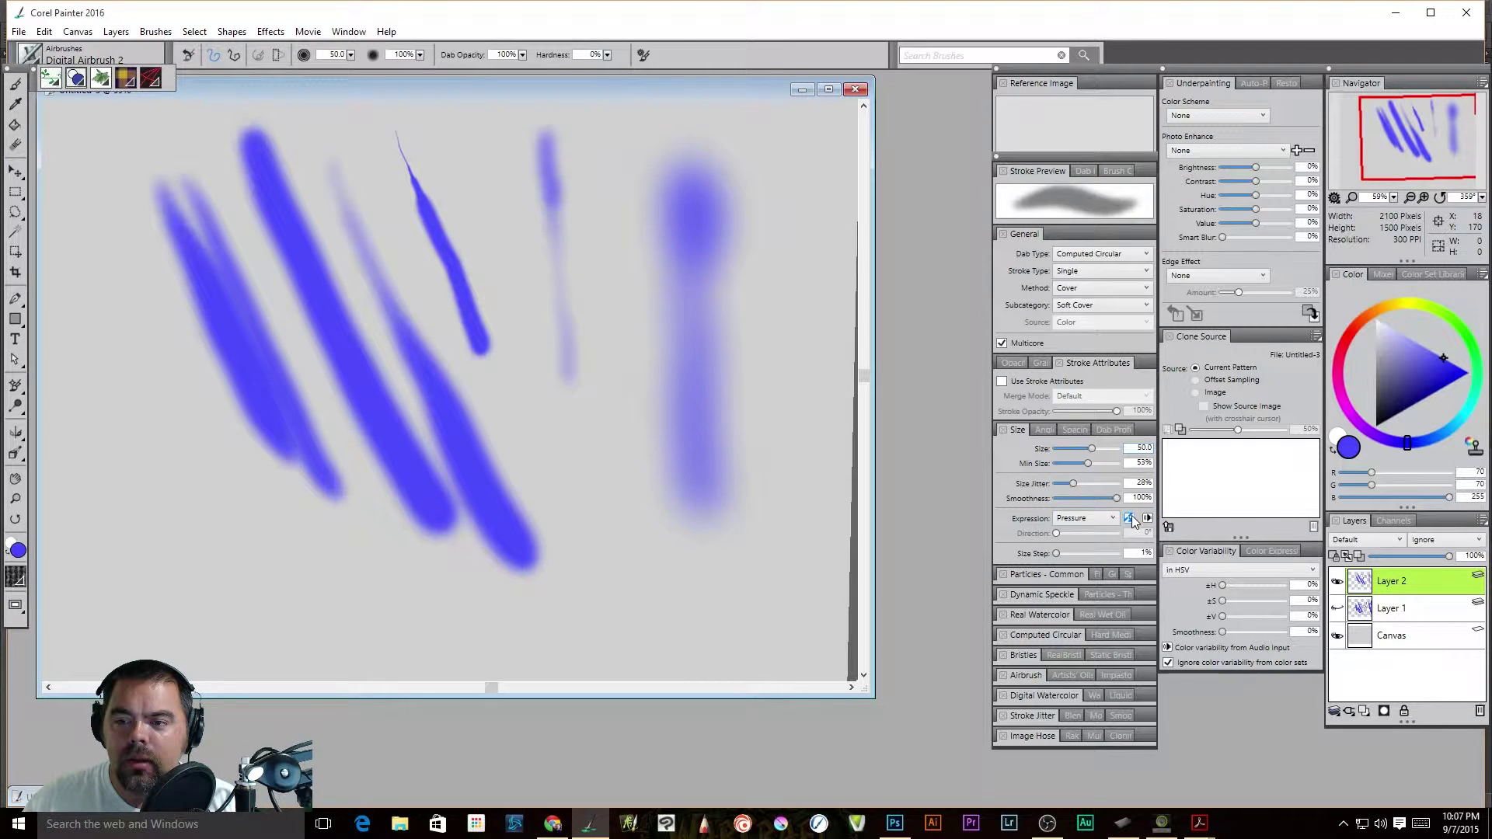
mouse_move(622, 419)
left_mouse_down()
mouse_move(640, 610)
mouse_move(730, 599)
left_mouse_up()
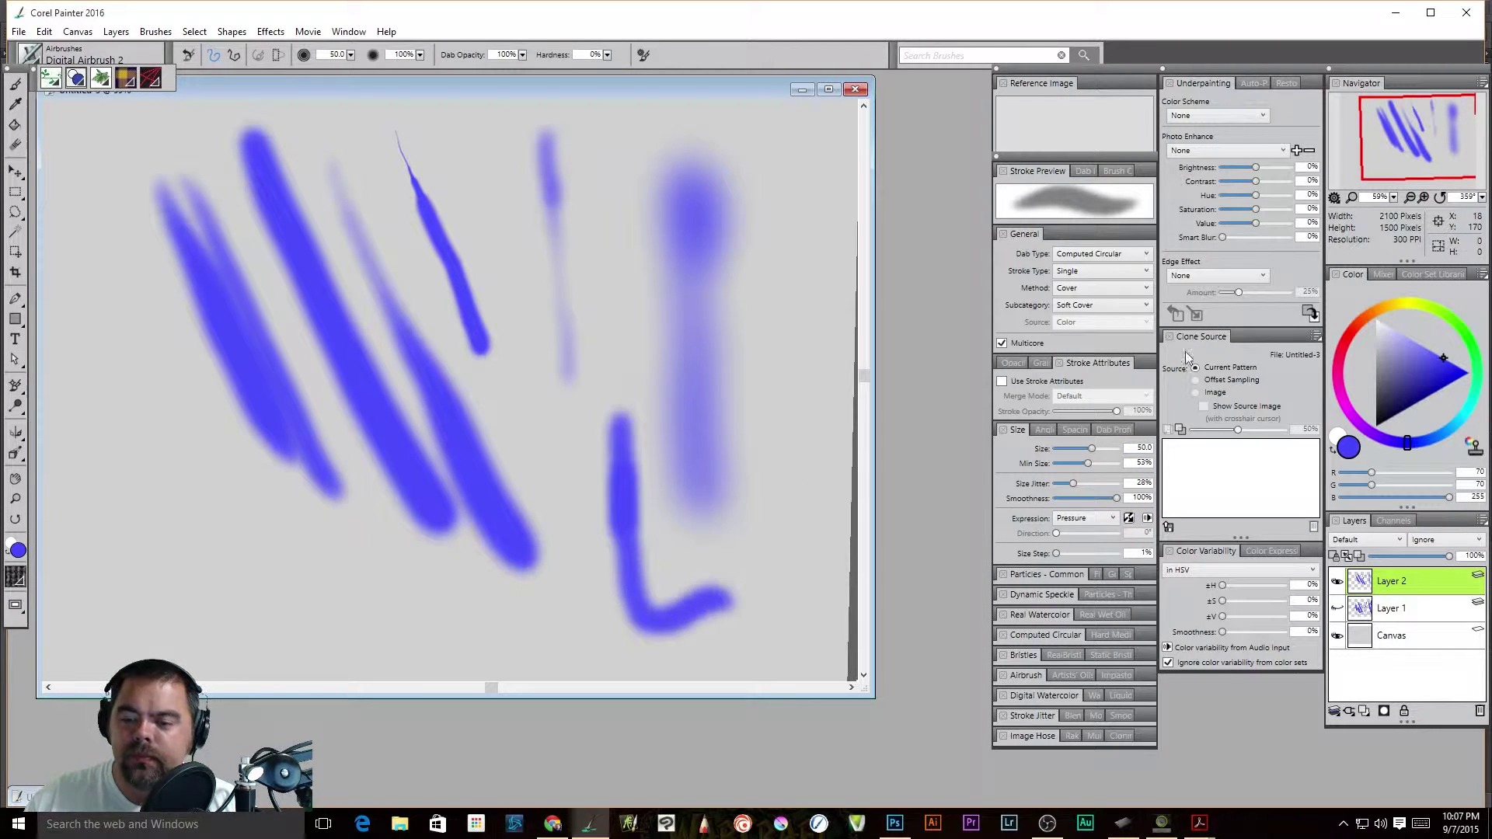
left_click(1043, 431)
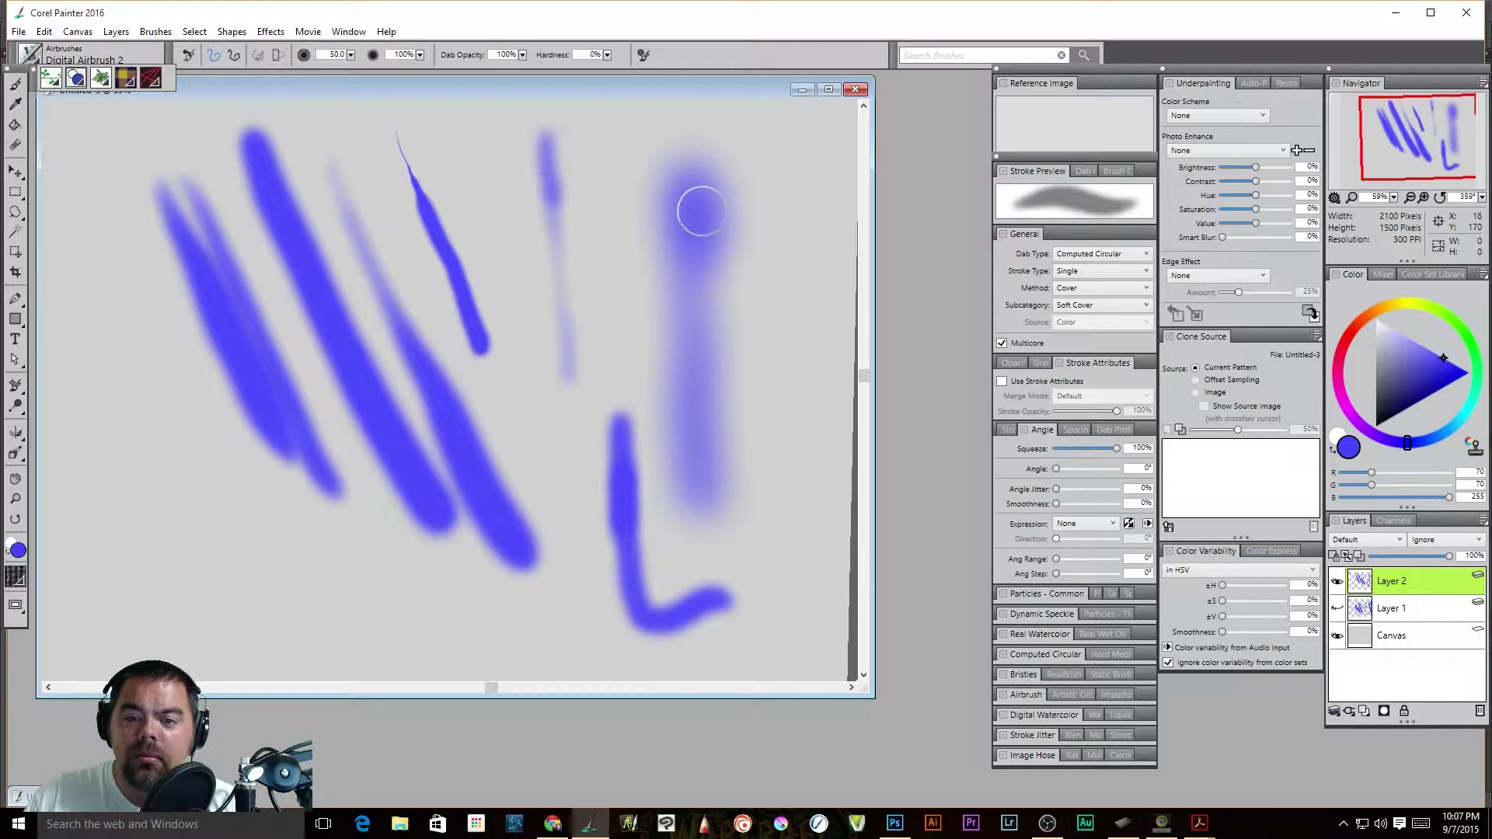
- Paint a saturated vertical stroke at far right, then test a stroke with squeeze at 1%
left_click(690, 208)
mouse_move(794, 204)
left_mouse_down()
mouse_move(792, 482)
mouse_move(785, 373)
left_mouse_up()
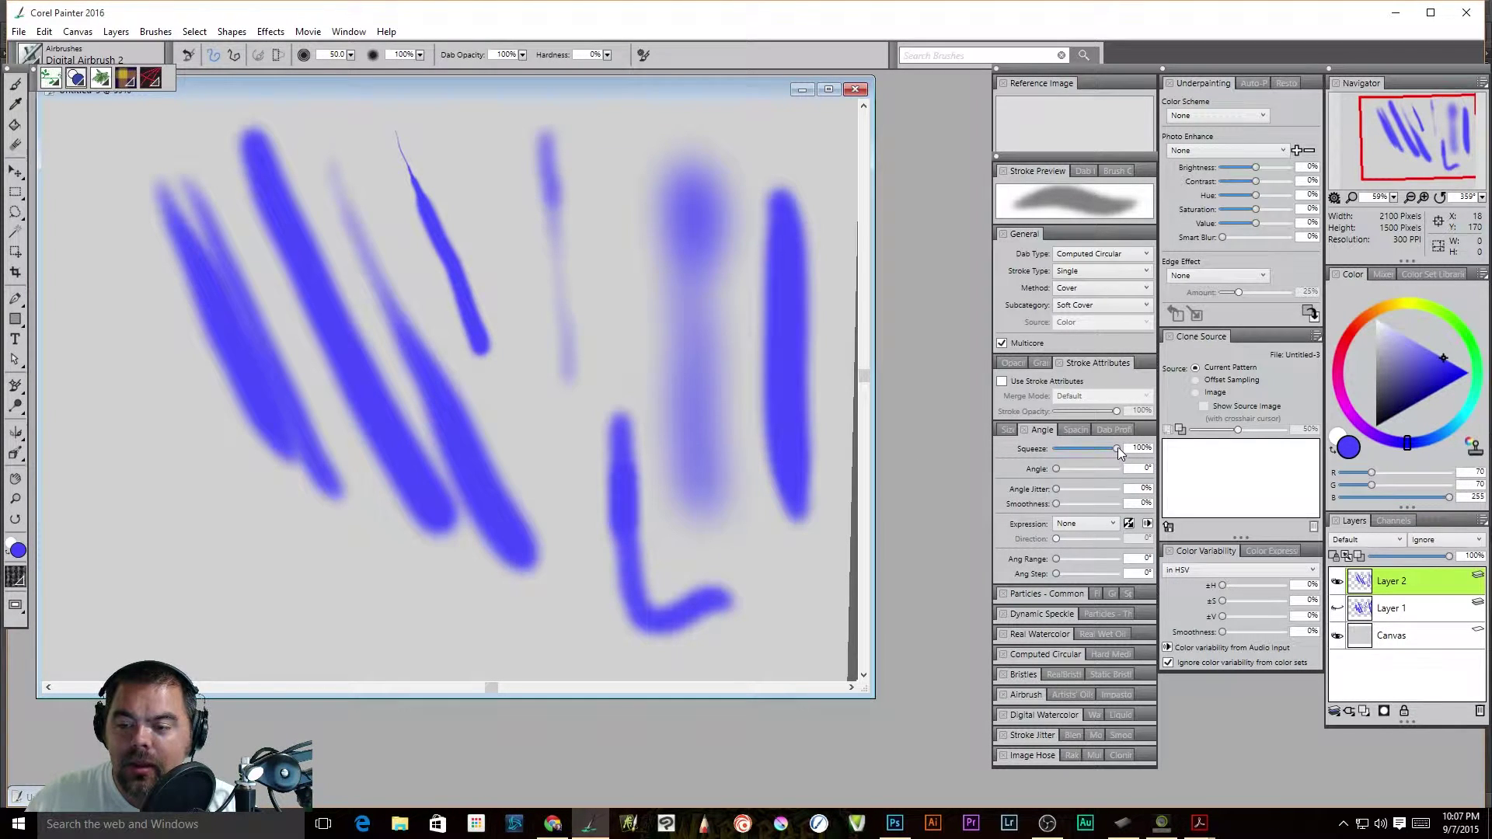
left_click_drag(1117, 449, 1056, 449)
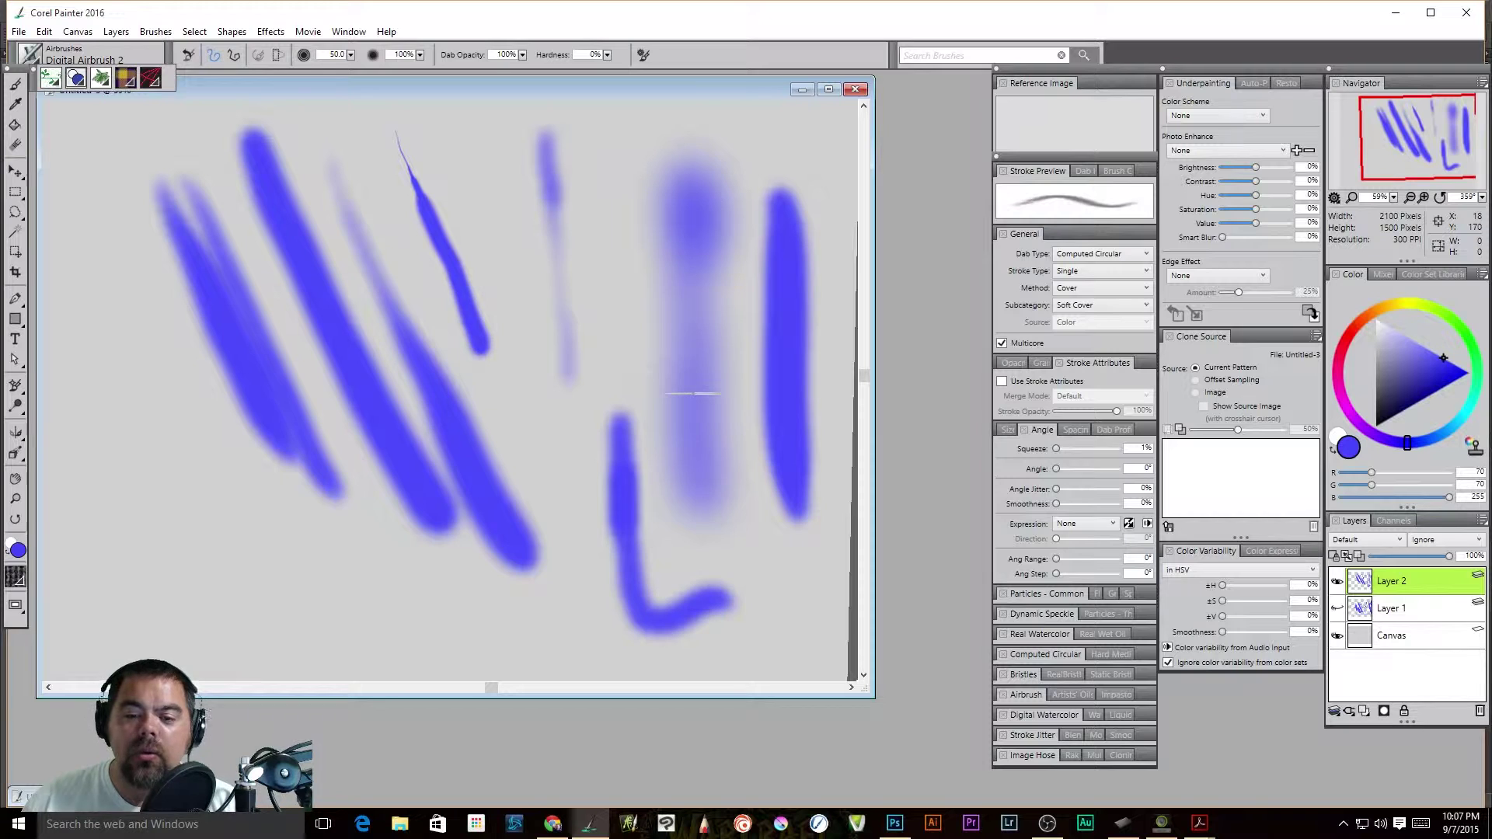
mouse_move(622, 159)
left_mouse_down()
mouse_move(634, 362)
mouse_move(482, 377)
mouse_move(494, 226)
mouse_move(575, 171)
mouse_move(720, 169)
left_mouse_up()
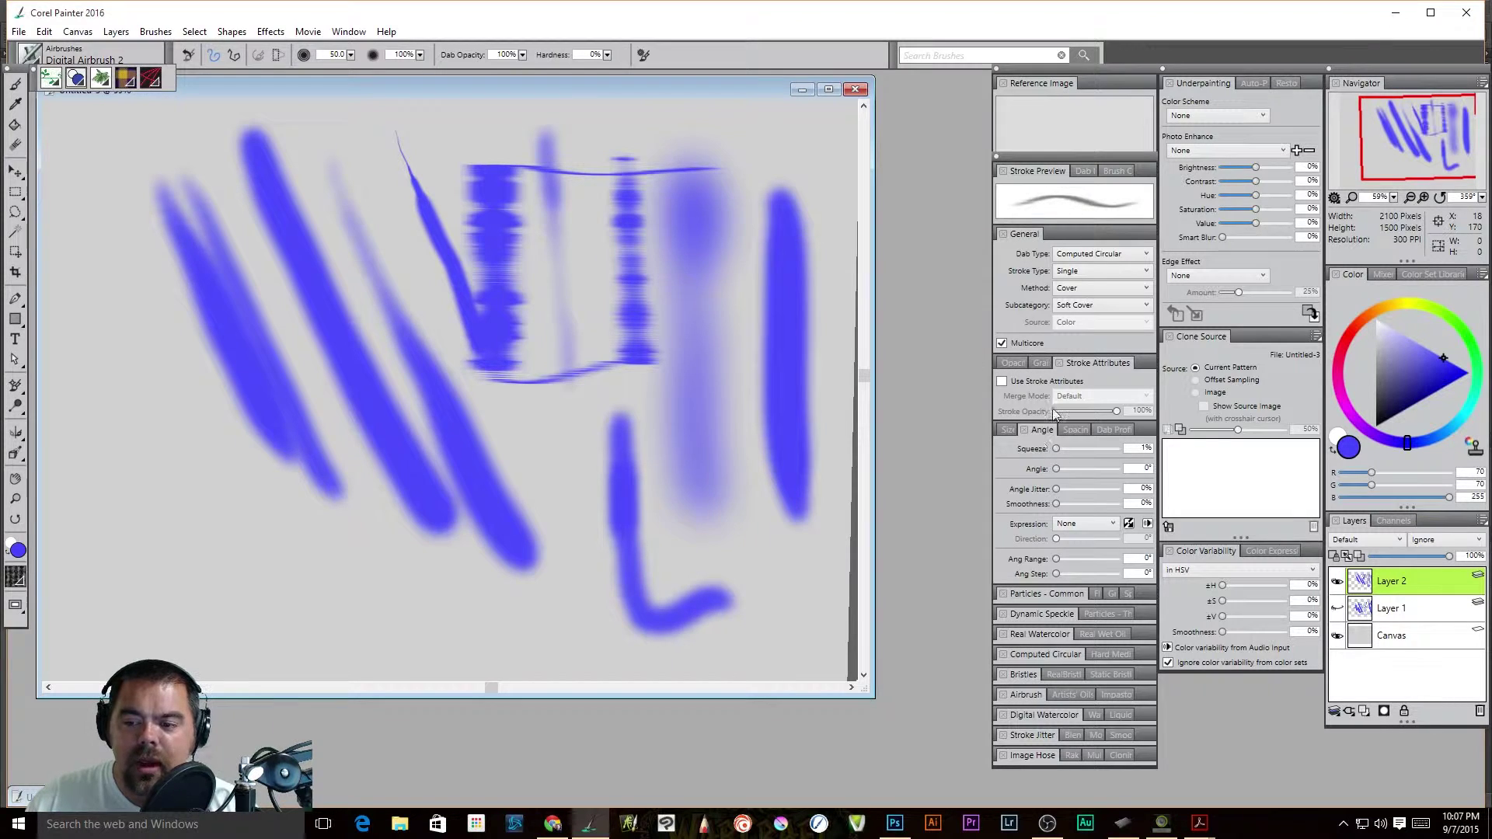
- Test squeeze at 100% and 52% with vertical and X strokes, then set 30% and add Layer 3
left_click_drag(1057, 448, 1117, 448)
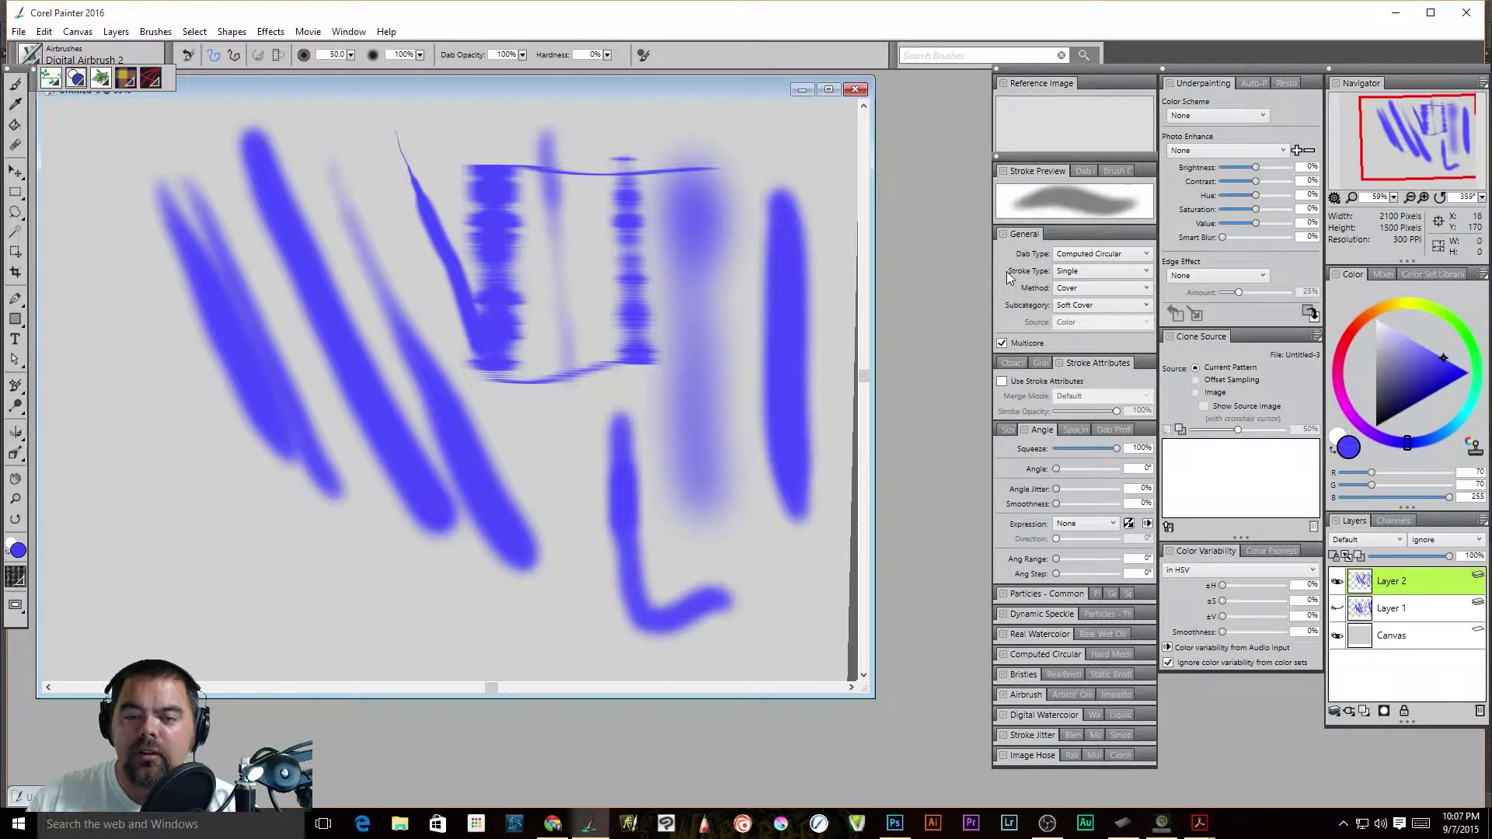
left_click_drag(579, 206, 583, 595)
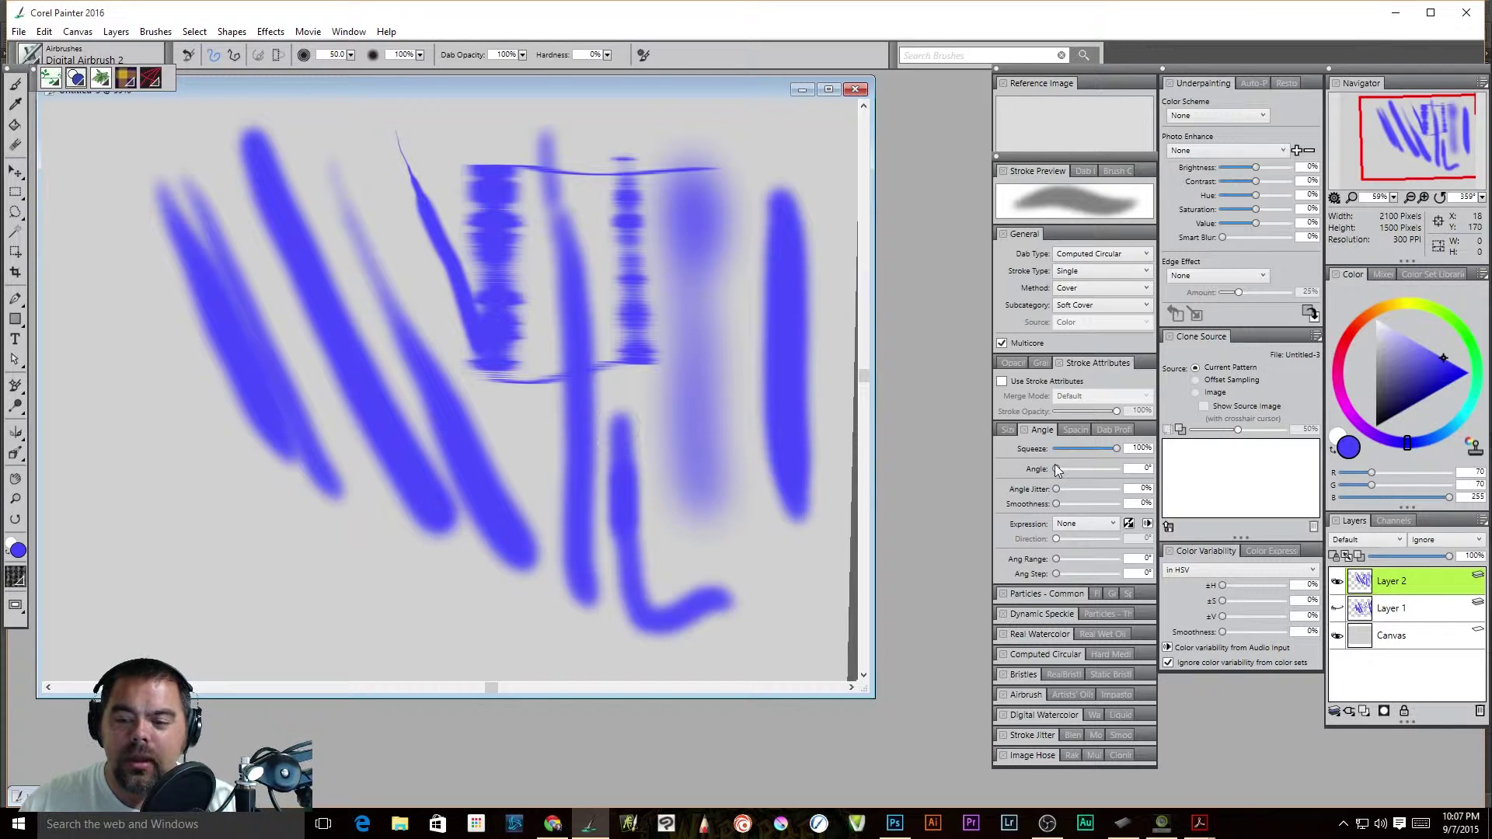
left_click_drag(1090, 453, 1087, 451)
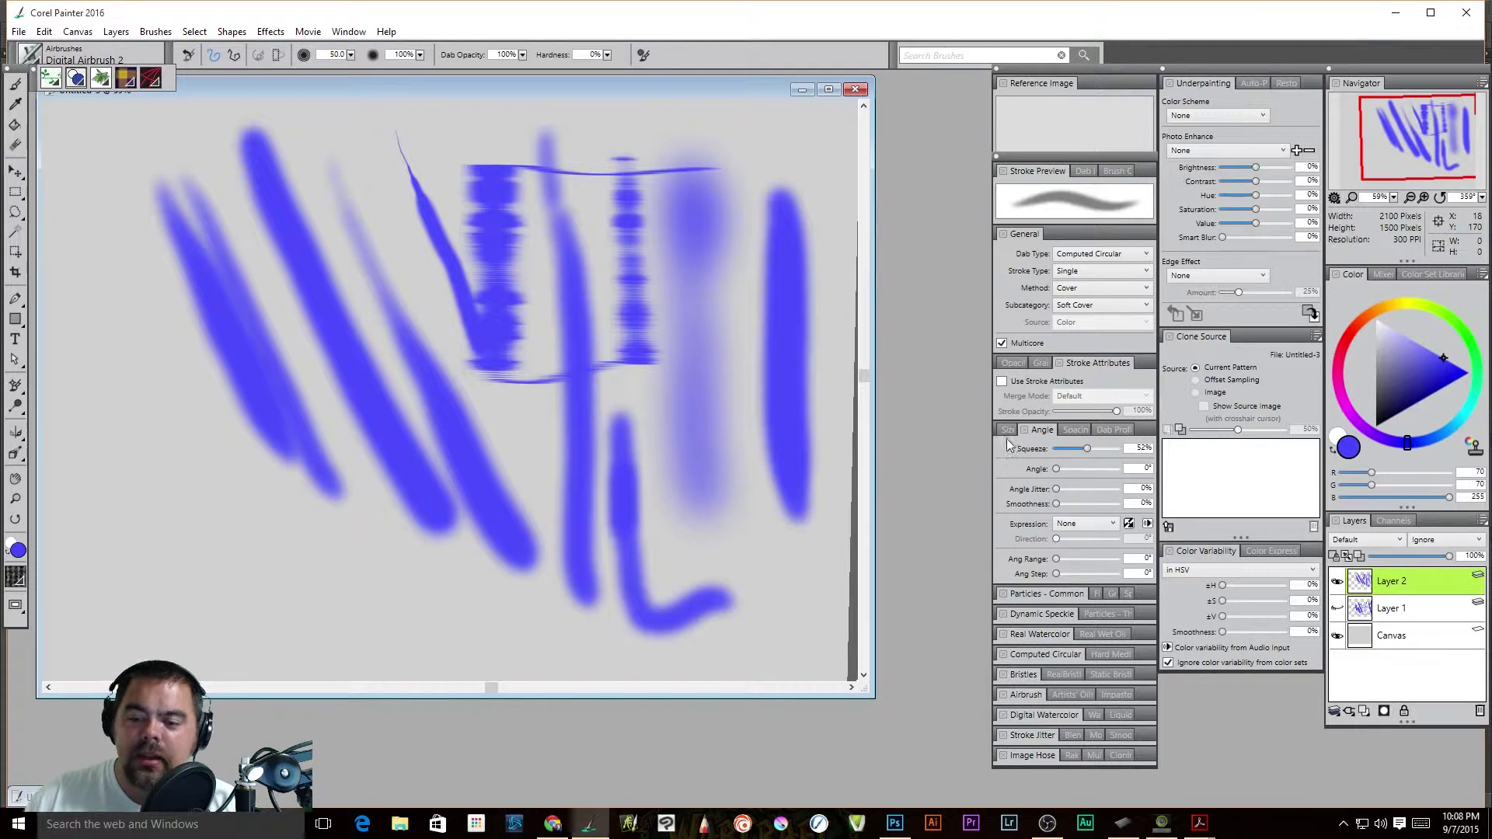
left_click_drag(125, 388, 233, 622)
left_click_drag(185, 386, 87, 592)
mouse_move(180, 460)
left_mouse_down()
mouse_move(178, 530)
mouse_move(284, 673)
left_mouse_up()
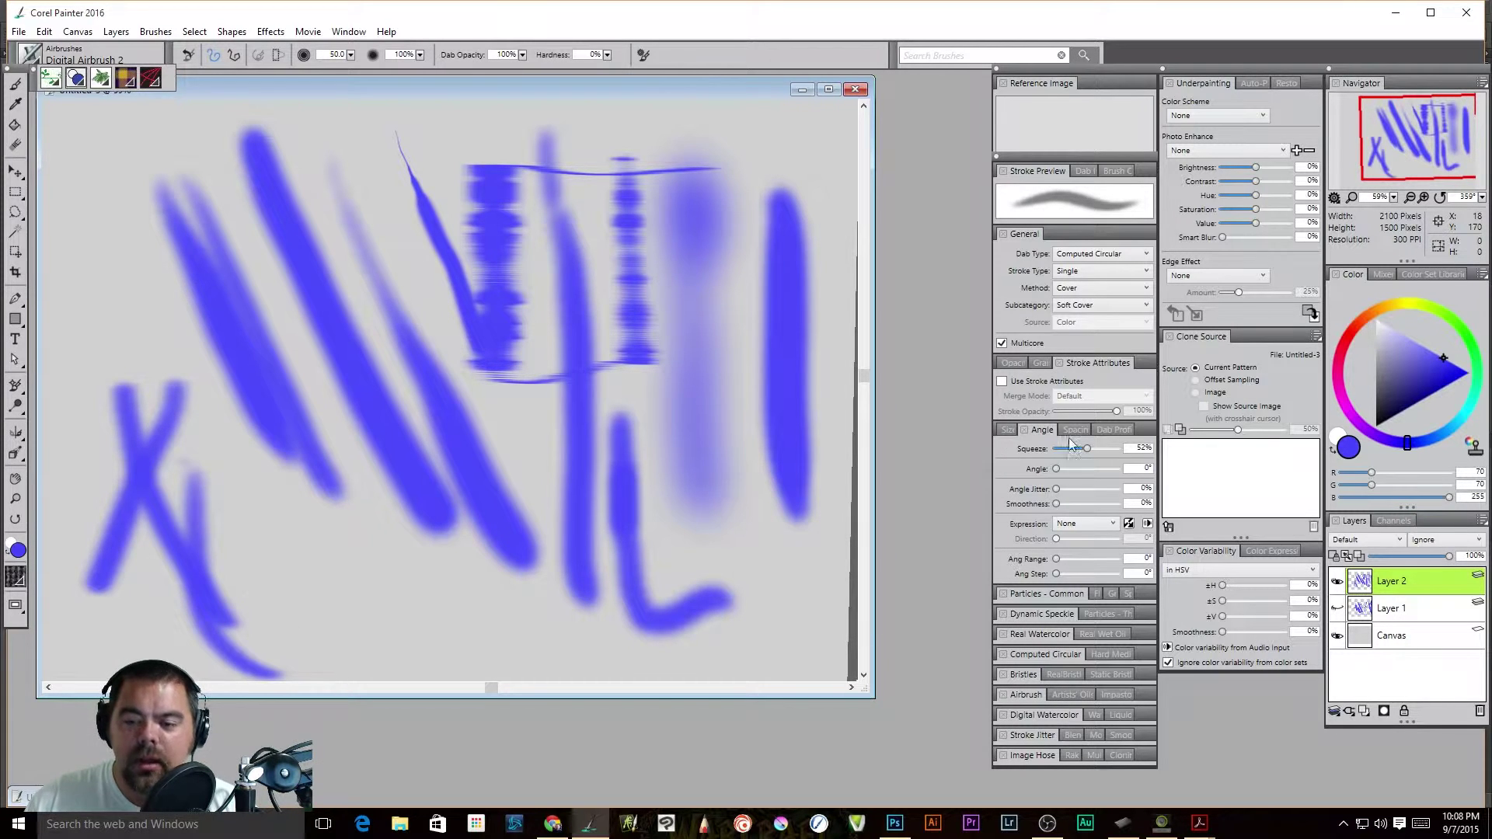
left_click_drag(1075, 451, 1073, 451)
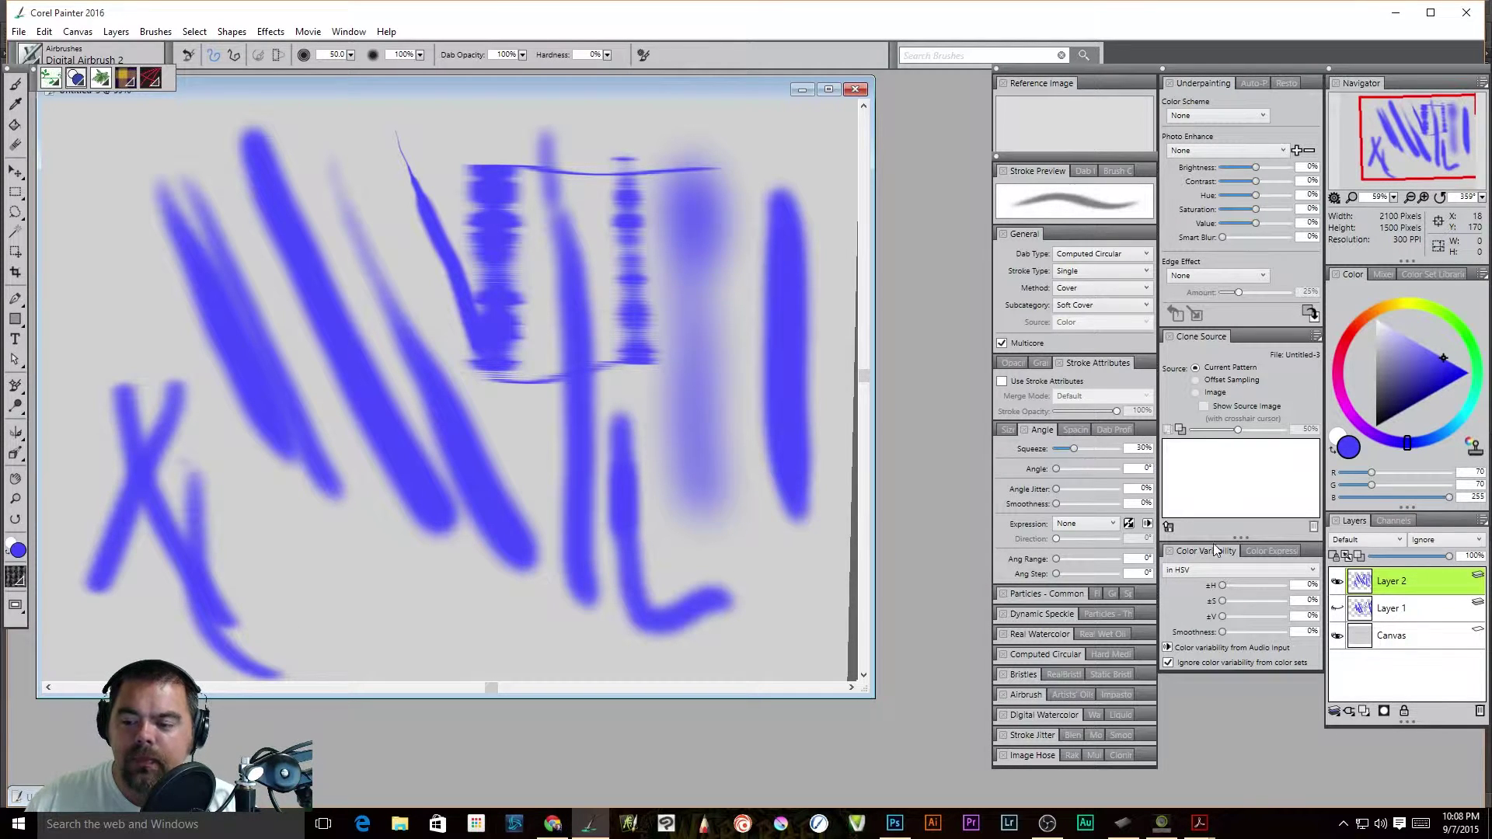
left_click(1363, 712)
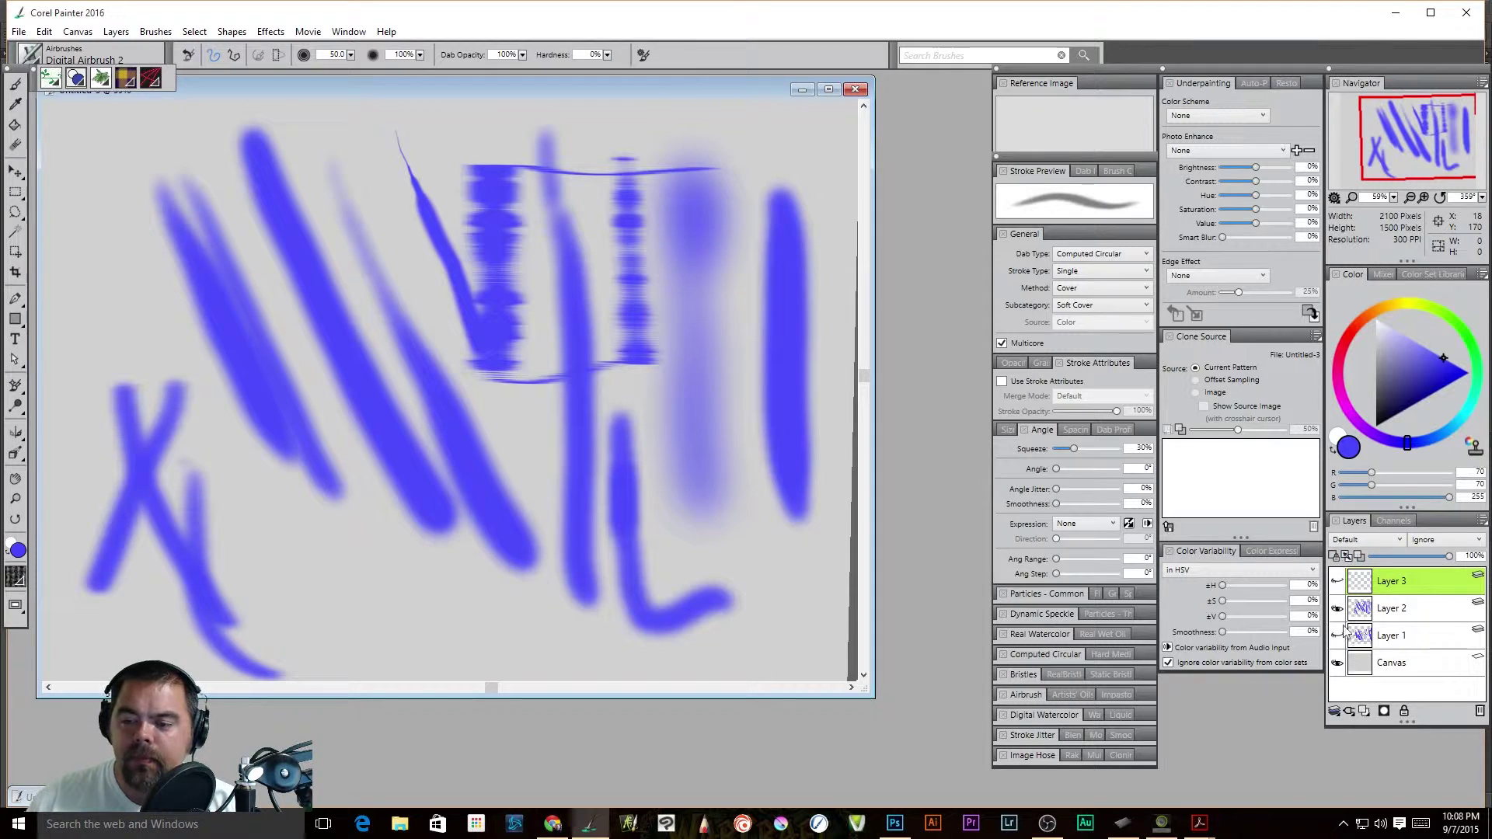
- Hide Layer 2 and paint vertical test strokes at the default angle, 90° and 135°
left_click(1338, 609)
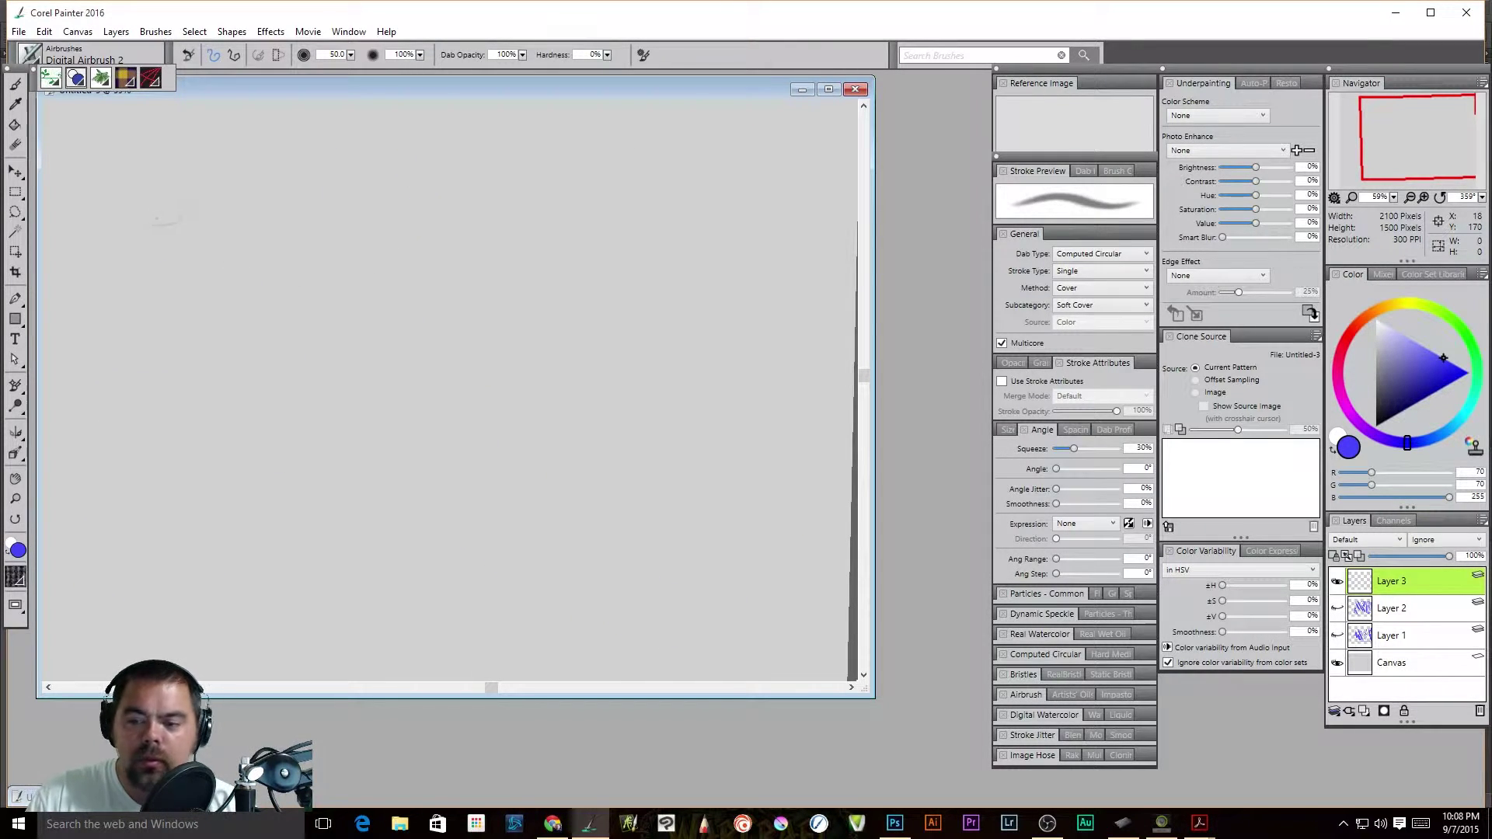
left_click_drag(157, 158, 163, 432)
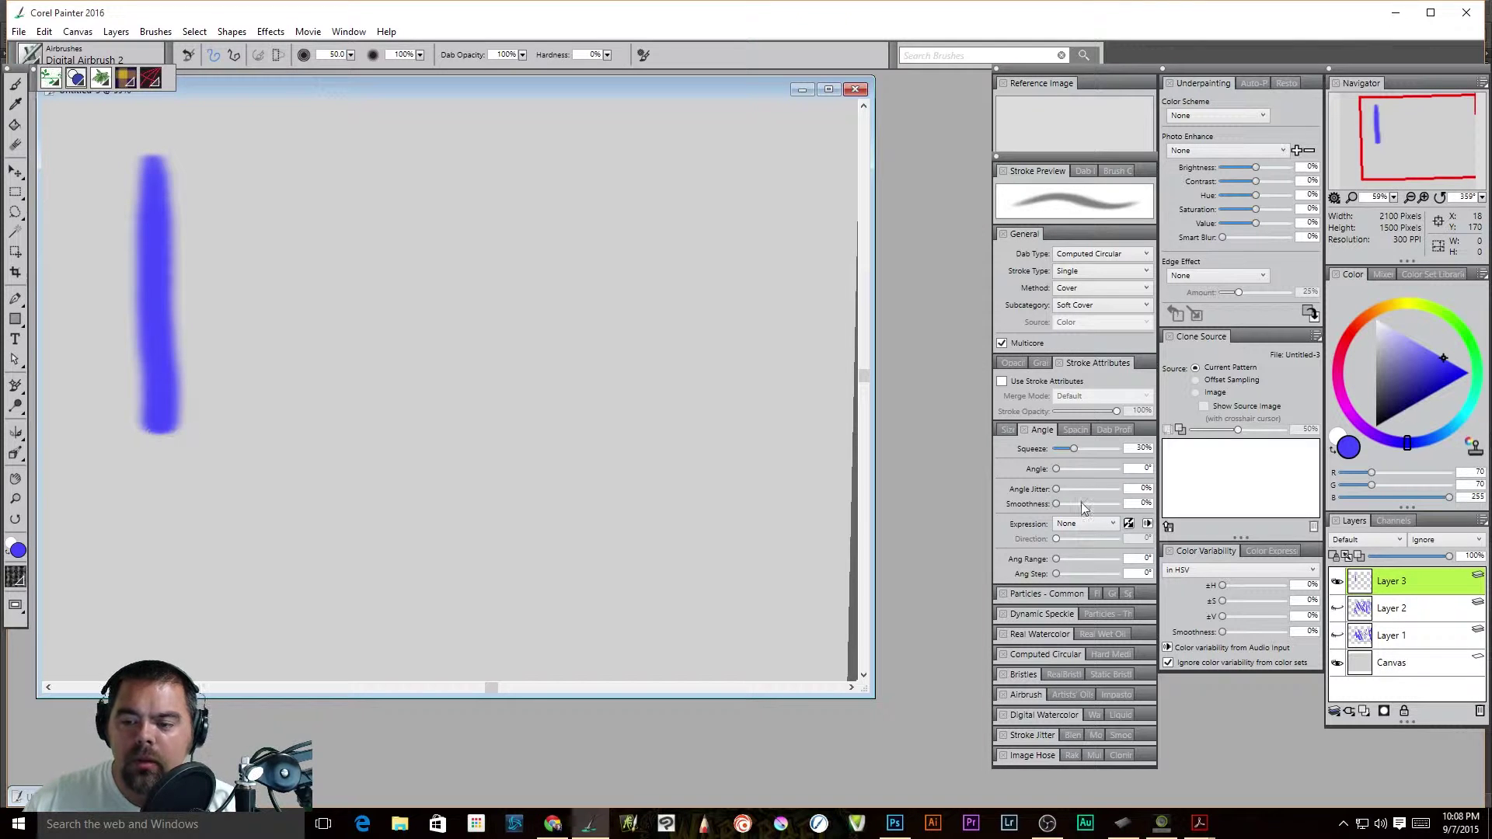
left_click(1149, 468)
key("Return")
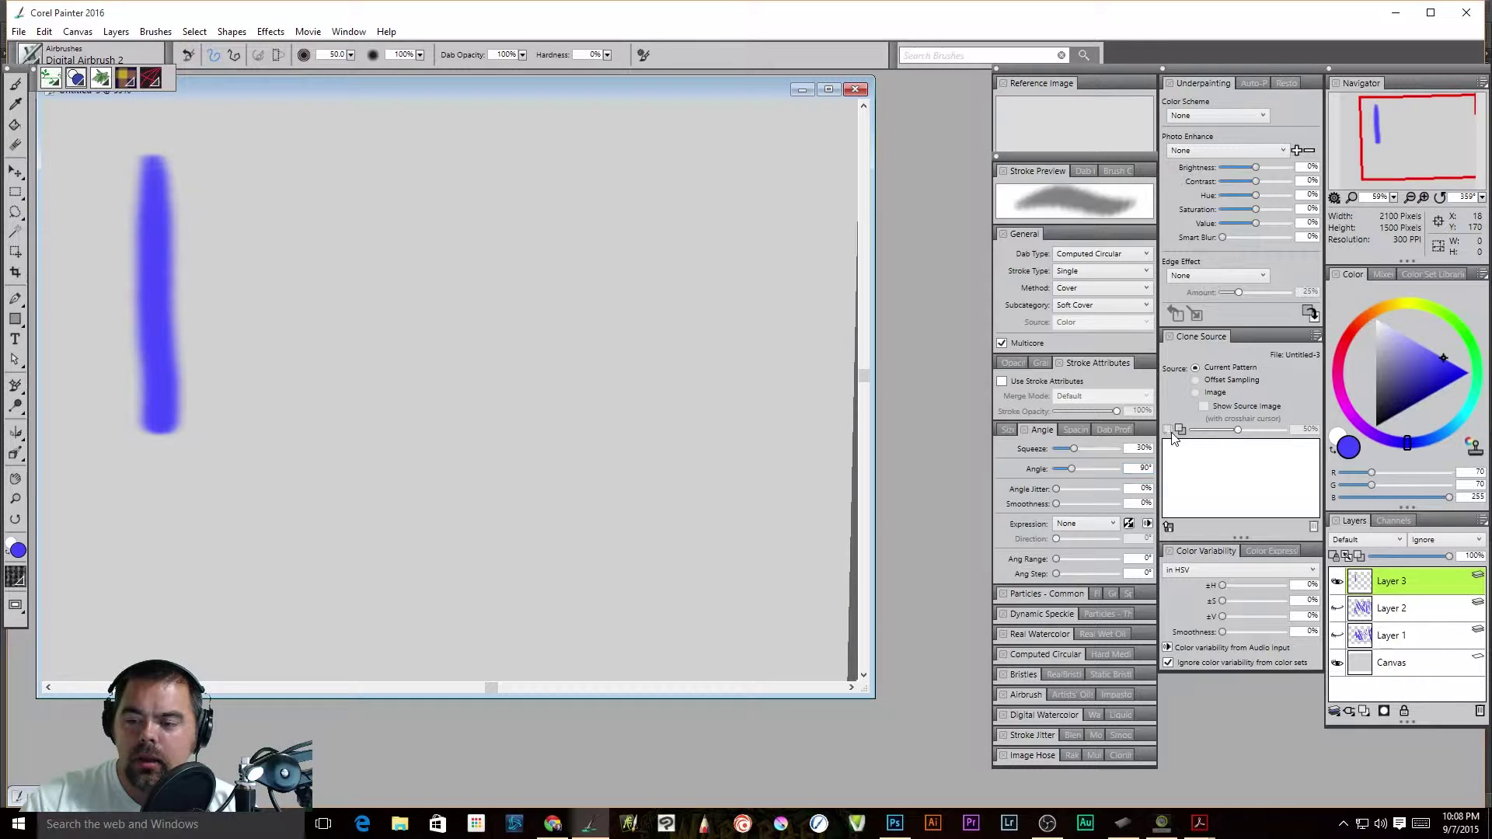
left_click_drag(247, 155, 257, 463)
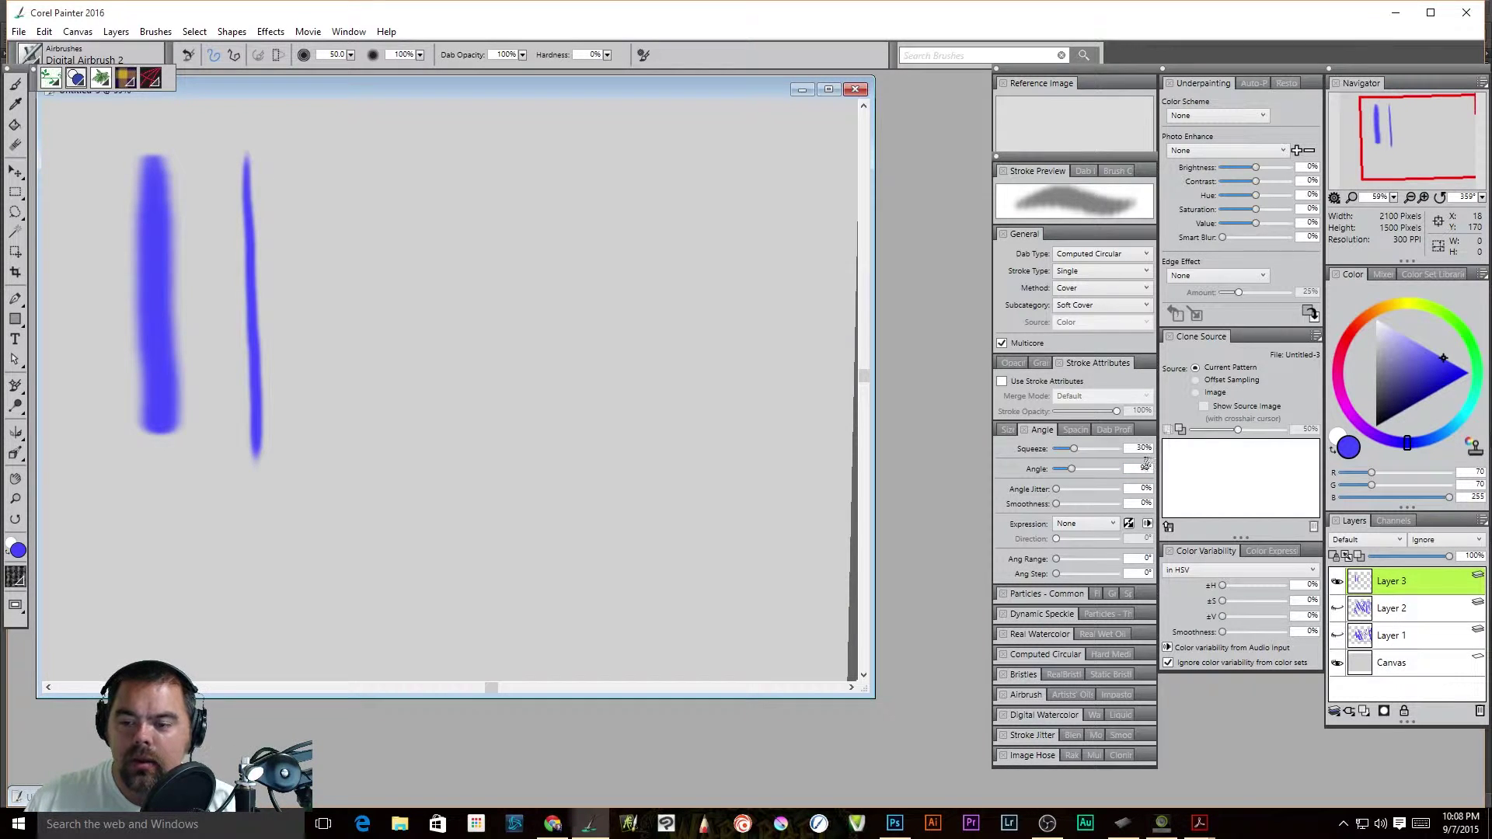
left_click(1143, 467)
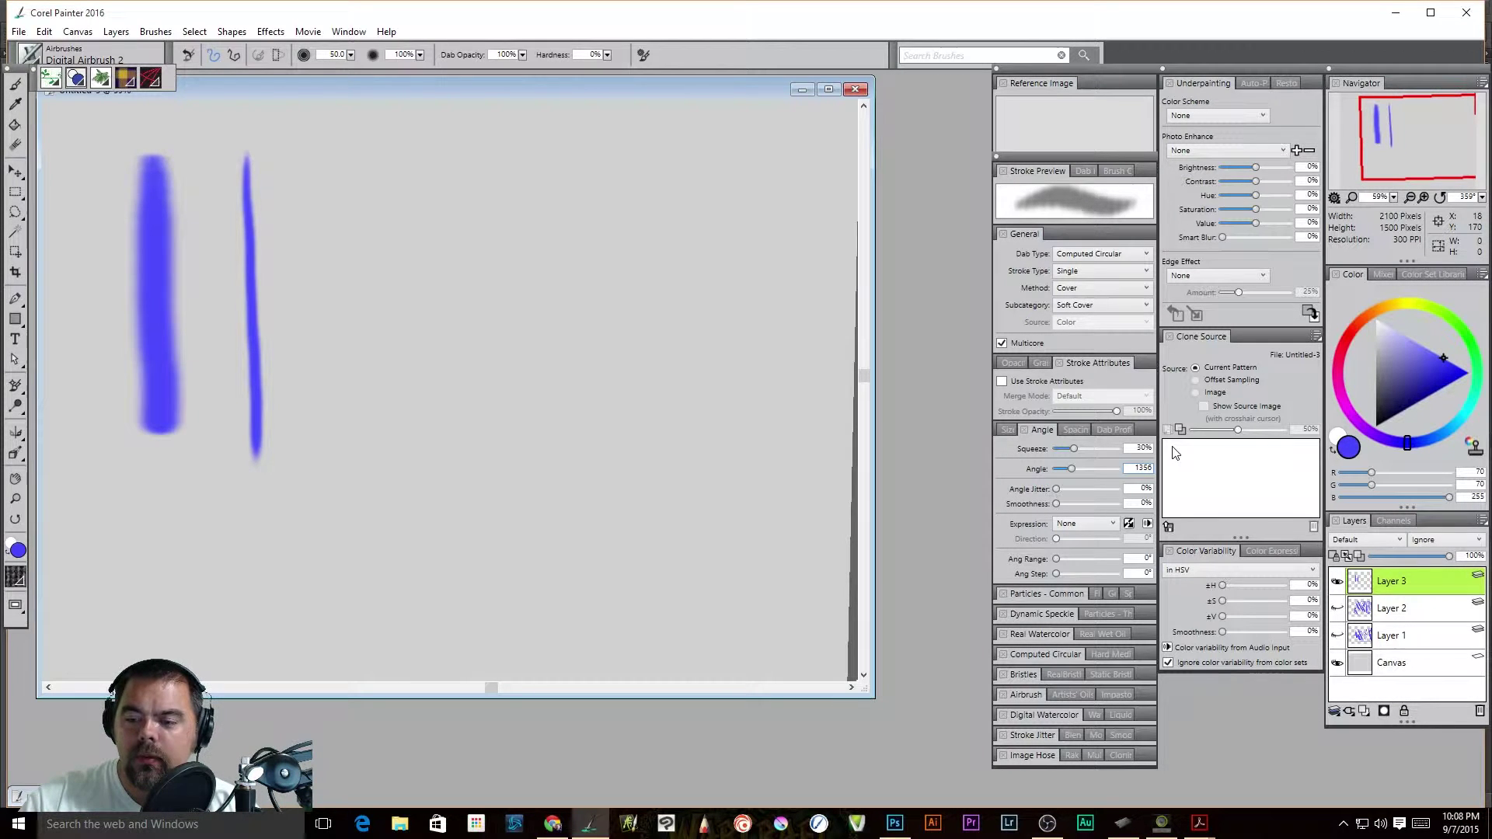
key("Return")
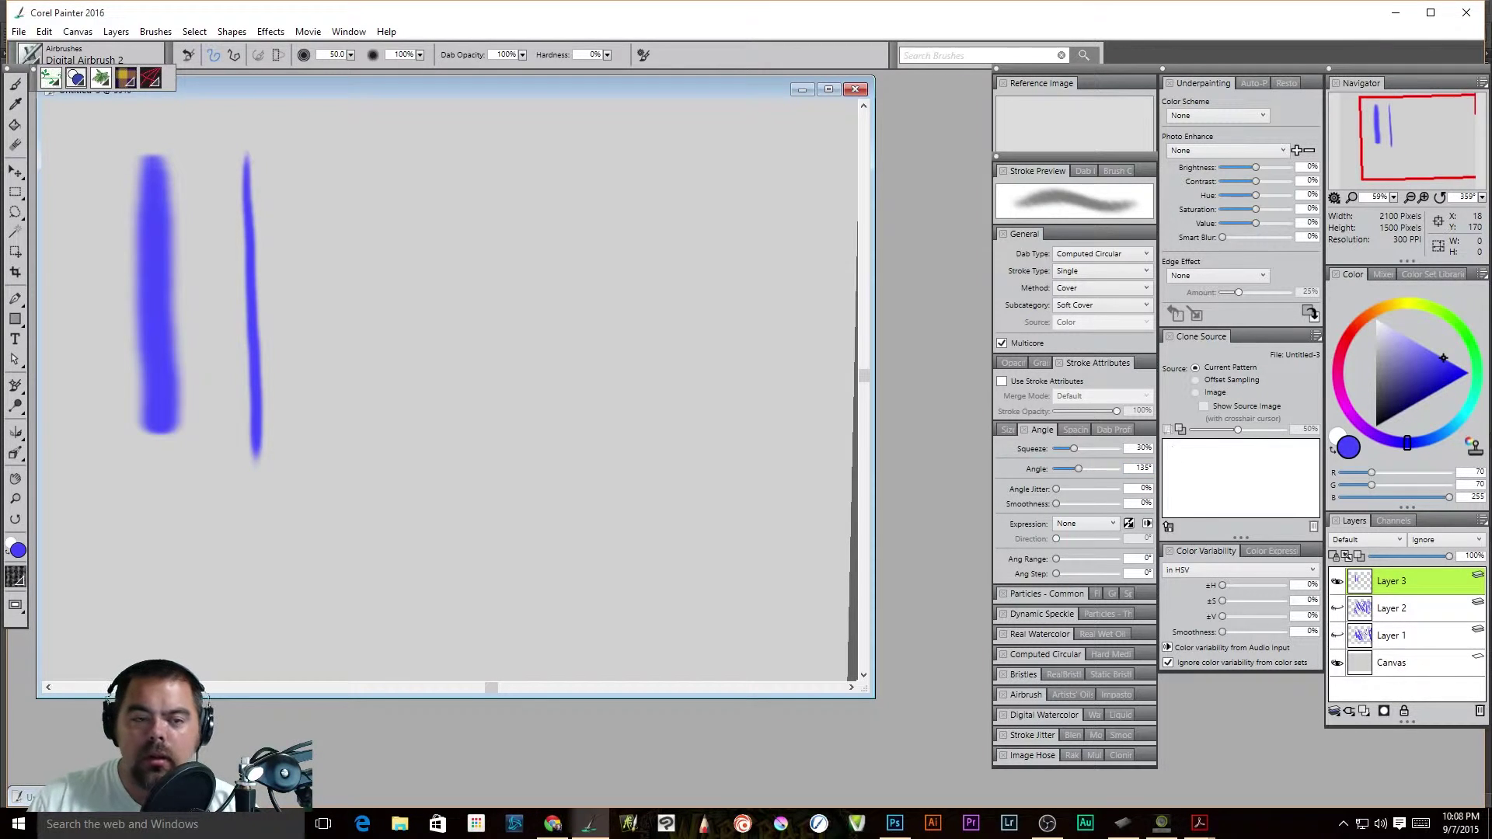
left_click_drag(340, 154, 367, 467)
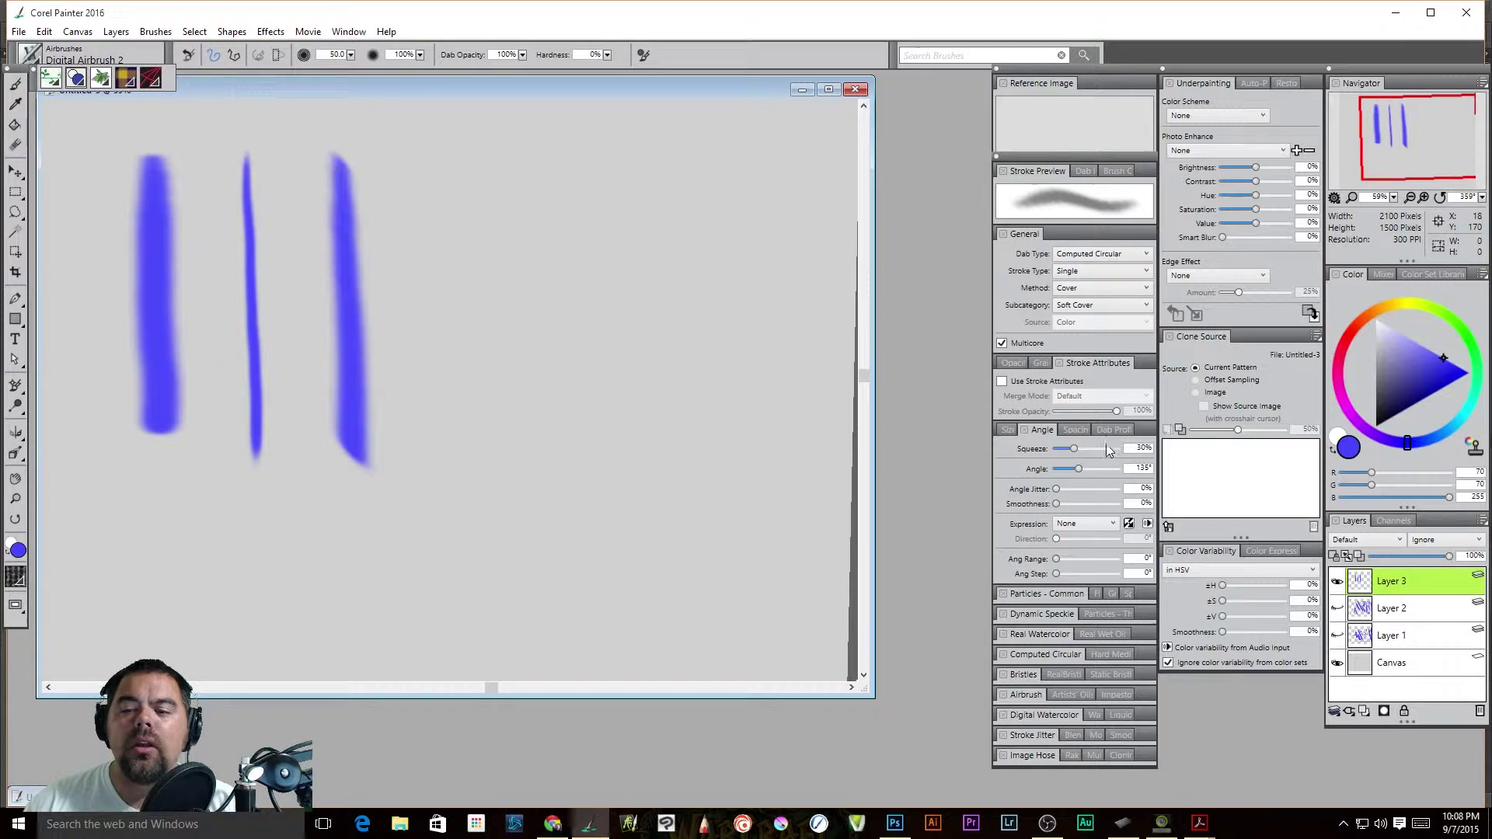
- Paint strokes with angle jitter at 100%, then angle 0° and jitter 63%
left_click_drag(1059, 490, 1081, 491)
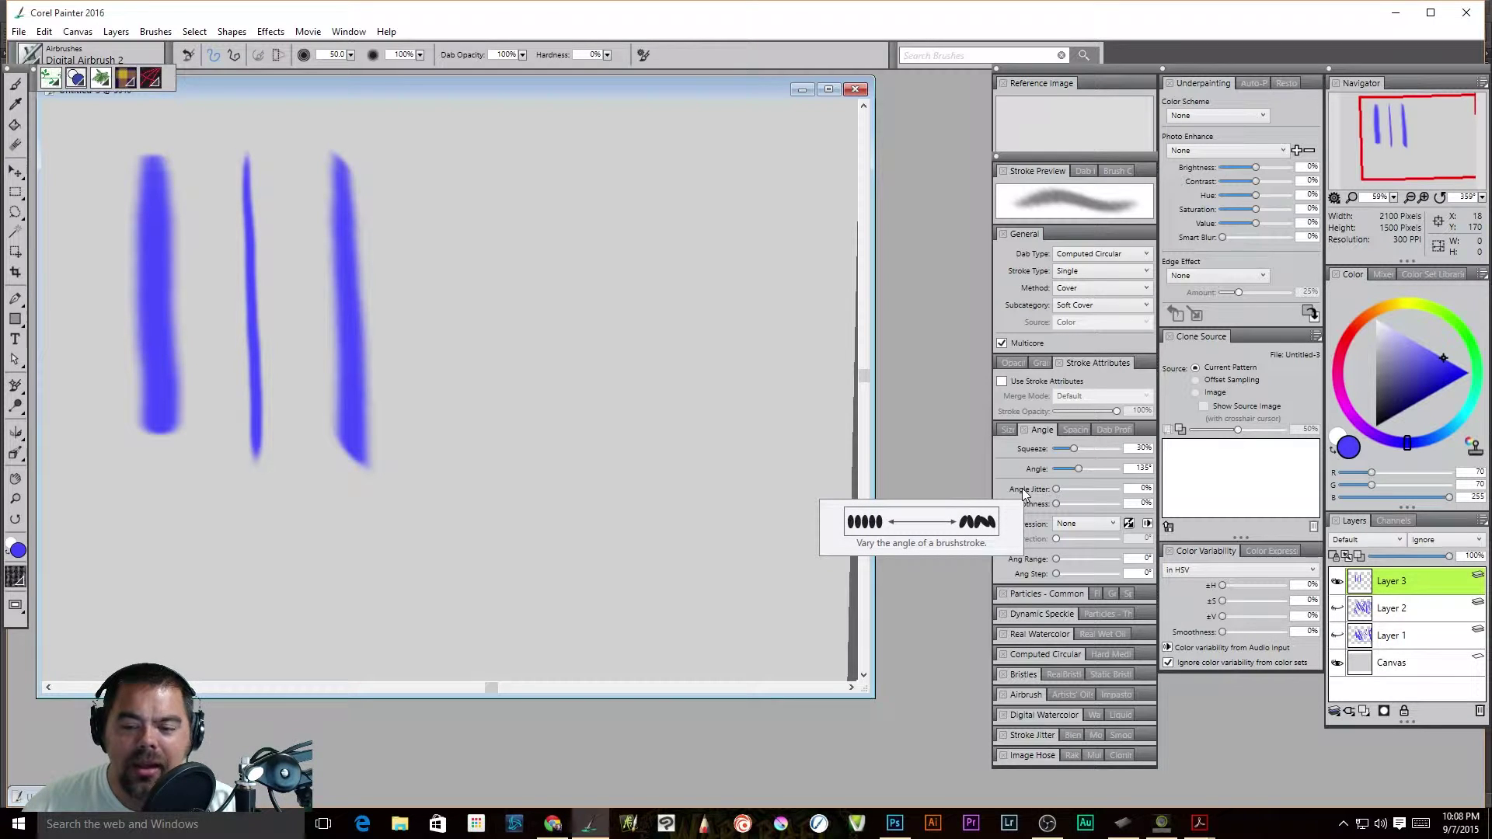
left_click_drag(1058, 490, 1156, 488)
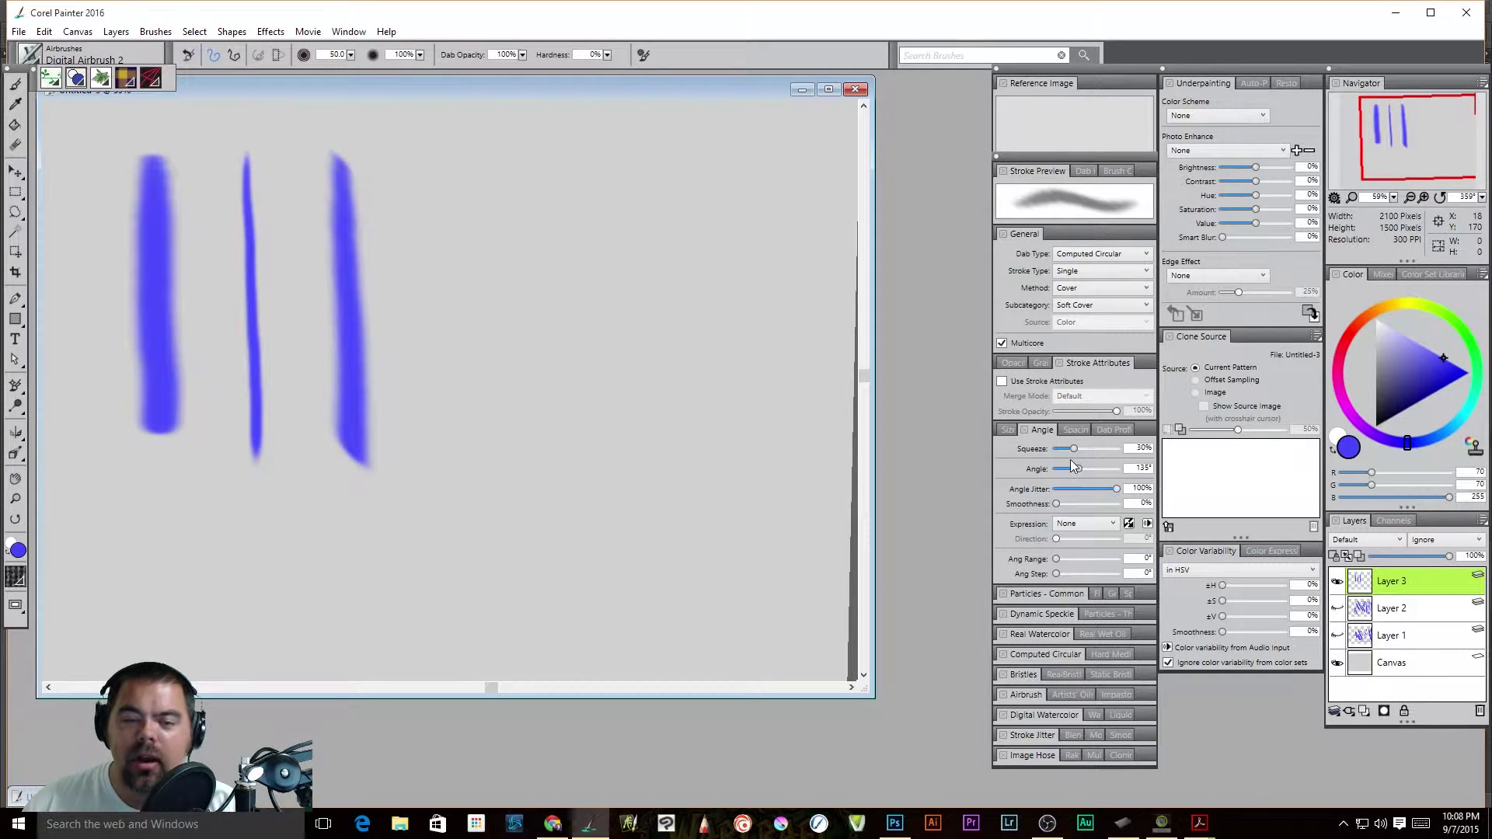
mouse_move(525, 165)
left_mouse_down()
mouse_move(514, 233)
mouse_move(536, 365)
left_mouse_up()
left_click_drag(544, 167, 559, 420)
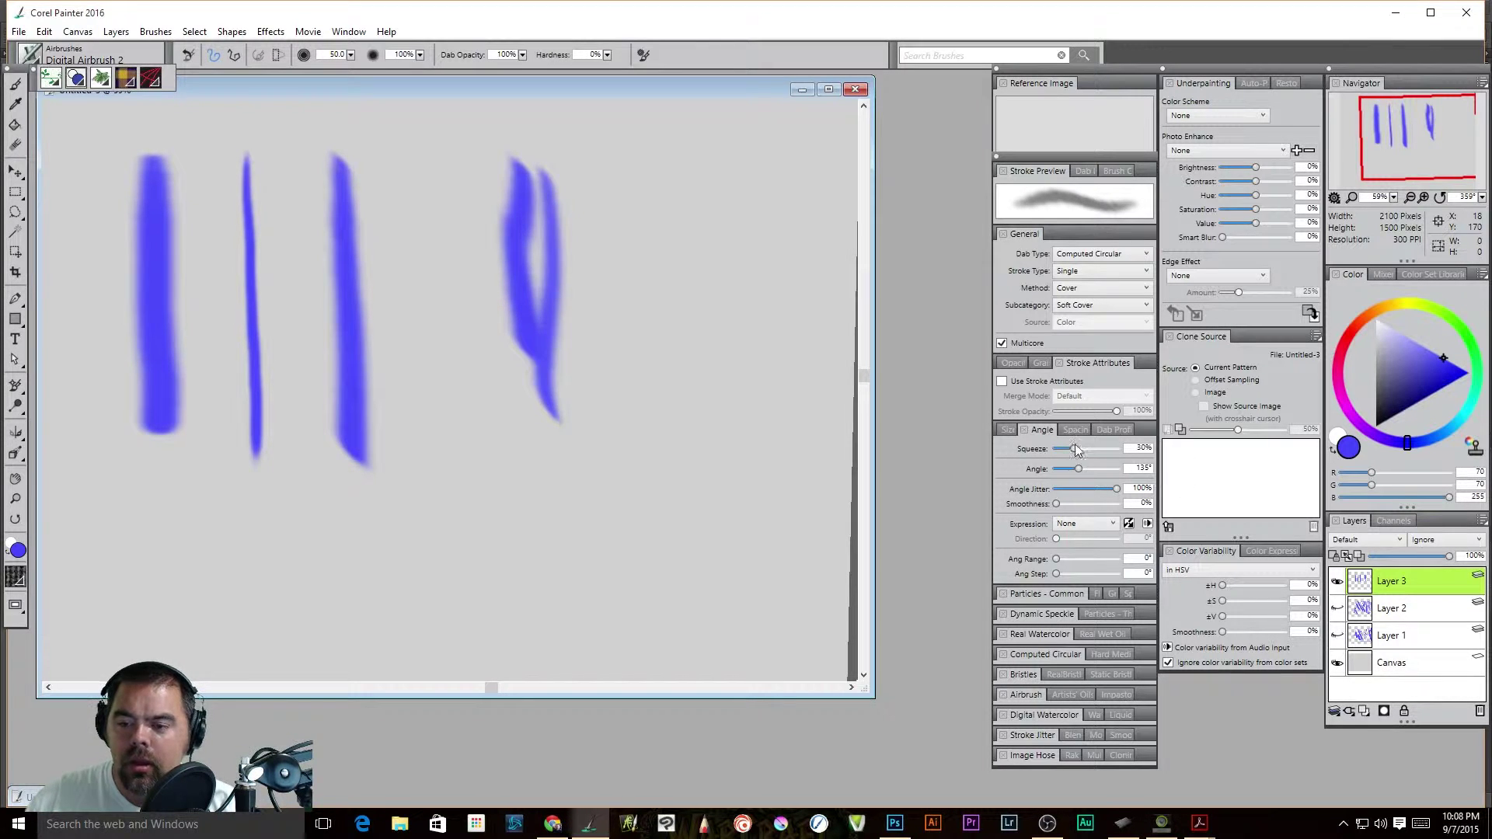
left_click_drag(1083, 472, 1054, 470)
left_click_drag(661, 173, 698, 478)
left_click_drag(1116, 489, 1095, 489)
left_click_drag(711, 196, 757, 520)
left_click_drag(786, 233, 771, 519)
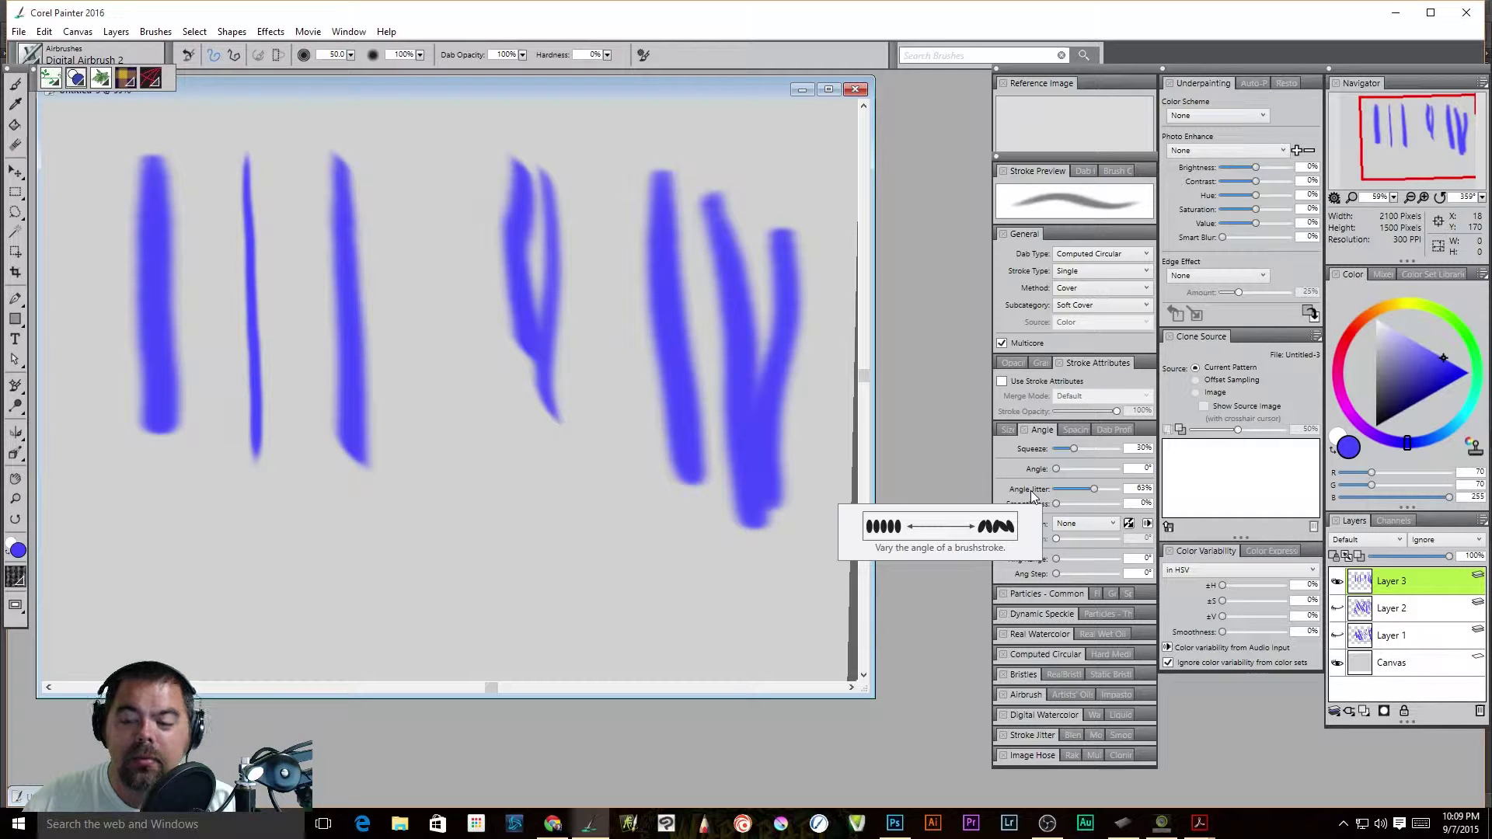
- Set squeeze to 29%, angle past 180° and smoothness 36%, painting a thin and a looping stroke
mouse_move(1075, 448)
left_mouse_down()
mouse_move(1057, 448)
mouse_move(1126, 487)
left_mouse_up()
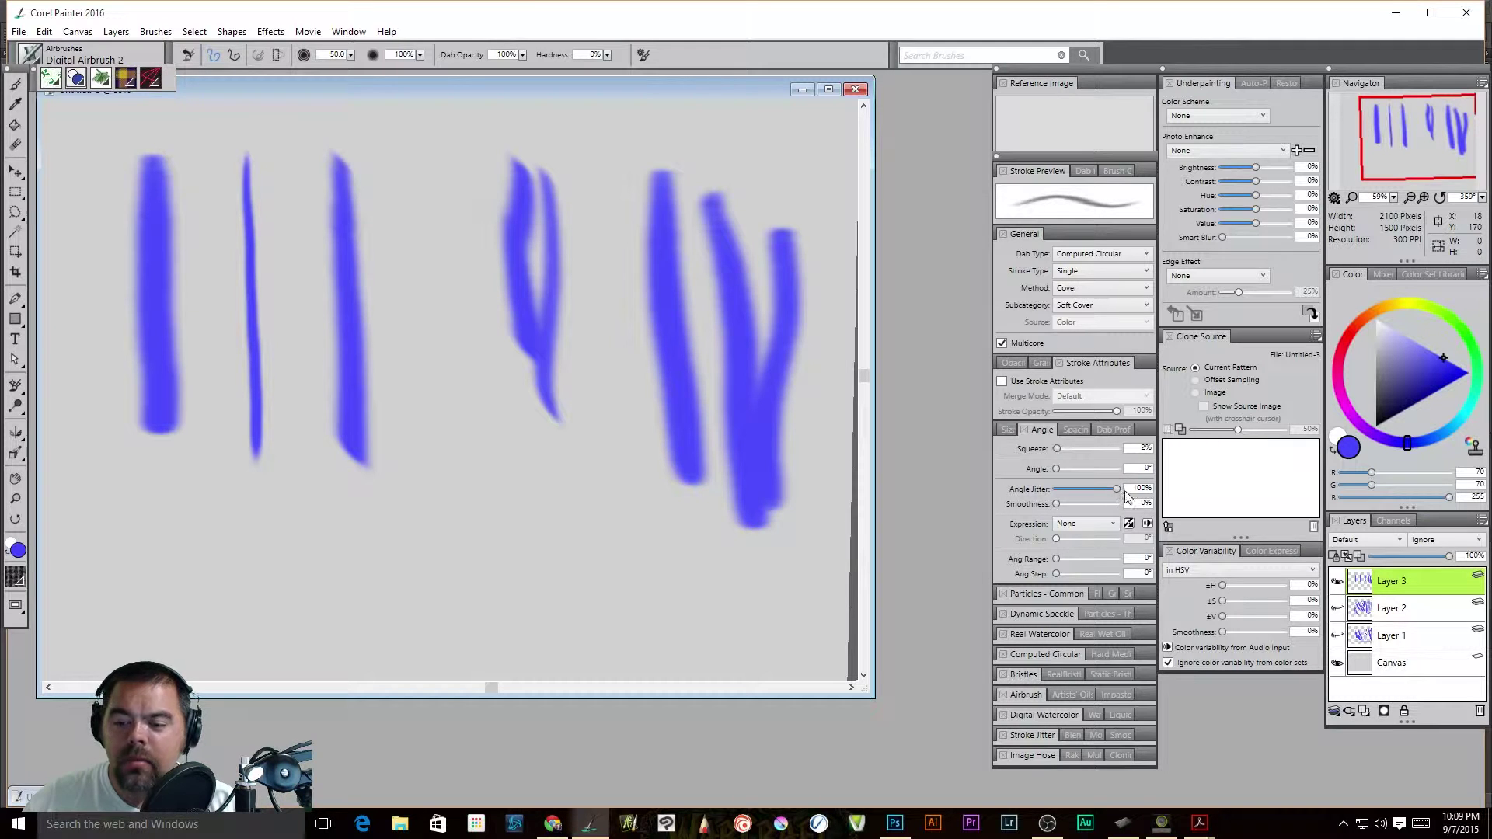
left_click_drag(1061, 451, 1104, 450)
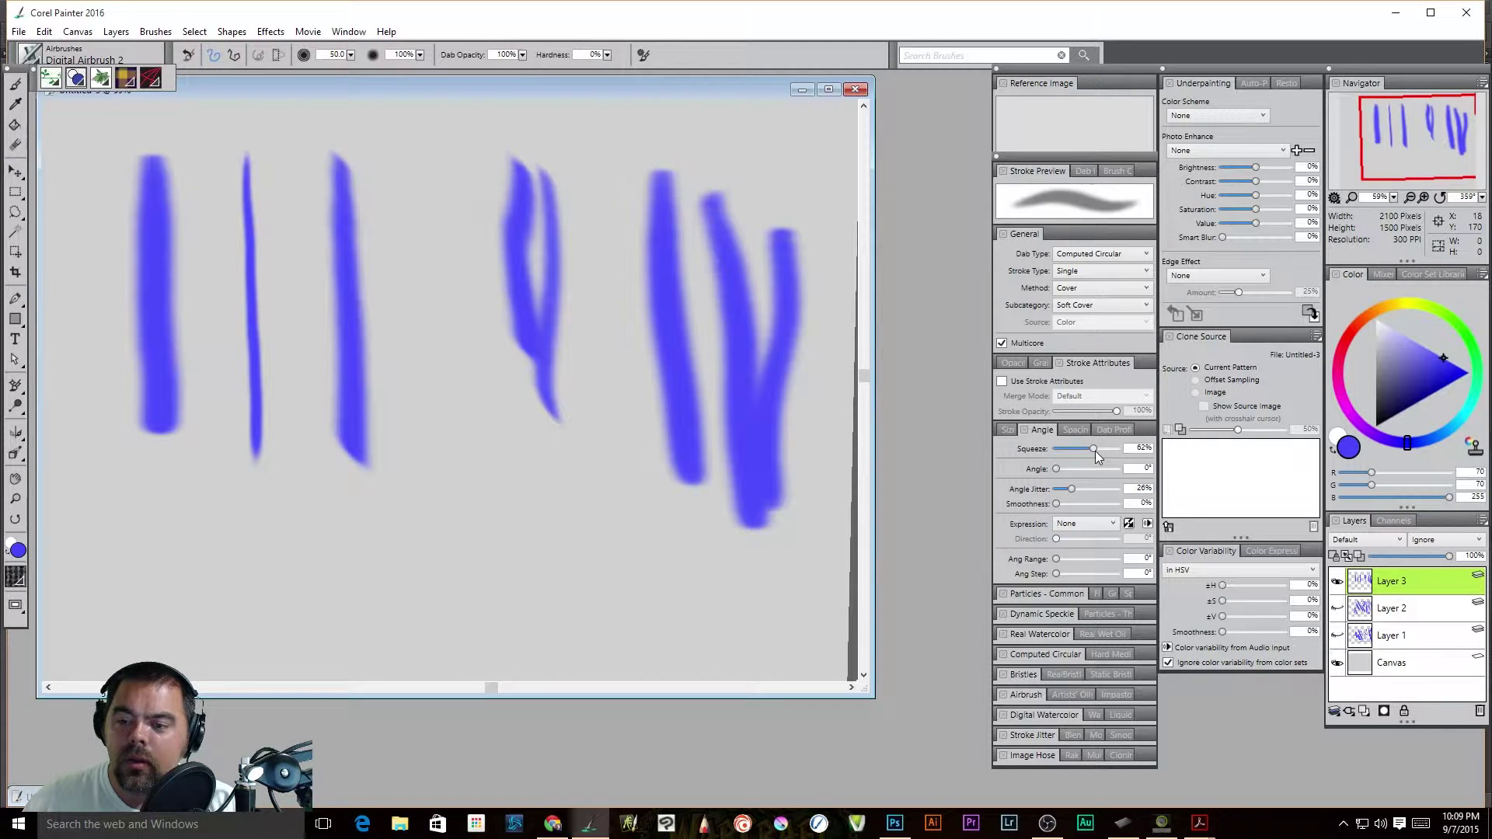
left_click_drag(1094, 450, 1073, 450)
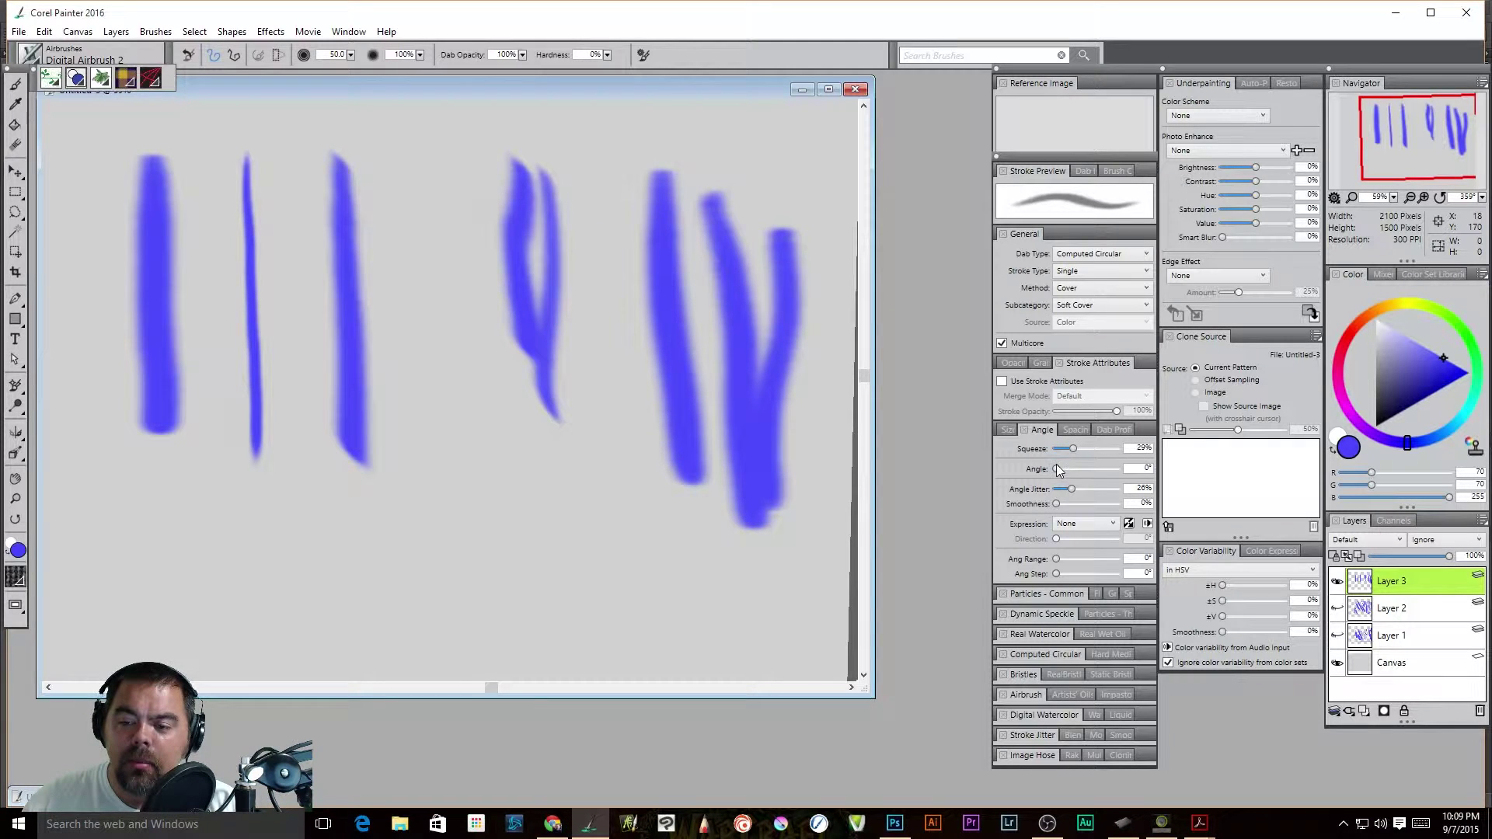
left_click_drag(1056, 468, 1095, 469)
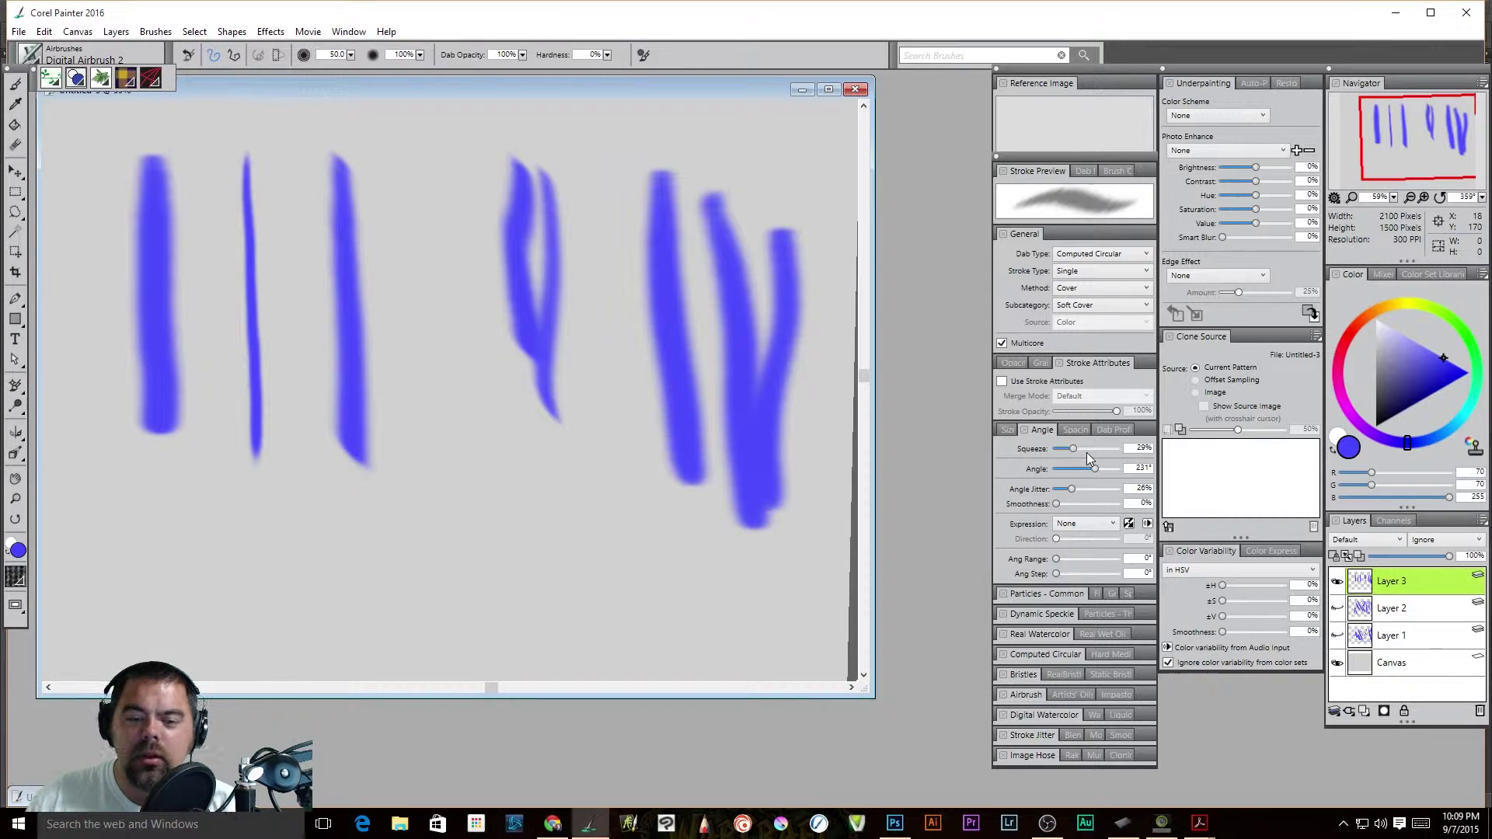
mouse_move(404, 286)
left_mouse_down()
mouse_move(447, 458)
mouse_move(346, 564)
mouse_move(431, 599)
mouse_move(548, 482)
mouse_move(645, 536)
mouse_move(661, 523)
left_mouse_up()
left_click_drag(1057, 504, 1078, 505)
mouse_move(133, 492)
left_mouse_down()
mouse_move(233, 595)
mouse_move(163, 579)
mouse_move(109, 138)
mouse_move(520, 330)
mouse_move(851, 249)
left_mouse_up()
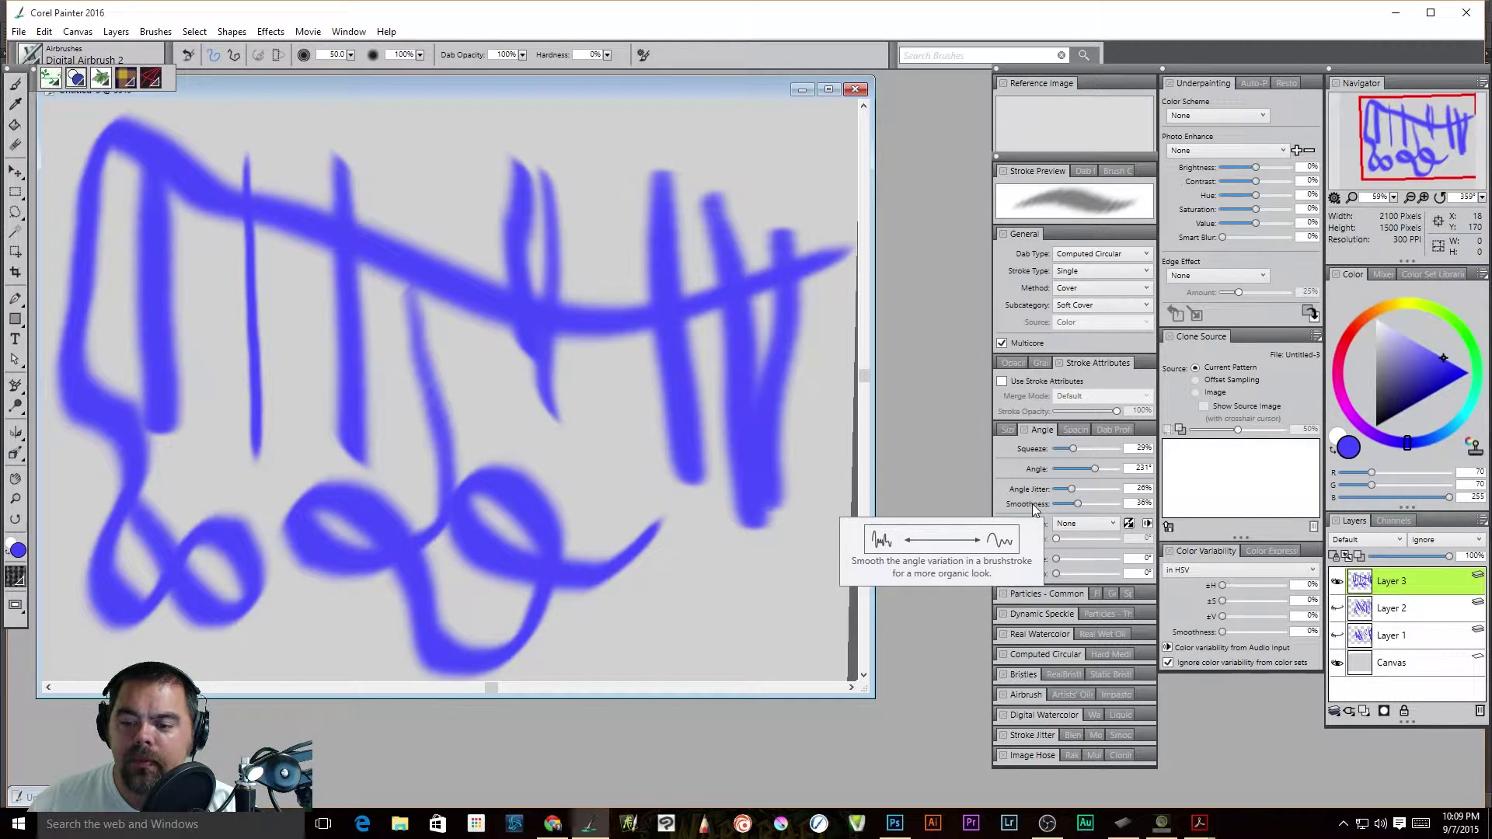
- Undo Layer 3's strokes and paint a long S-curve at 100% angle smoothness
key("ctrl+z")
key("ctrl+z")
key("ctrl+z")
key("ctrl+z")
key("ctrl+z")
key("ctrl+z")
key("ctrl+z")
key("ctrl+z")
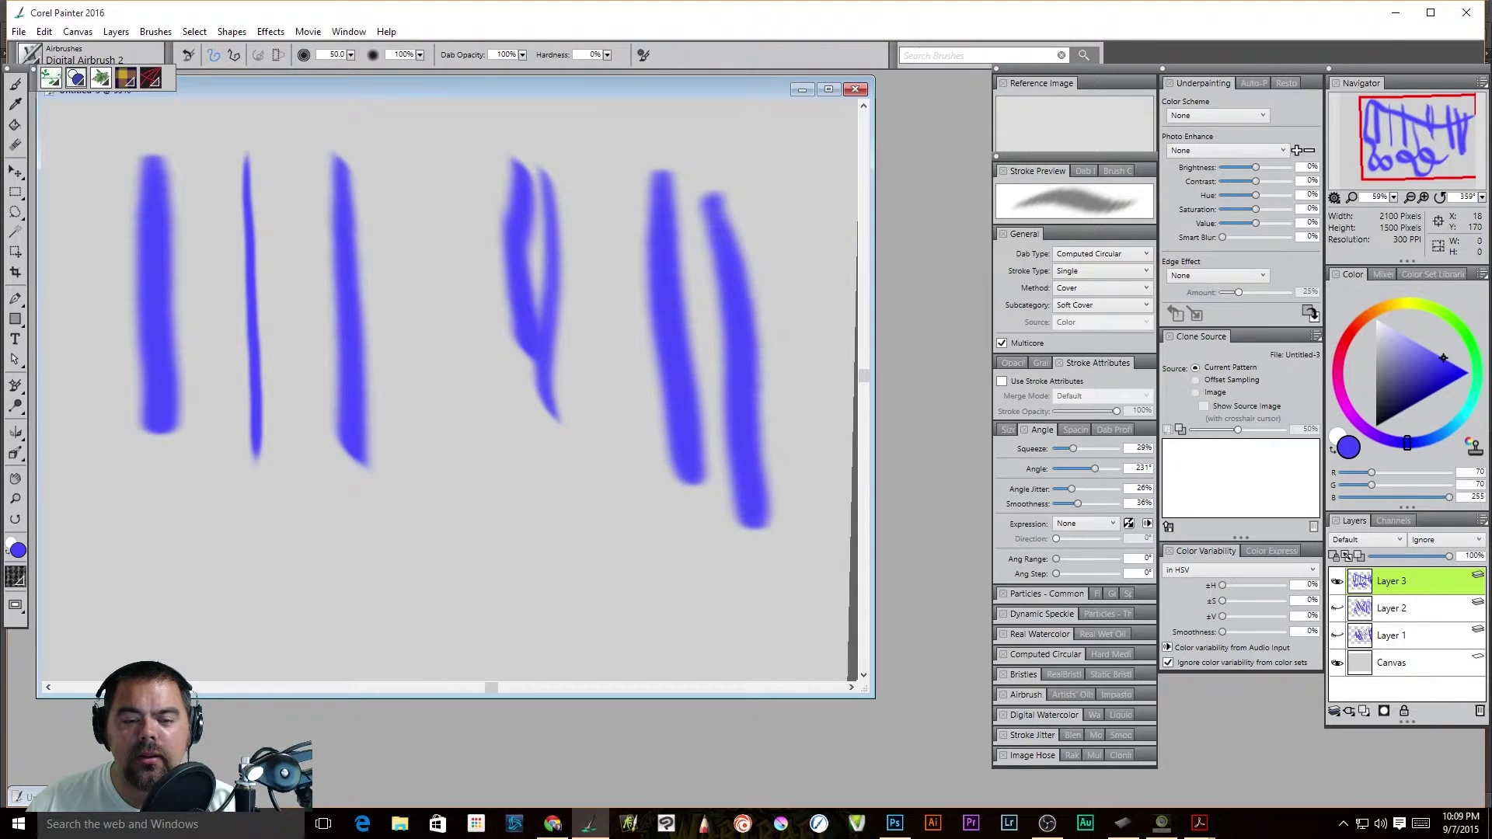
key("ctrl+z")
key("ctrl+z")
key("ctrl+z")
key("ctrl+z")
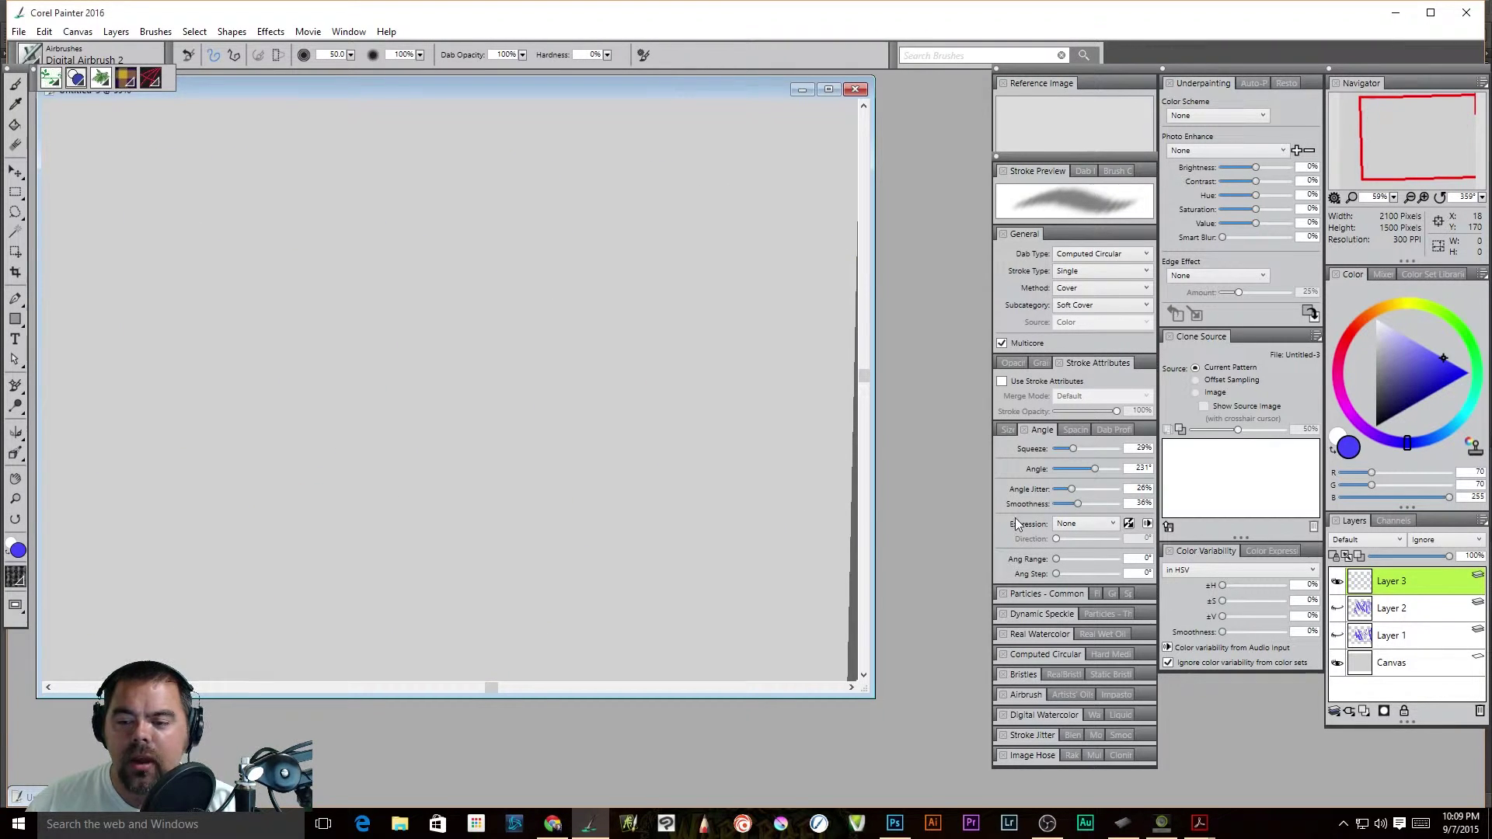
left_click_drag(1078, 507, 1143, 504)
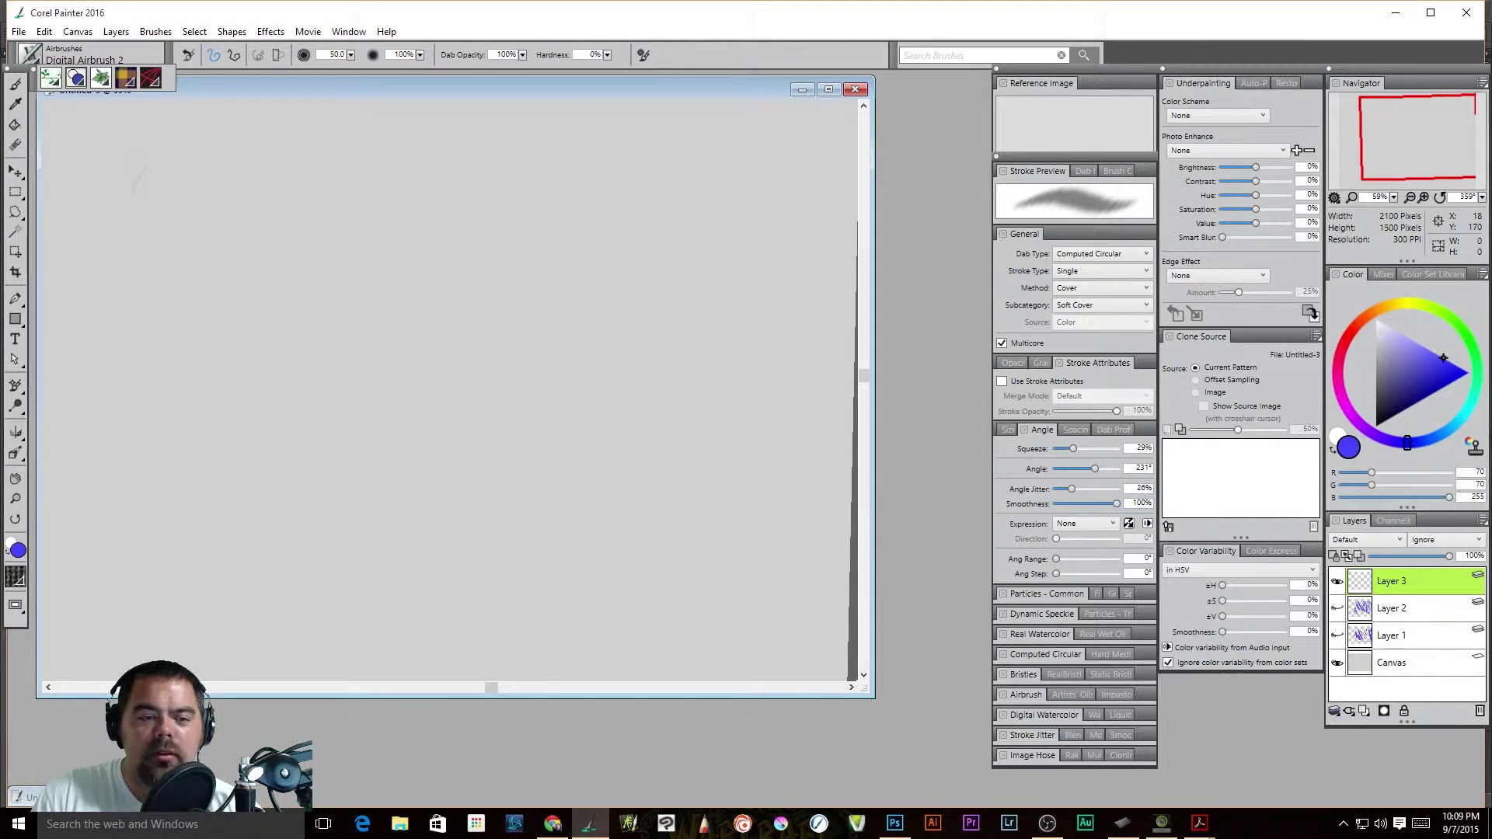
mouse_move(183, 169)
left_mouse_down()
mouse_move(291, 195)
mouse_move(328, 264)
mouse_move(168, 332)
mouse_move(200, 435)
mouse_move(394, 348)
mouse_move(541, 358)
mouse_move(475, 537)
mouse_move(315, 674)
left_mouse_up()
- Drop angle smoothness to 0% and paint another sweeping blue curve
left_click_drag(1117, 504, 1055, 503)
mouse_move(311, 147)
left_mouse_down()
mouse_move(368, 137)
mouse_move(408, 203)
mouse_move(393, 250)
mouse_move(355, 287)
mouse_move(375, 308)
mouse_move(449, 258)
mouse_move(573, 226)
mouse_move(688, 318)
mouse_move(646, 512)
mouse_move(464, 655)
left_mouse_up()
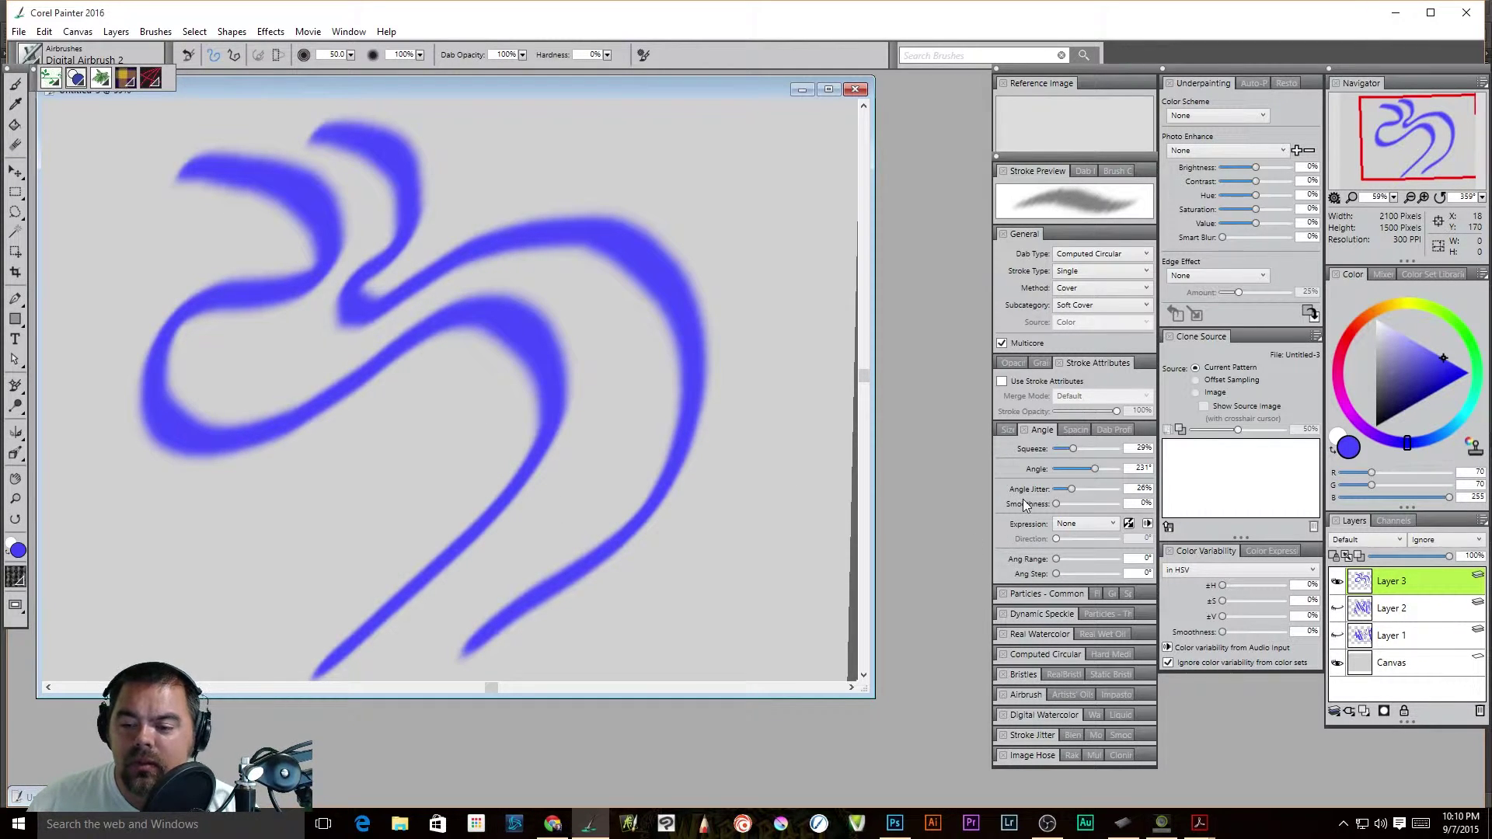
mouse_move(1023, 510)
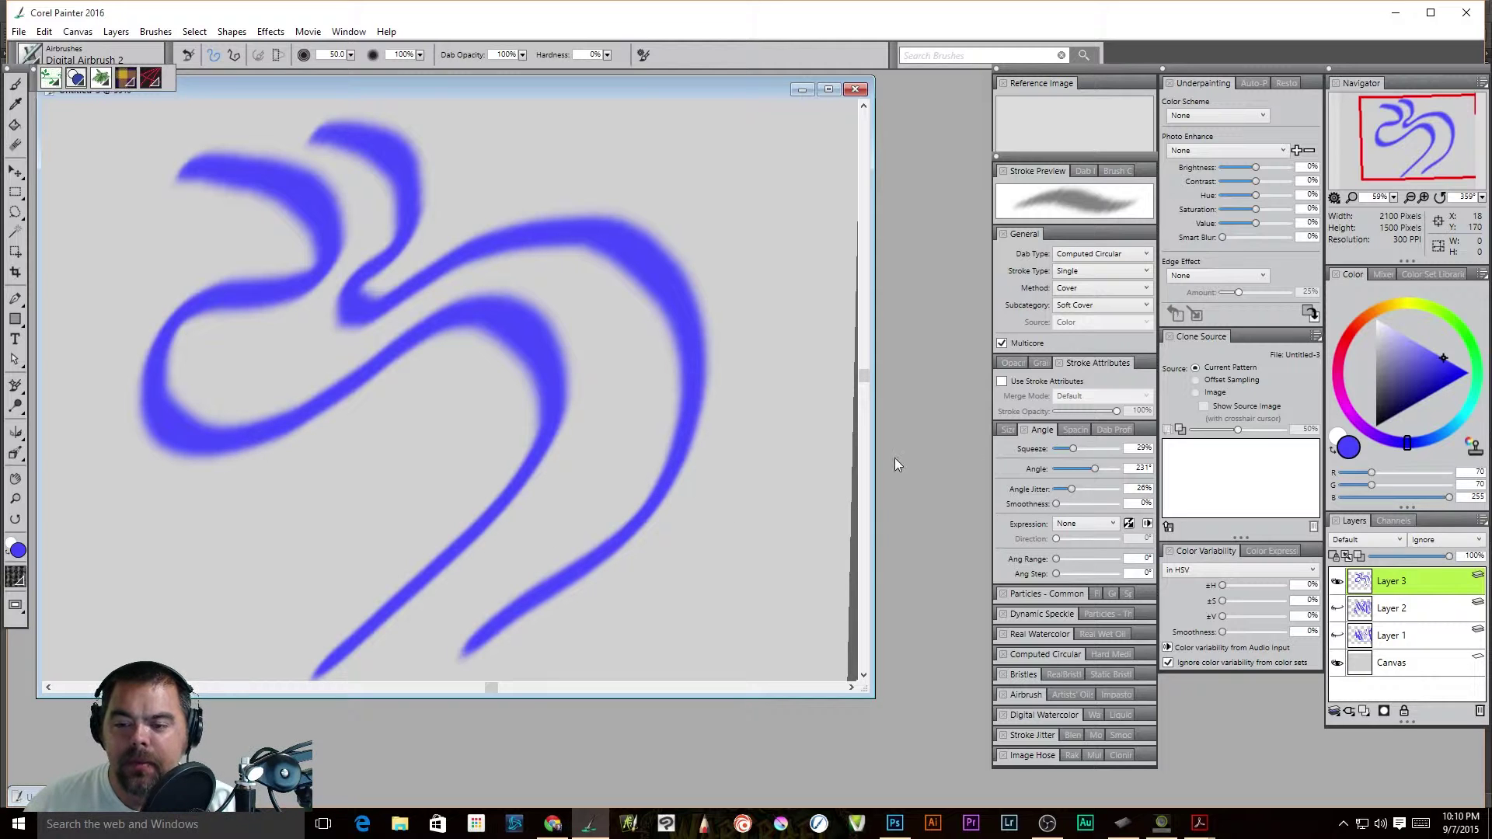
- Check the opacity and spacing settings, then pick Dry Ink Sumi-e 2 from the Sumi-e brushes
left_click(1012, 364)
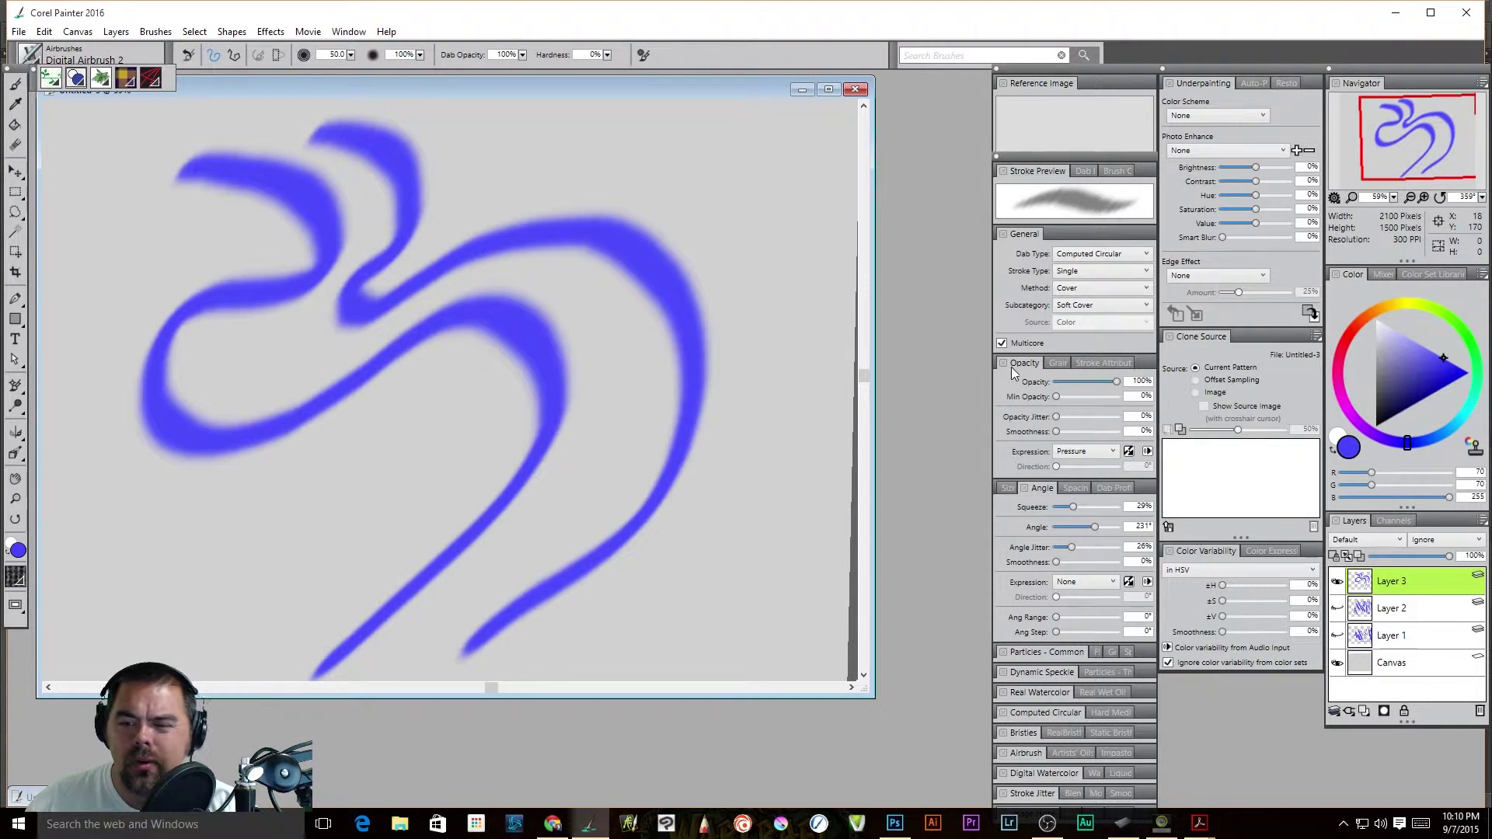
left_click(1077, 488)
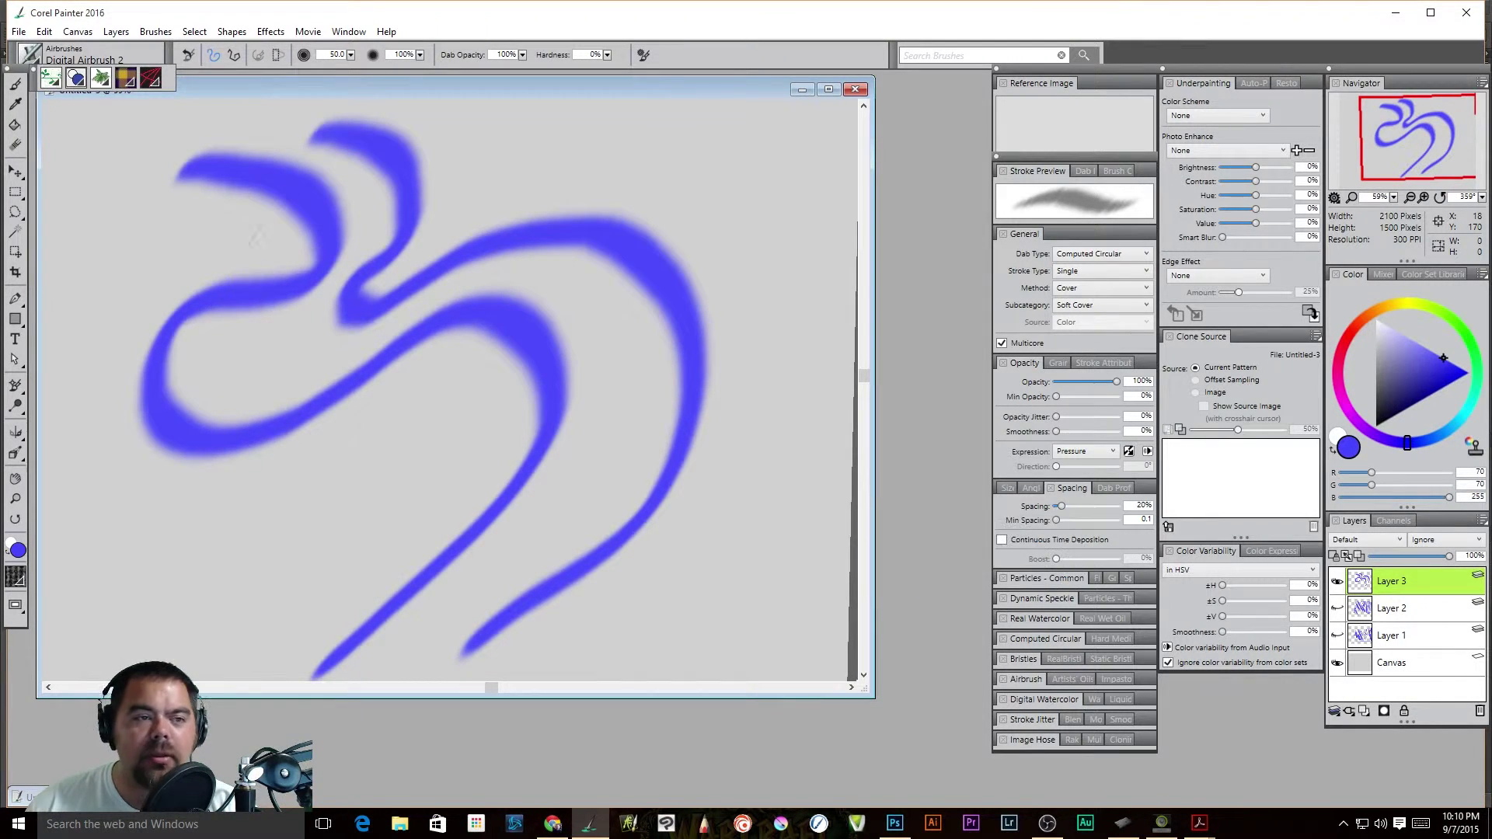
left_click(83, 61)
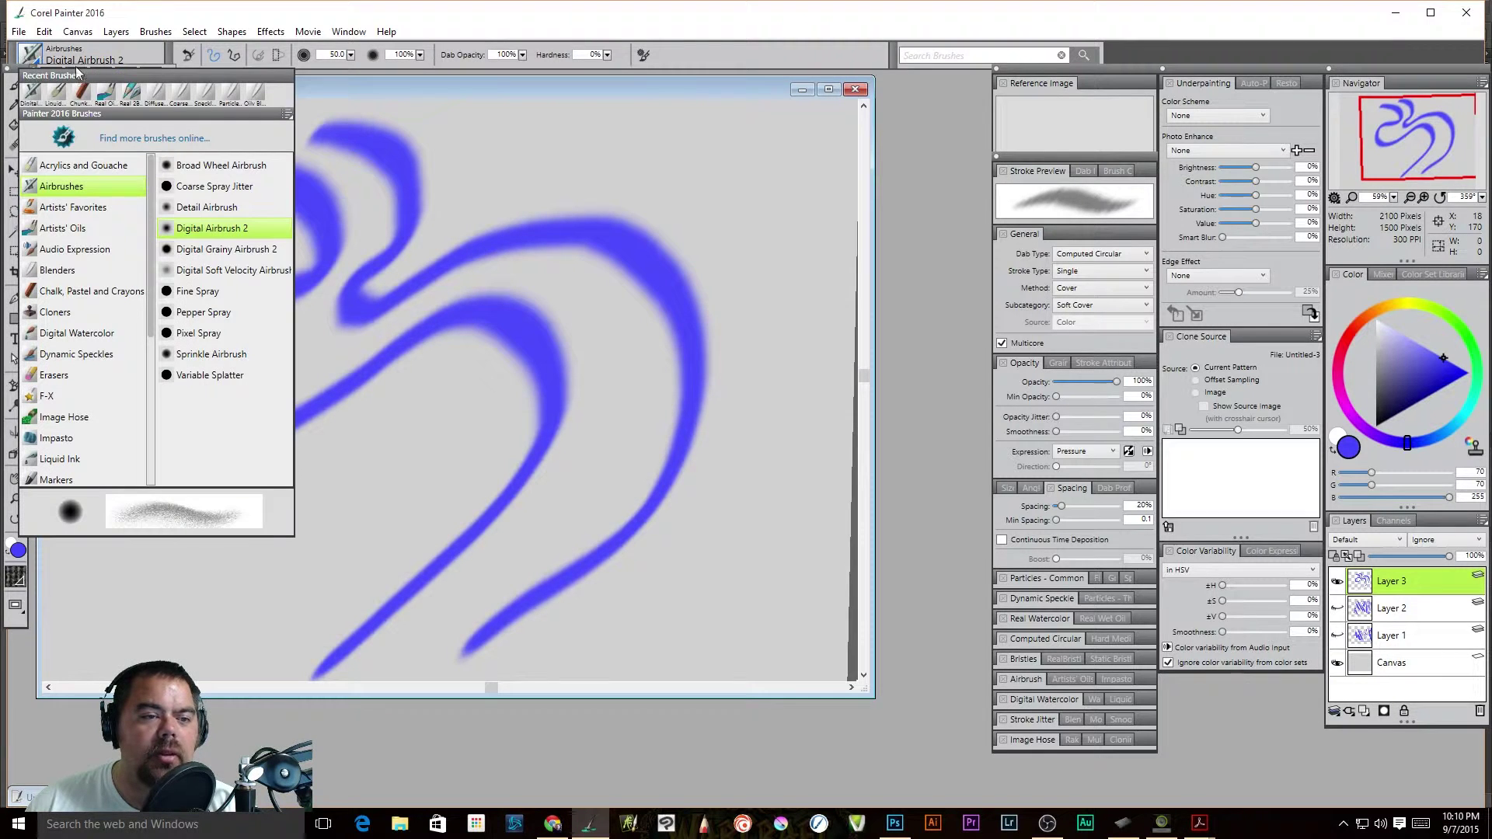
scroll(93, 311, "down", 4)
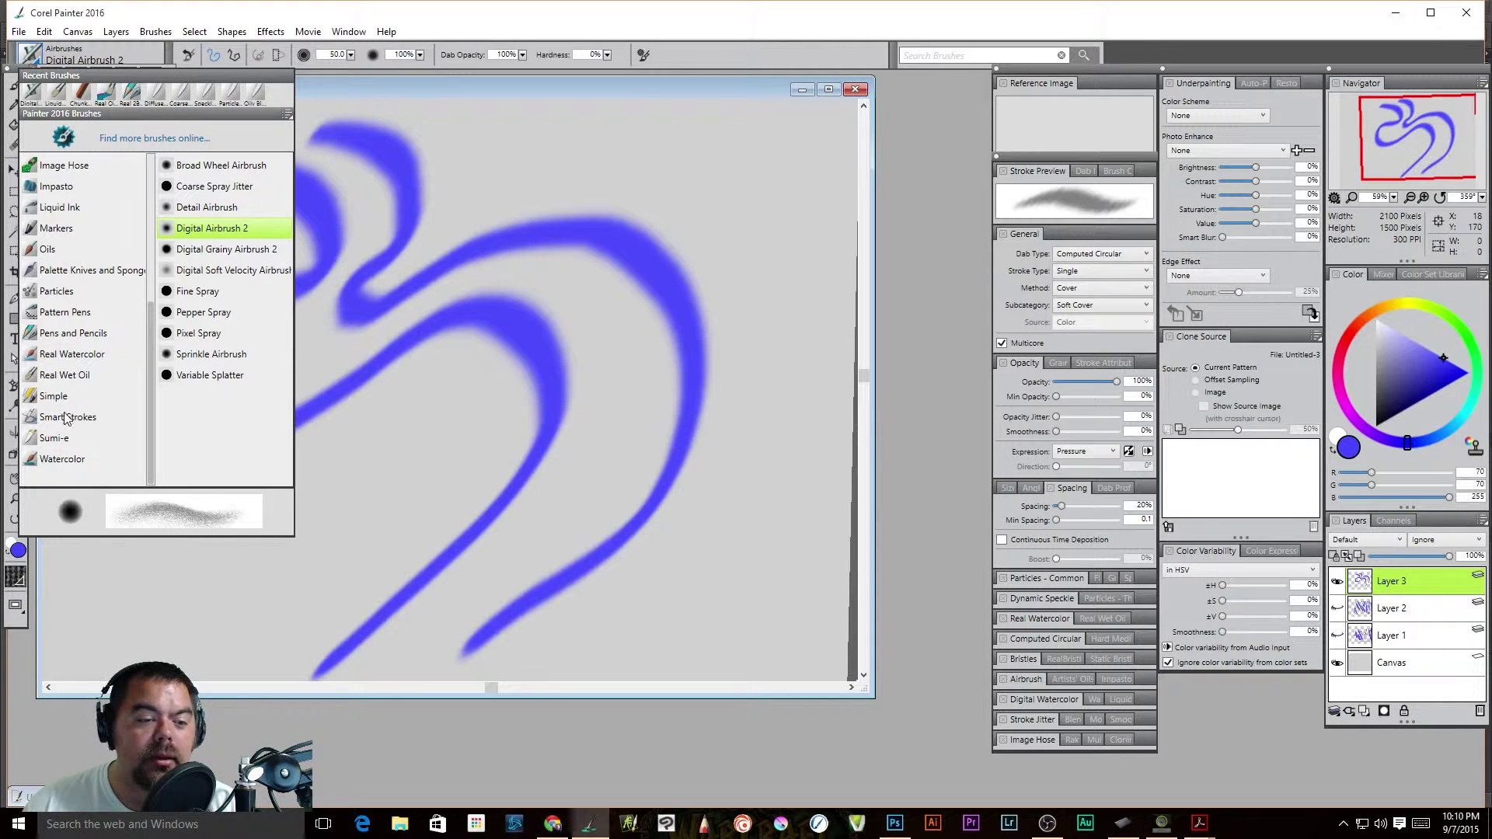
left_click(66, 439)
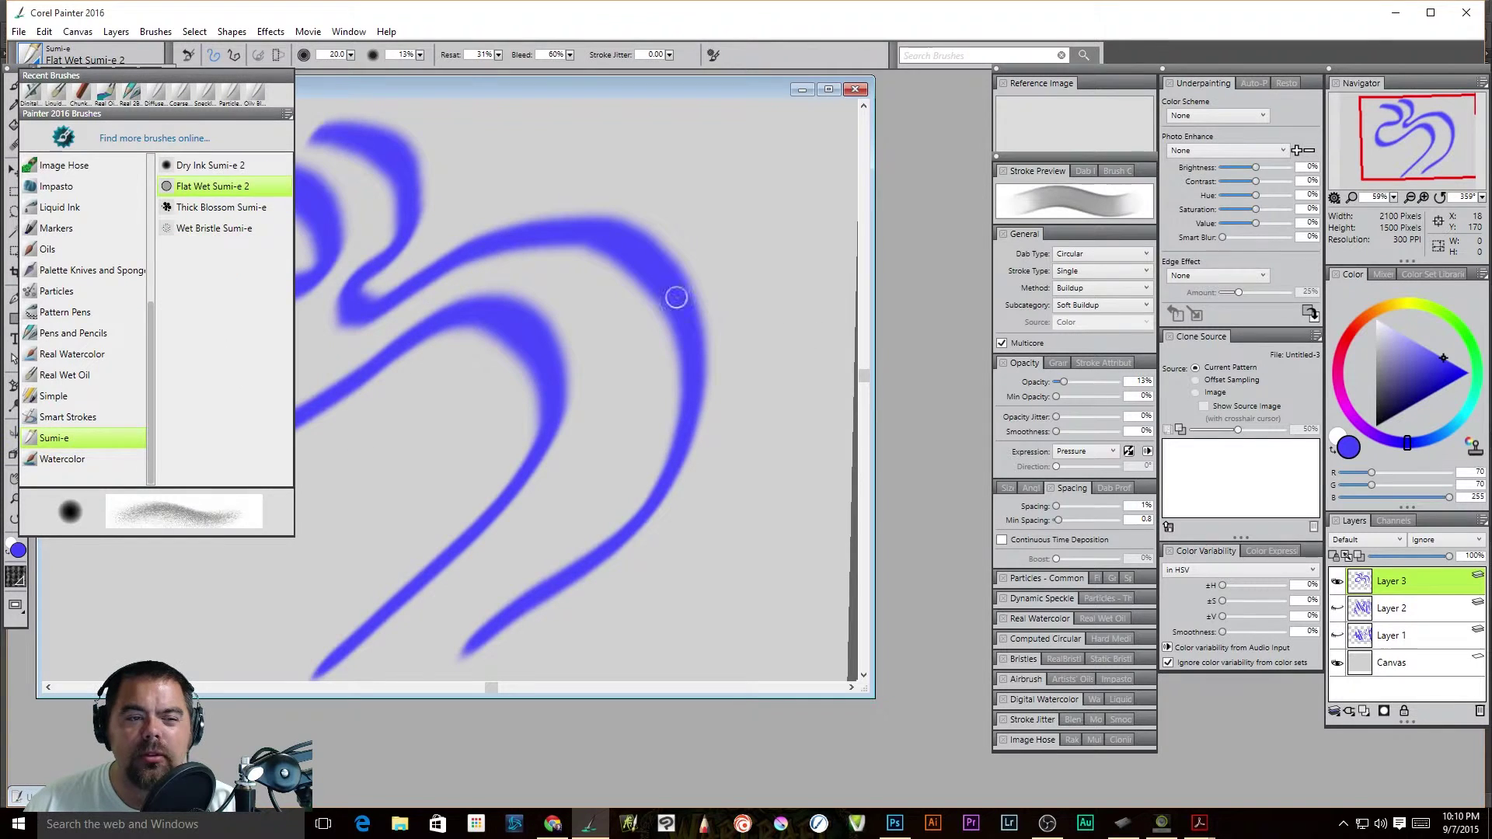
left_click(204, 165)
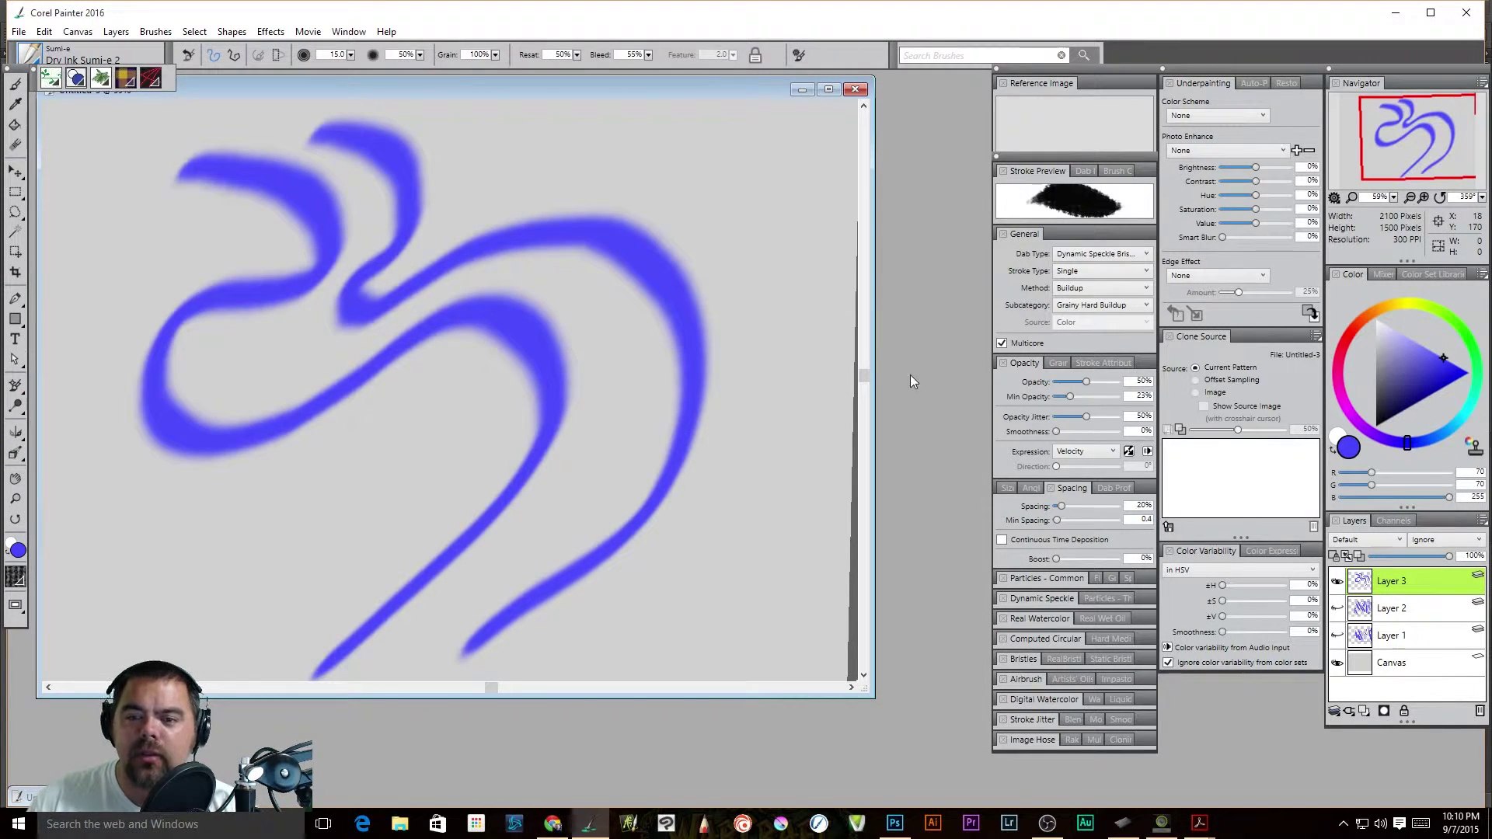
- Paint Sumi-e test strokes at 178%, 5% and 63% dab spacing, then set brush size to 250
left_click_drag(744, 151, 791, 438)
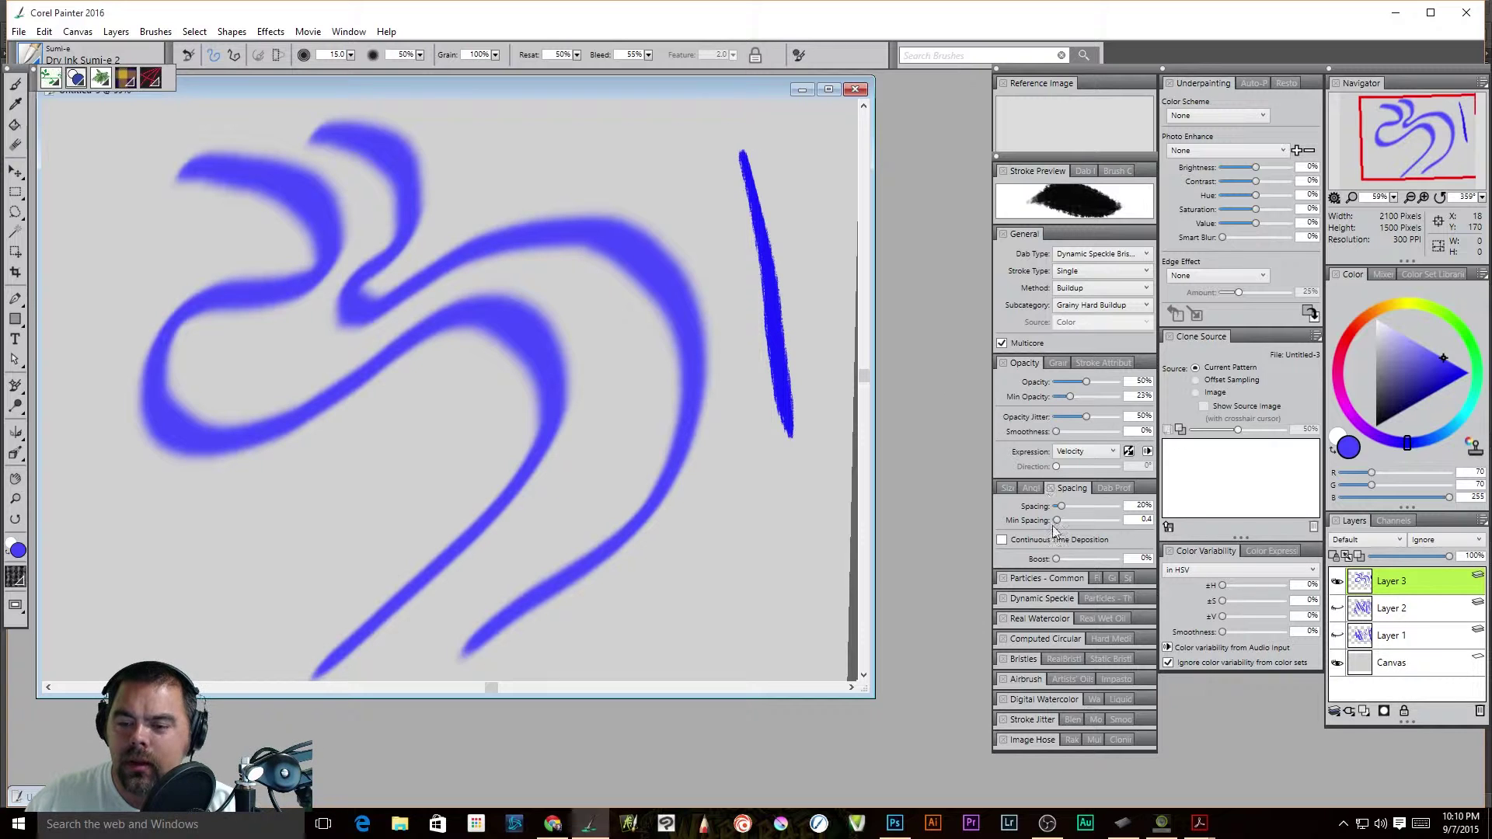
left_click_drag(1062, 507, 1110, 506)
left_click_drag(810, 150, 828, 330)
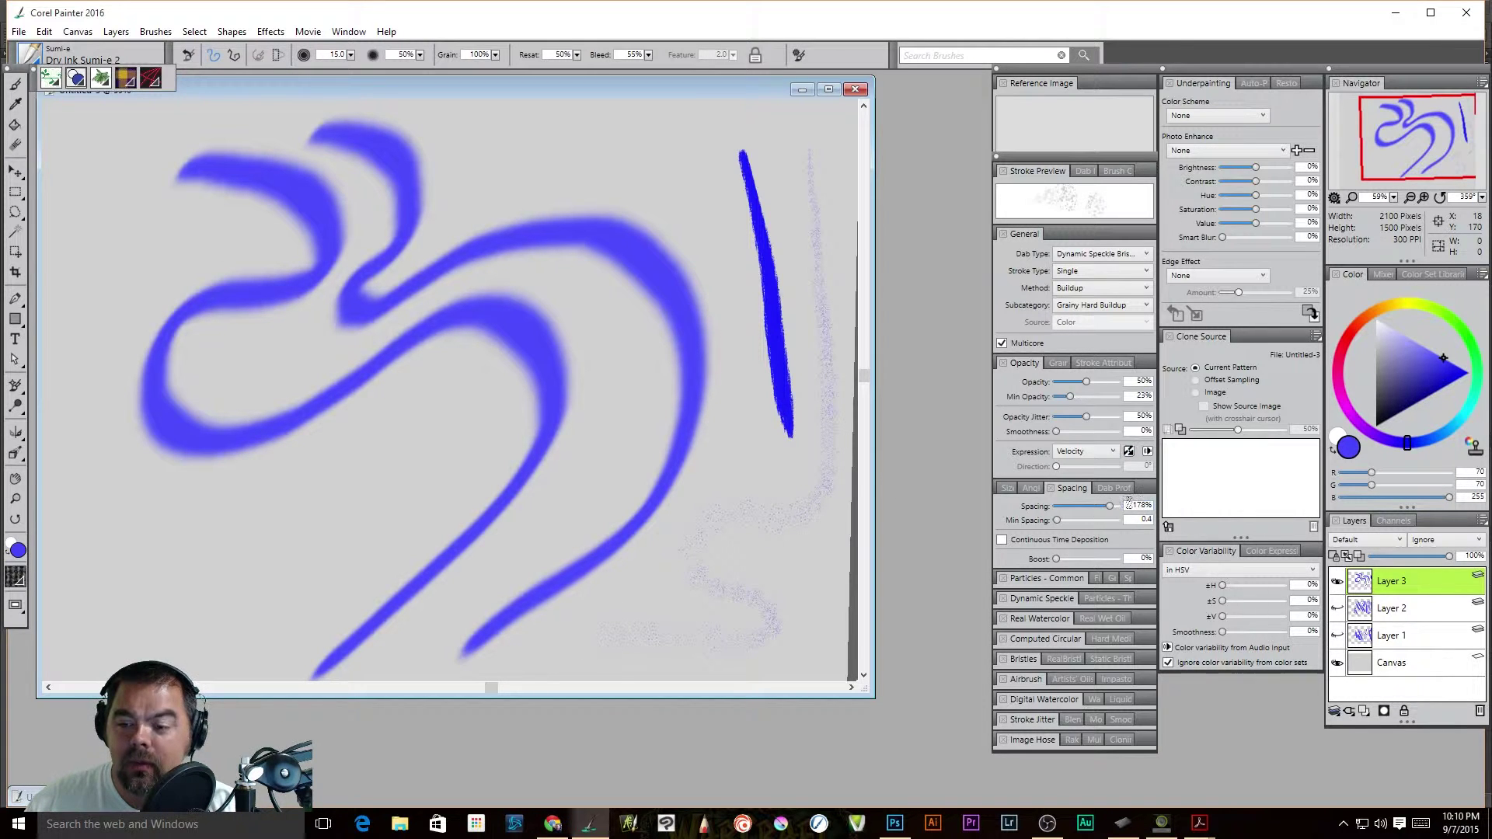
left_click_drag(1110, 506, 1058, 506)
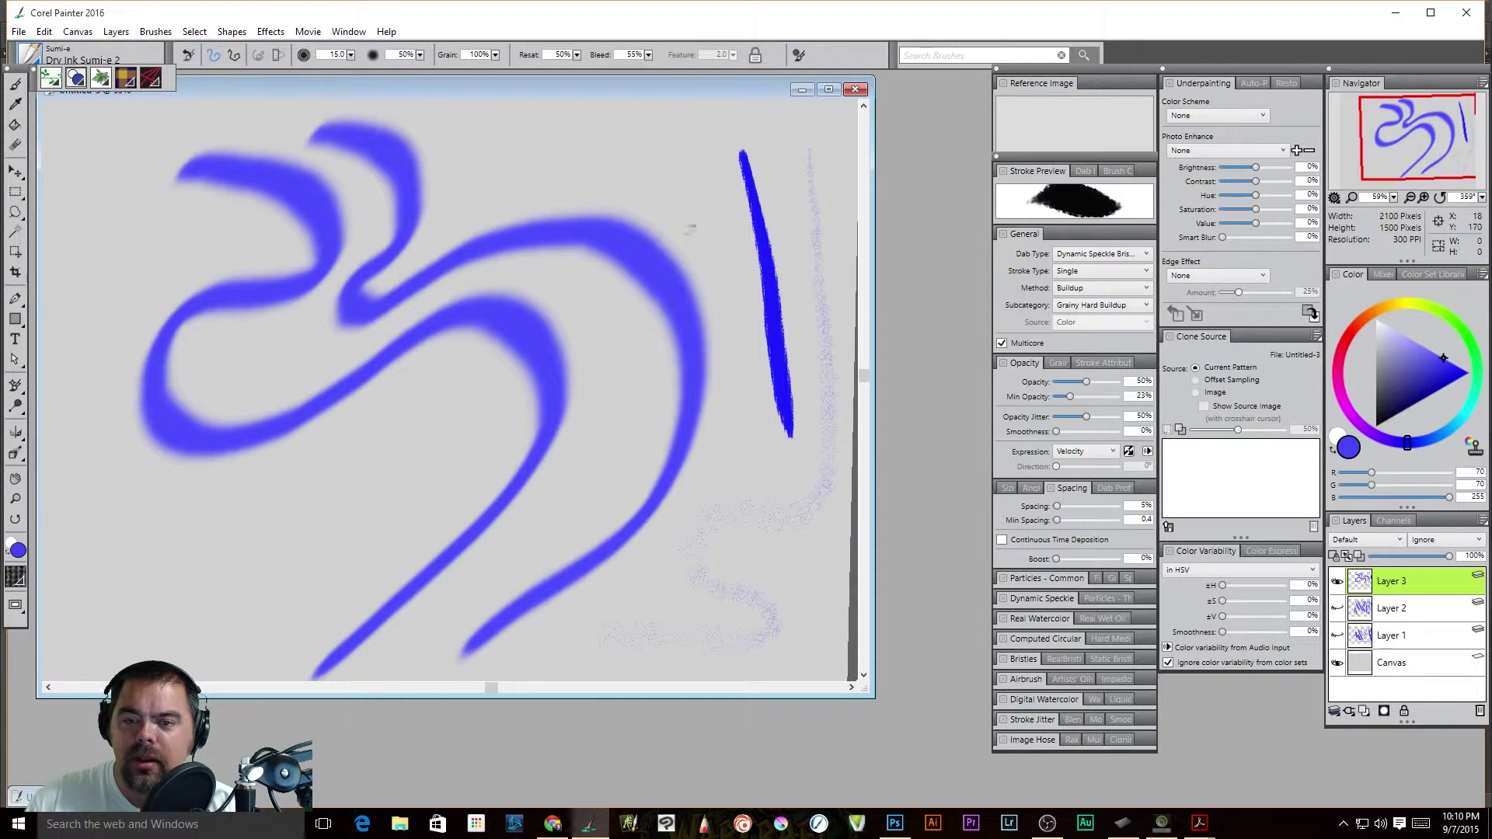
left_click_drag(700, 160, 745, 437)
left_click_drag(1057, 506, 1080, 507)
mouse_move(697, 445)
left_mouse_down()
mouse_move(737, 545)
mouse_move(690, 557)
mouse_move(666, 600)
mouse_move(737, 616)
mouse_move(800, 590)
mouse_move(830, 412)
mouse_move(818, 191)
mouse_move(791, 143)
mouse_move(725, 126)
mouse_move(520, 139)
left_mouse_up()
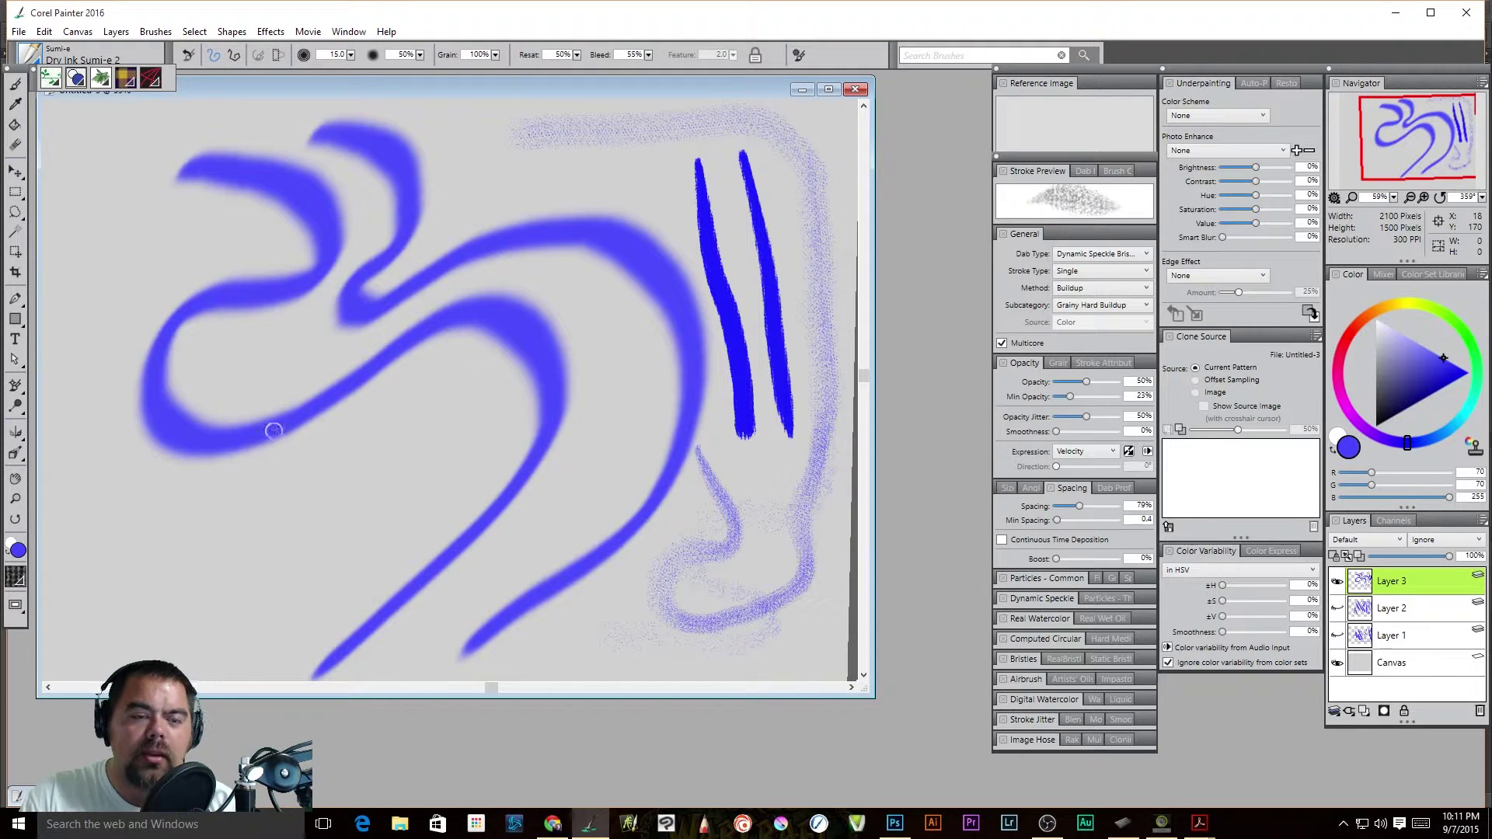
mouse_move(350, 55)
left_mouse_down()
mouse_move(225, 66)
mouse_move(268, 65)
left_mouse_up()
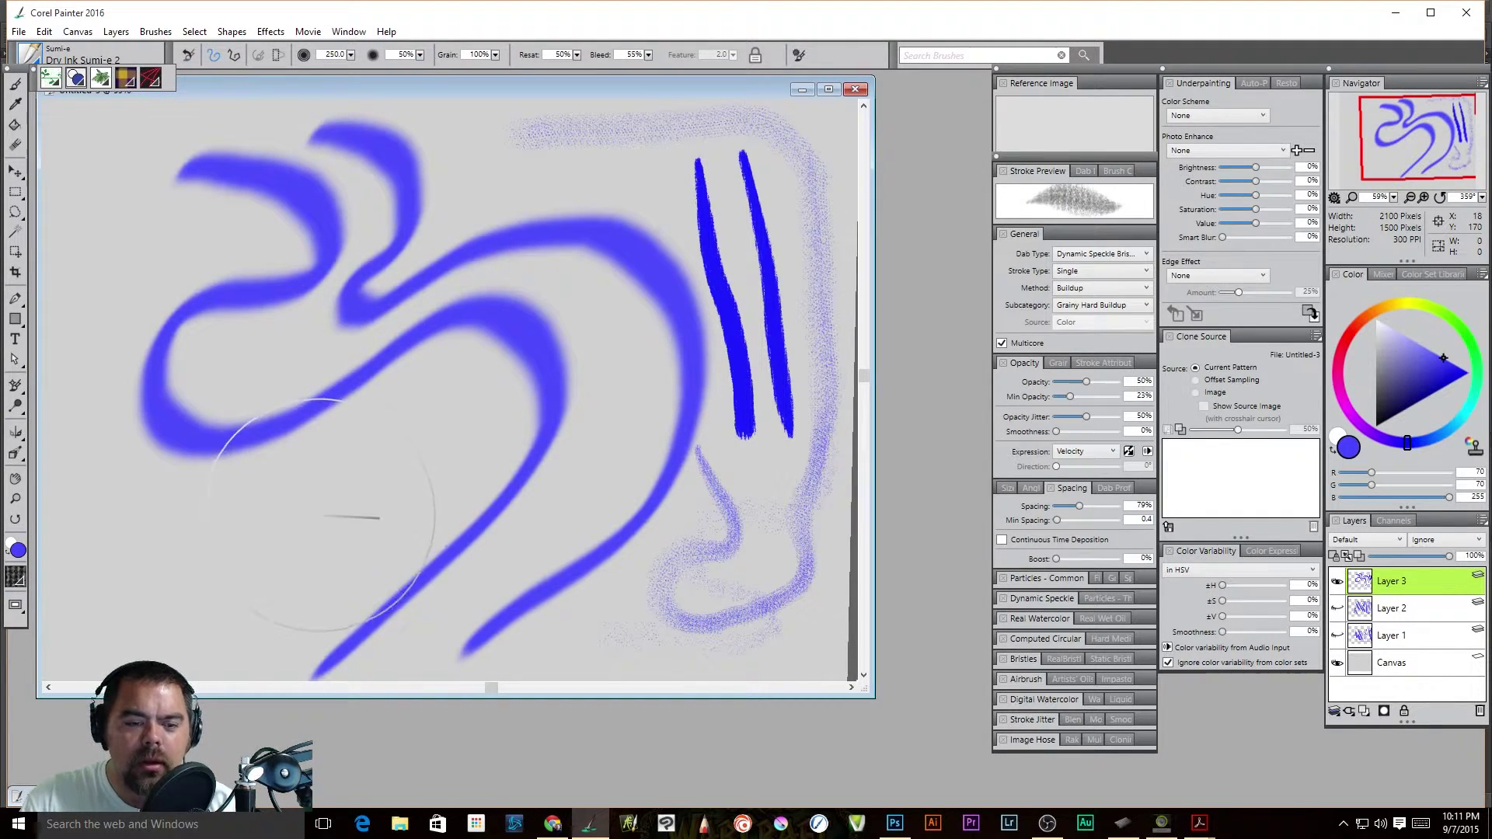
- Spray large speckled blue dabs diagonally from the lower middle up to the top of the canvas
left_click(318, 510)
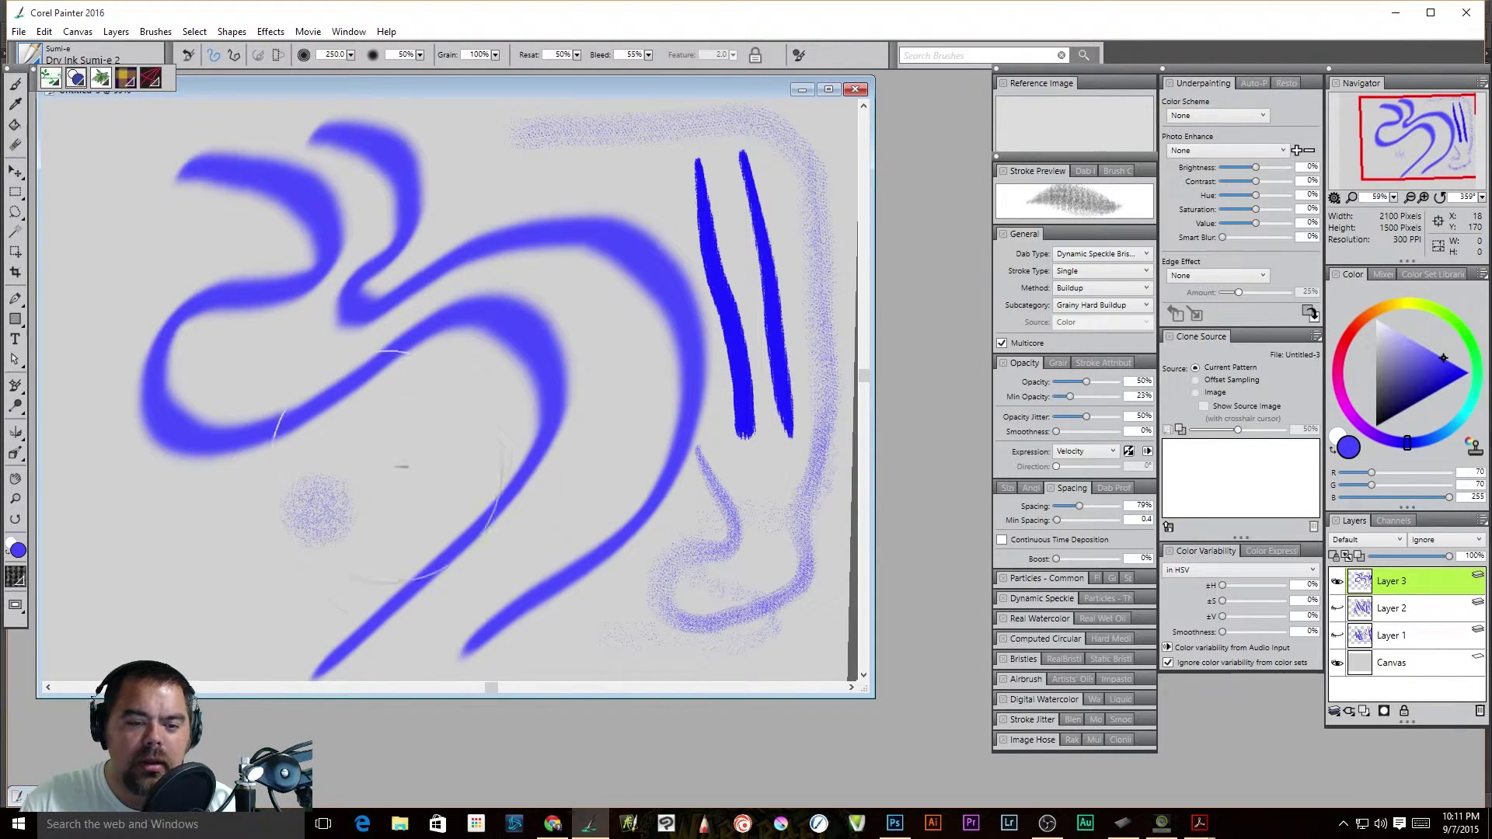
left_click(384, 457)
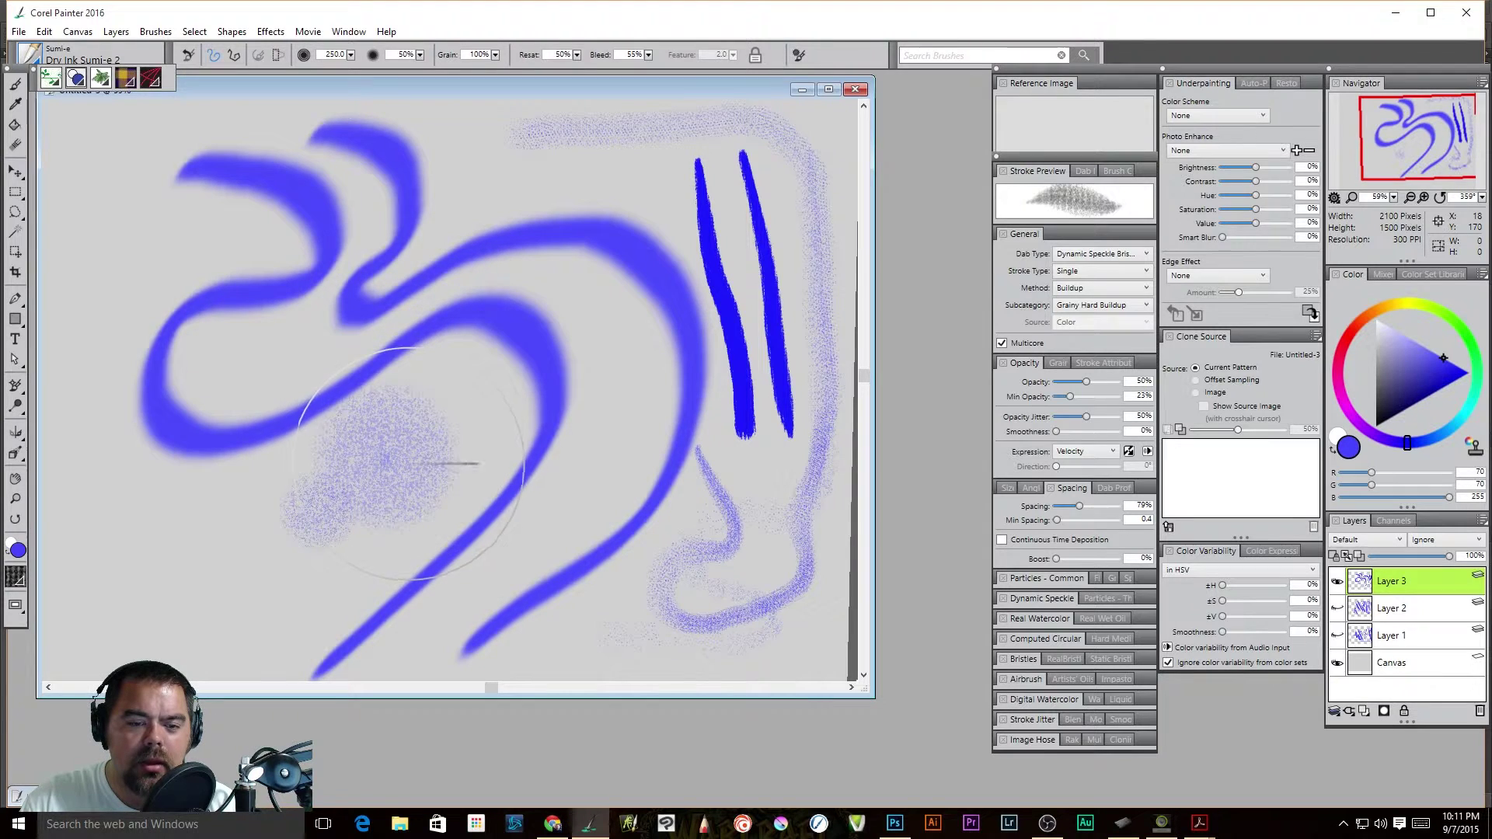
left_click(415, 429)
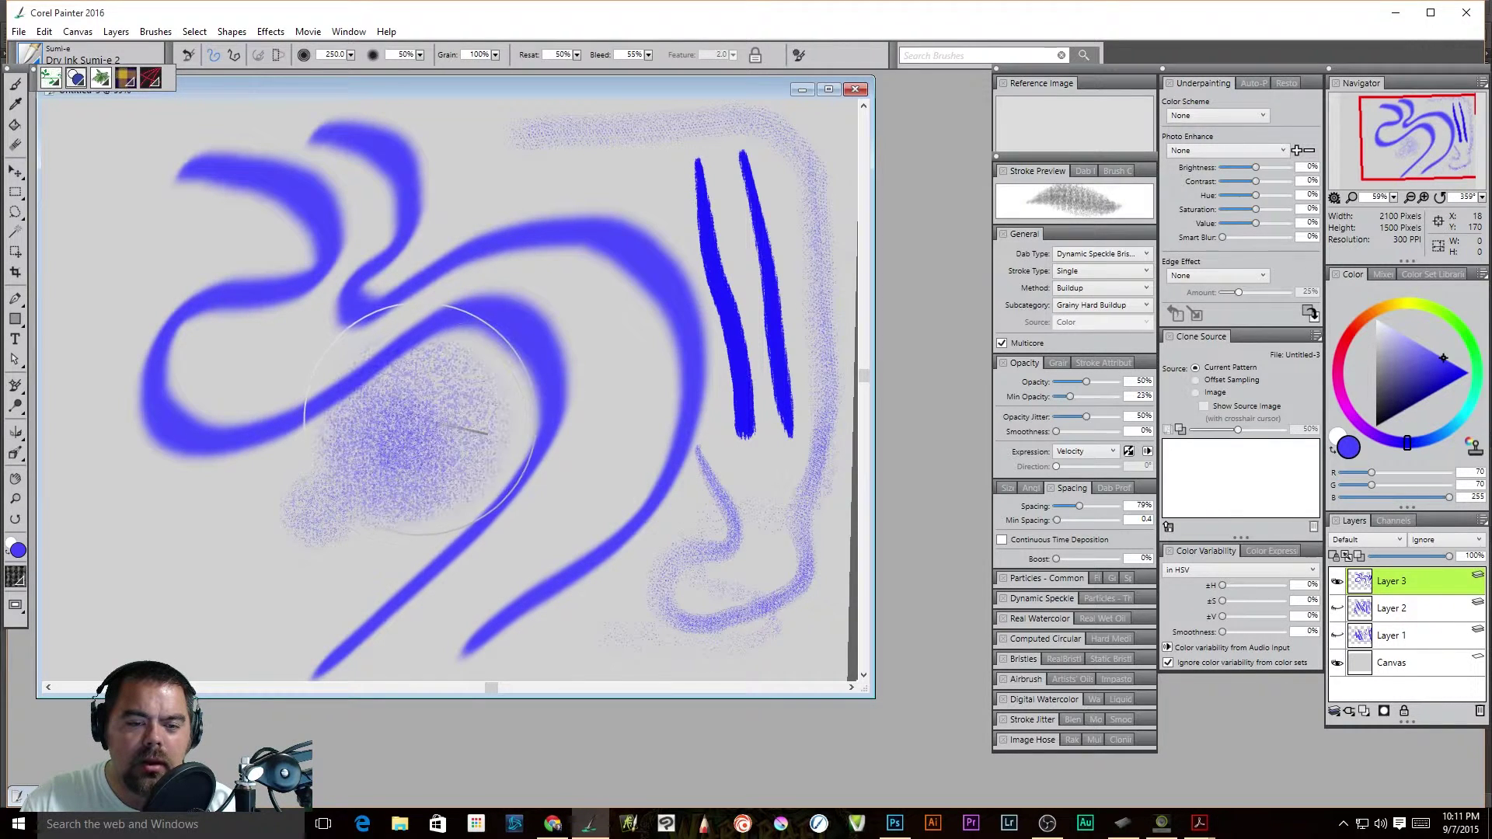
left_click(445, 404)
left_click(466, 402)
left_click(509, 371)
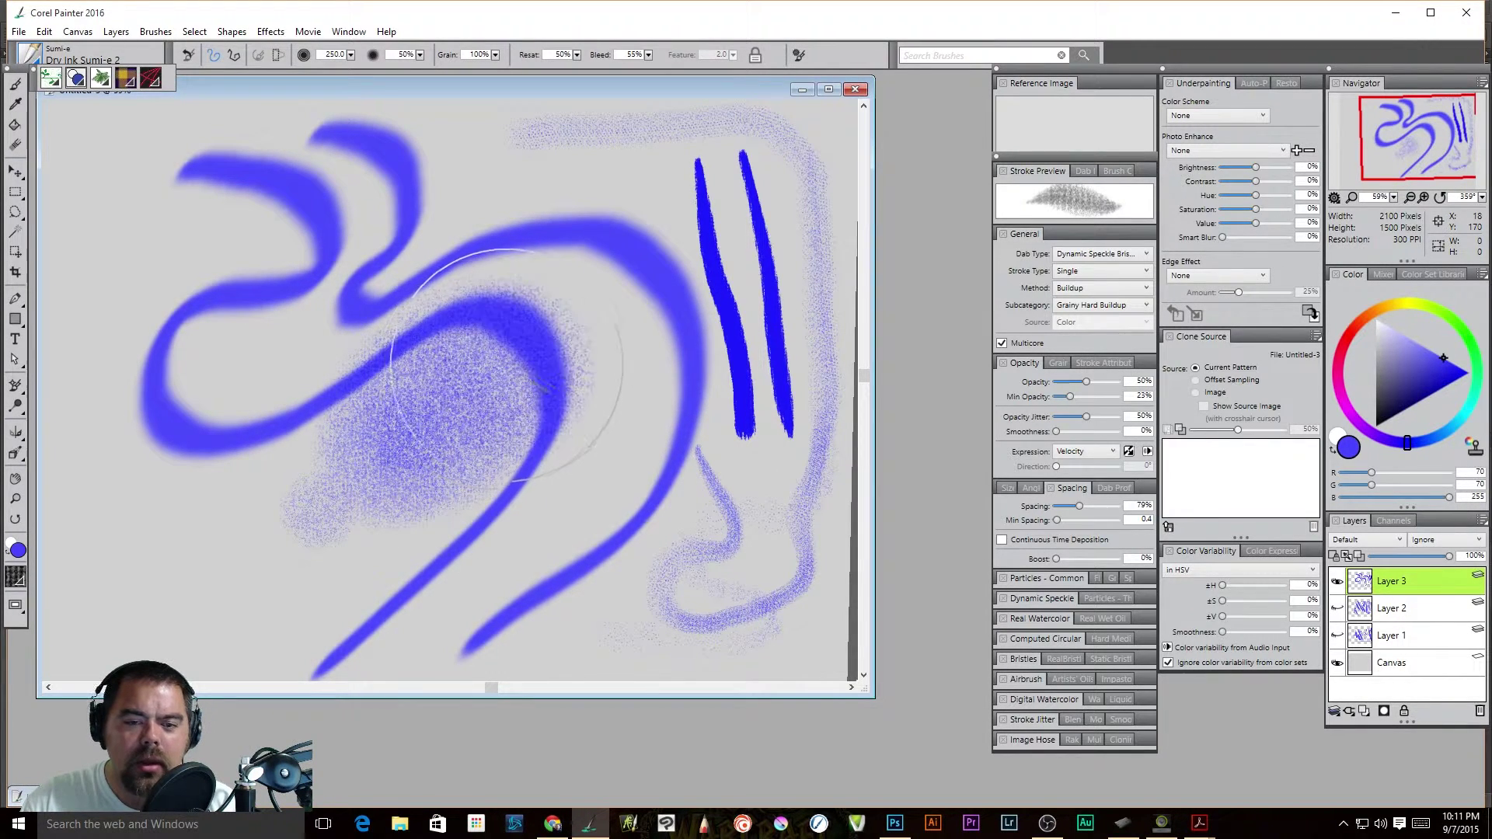
left_click(530, 350)
left_click(556, 333)
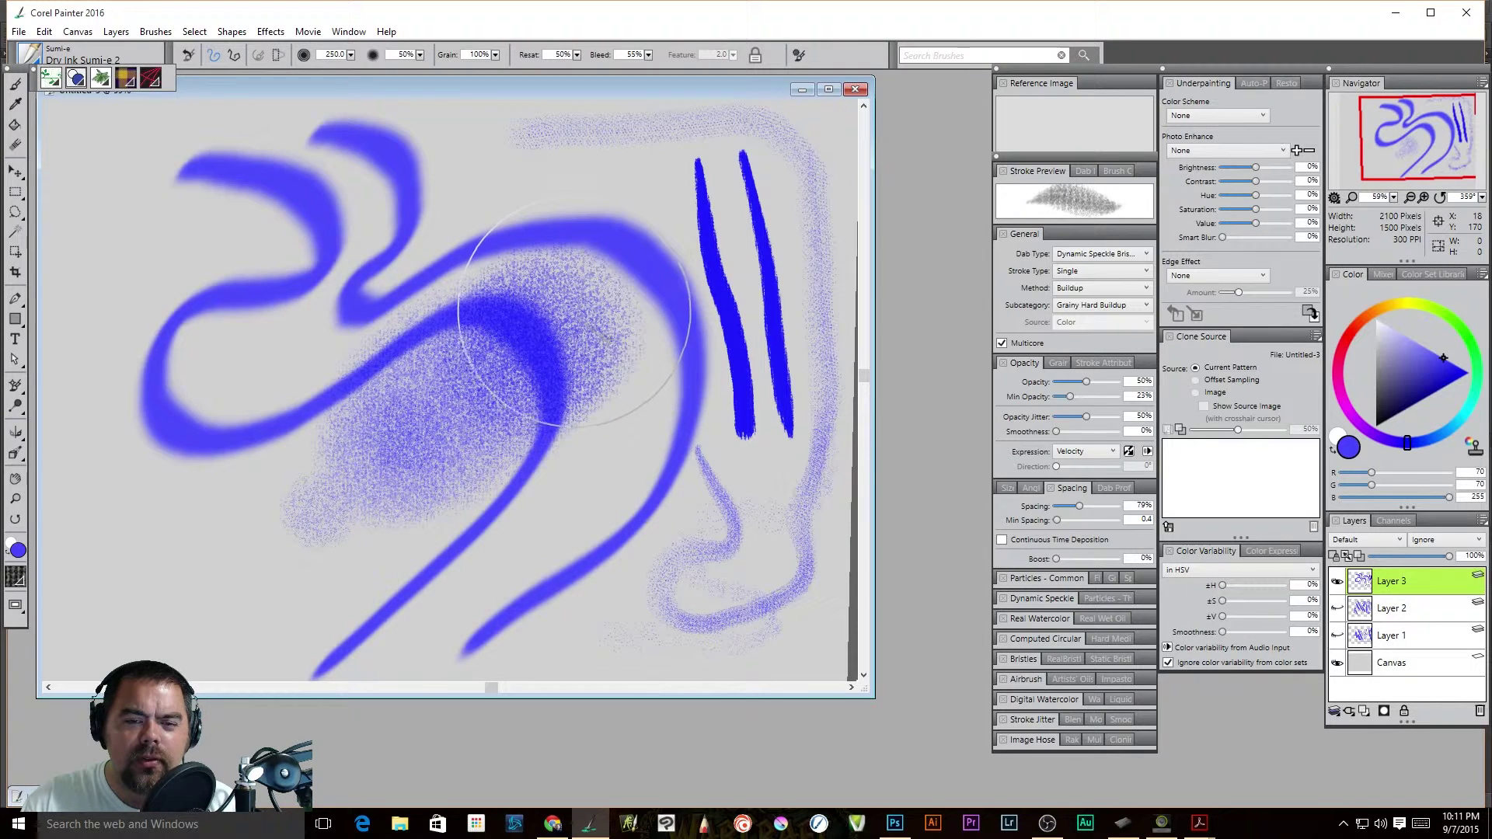
left_click(582, 317)
left_click(593, 290)
left_click(597, 265)
left_click(591, 217)
left_click(581, 185)
left_click(563, 154)
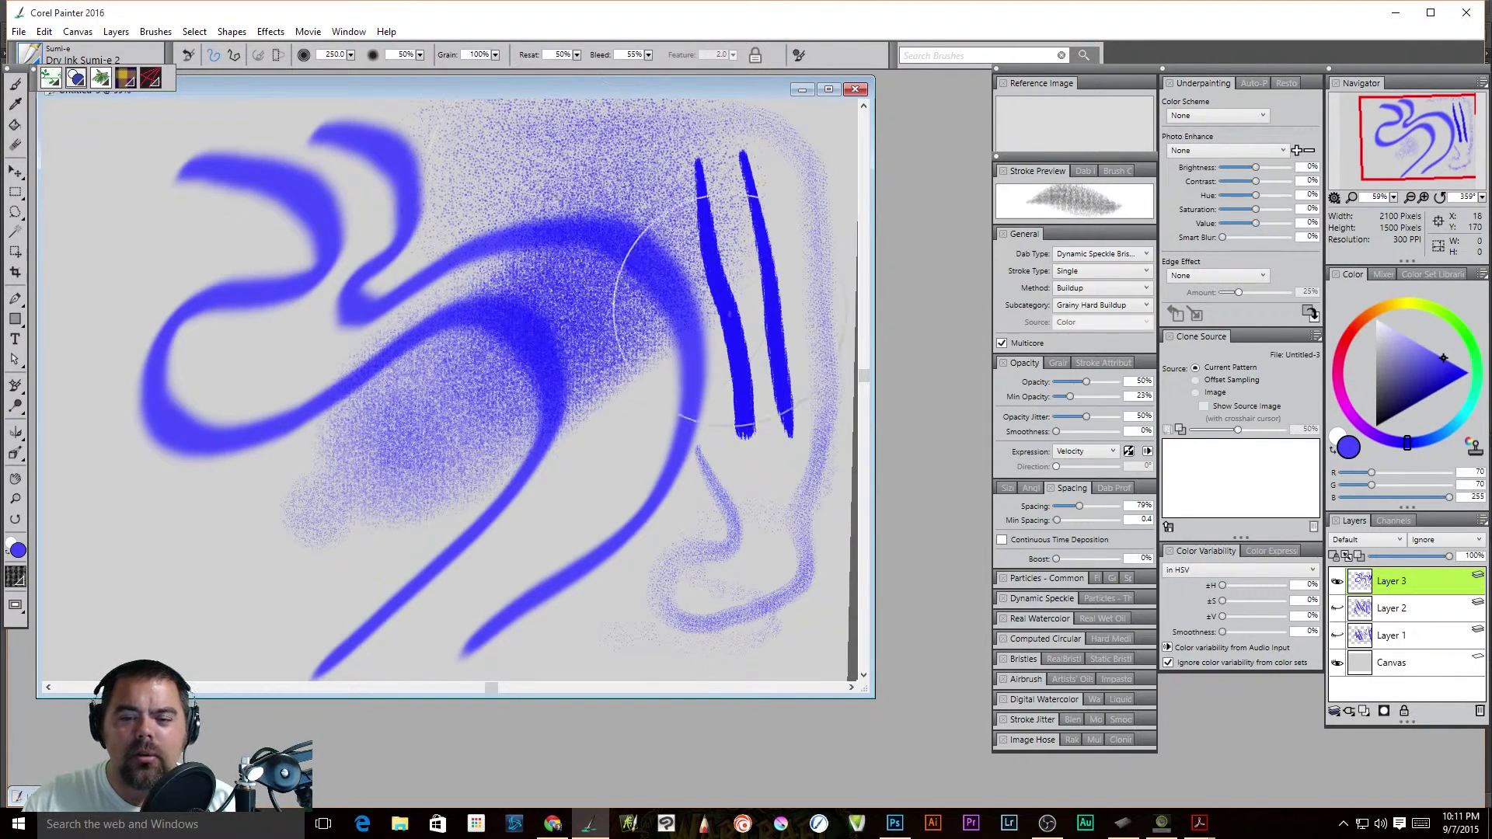
- At 2% spacing, paint a dense blue blob at the top left
left_click_drag(1077, 513, 1035, 498)
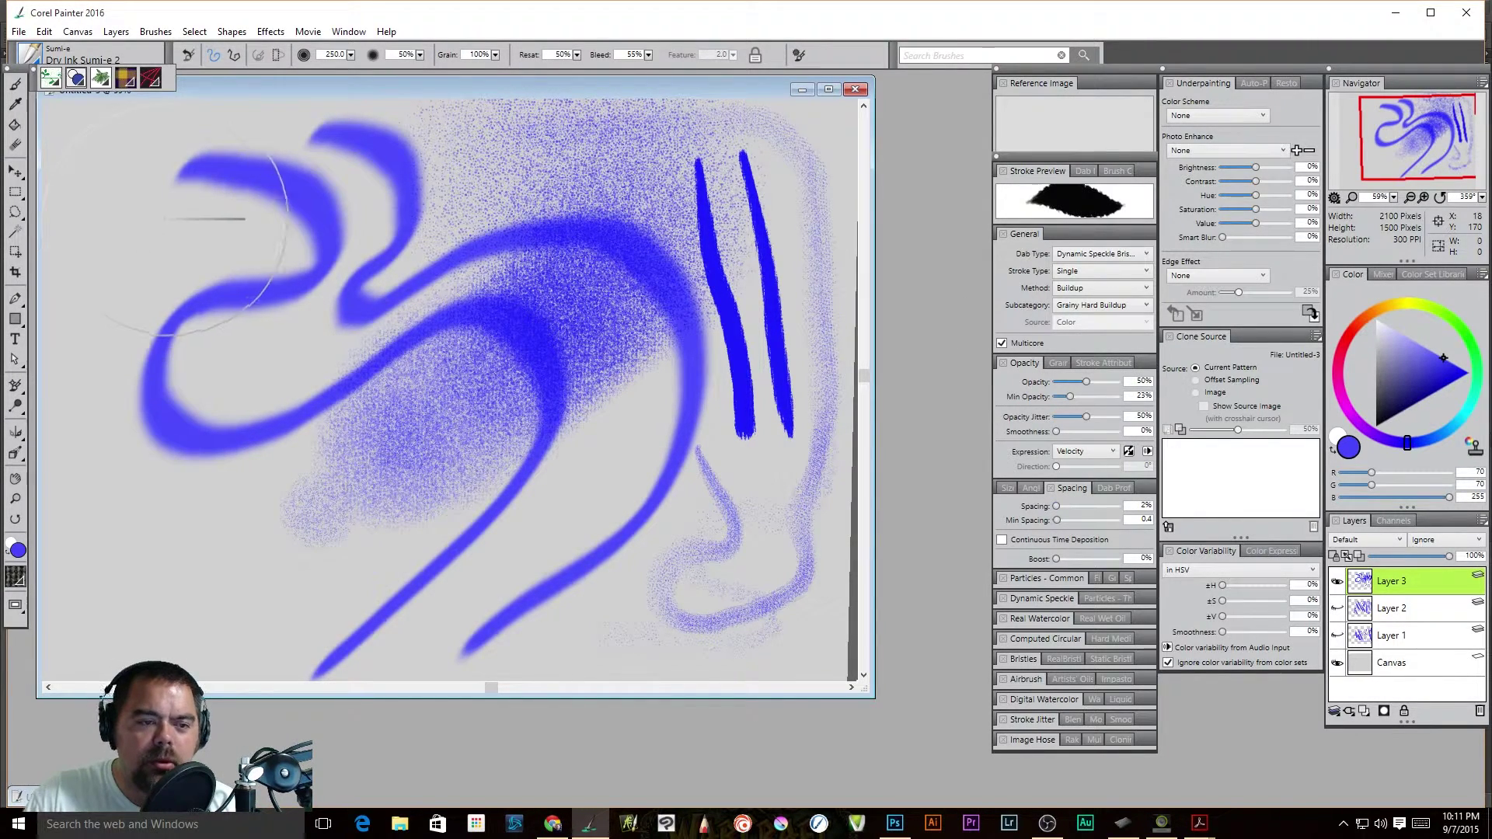
left_click(171, 214)
left_click_drag(171, 214, 173, 225)
left_click_drag(179, 238, 189, 304)
- At 15% spacing, paint a speckled blob at lower left and add scattered dabs mid-canvas
left_click_drag(1057, 506, 1060, 507)
left_click_drag(133, 536, 166, 554)
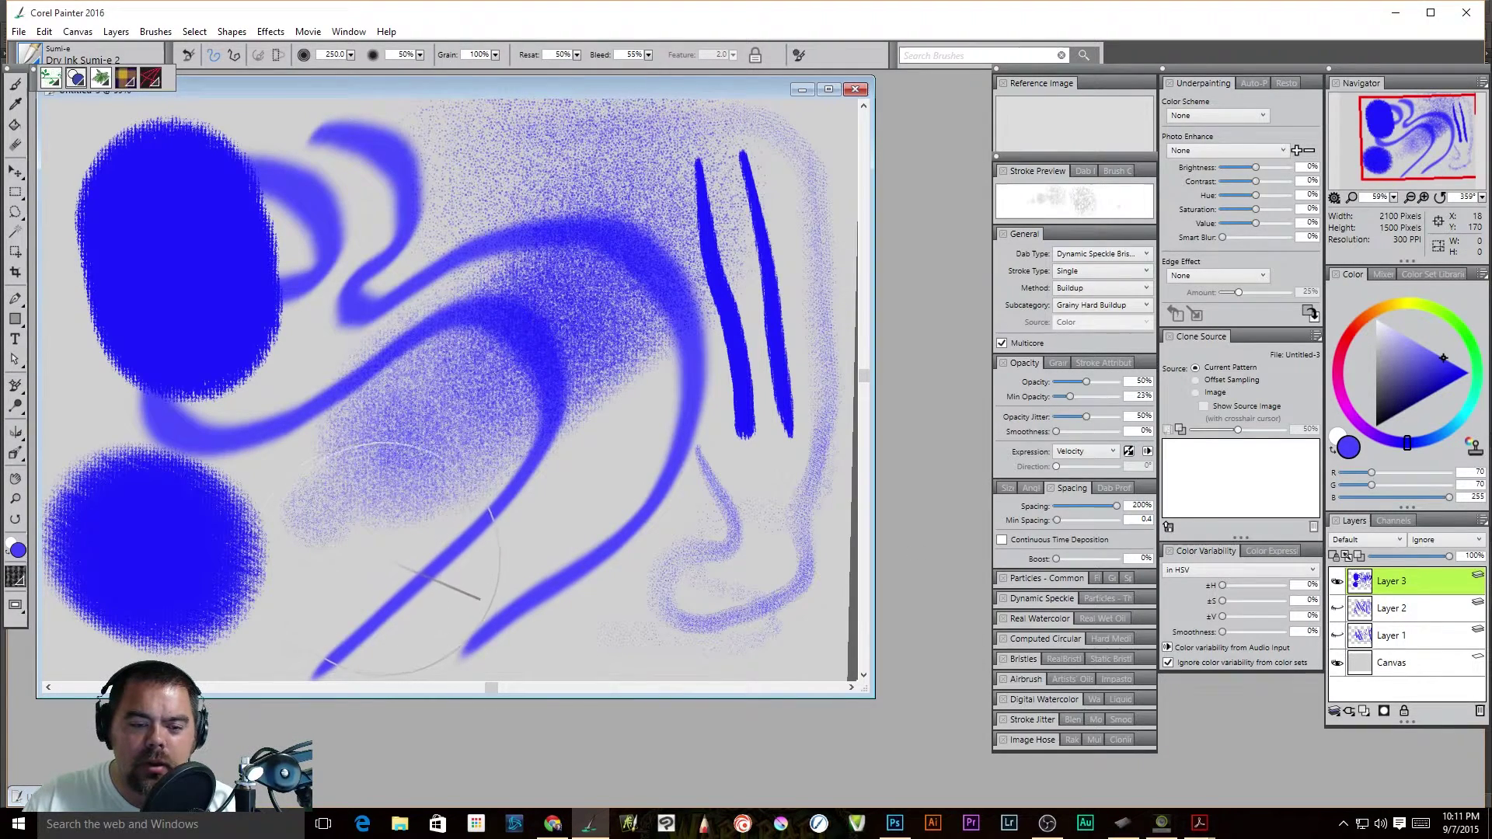
left_click(407, 547)
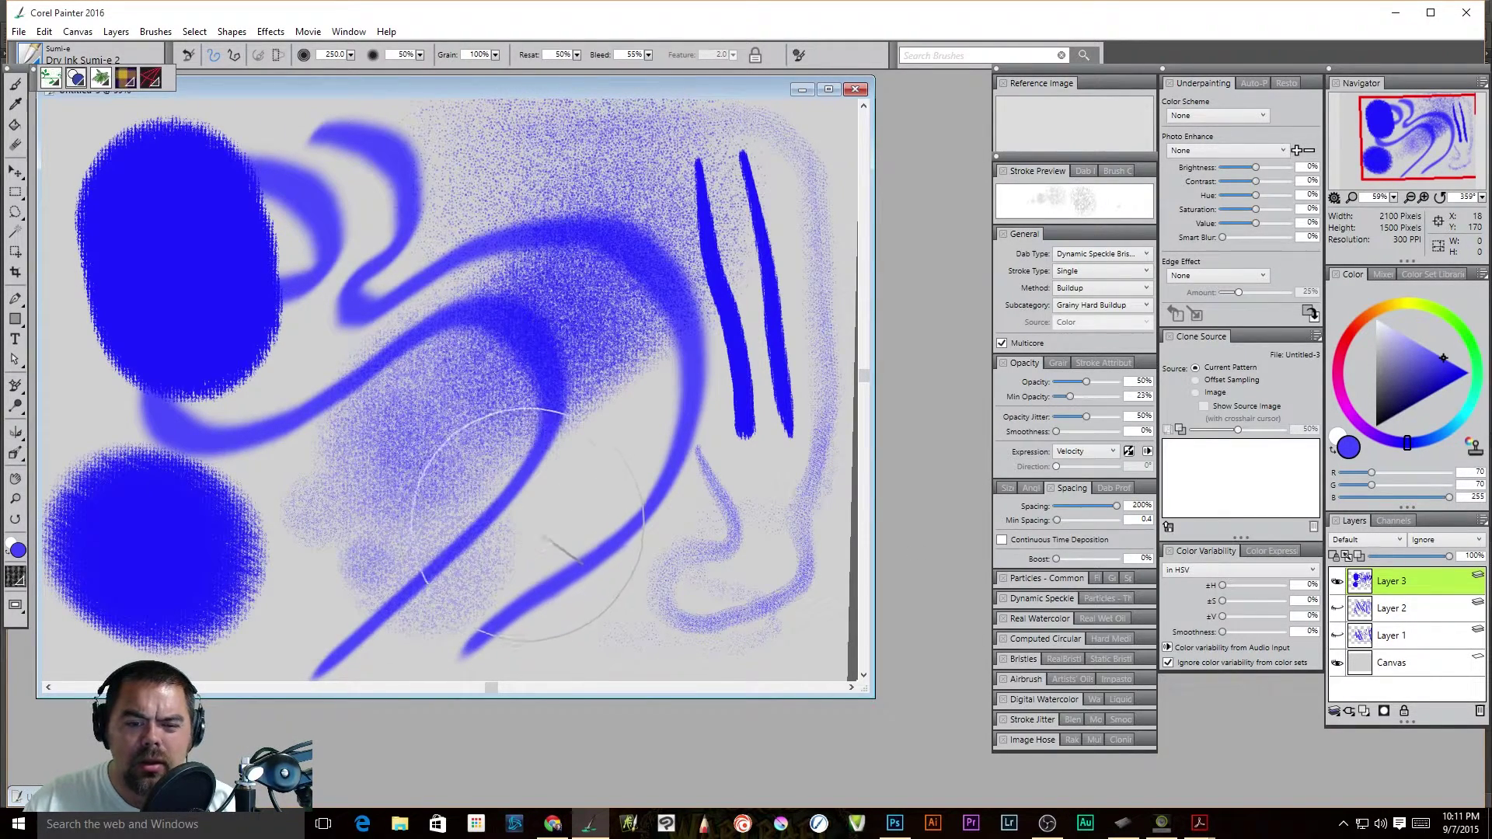
left_click(597, 471)
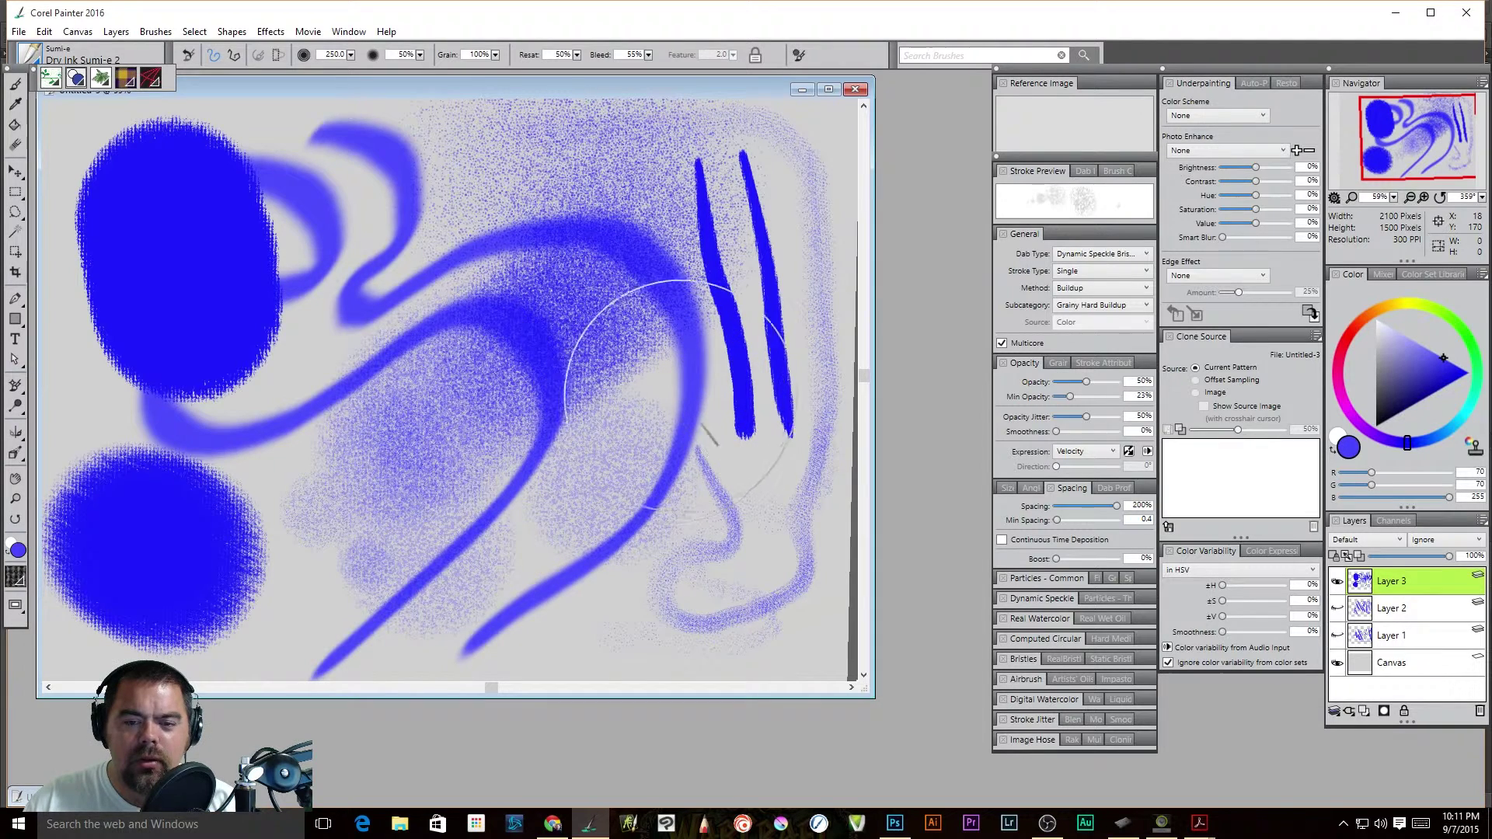
left_click(610, 202)
left_click(476, 293)
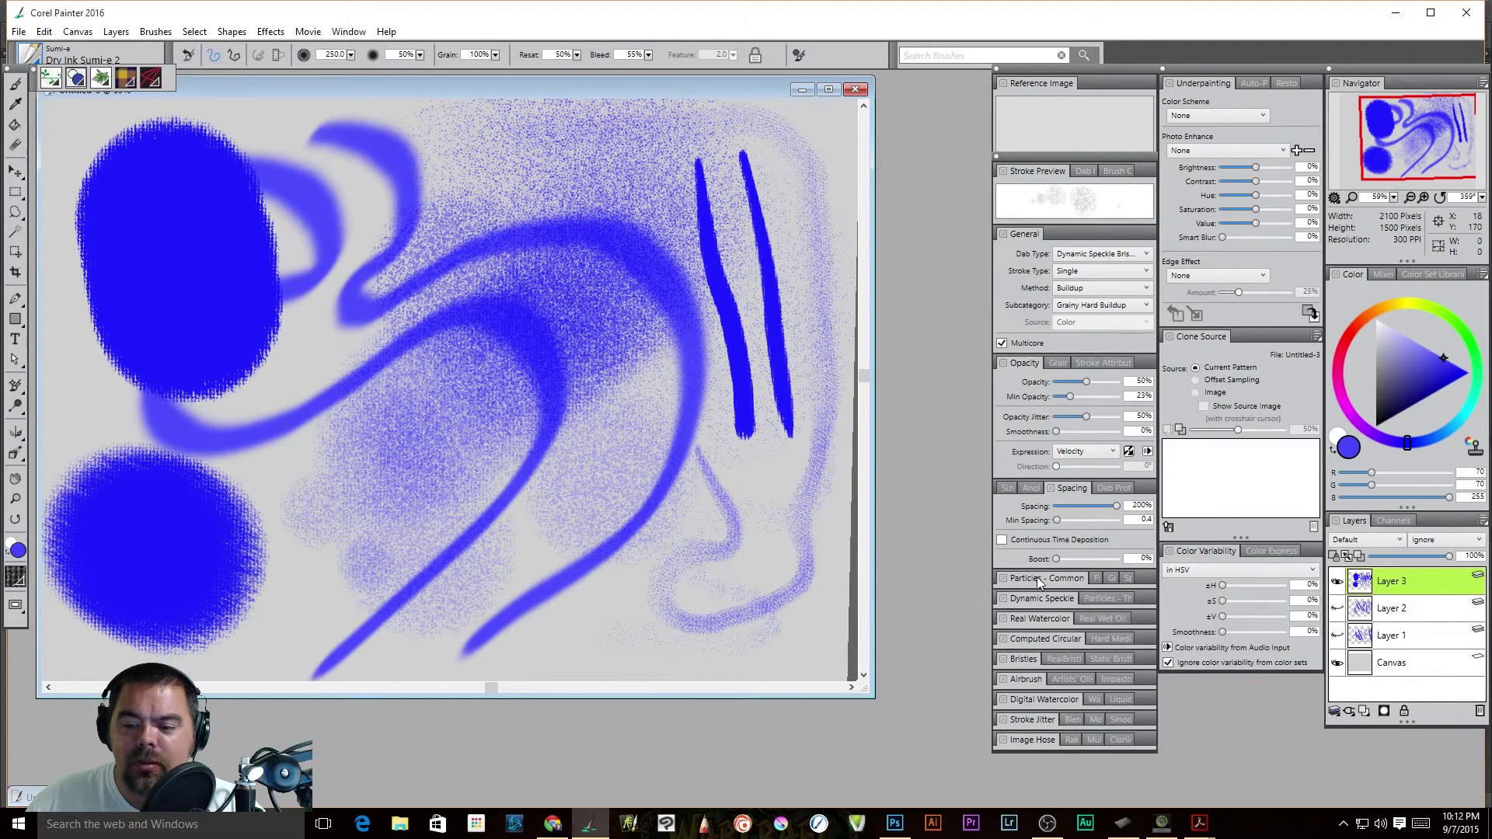
- Undo the last spray strokes, add an empty Layer 4 and hide Layer 3
mouse_move(1035, 561)
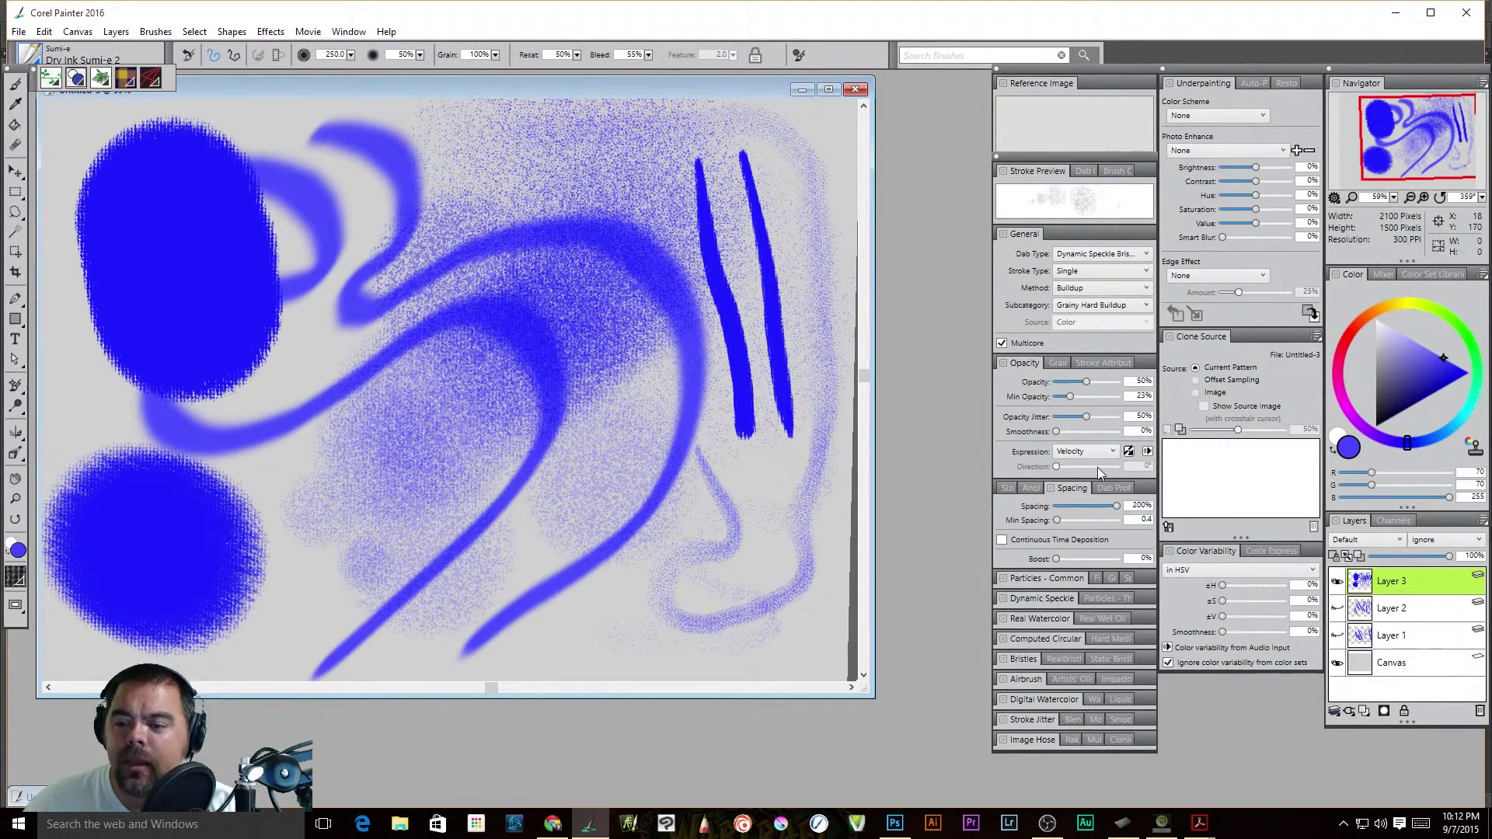
left_click(1114, 488)
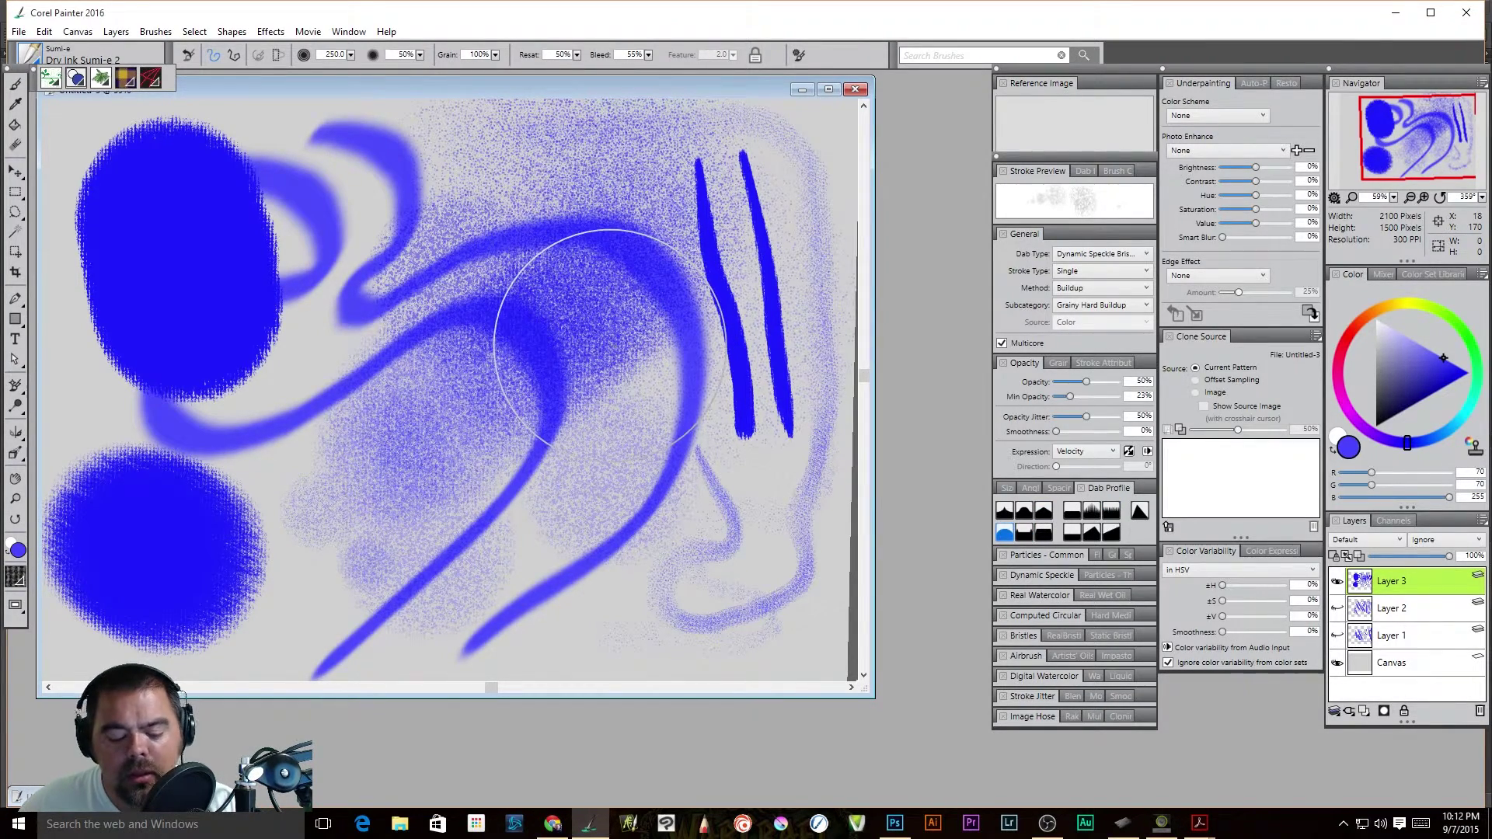
key("ctrl+z")
key("ctrl+z")
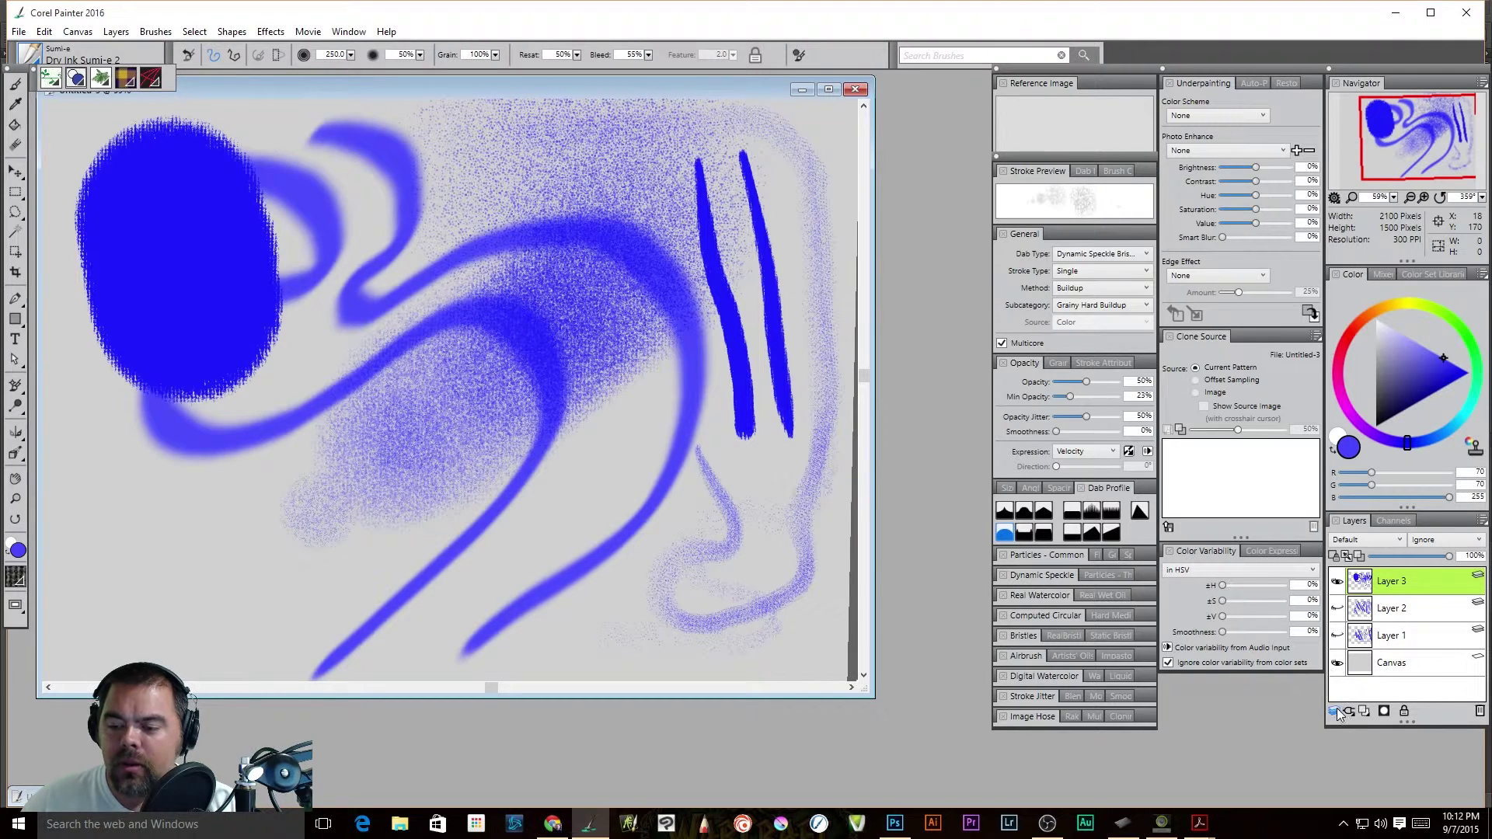
left_click(1365, 711)
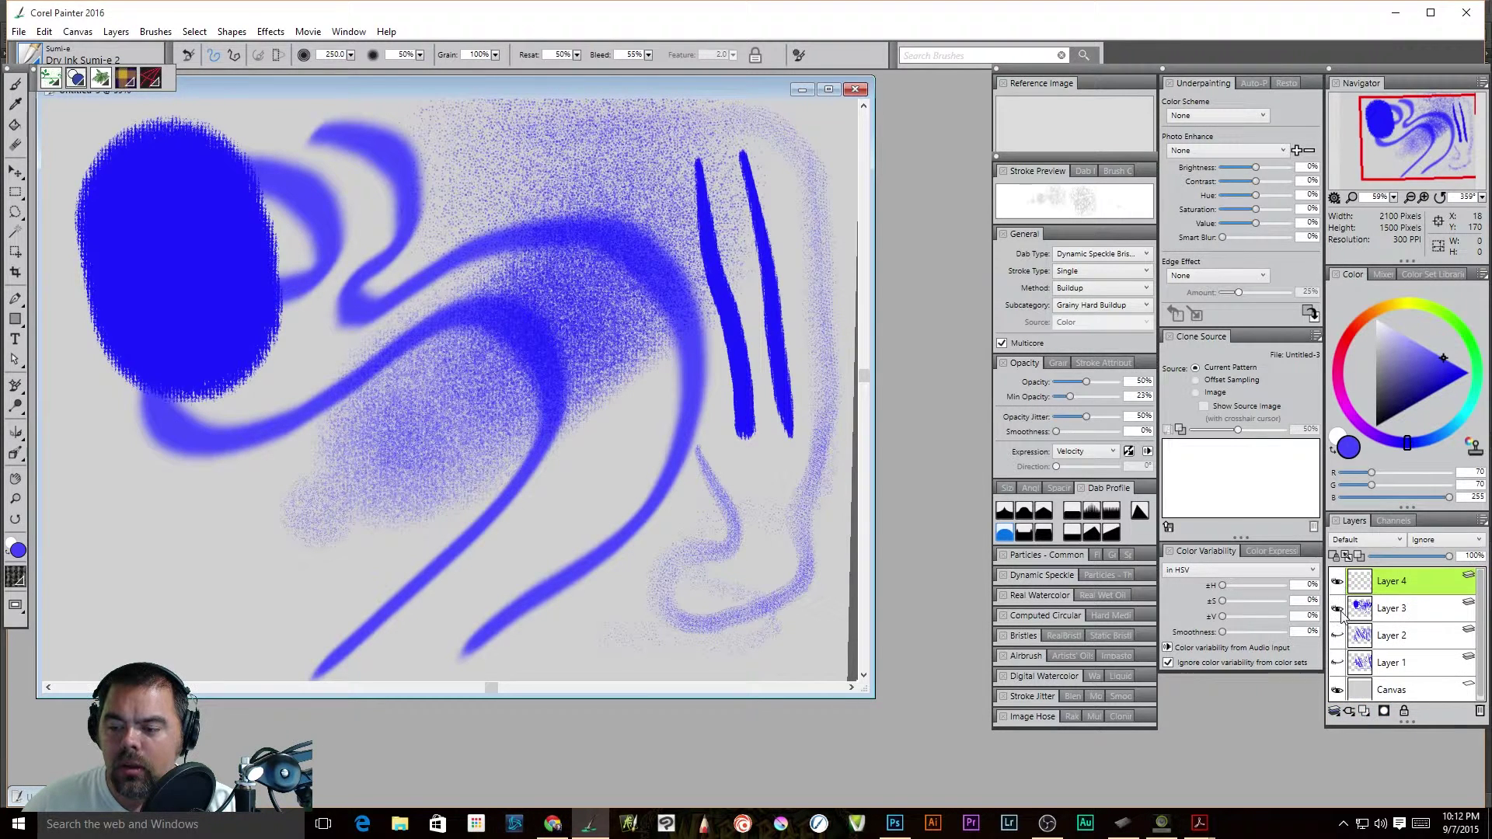
left_click(1337, 610)
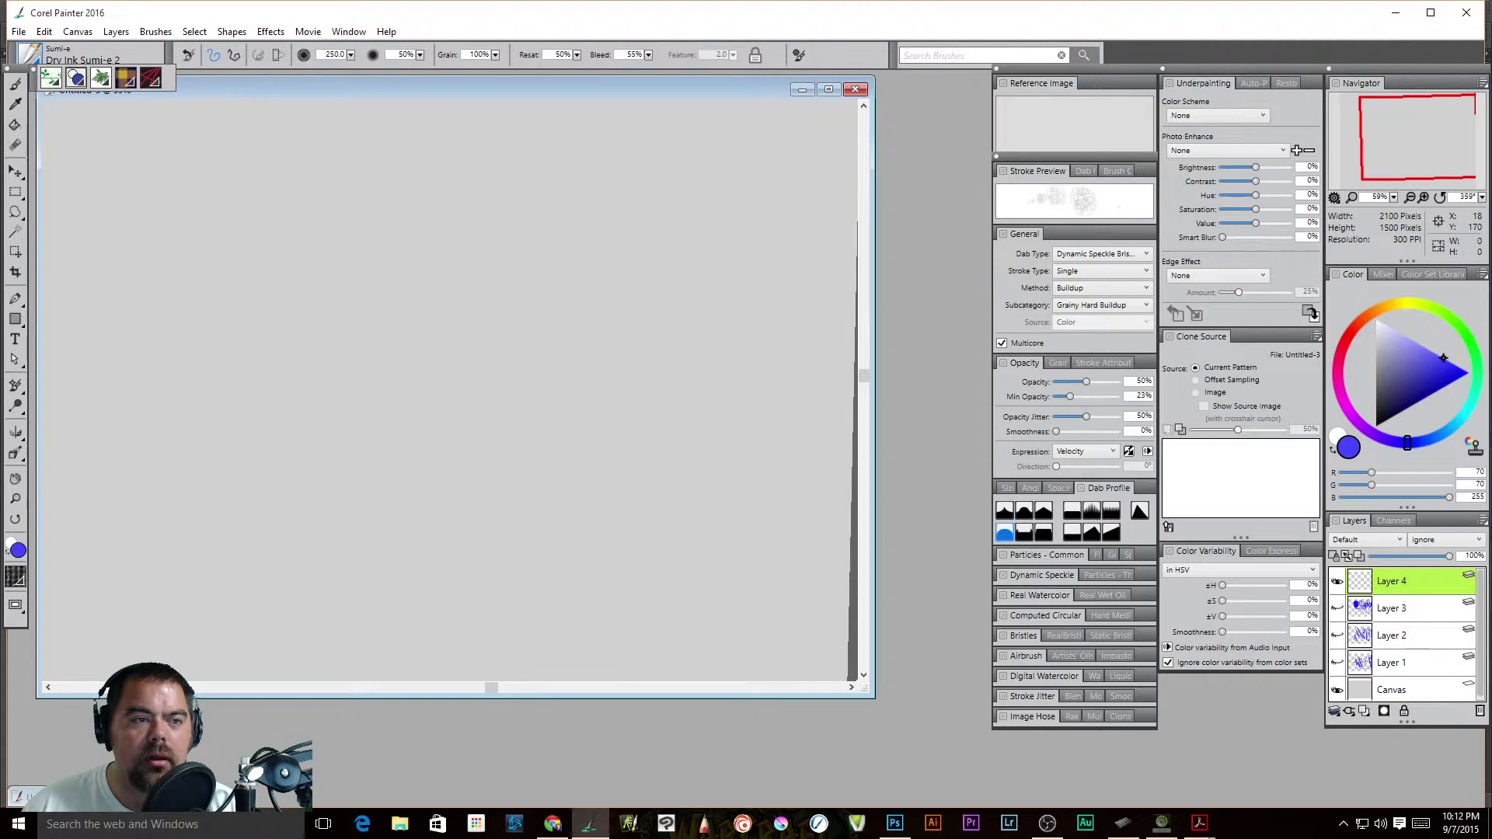
- Choose the Thick Acrylic Bristle brush from the Acrylics and Gouache category
left_click(35, 59)
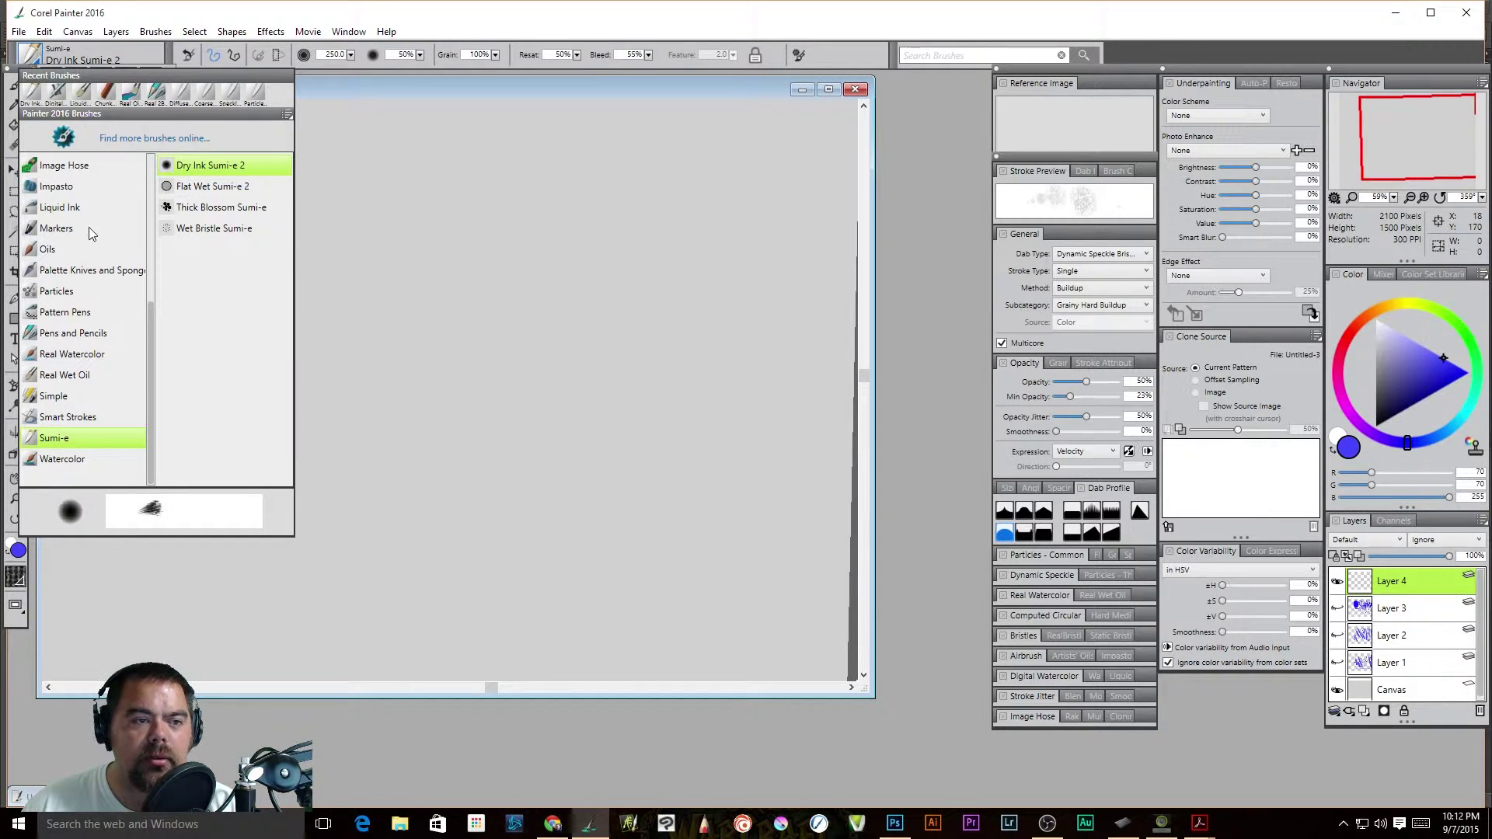
scroll(84, 186, "up", 4)
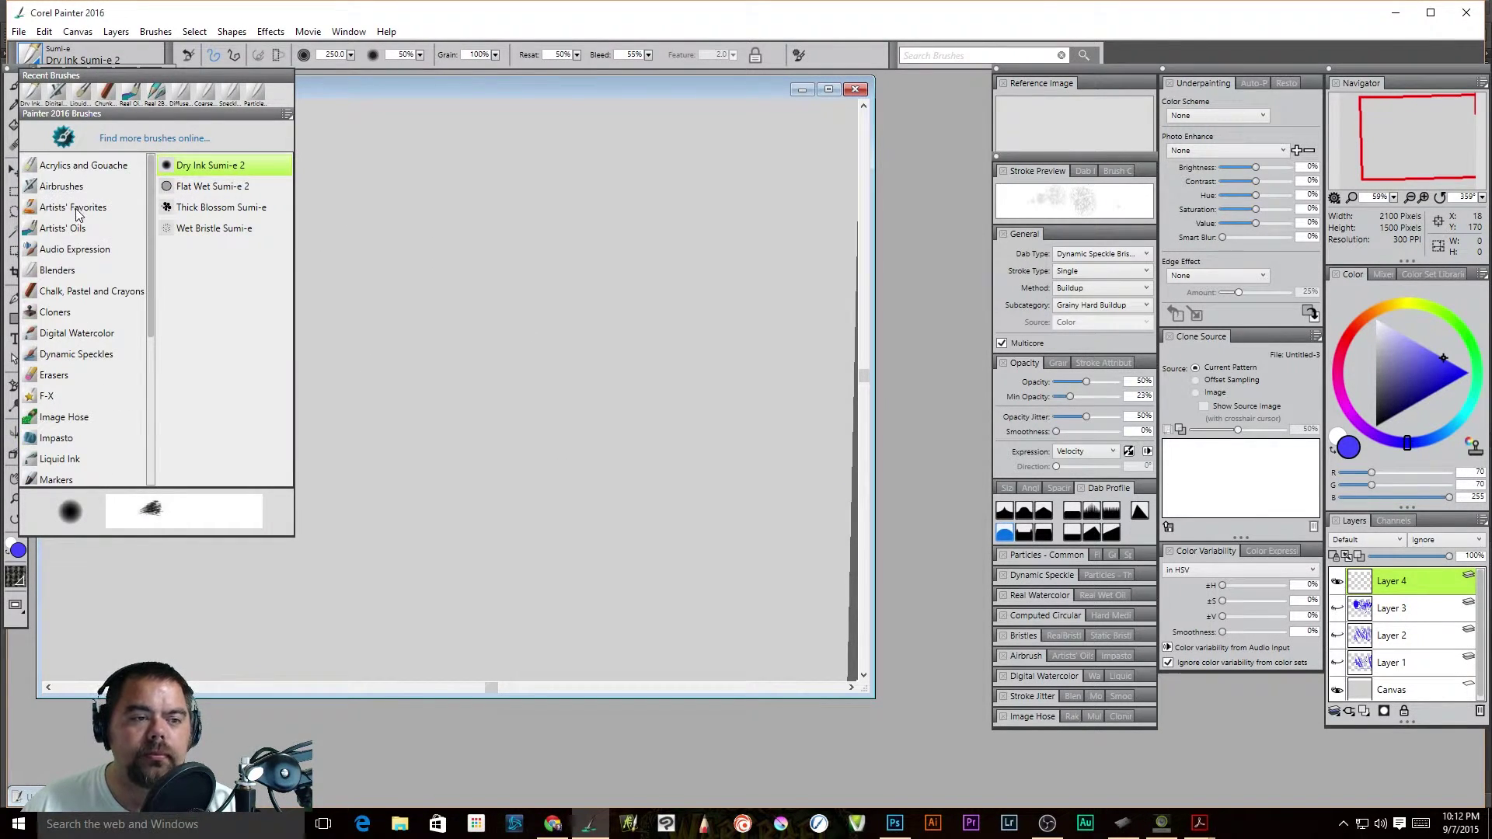
left_click(75, 208)
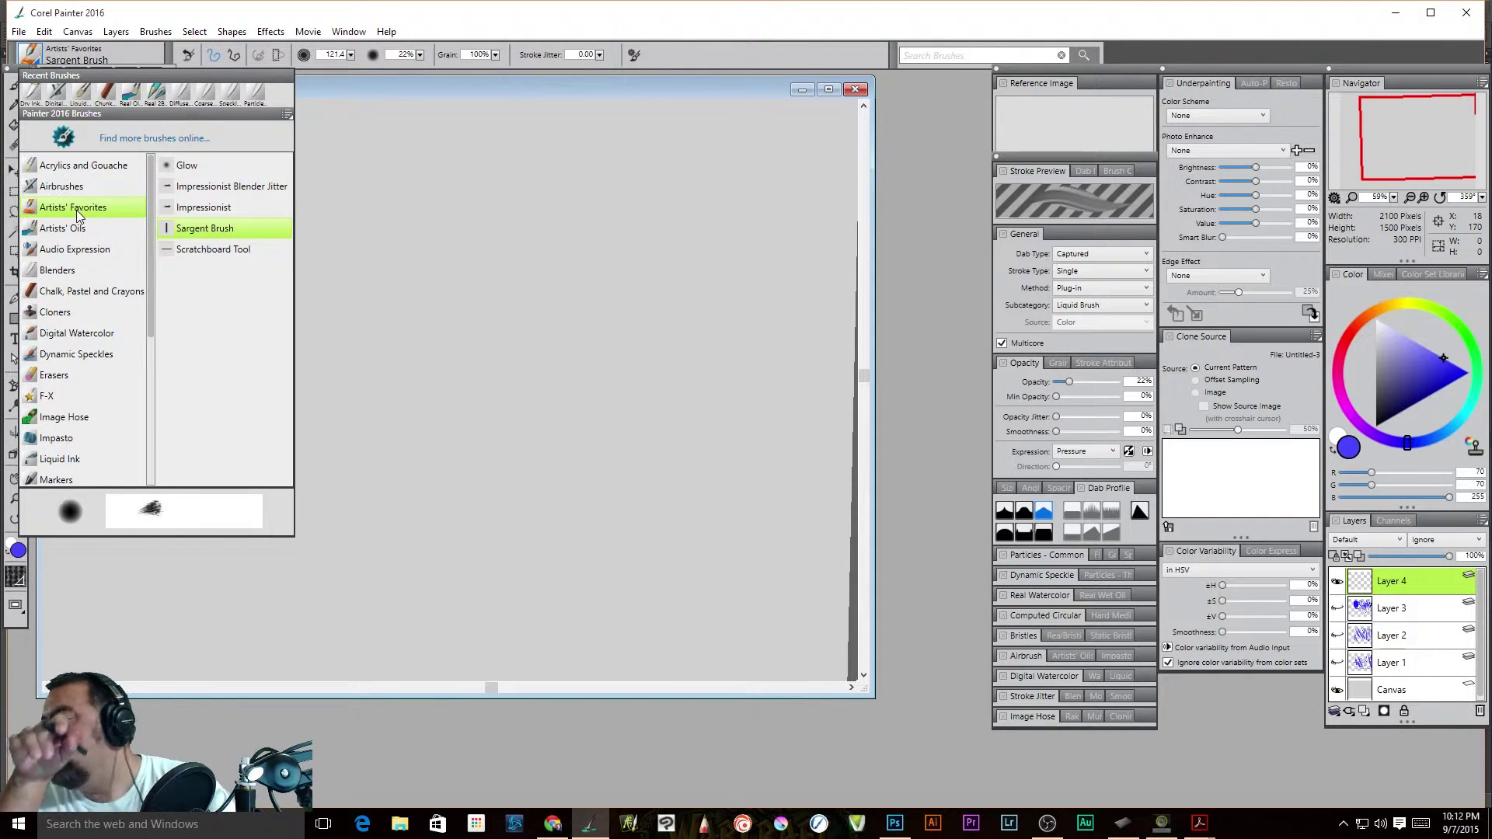
left_click(84, 166)
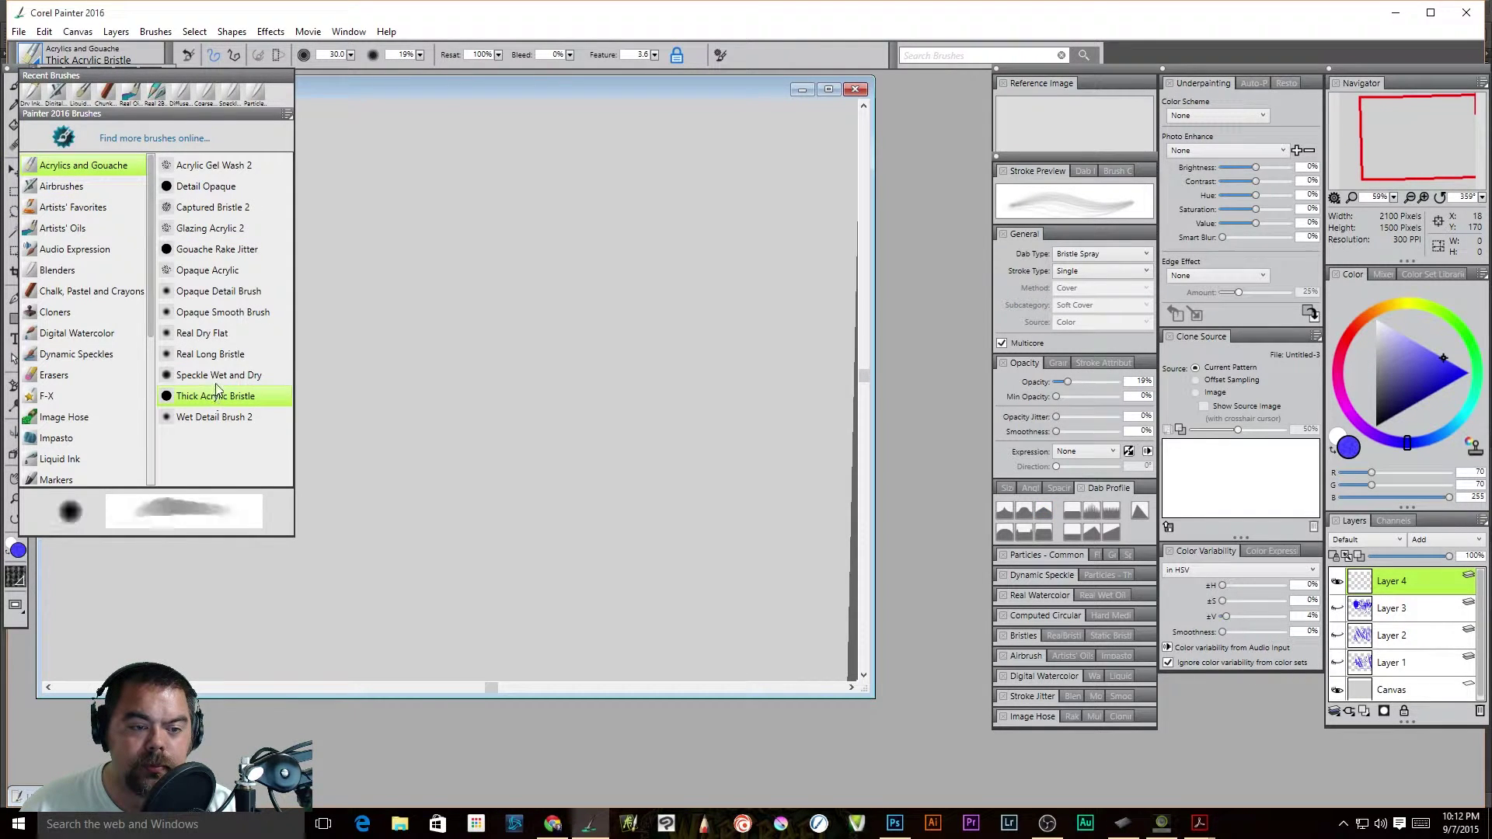
left_click(218, 398)
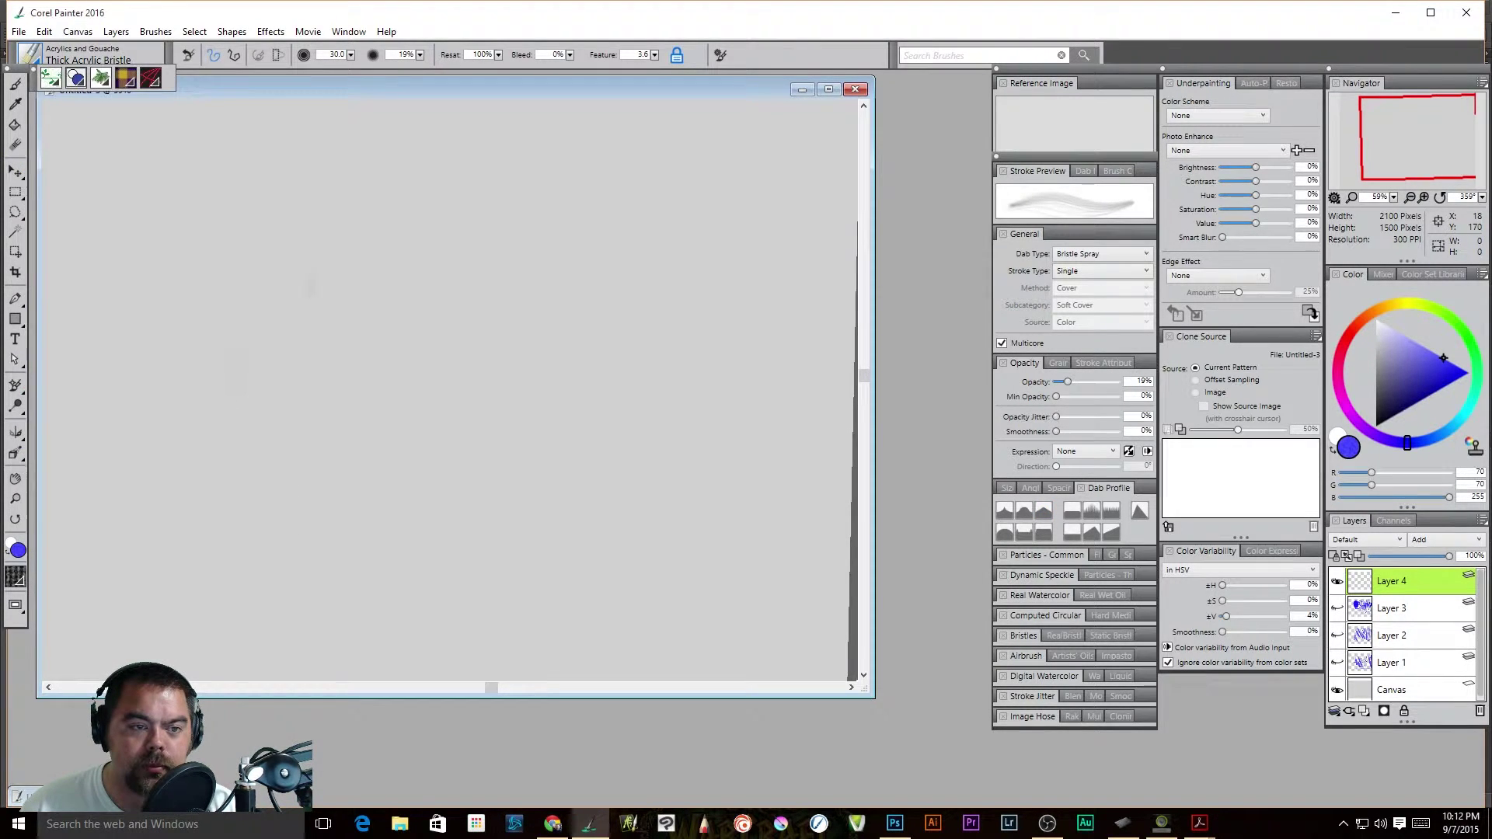
- Paint four diagonal Thick Acrylic Bristle test strokes across Layer 4
mouse_move(737, 315)
left_mouse_down()
mouse_move(701, 403)
mouse_move(614, 484)
left_mouse_up()
left_click_drag(664, 227, 584, 465)
left_click_drag(633, 183, 556, 457)
mouse_move(365, 223)
left_mouse_down()
mouse_move(348, 411)
mouse_move(311, 509)
left_mouse_up()
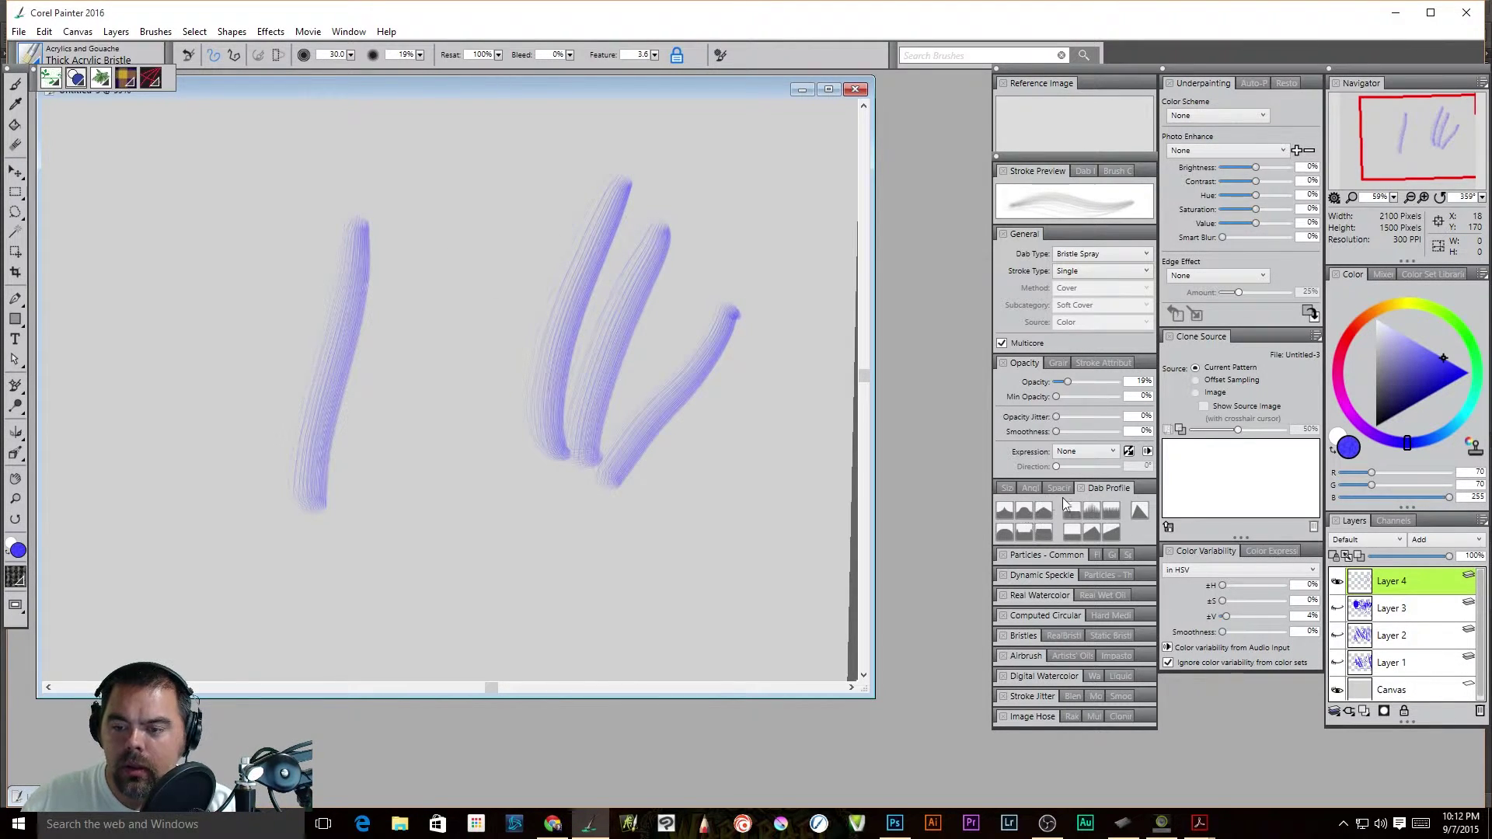
left_click(35, 52)
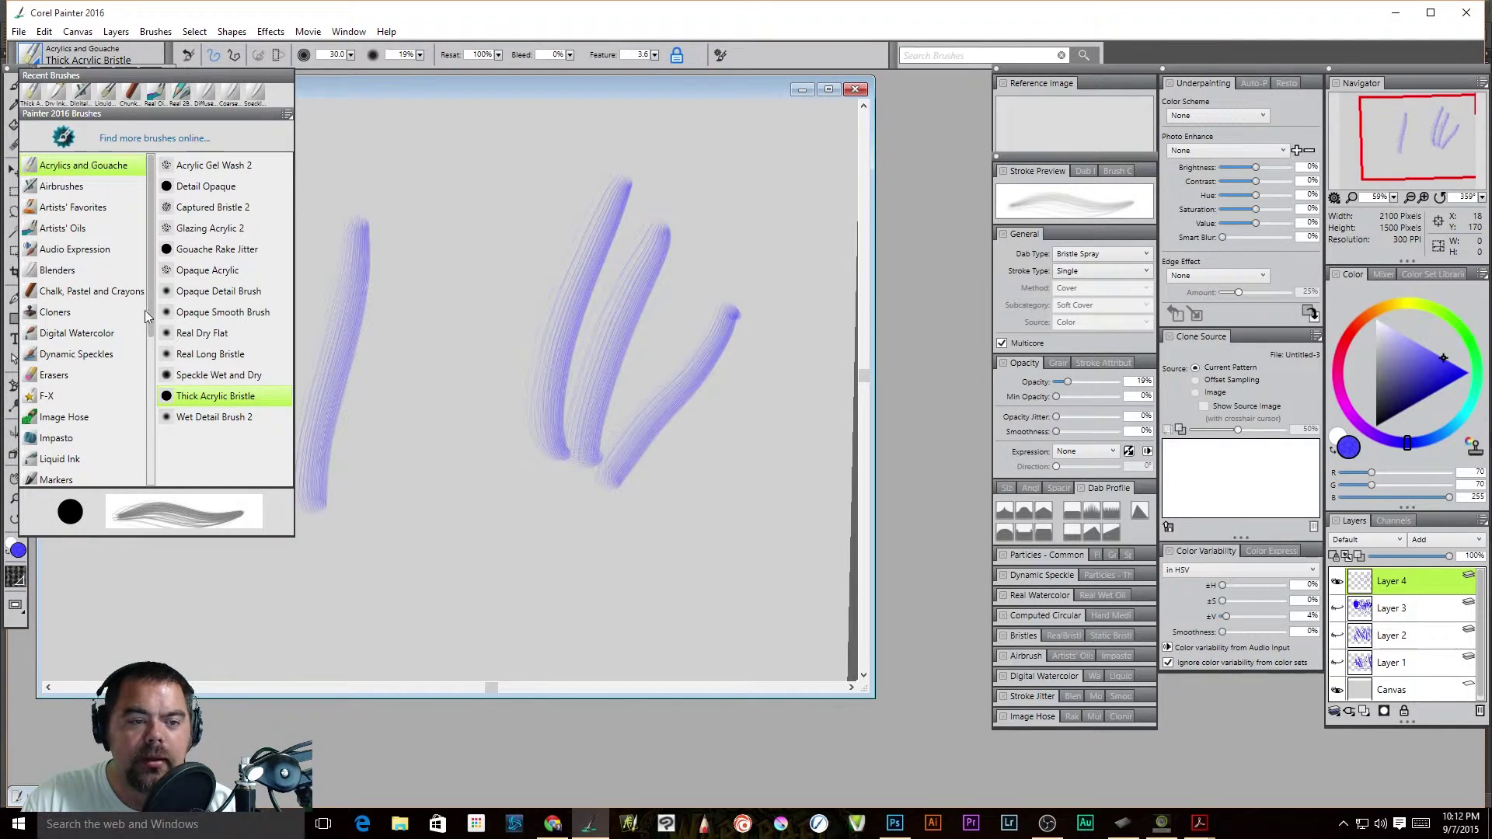
- Pick Dry Ink Sumi-e 2 from the Sumi-e category and dab a test mark
left_click_drag(152, 318, 150, 479)
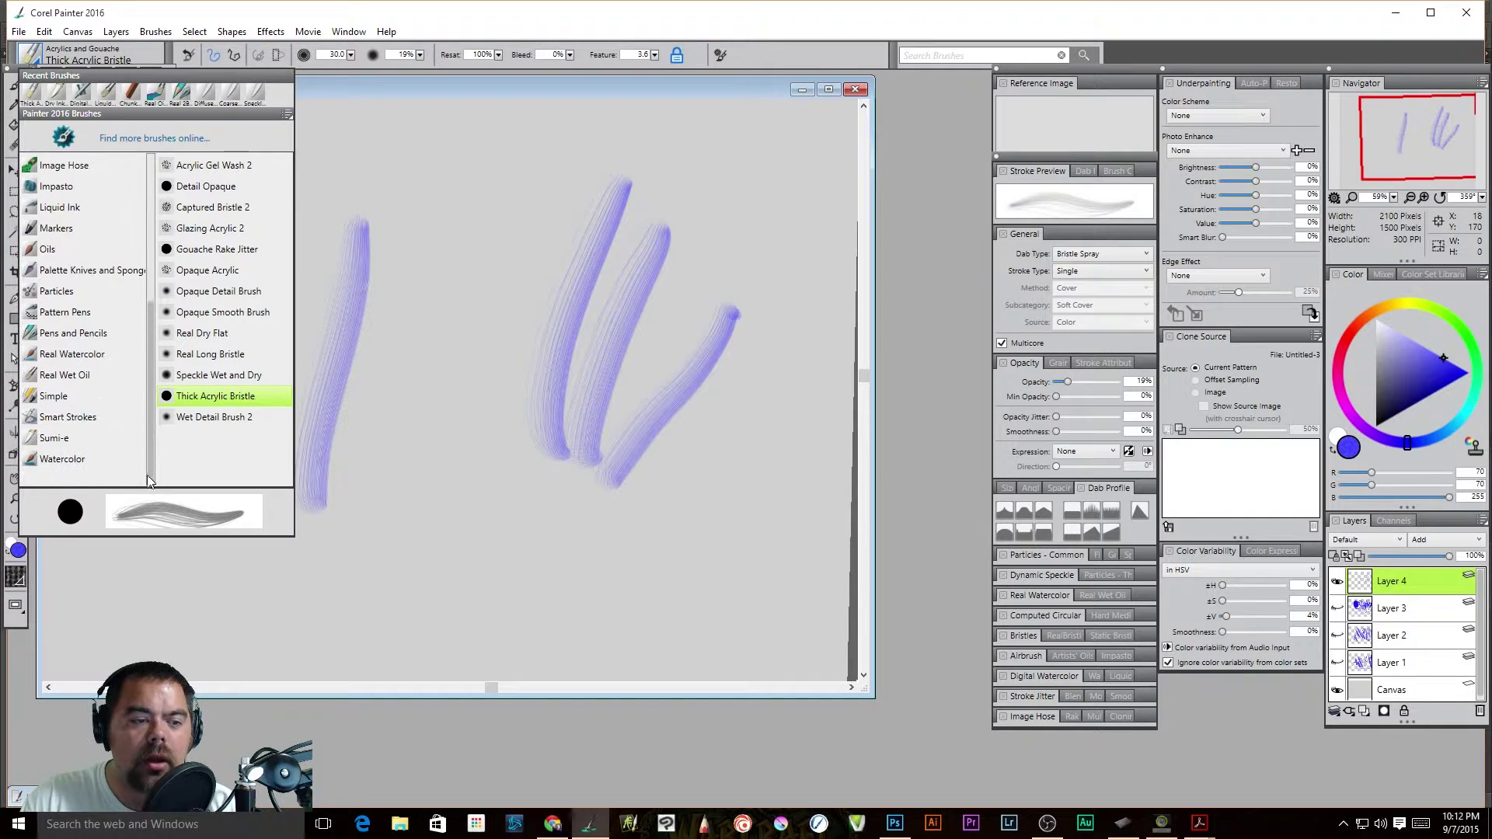
left_click(66, 439)
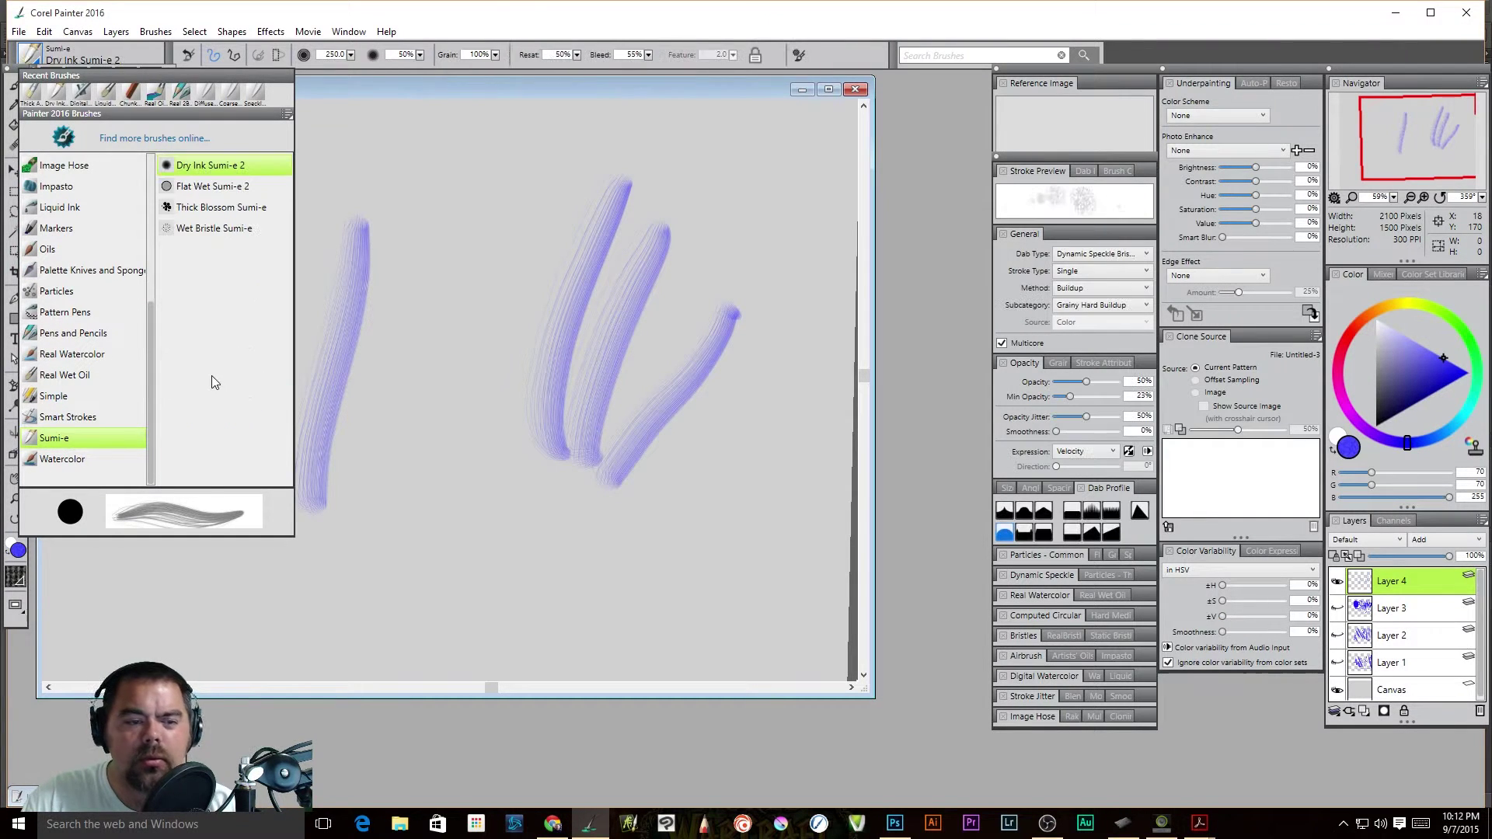
left_click(437, 237)
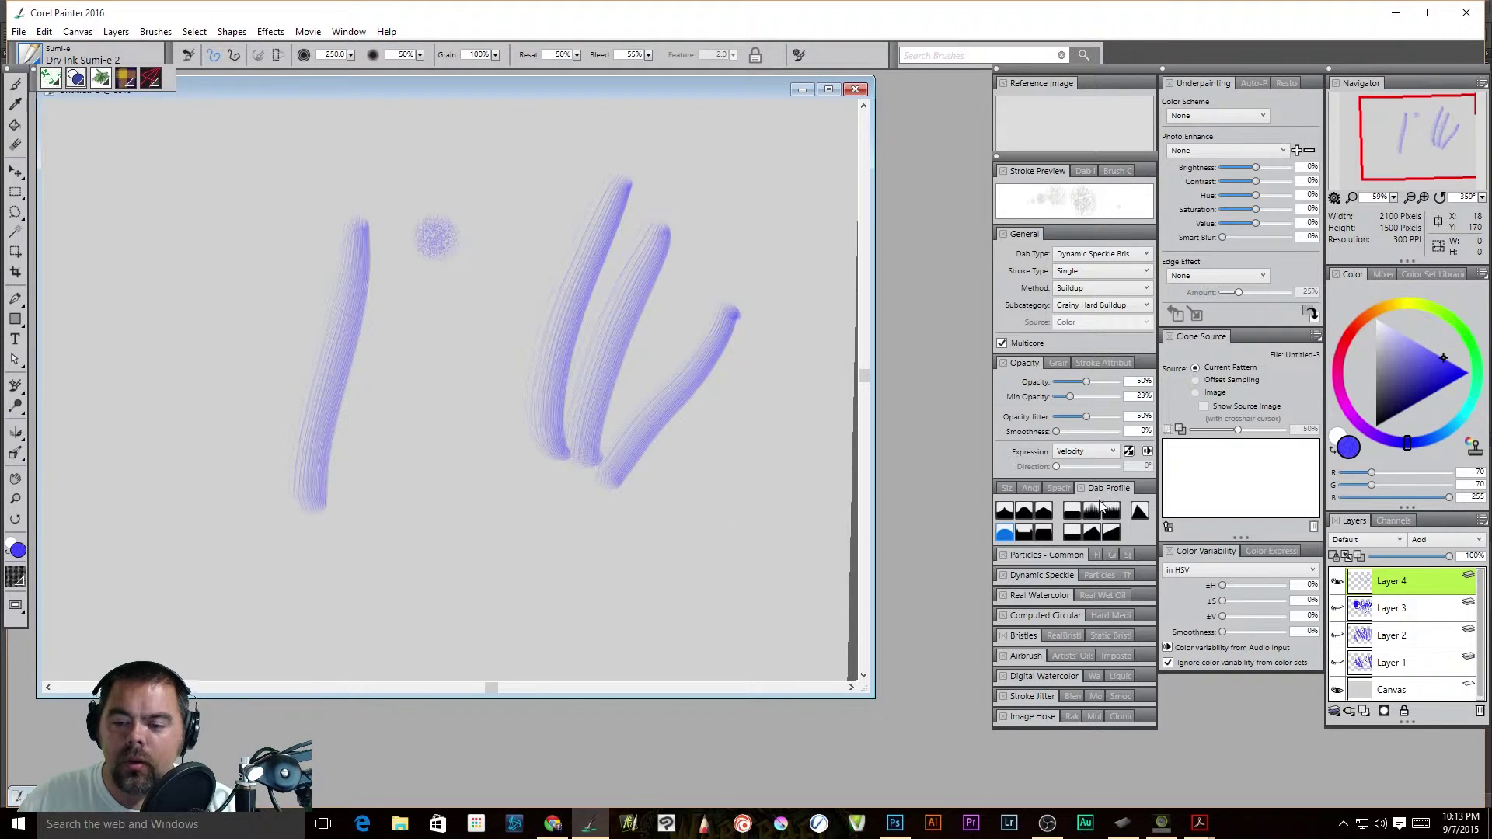
- Set the brush spacing to 88% and the brush size to 37.9
left_click(1059, 488)
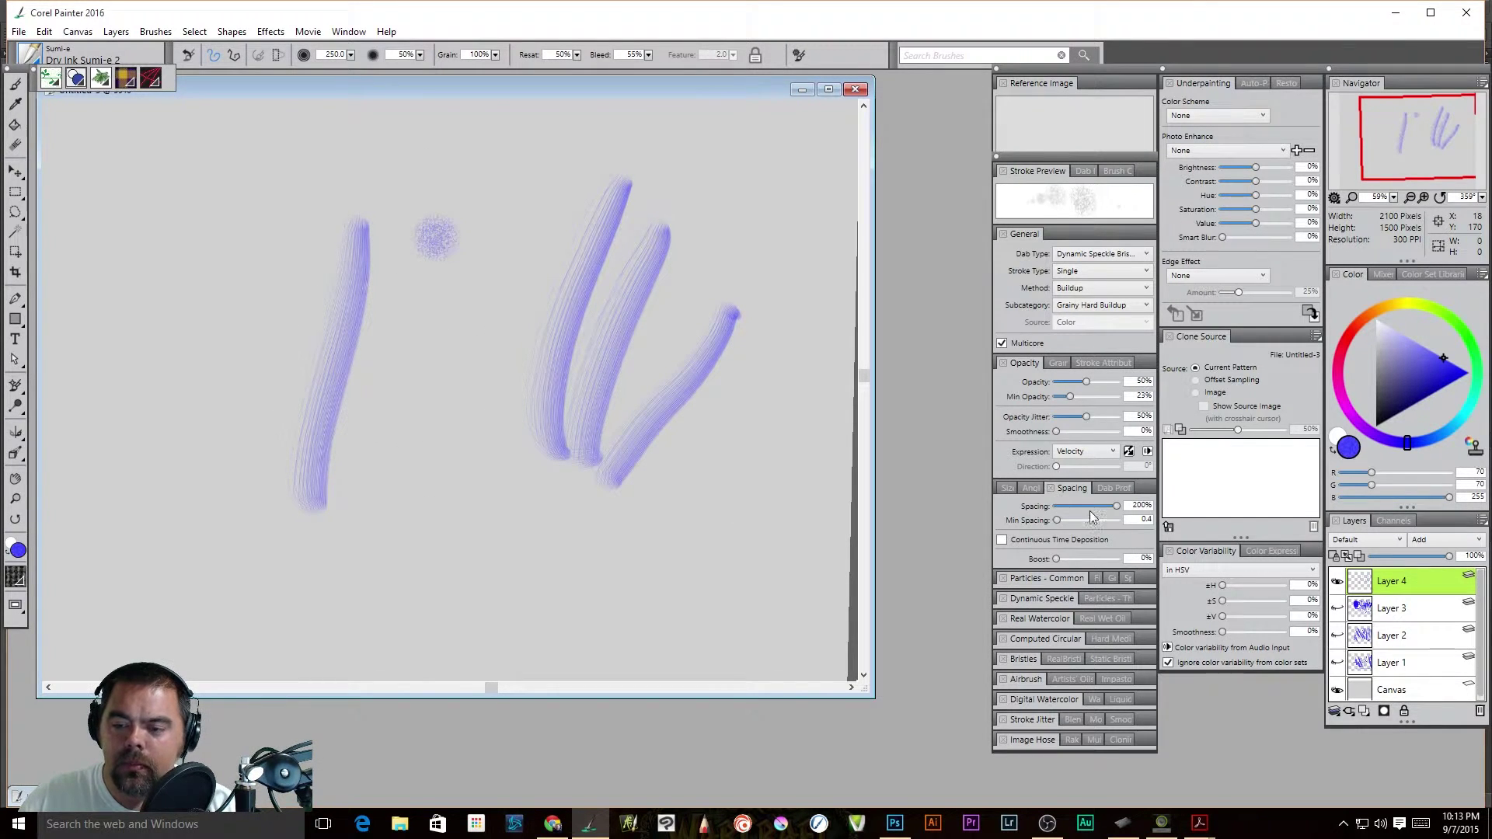
left_click(1061, 507)
left_click(1059, 506)
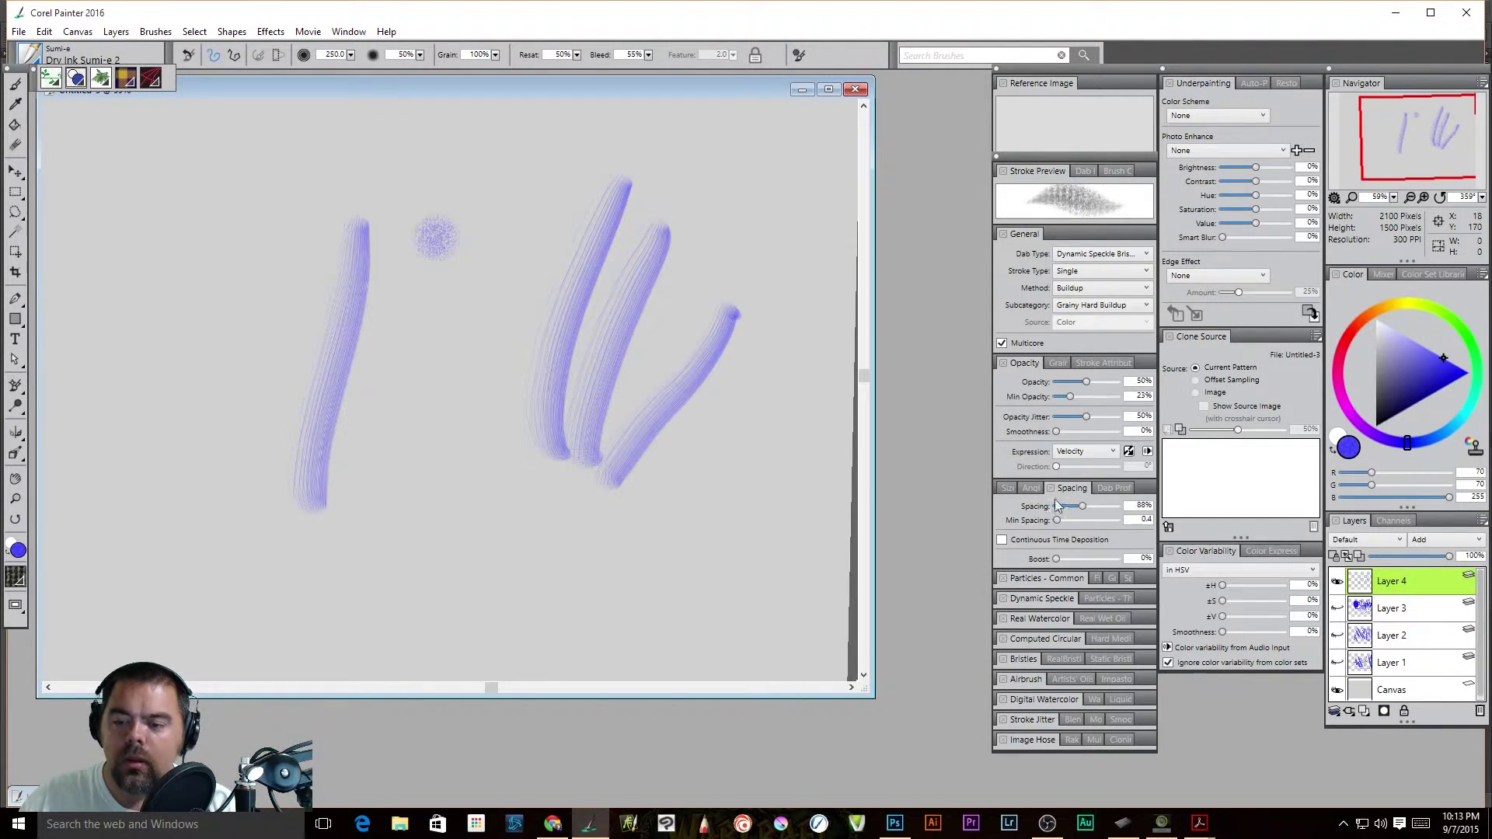
left_click(1111, 489)
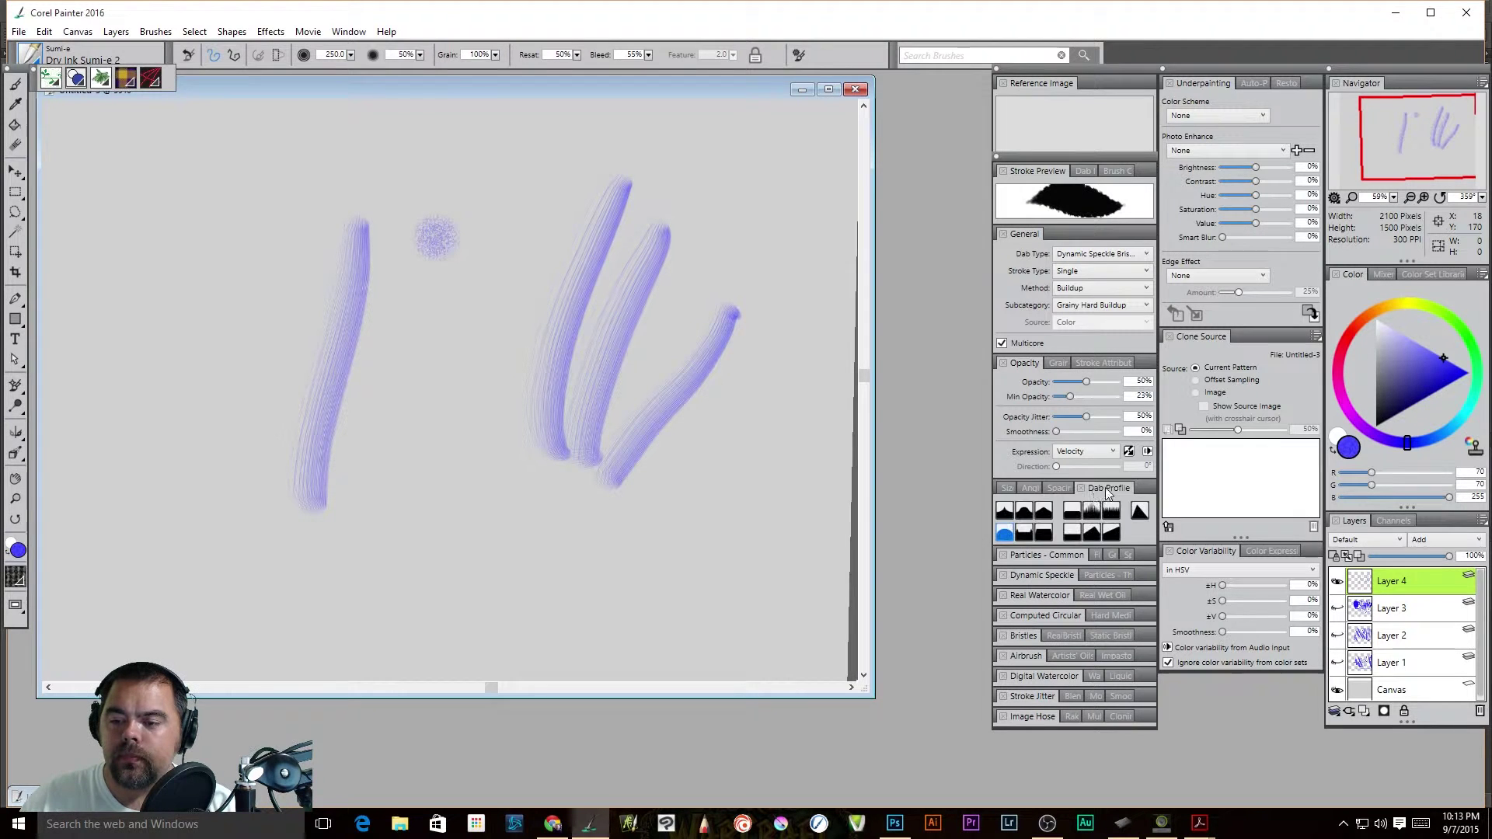
left_click_drag(186, 276, 335, 144)
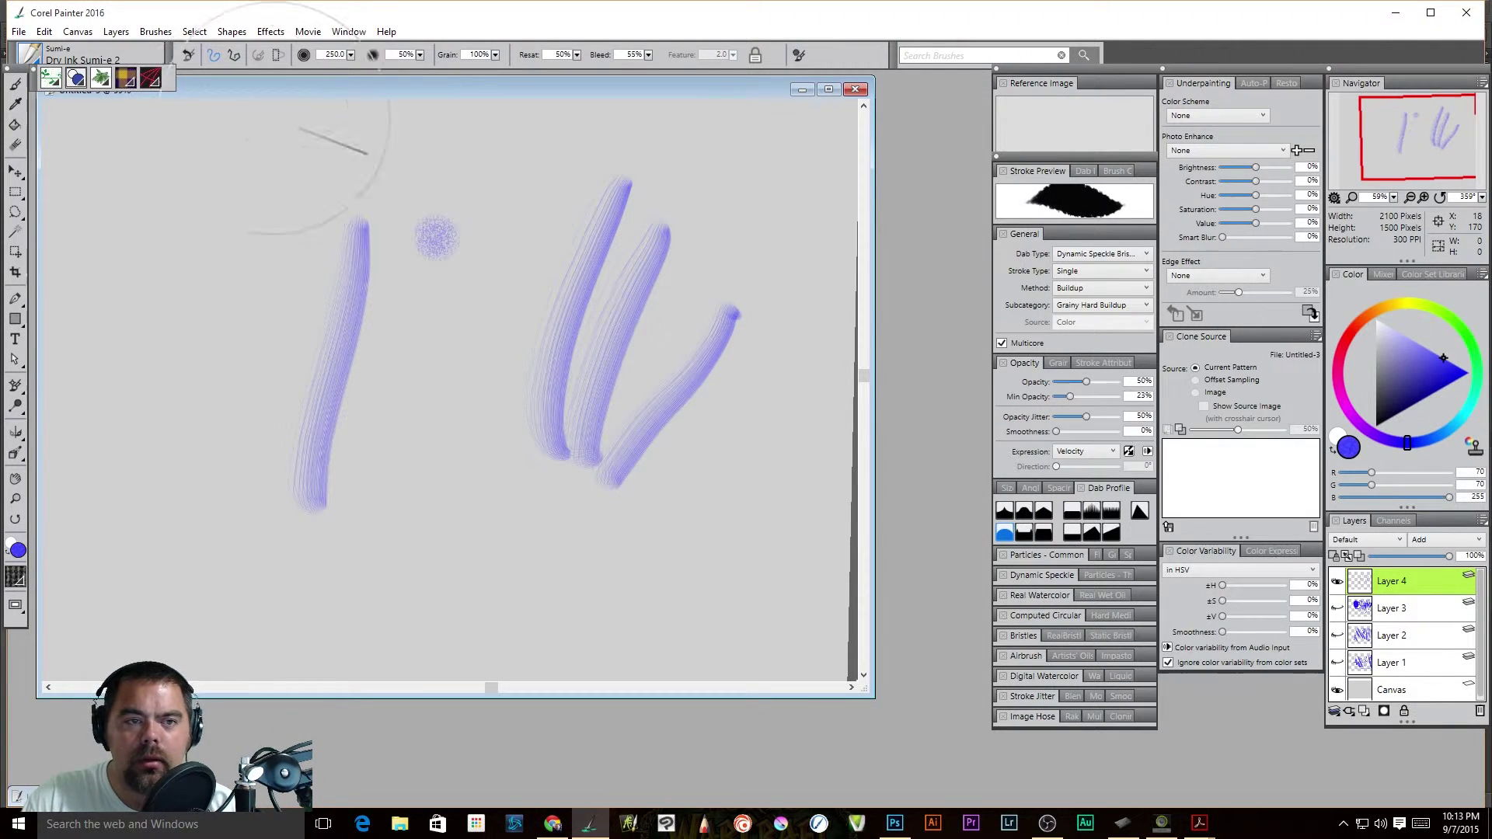
left_click(351, 54)
left_click_drag(230, 65, 198, 65)
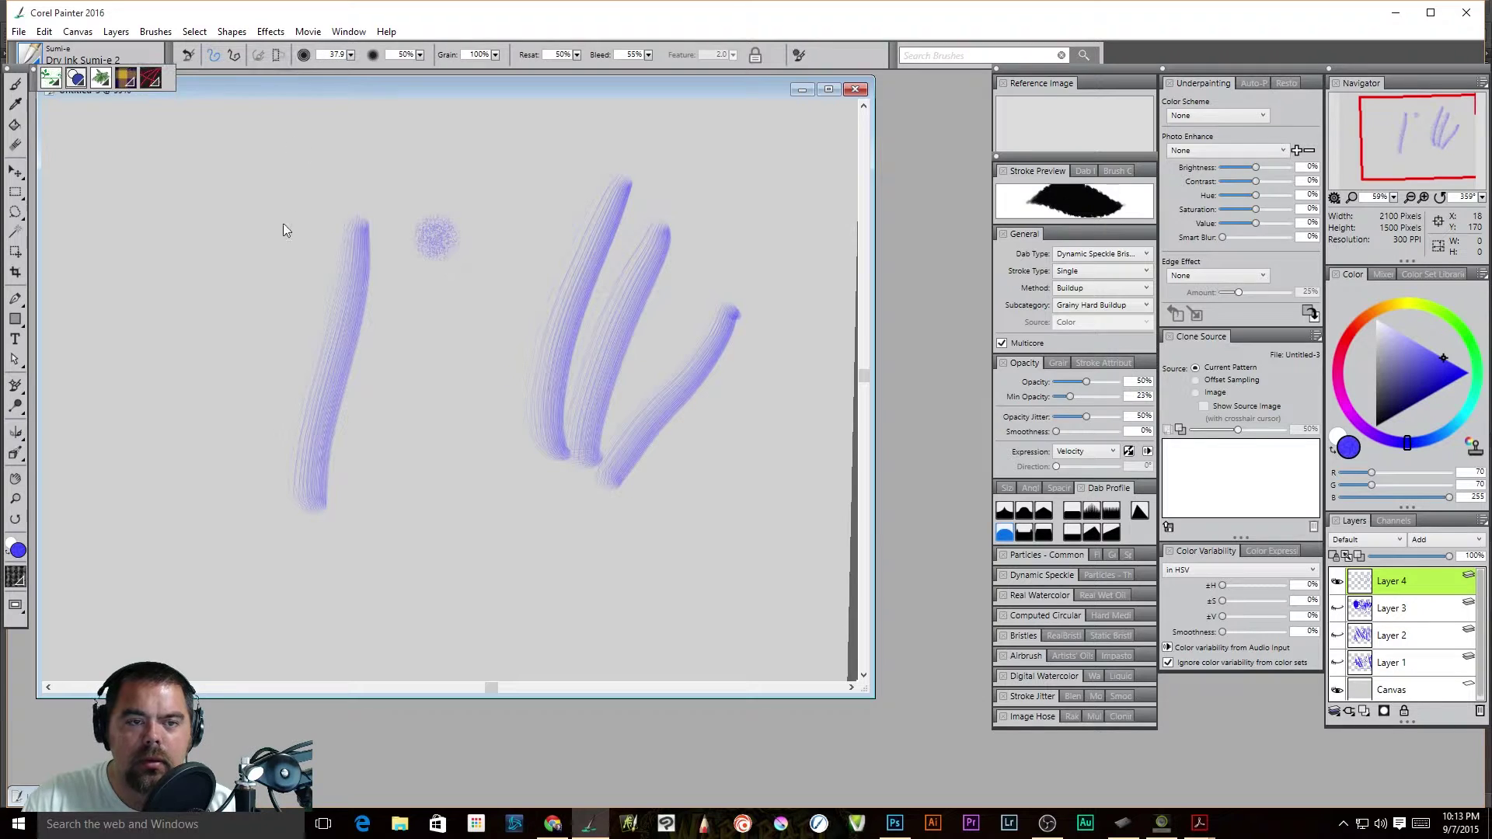
- Paint solid blue vertical strokes at left, centre and right while switching dab profiles
left_click_drag(250, 131, 253, 416)
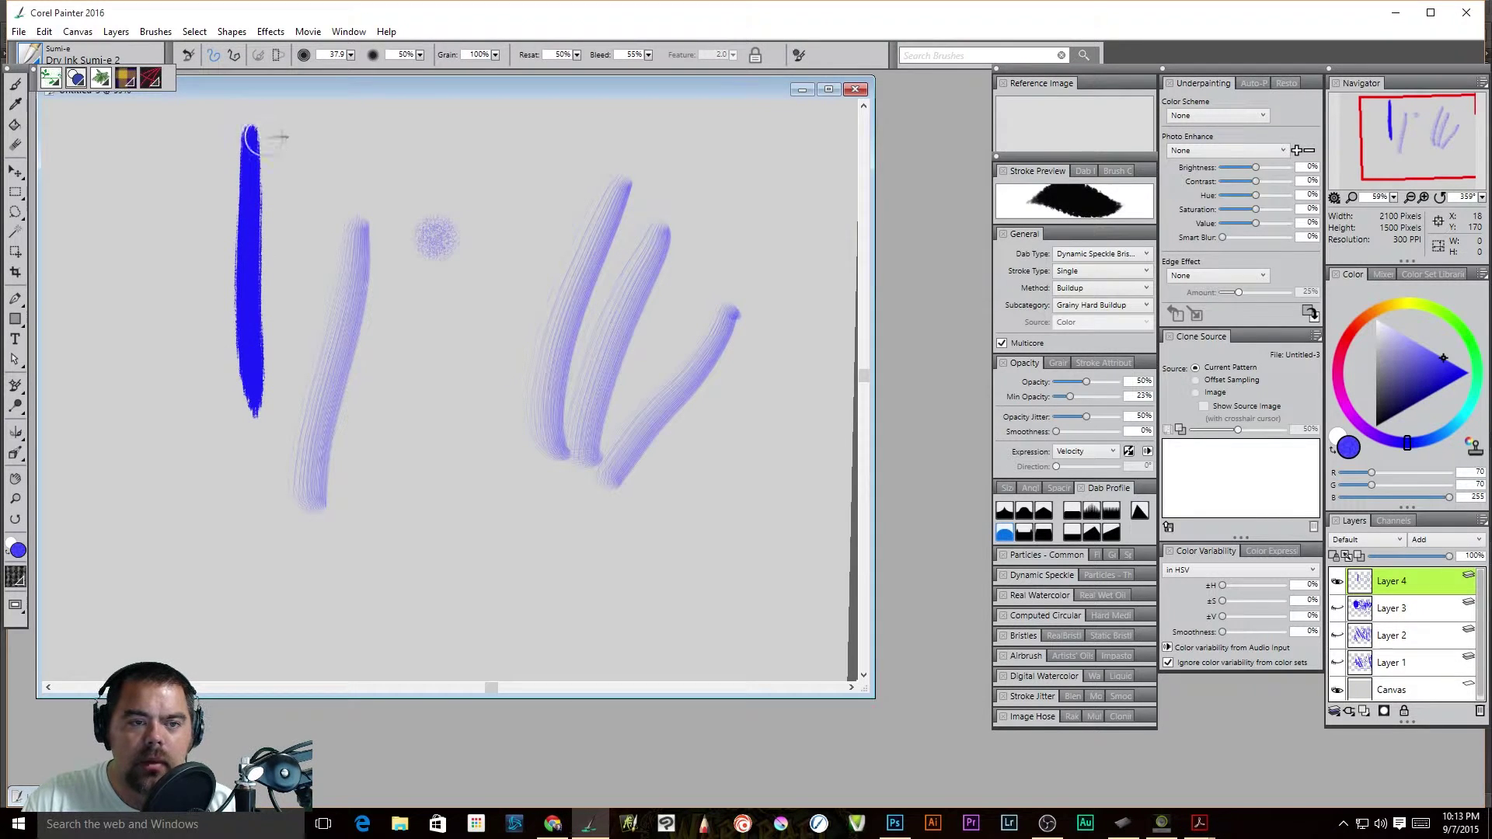
left_click(1024, 533)
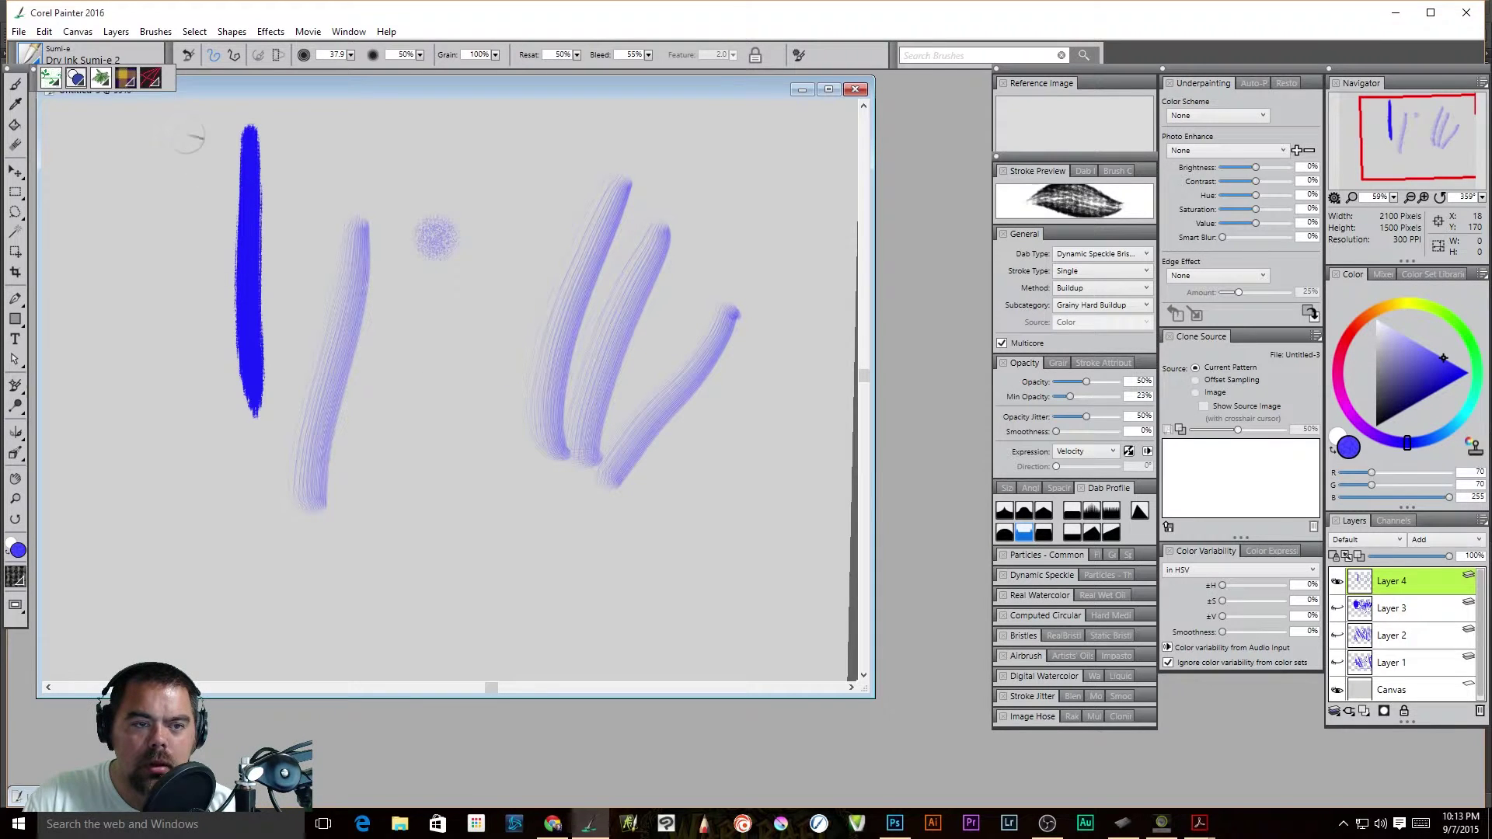
left_click_drag(186, 132, 195, 364)
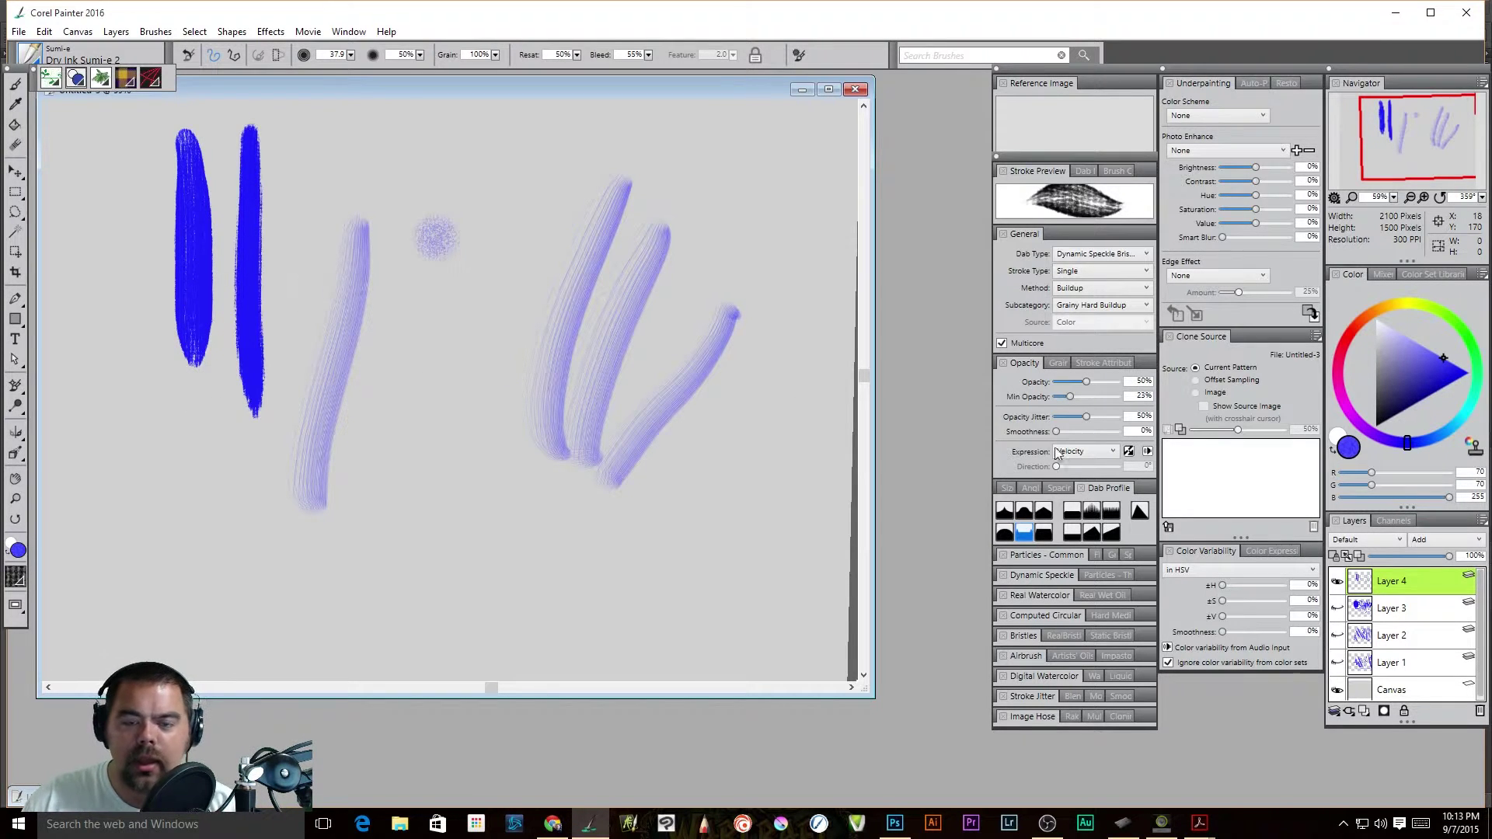
left_click(1091, 511)
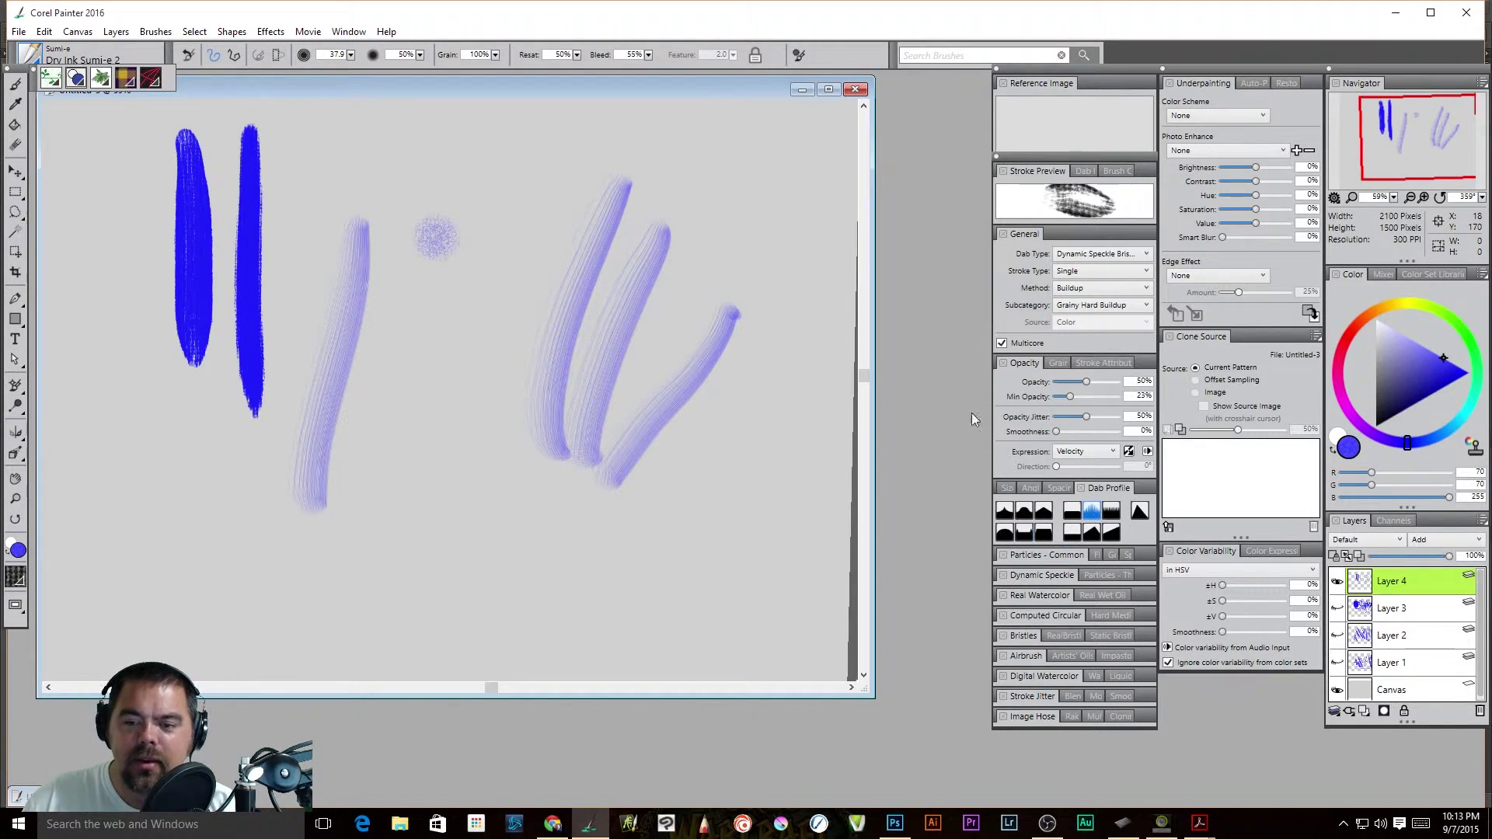
left_click_drag(761, 196, 768, 369)
left_click_drag(760, 177, 773, 416)
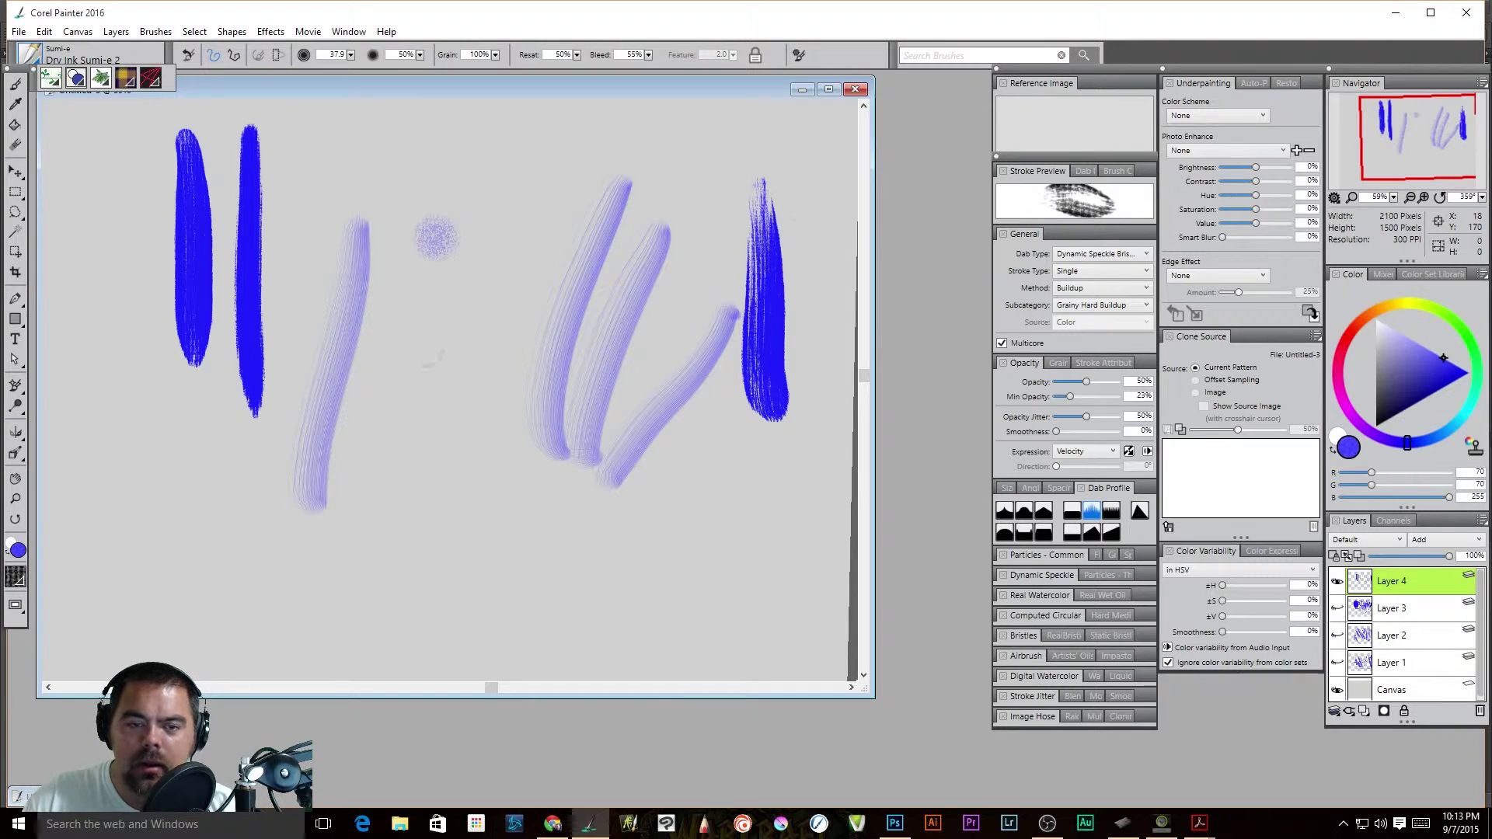
left_click_drag(498, 238, 481, 454)
left_click_drag(497, 239, 468, 509)
left_click_drag(497, 199, 470, 565)
left_click_drag(433, 318, 401, 559)
left_click_drag(420, 294, 406, 597)
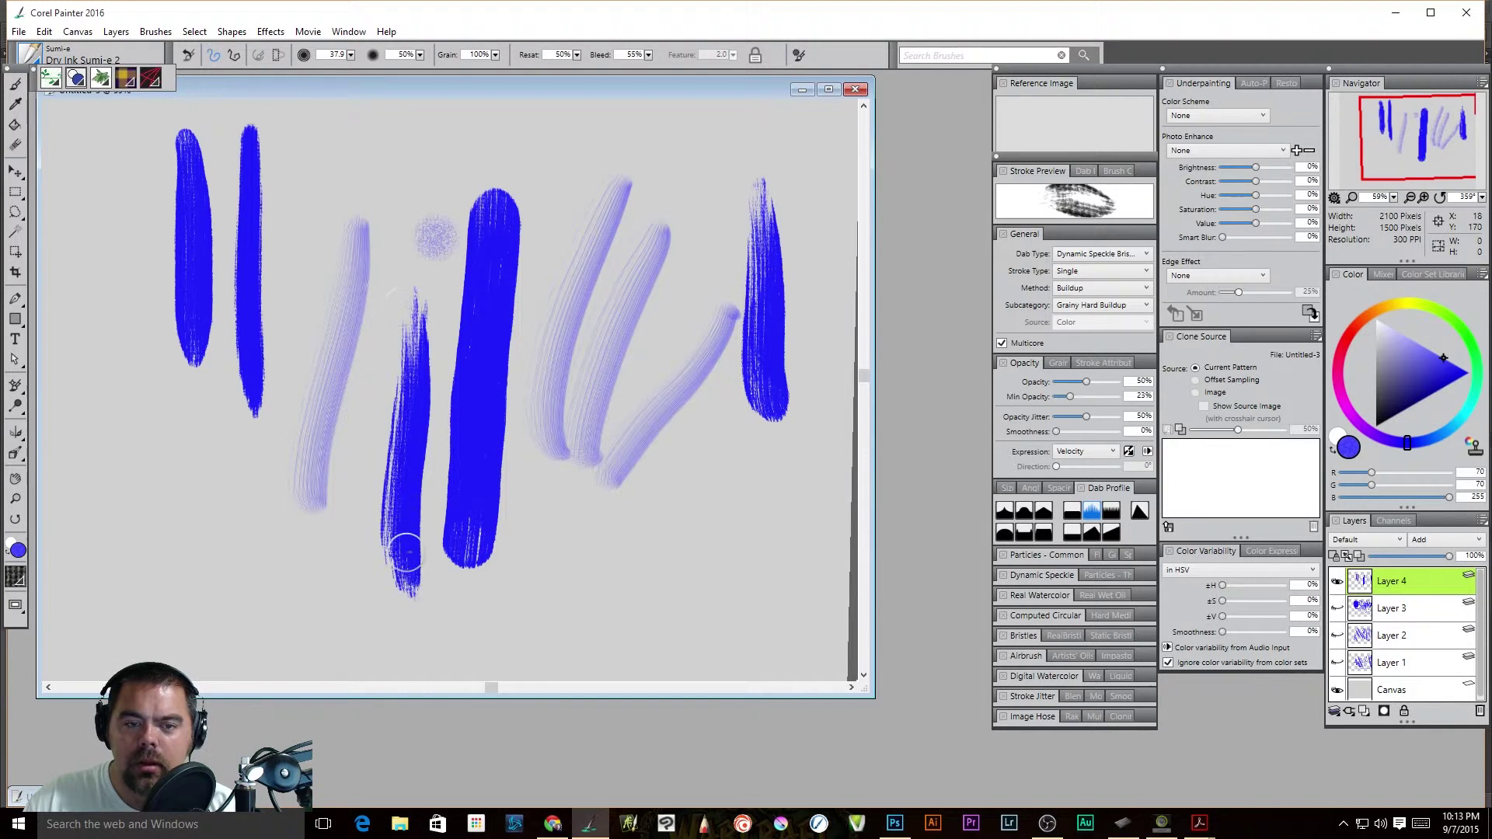
- Compare chisel, Pixel Edge and other dab profiles, painting diagonal strokes at left and lower right
left_click(1095, 535)
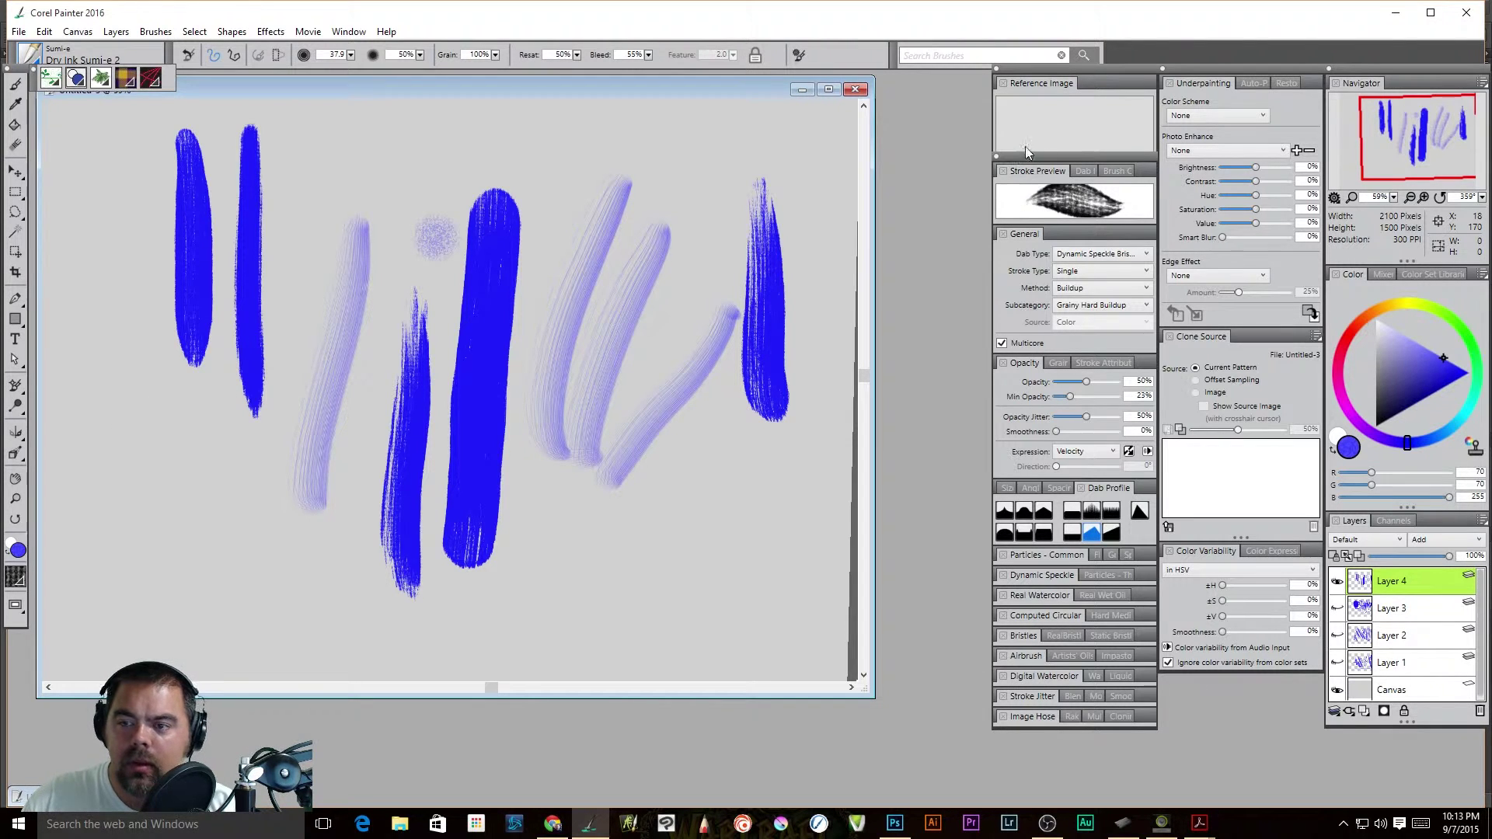
left_click_drag(118, 345, 198, 591)
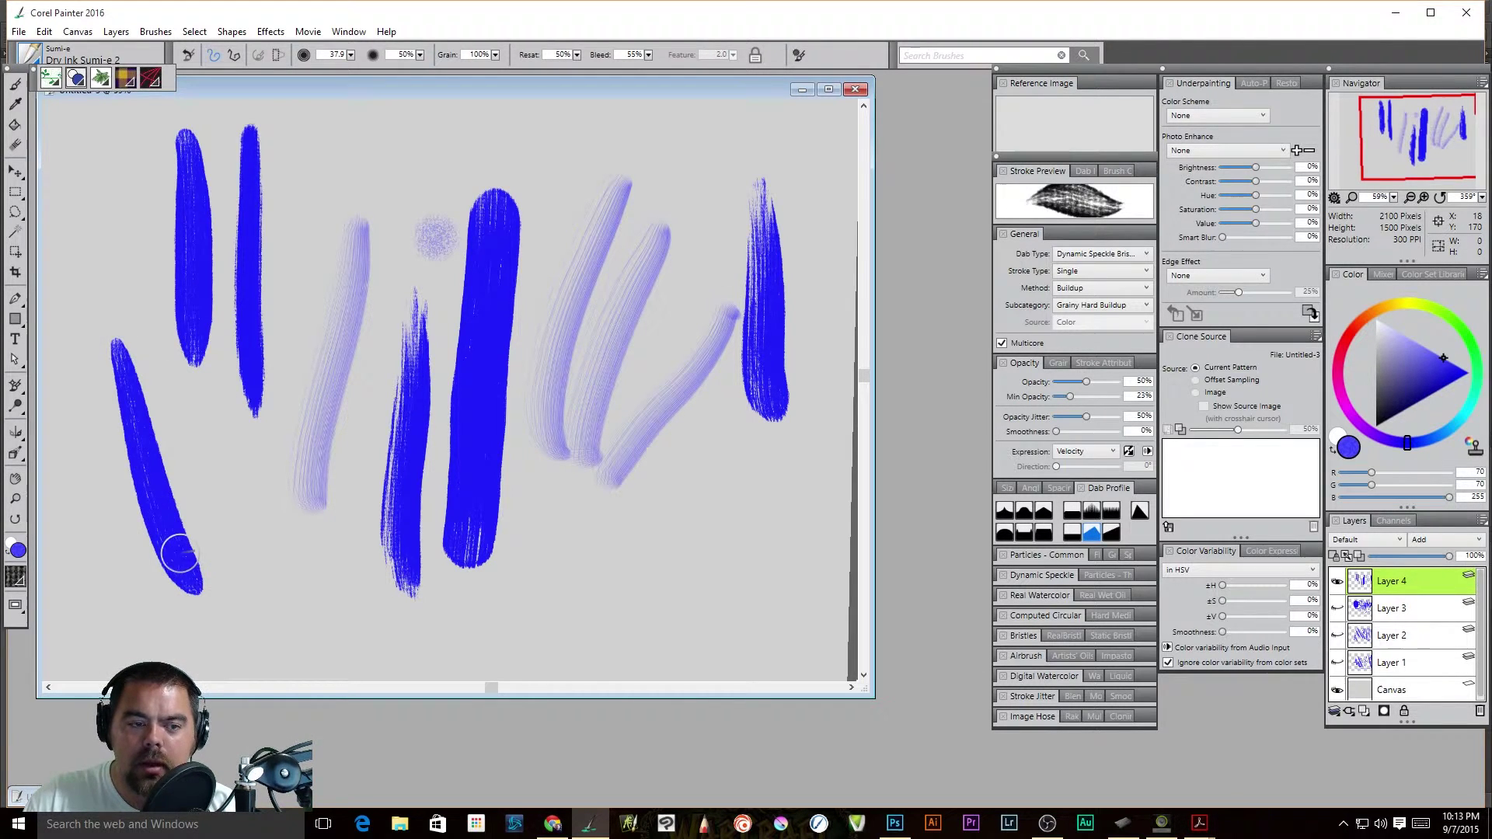
left_click(1093, 510)
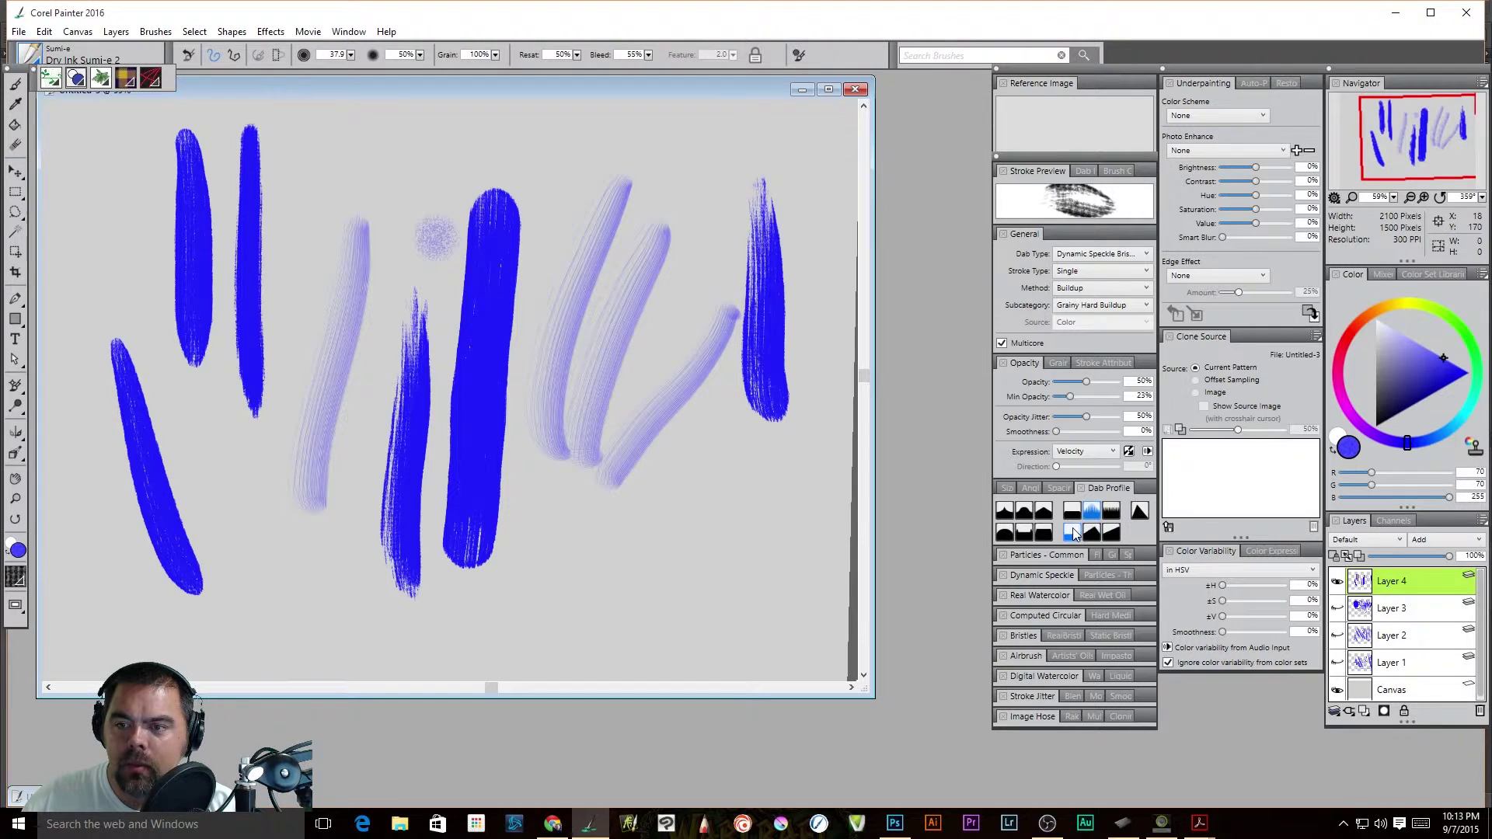
left_click(1072, 513)
left_click(1044, 510)
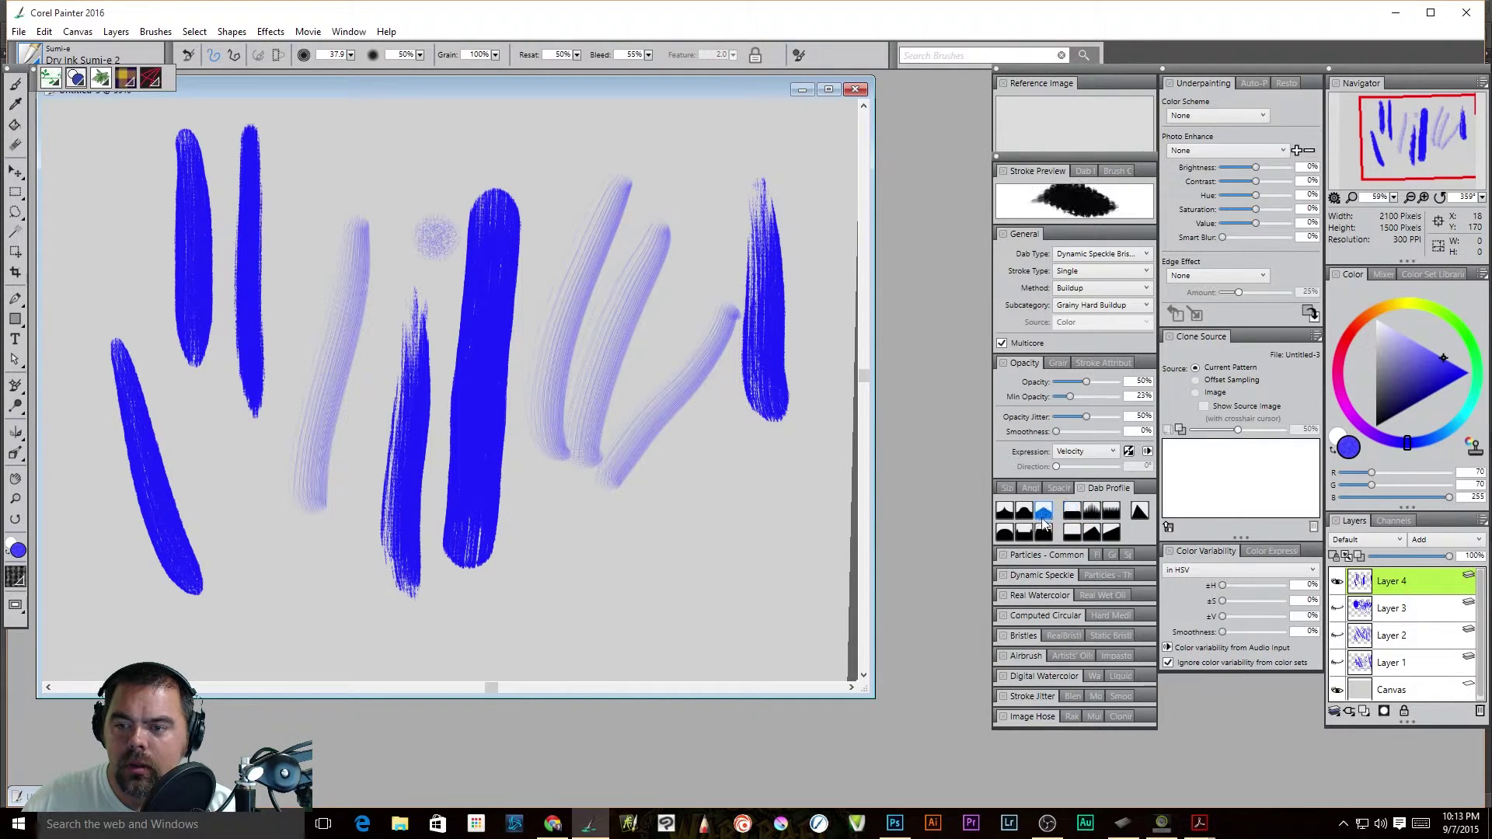
left_click(1044, 534)
left_click(1024, 533)
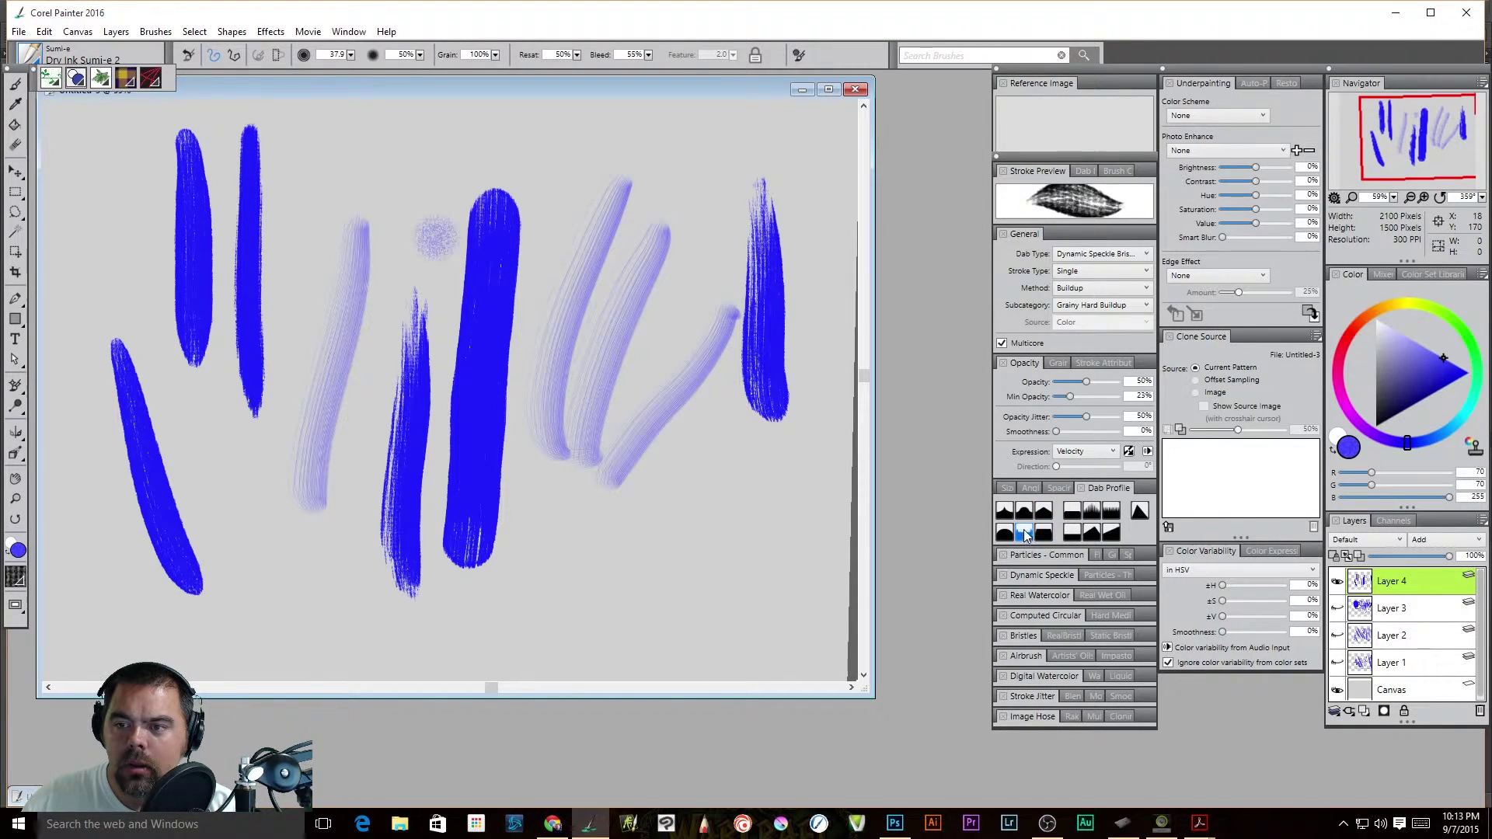
left_click(1024, 512)
left_click(1005, 514)
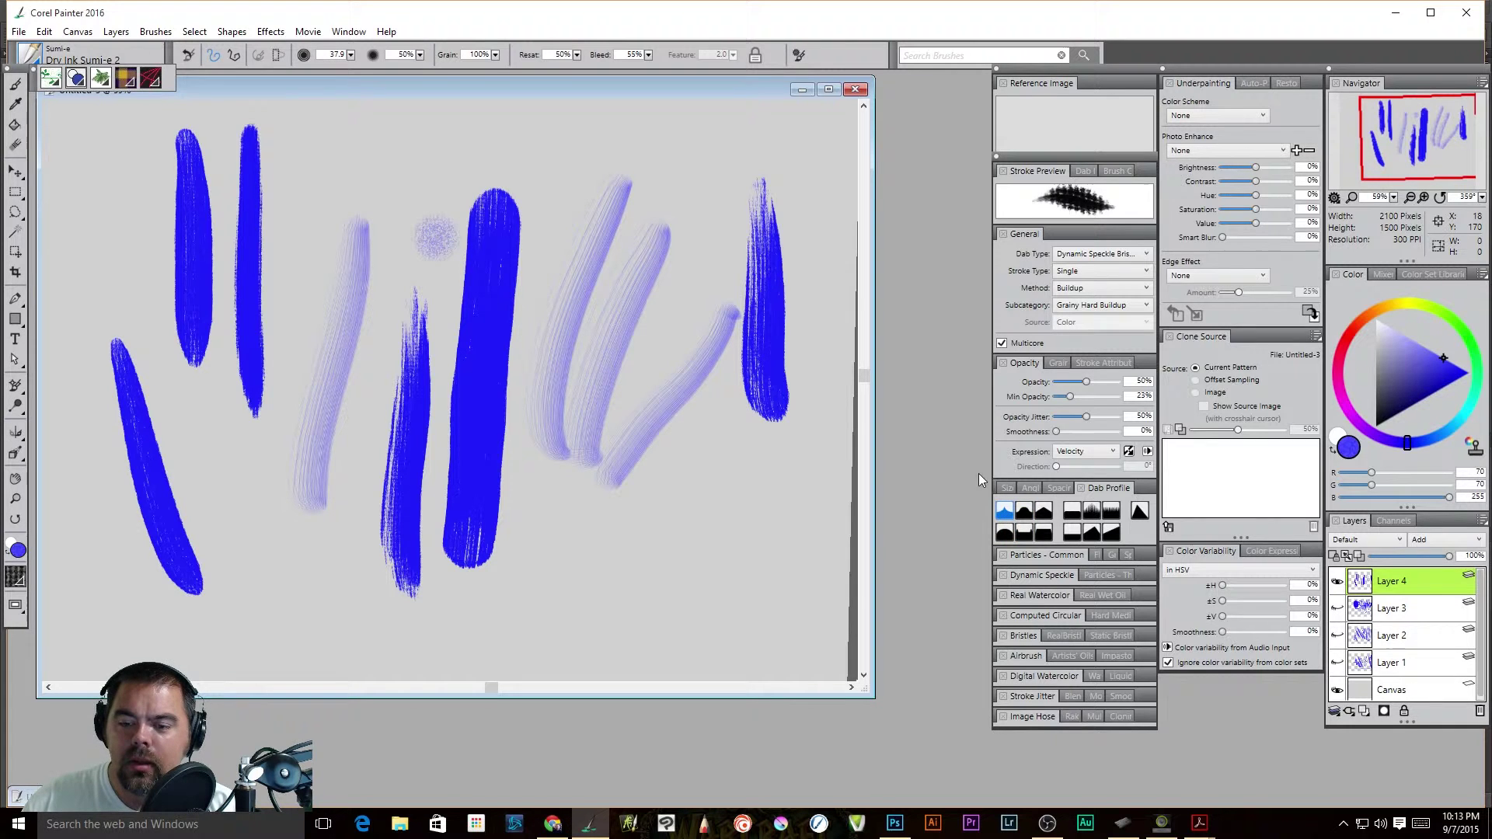
left_click_drag(760, 502, 633, 644)
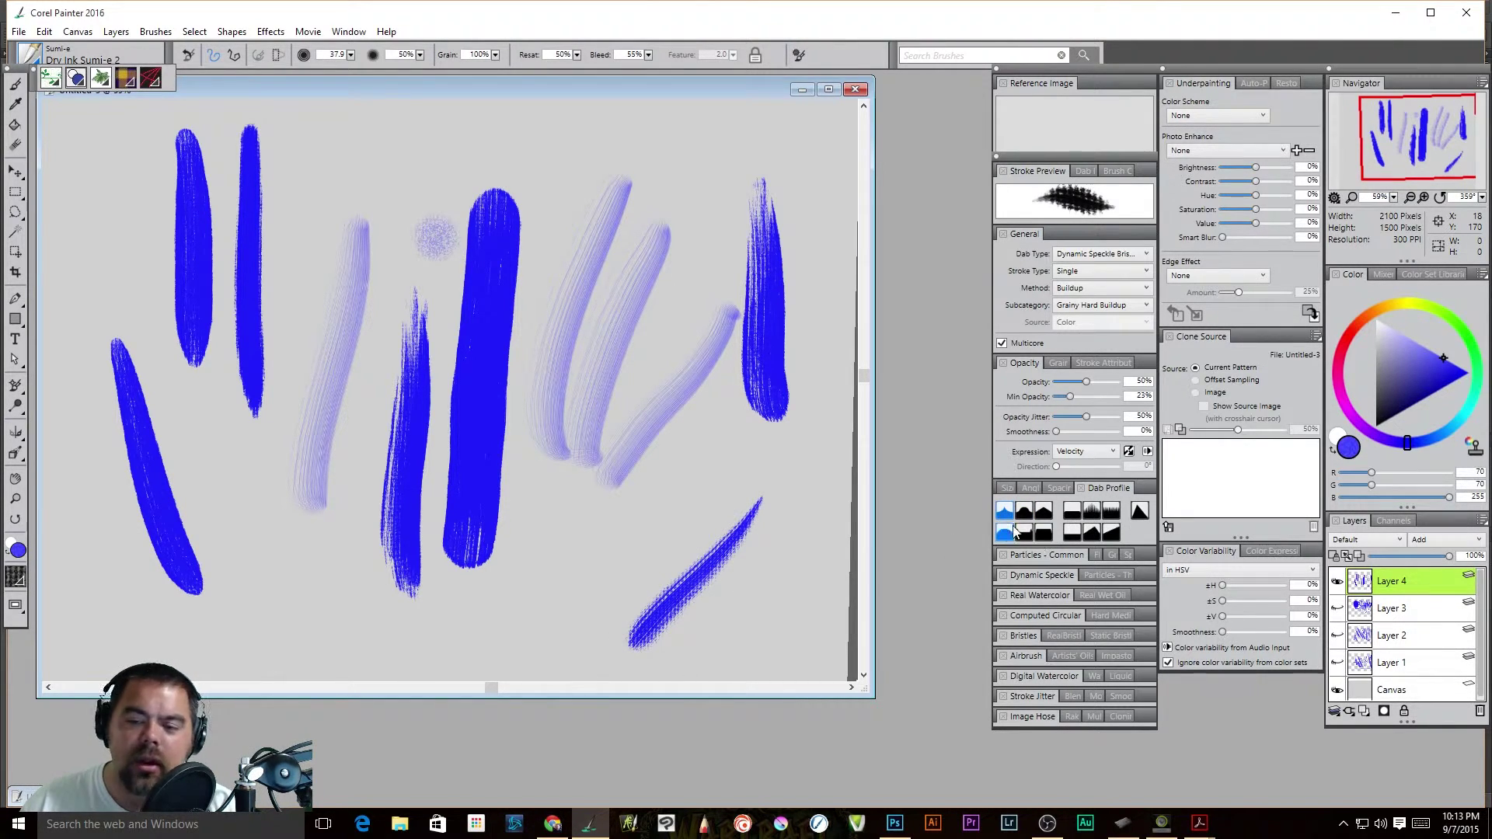
left_click(1085, 172)
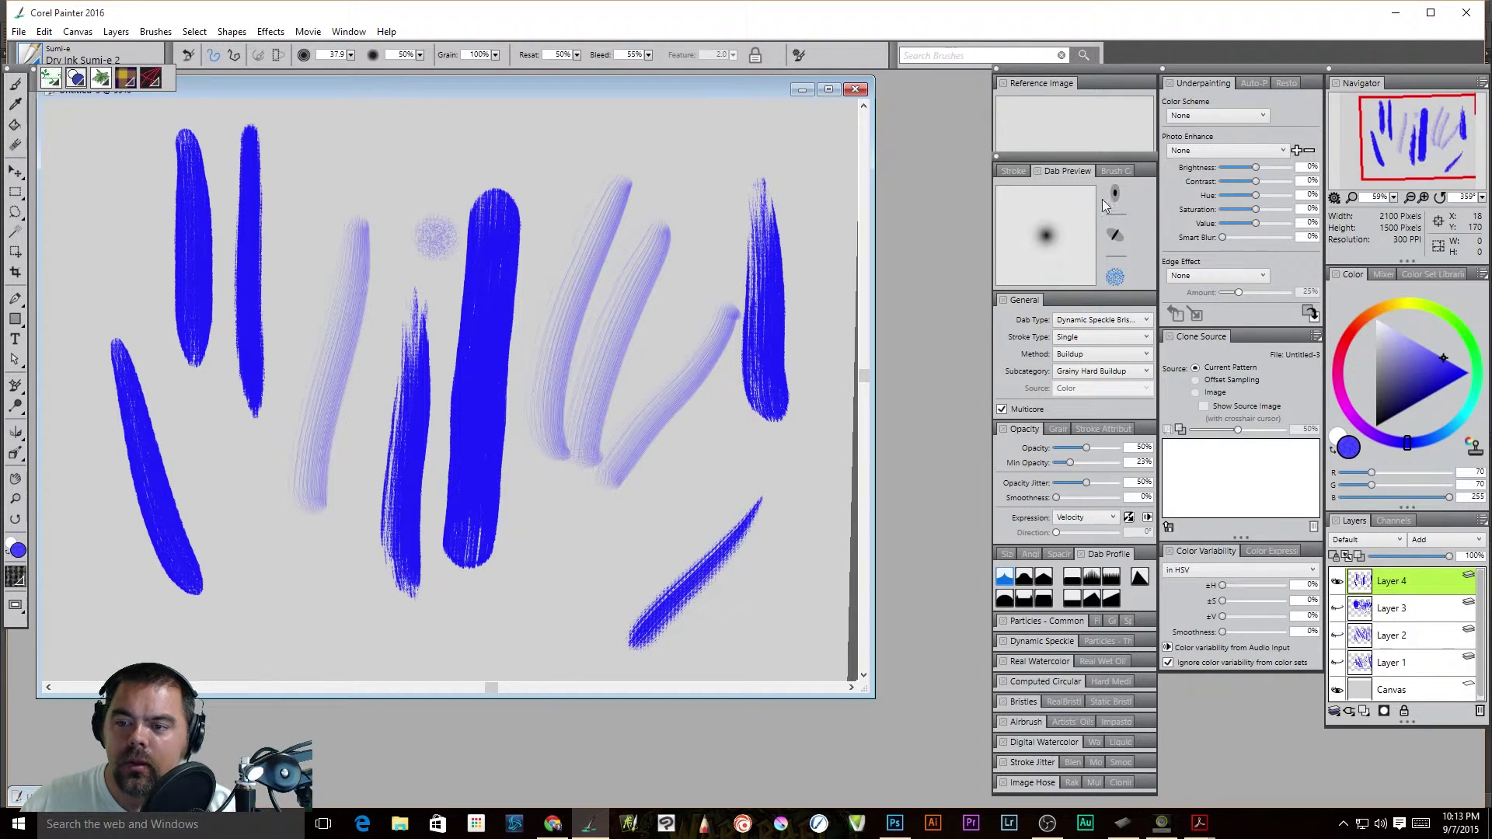
- Paint diagonal lower-right strokes using the hard dab preview, third and second dab profiles
left_click(1117, 233)
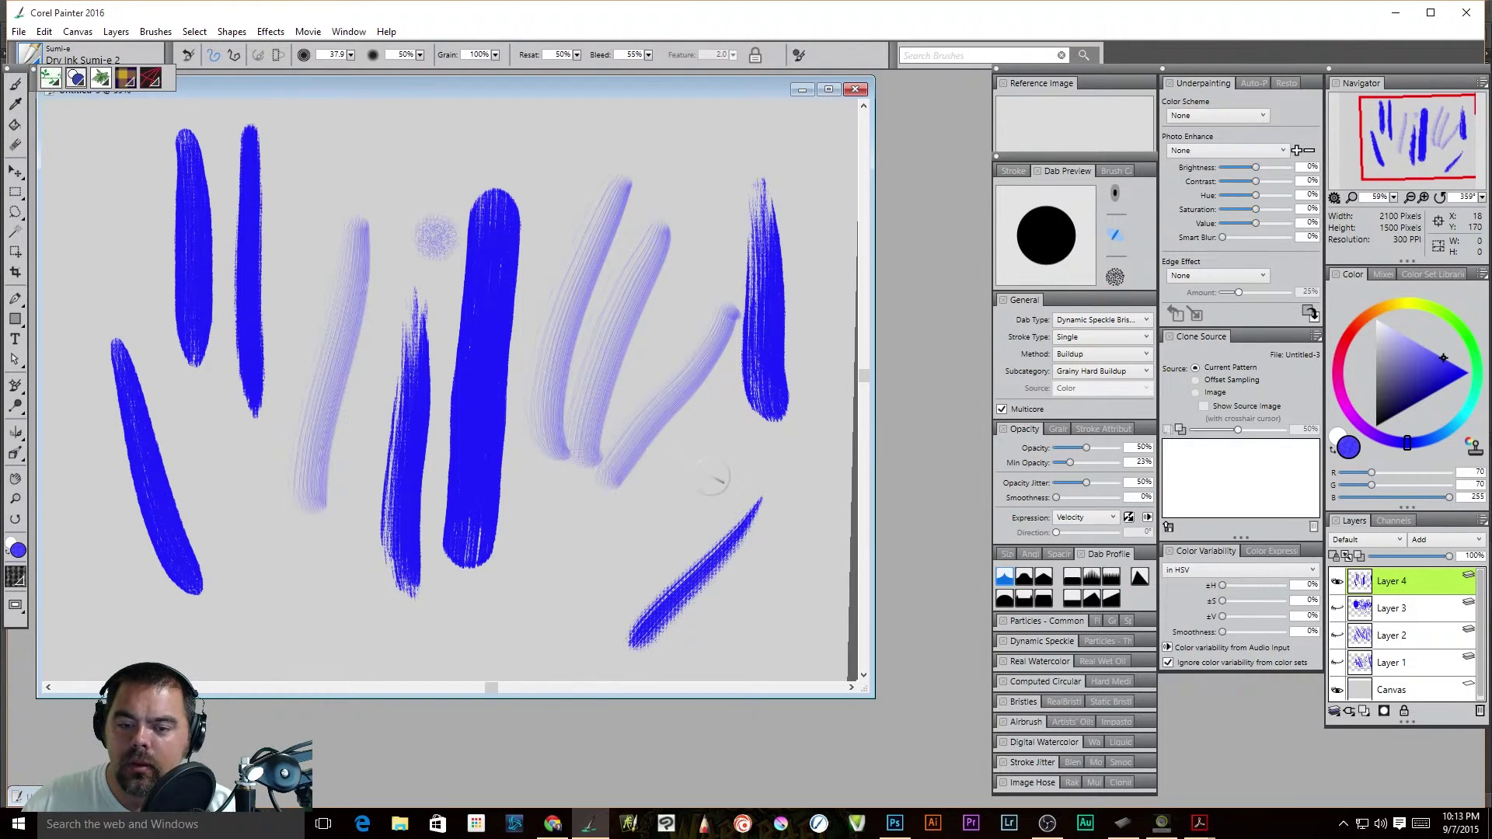
left_click_drag(735, 471, 602, 596)
left_click(1044, 576)
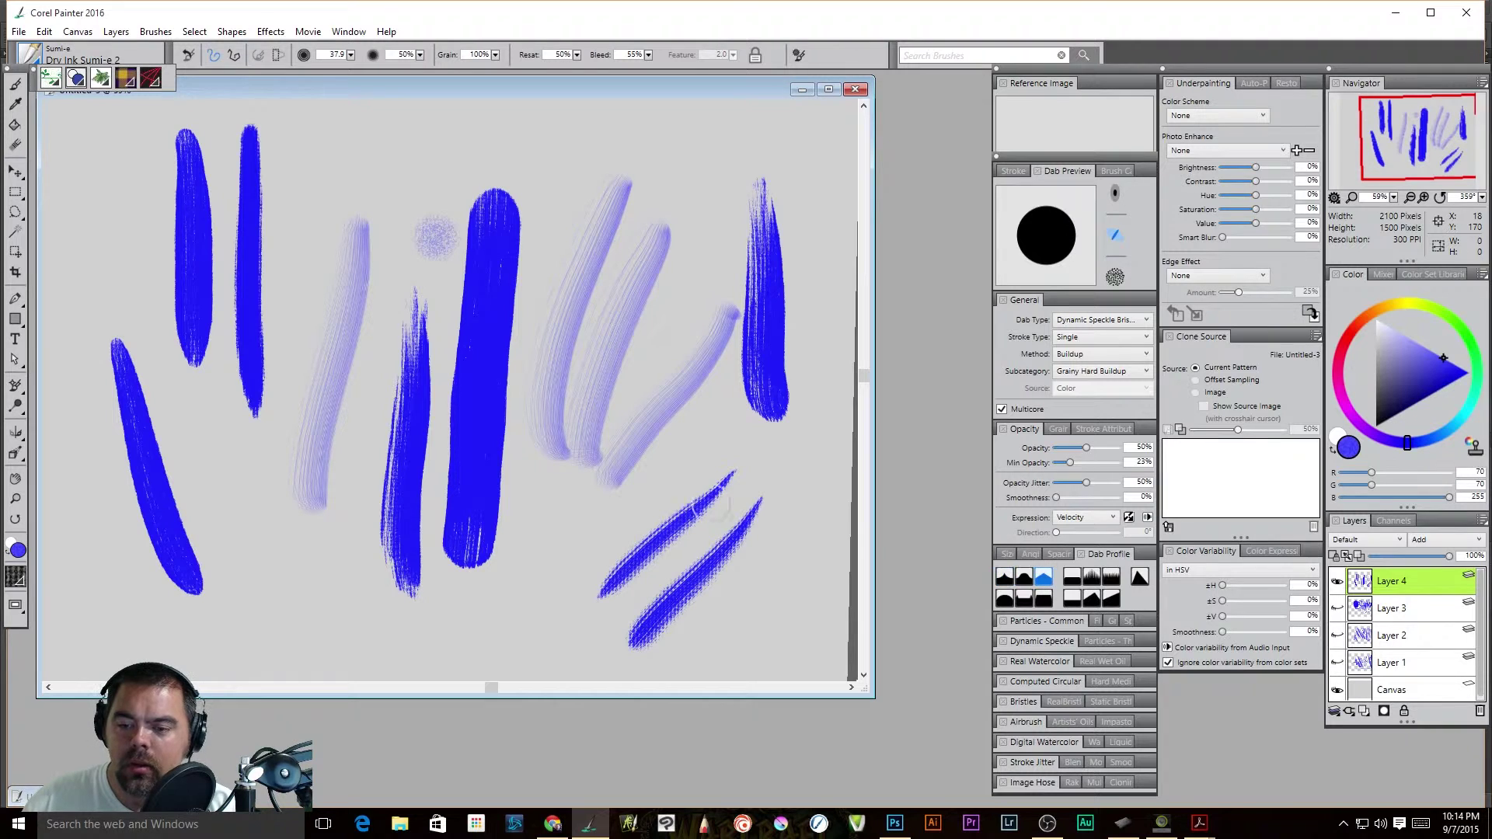
left_click_drag(723, 433, 551, 589)
left_click(1024, 576)
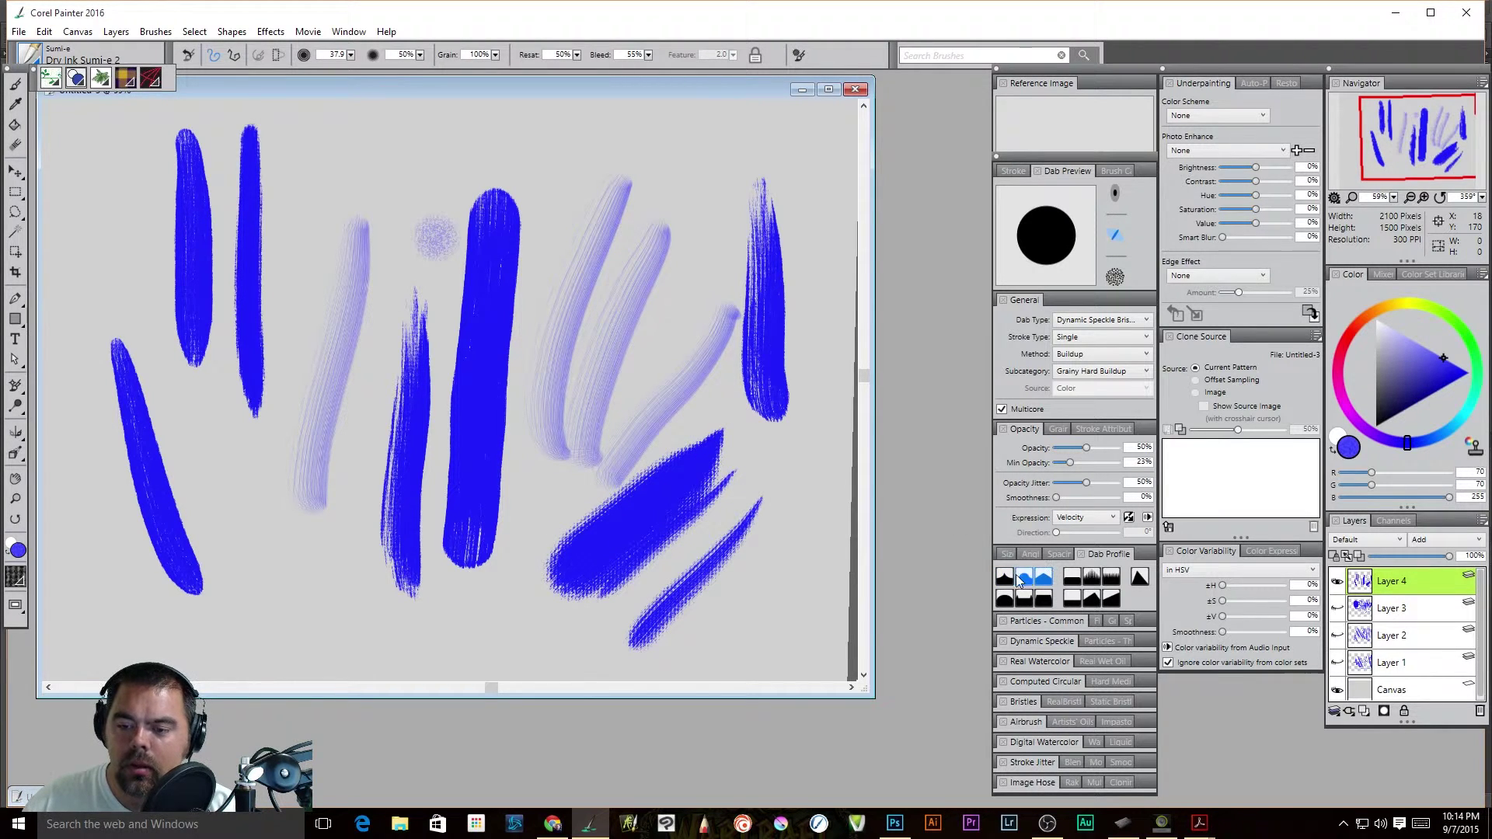
left_click_drag(820, 504, 684, 673)
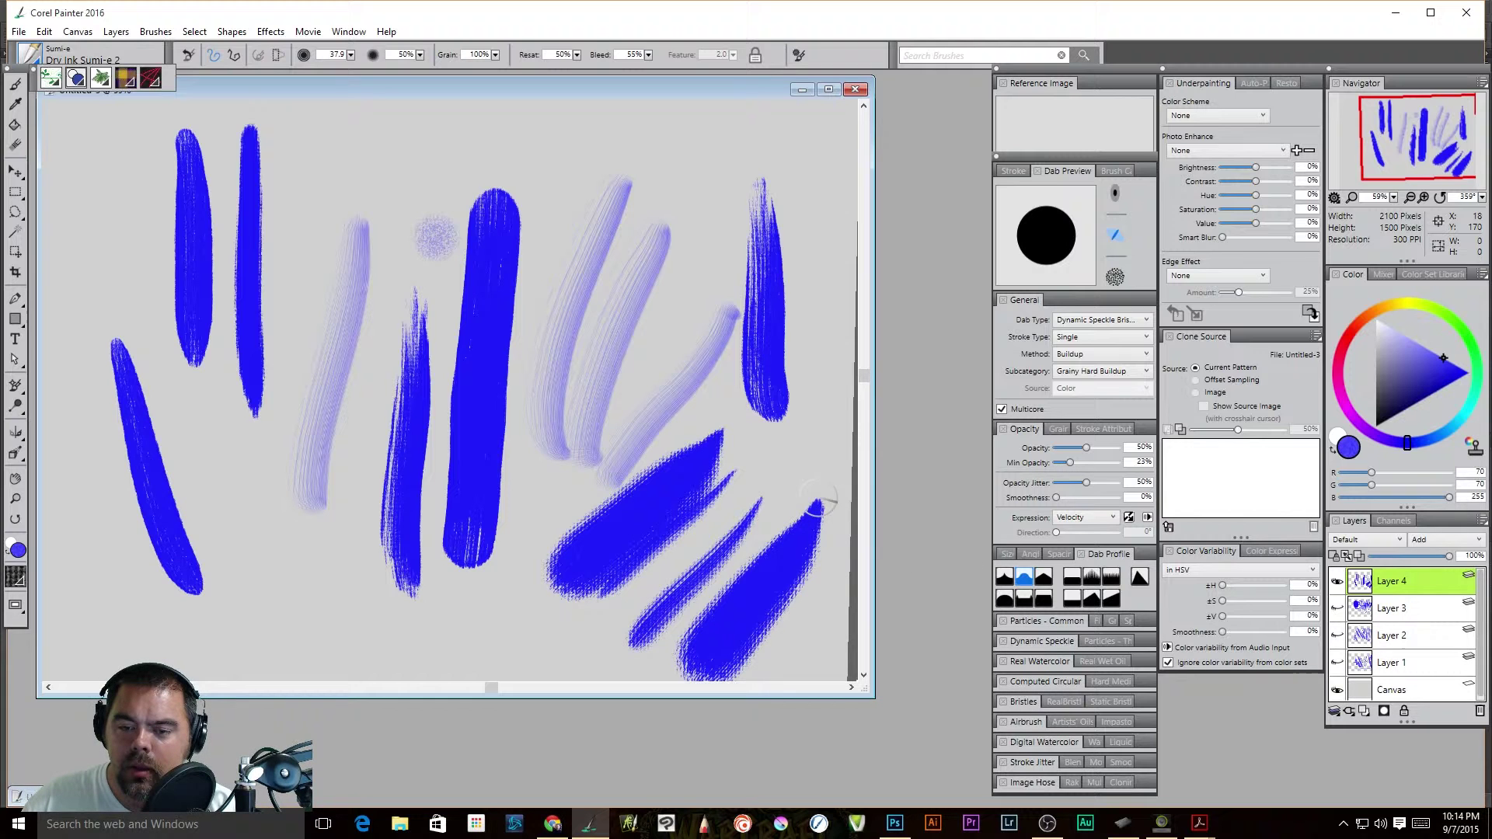
- Paint a dense vertical stroke and a thin bottom stroke with the fourth and jagged profiles
left_click(1073, 577)
left_click_drag(818, 180, 824, 410)
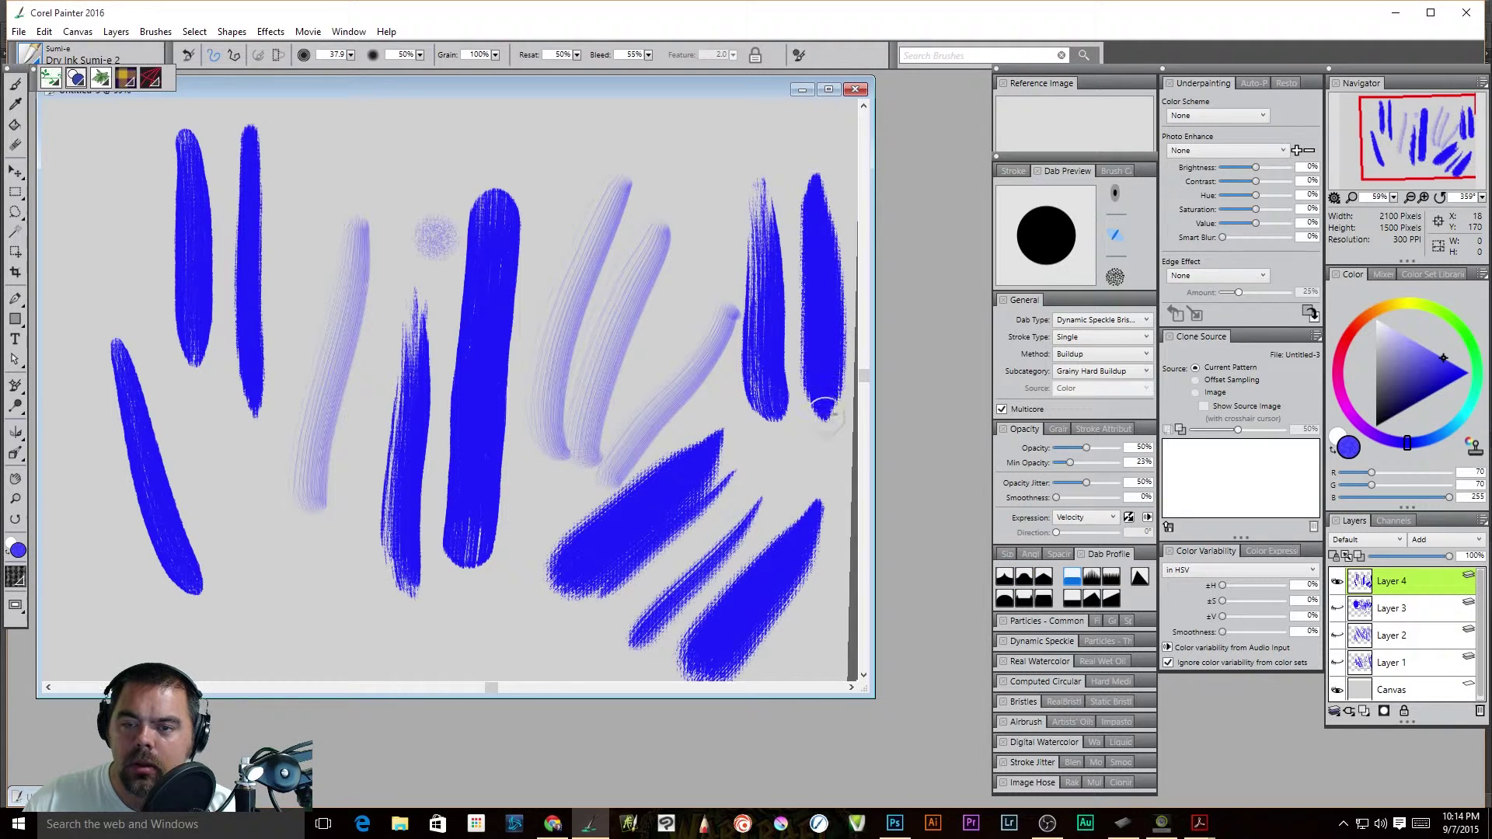
left_click(1092, 579)
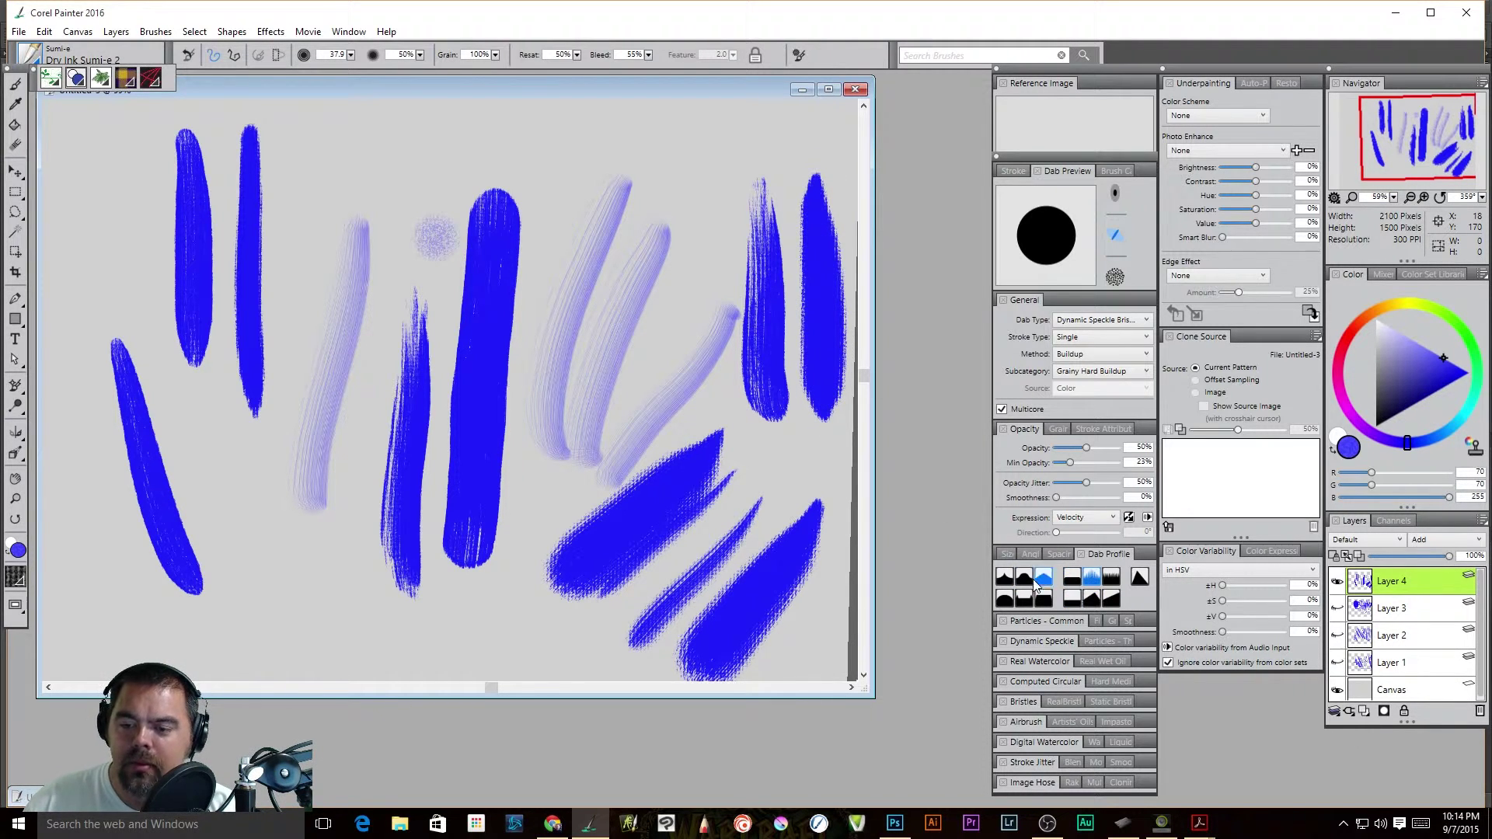
left_click_drag(384, 647, 509, 631)
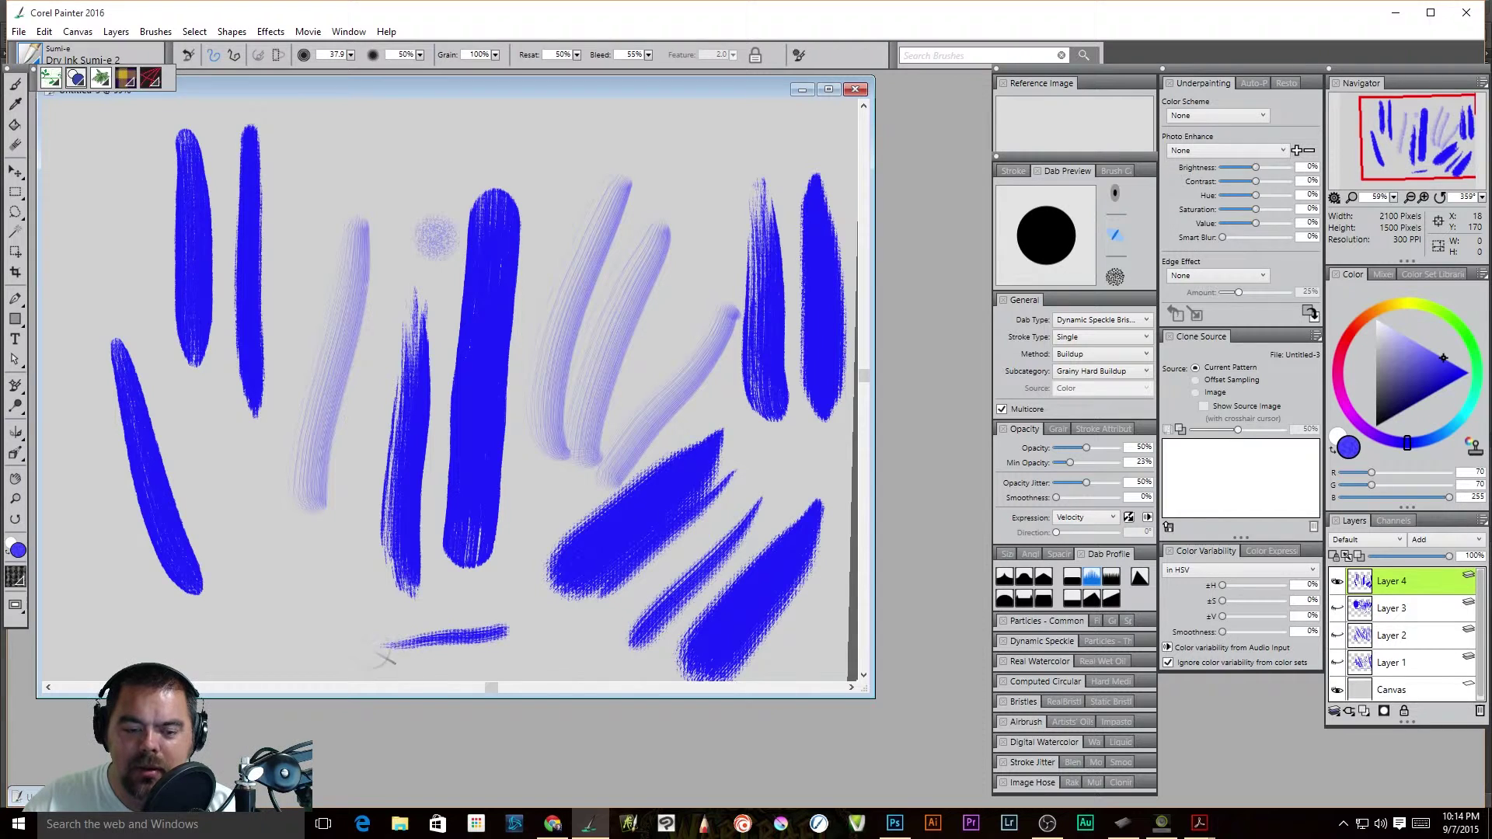
- Preview the full stroke, compare more dab profiles, and undo the last two test strokes
left_click(1011, 171)
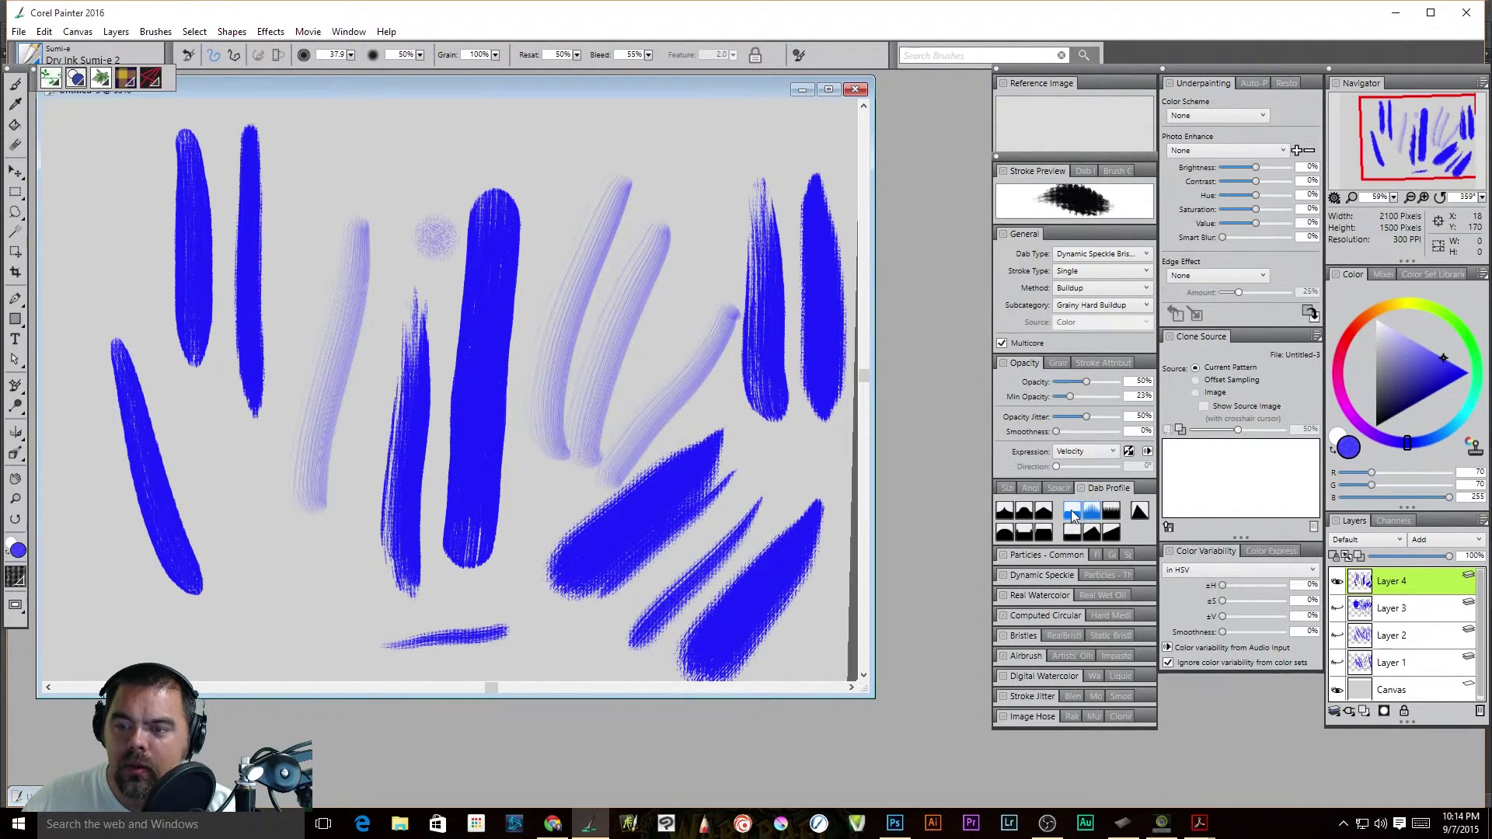
left_click(1025, 535)
left_click(1023, 510)
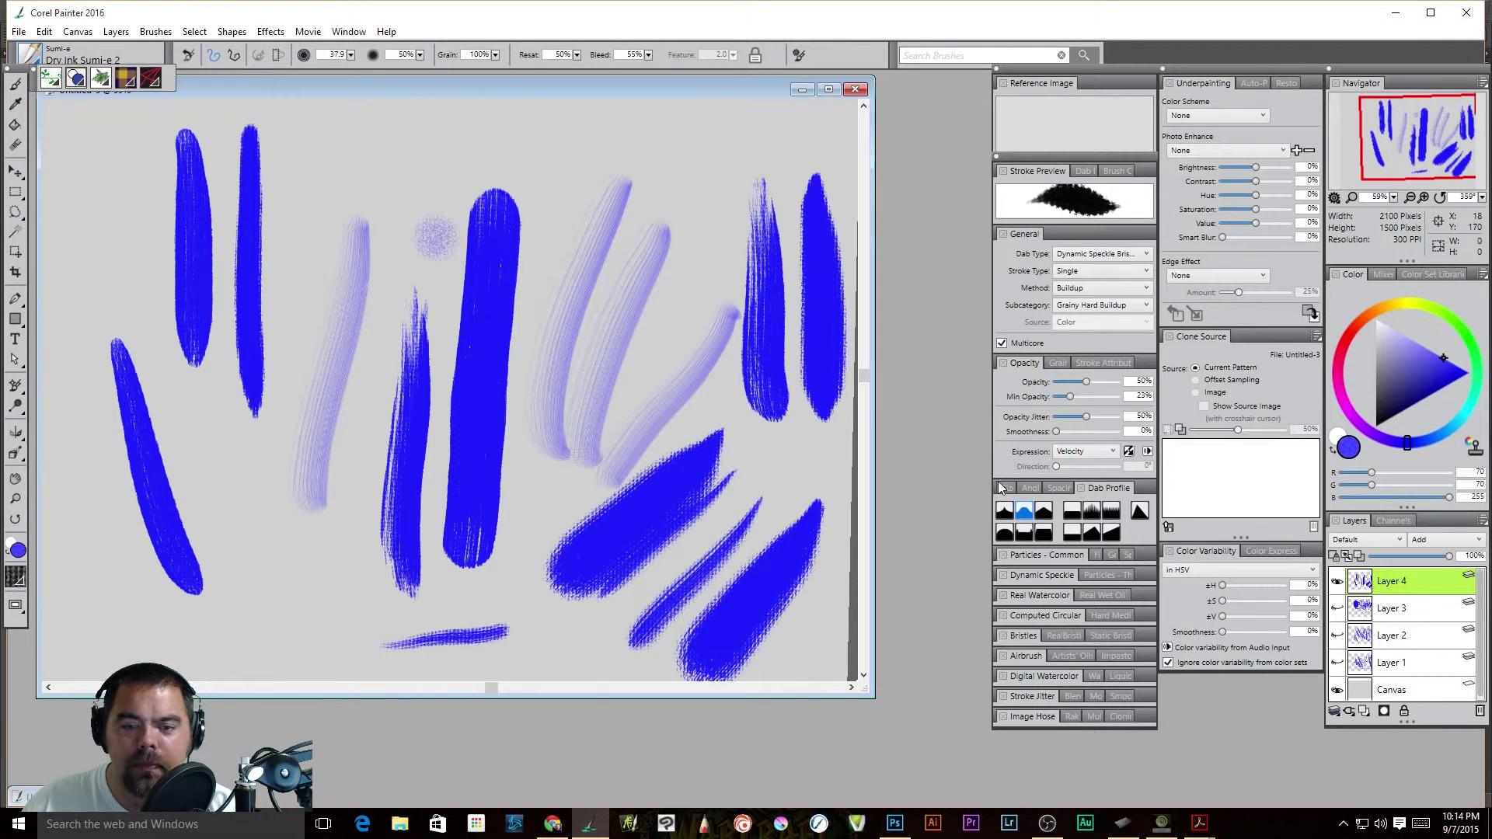
left_click(1005, 533)
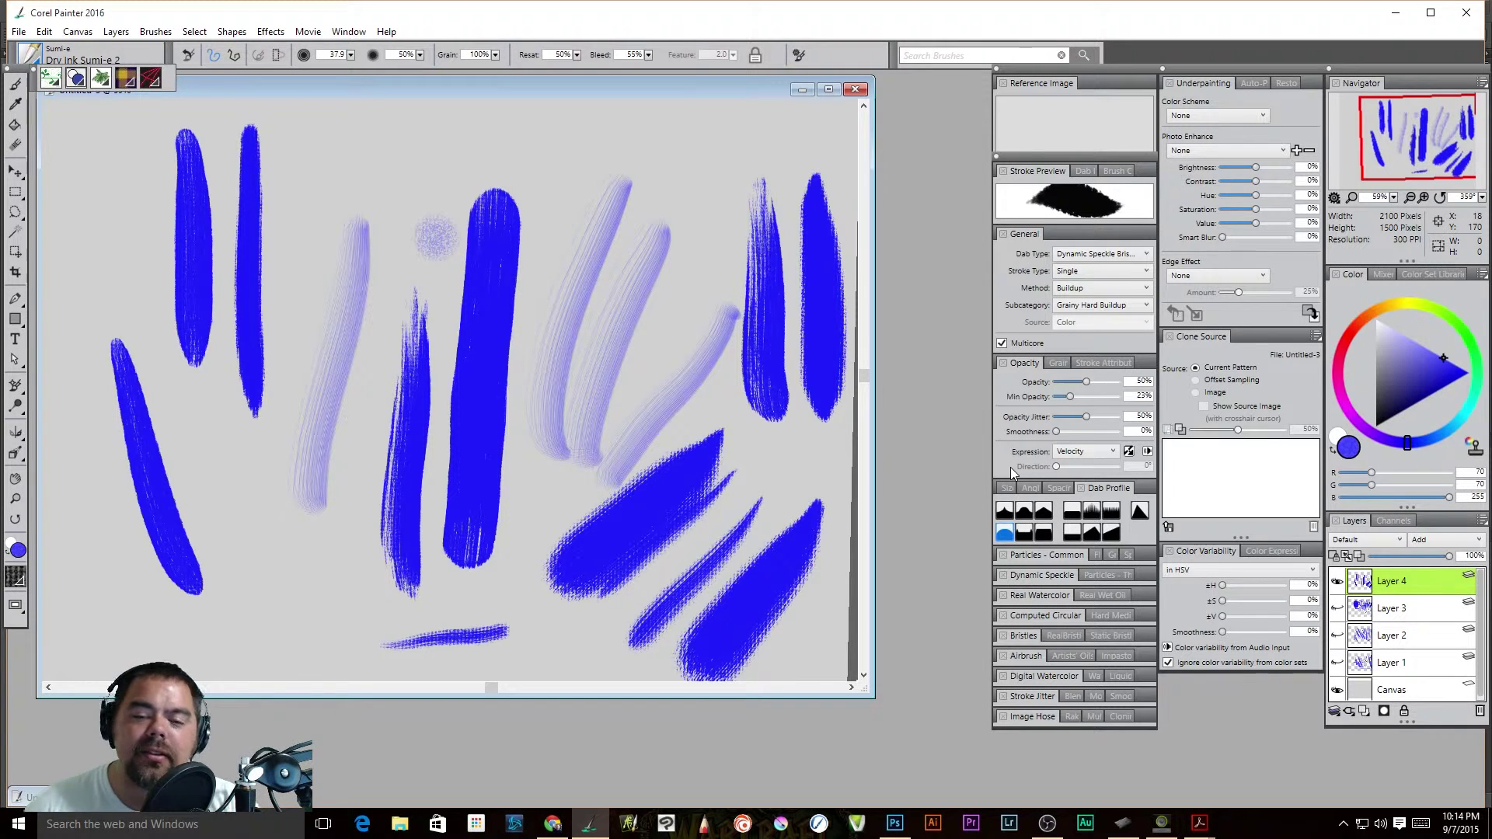
key("ctrl+z")
key("ctrl+z")
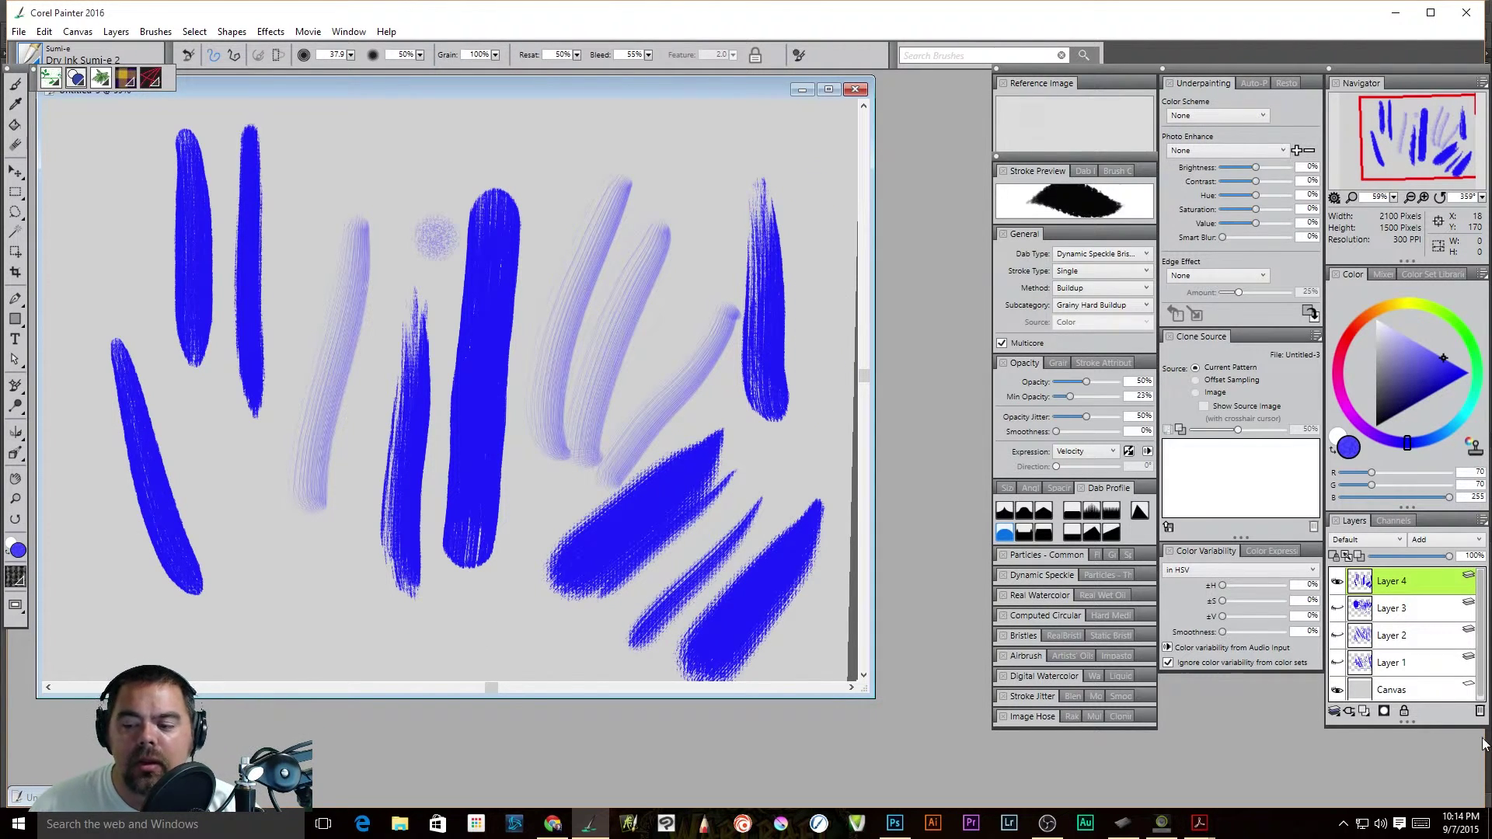
- Add Layer 5, hide Layer 4, and browse stroke attribute, size, dab profile and angle settings
left_click(1364, 712)
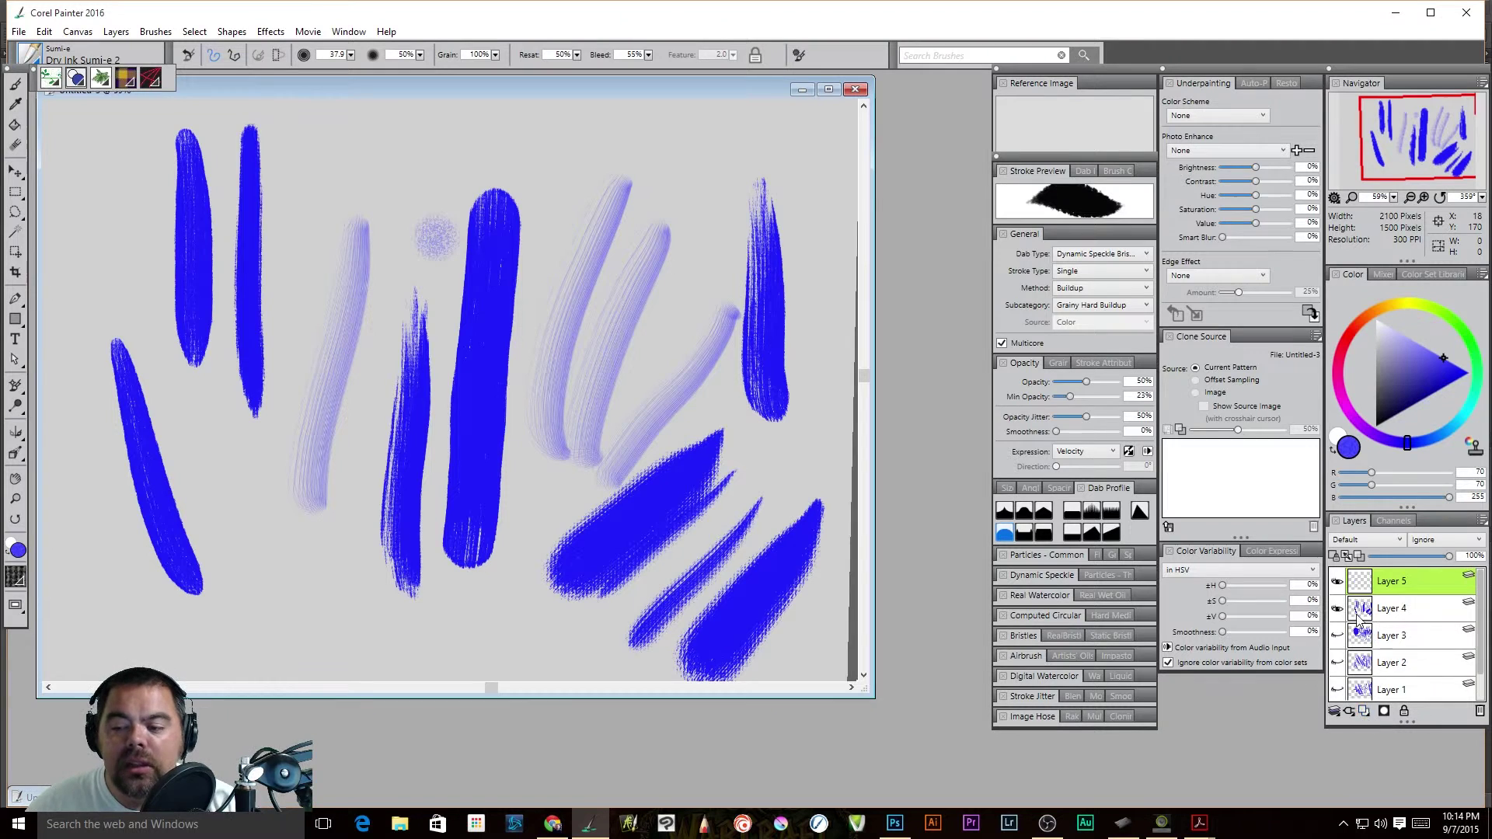
left_click(1338, 610)
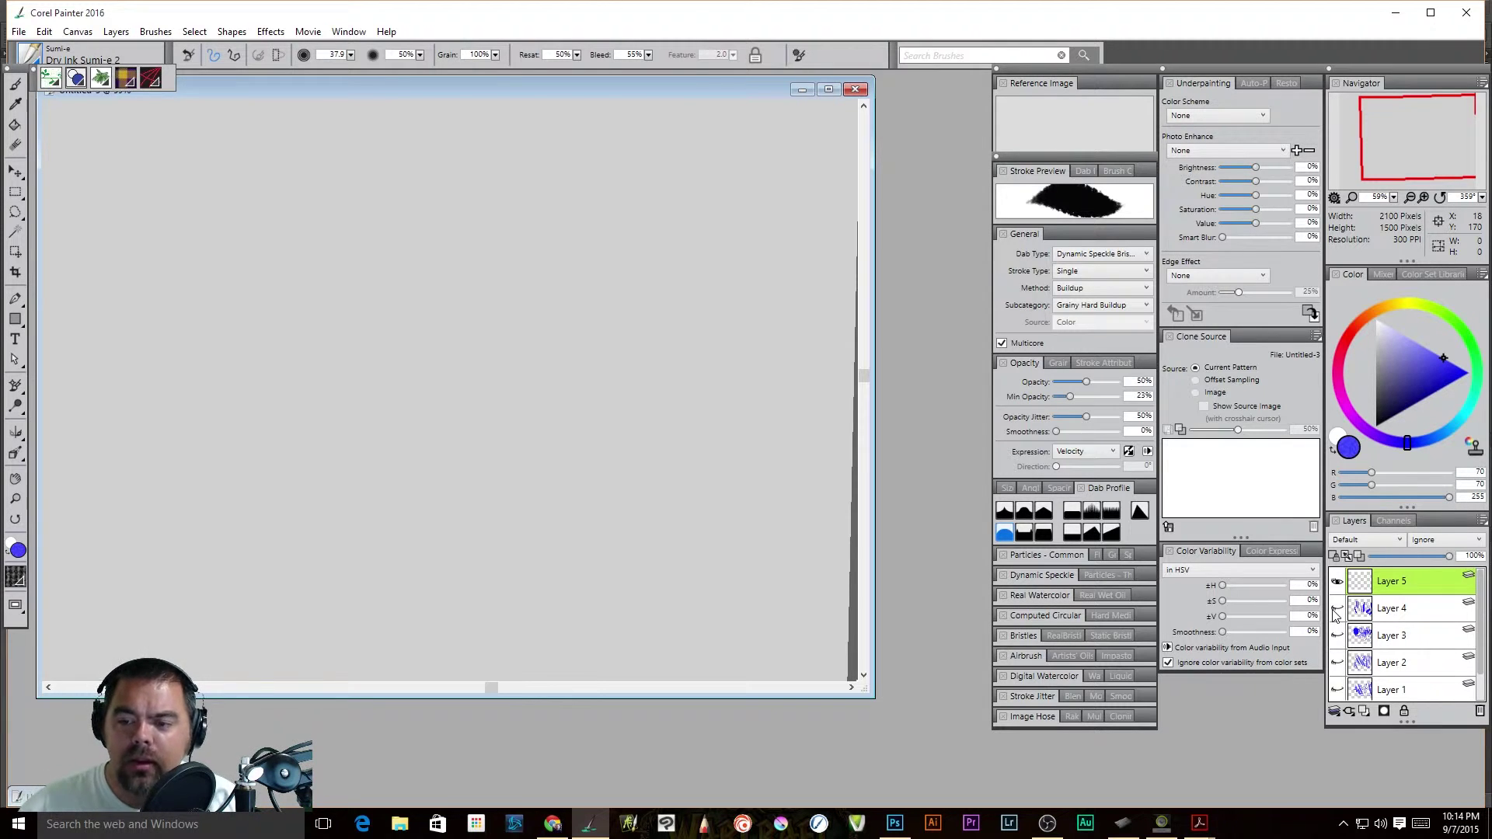
left_click(1098, 362)
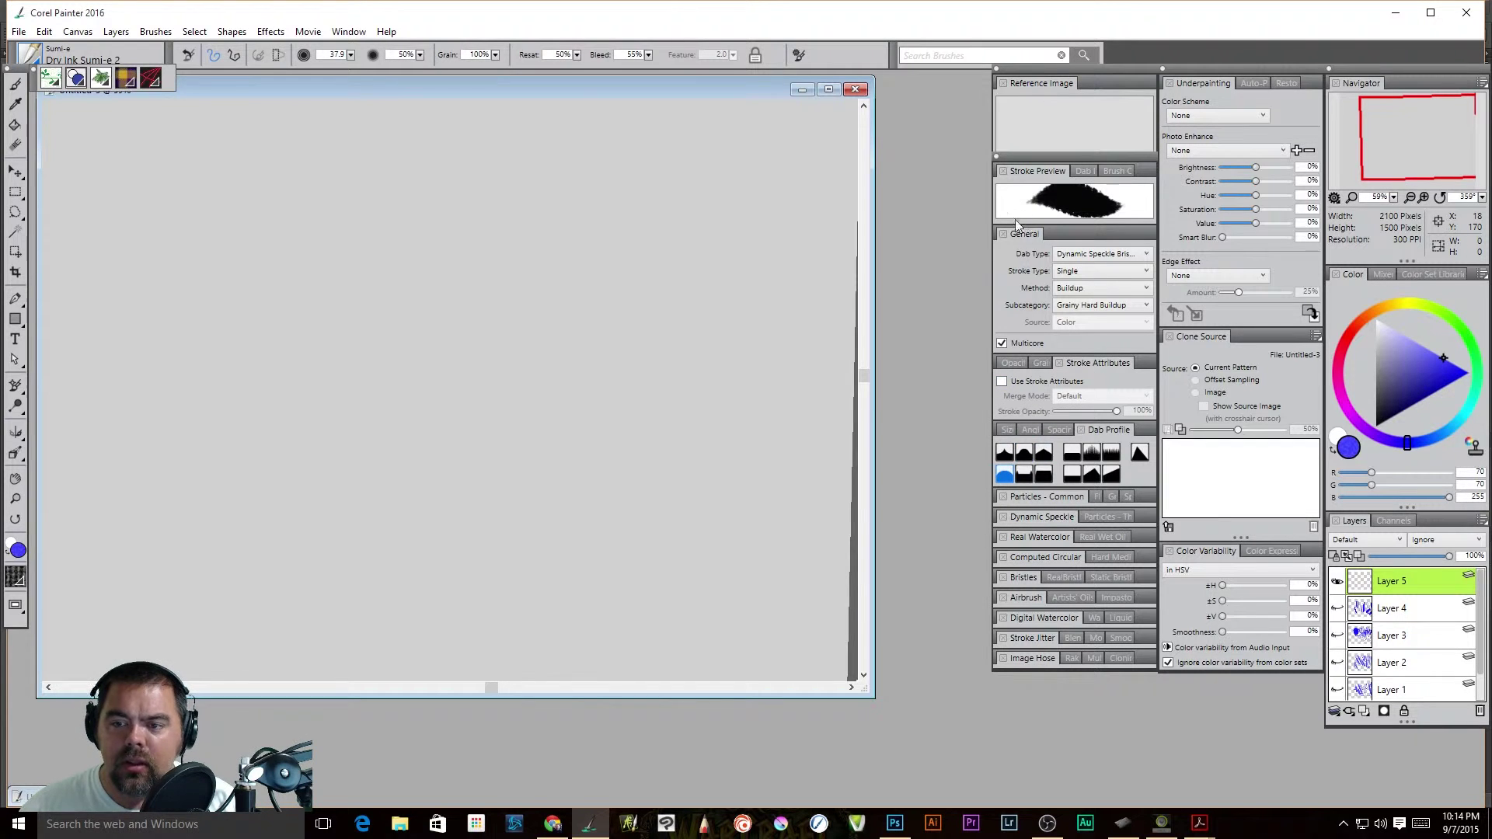
left_click(1013, 431)
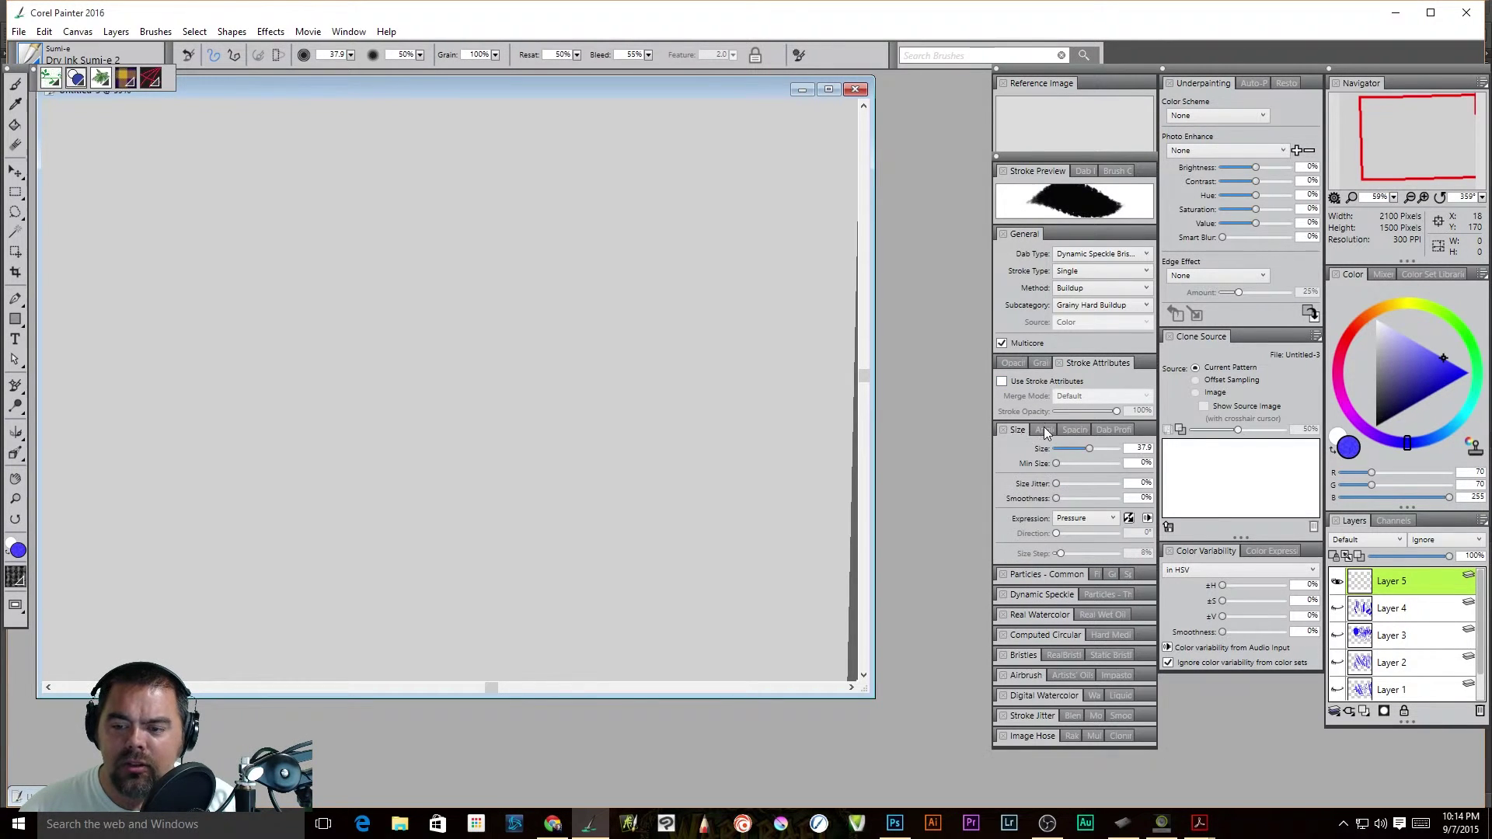
left_click(1076, 431)
left_click(1120, 430)
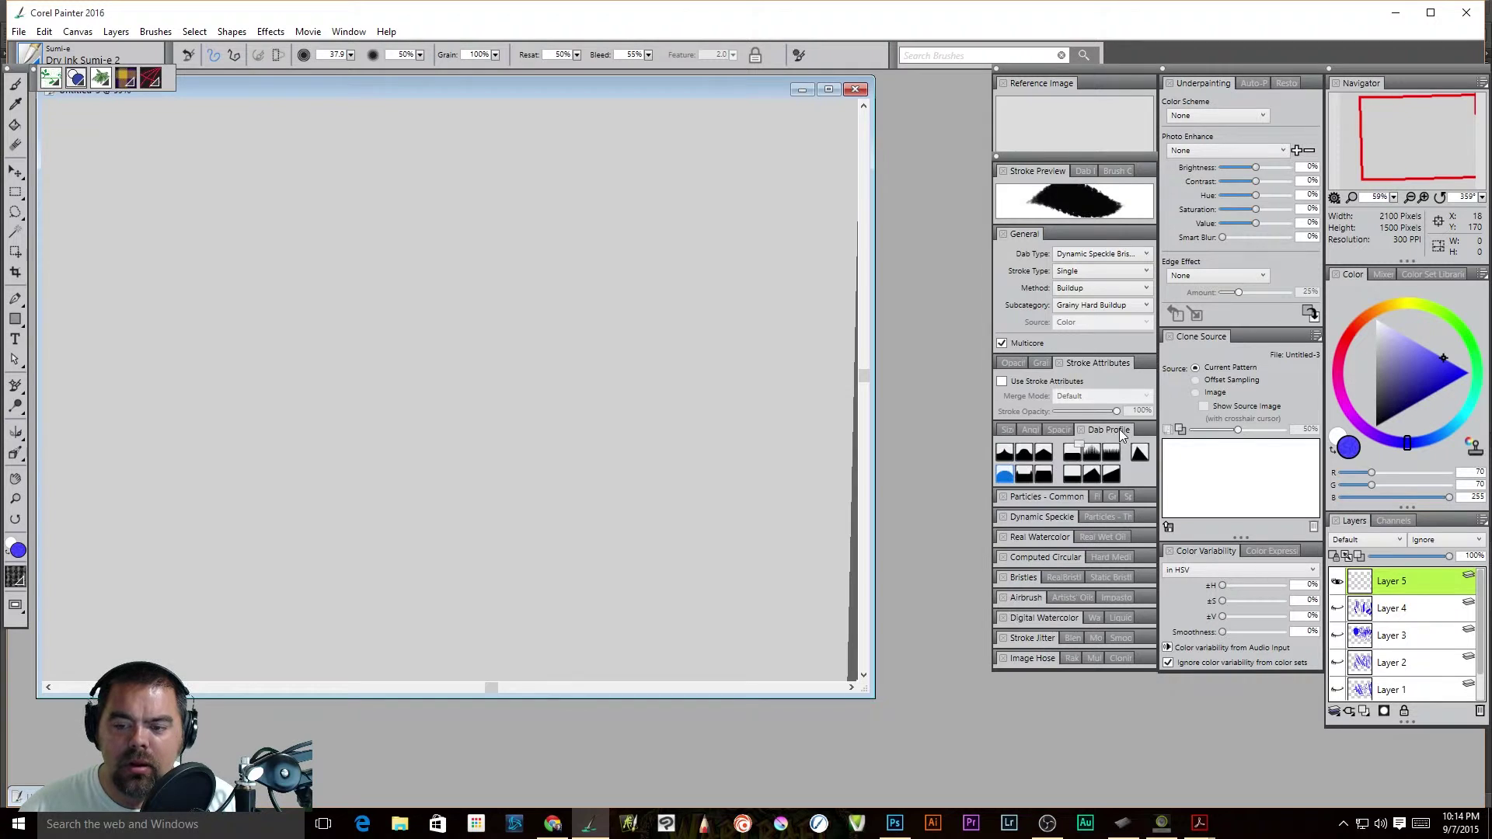
left_click(1057, 430)
left_click(1032, 433)
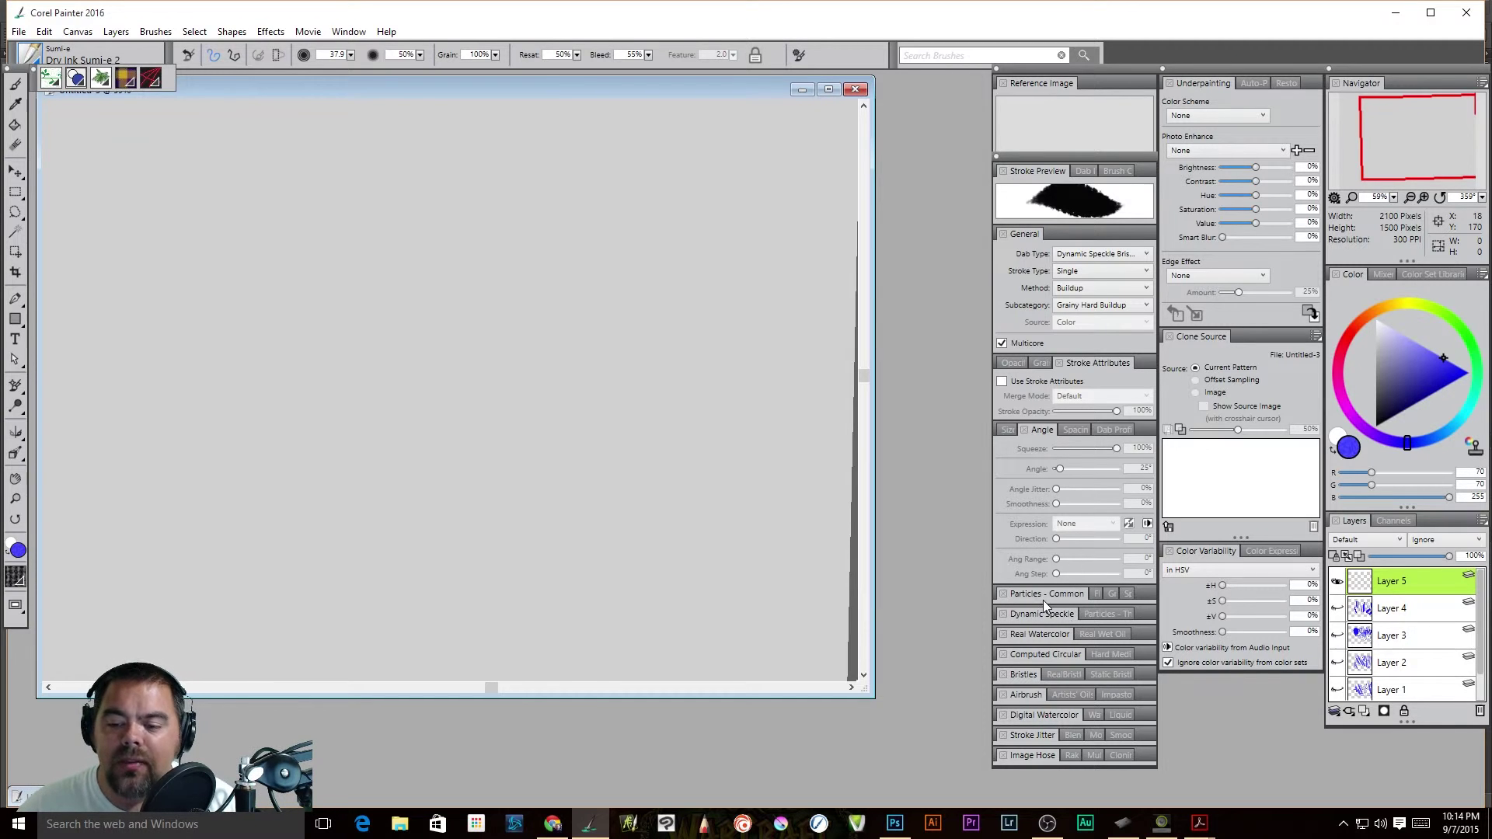
- Inspect particle settings, expand Real Watercolor, and collapse the stroke attributes, angle and spring panels
left_click(1054, 594)
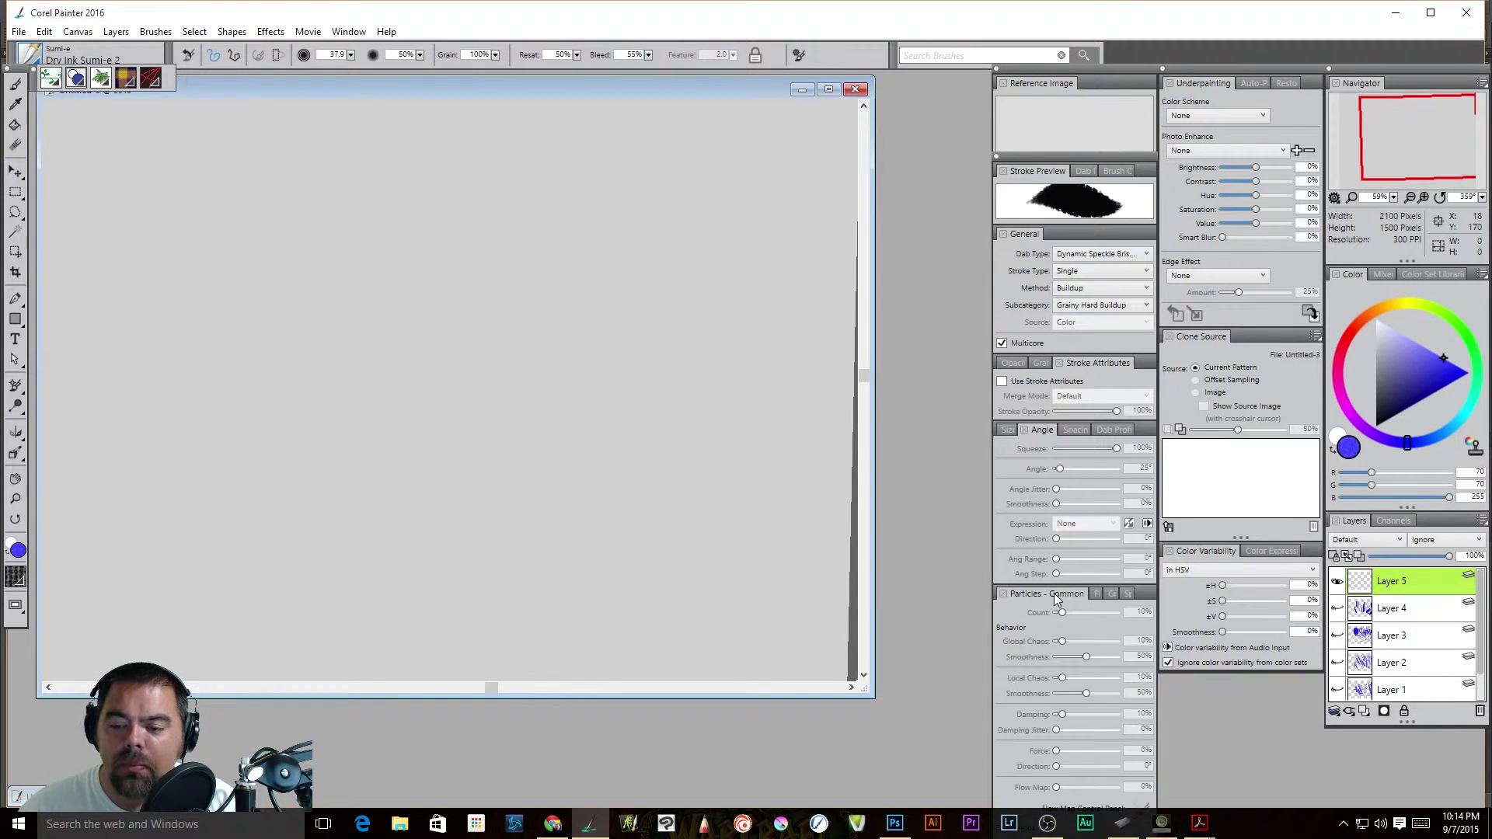
left_click(1097, 593)
left_click(1100, 595)
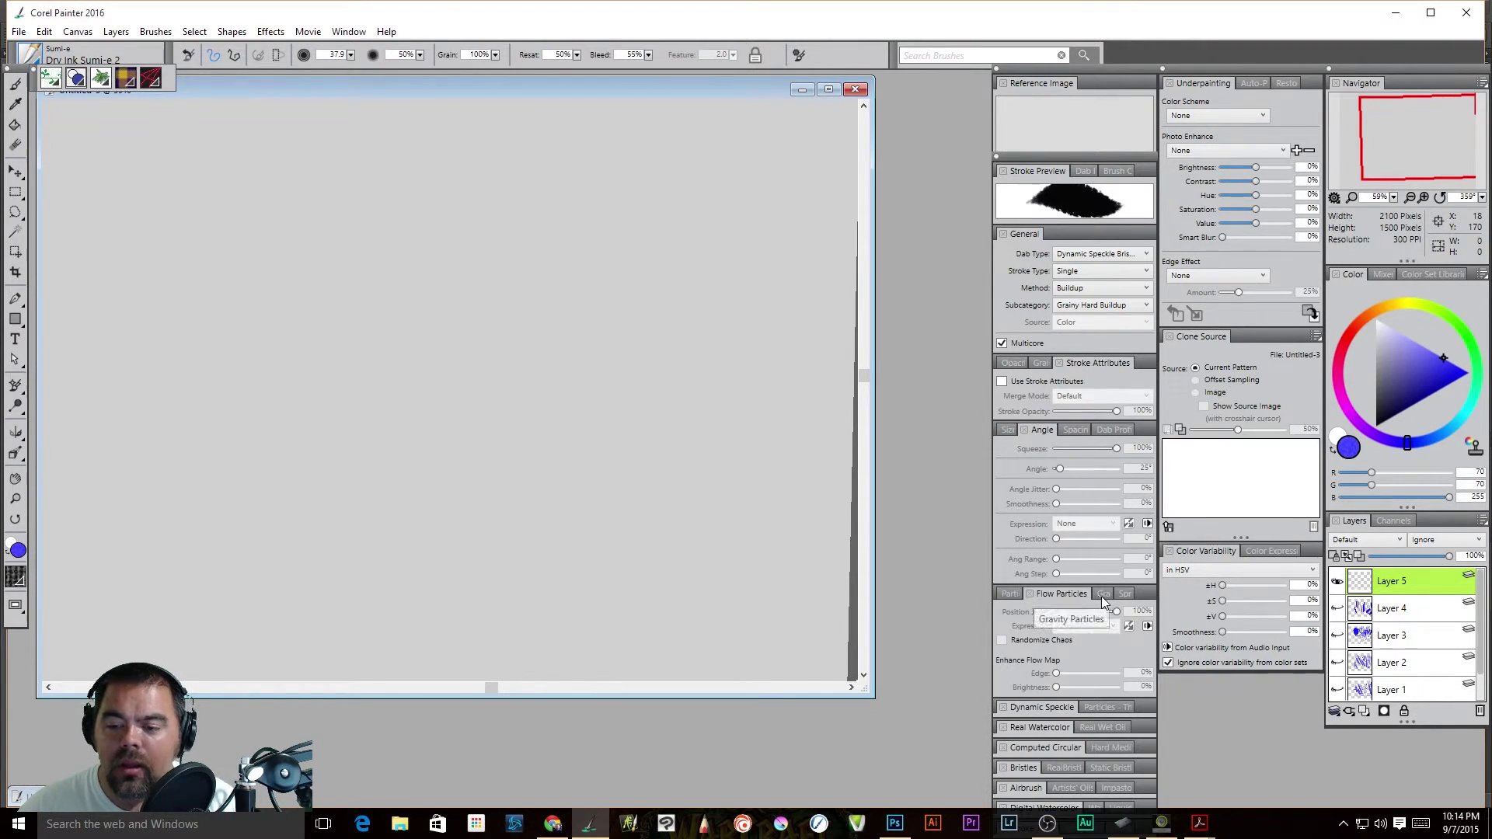
left_click(1125, 595)
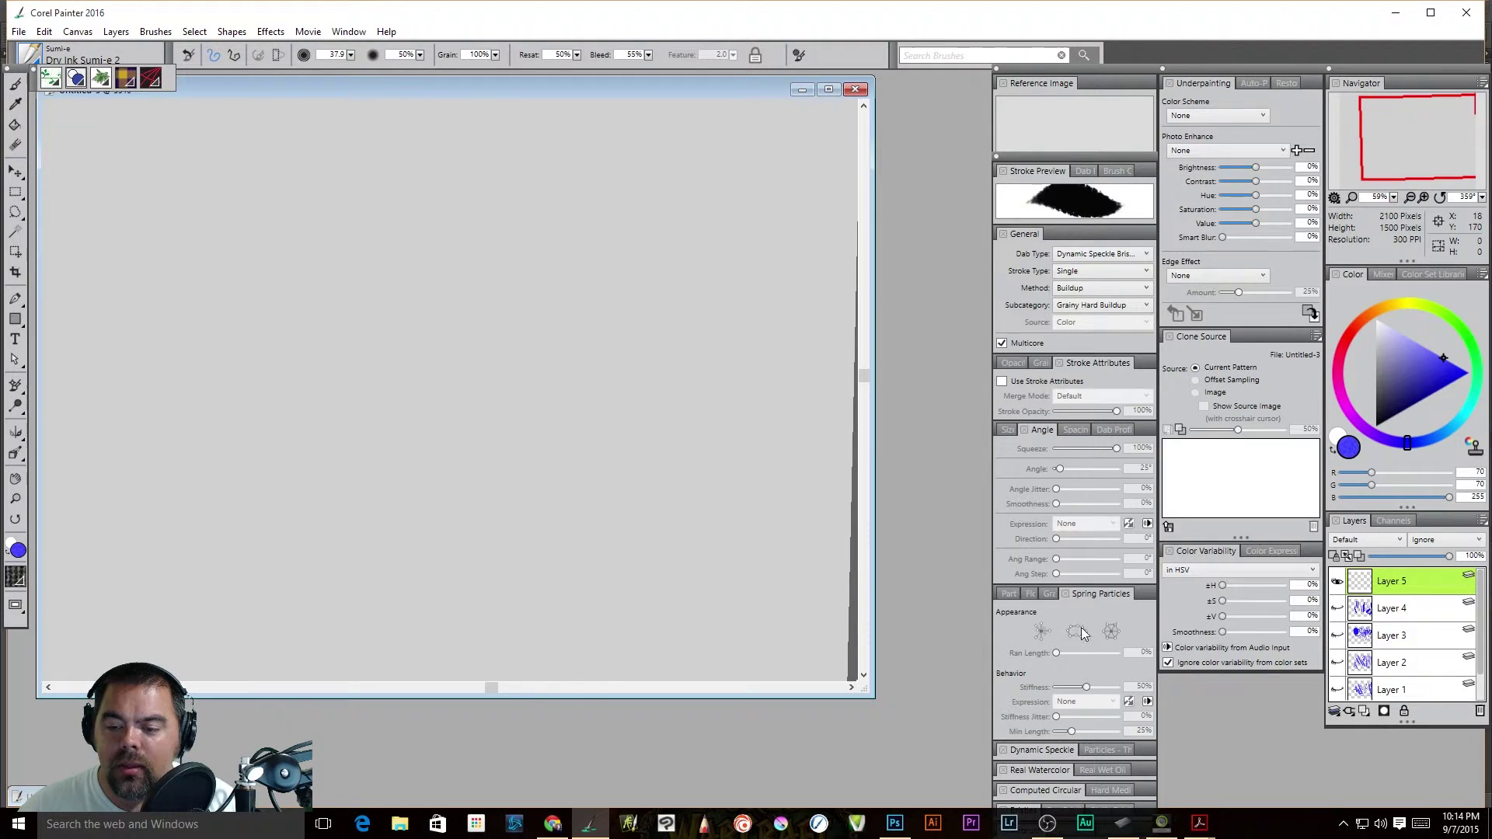
left_click(1040, 770)
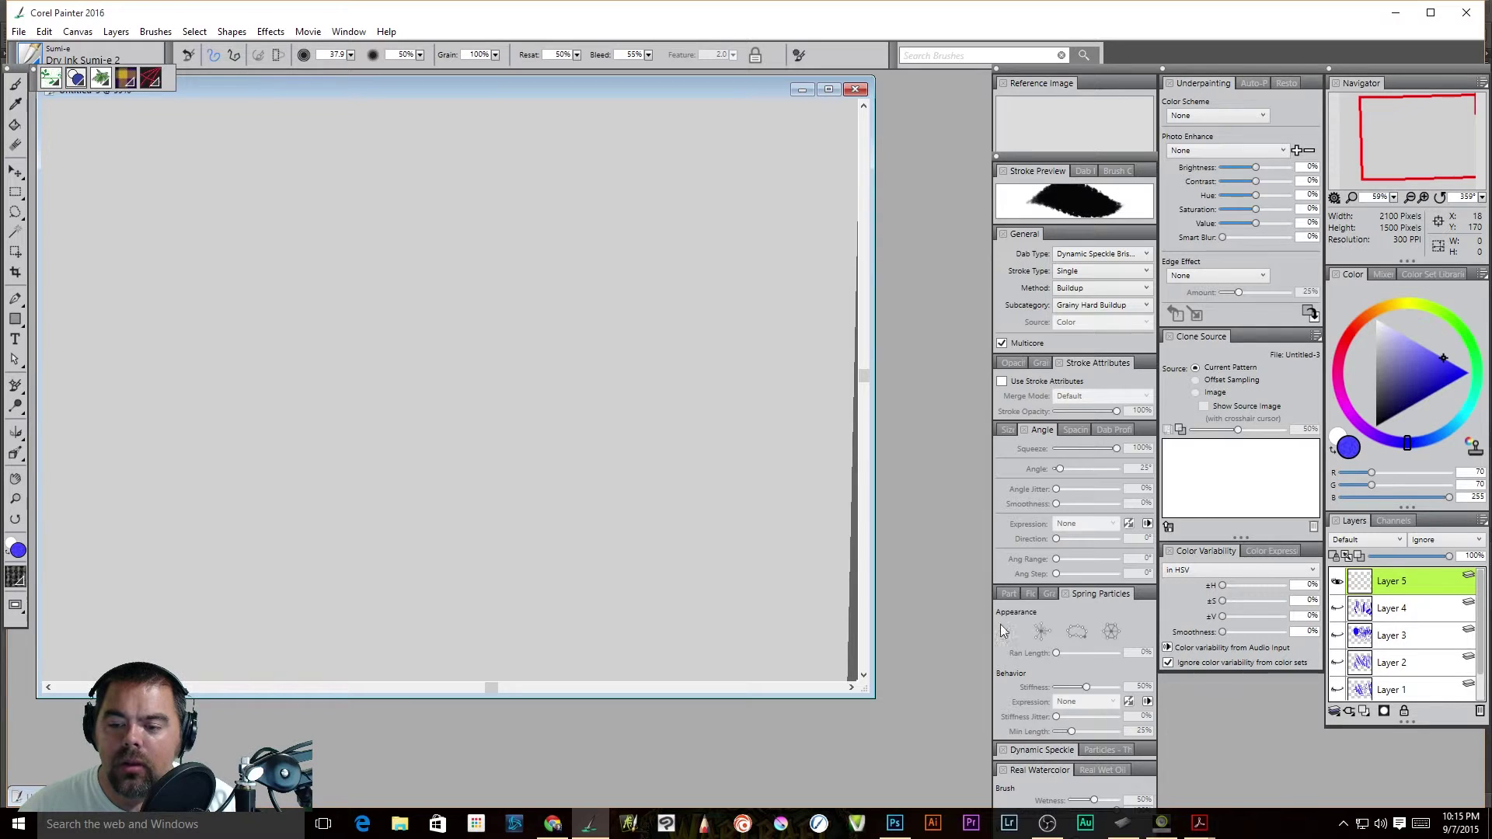
left_click(1082, 365)
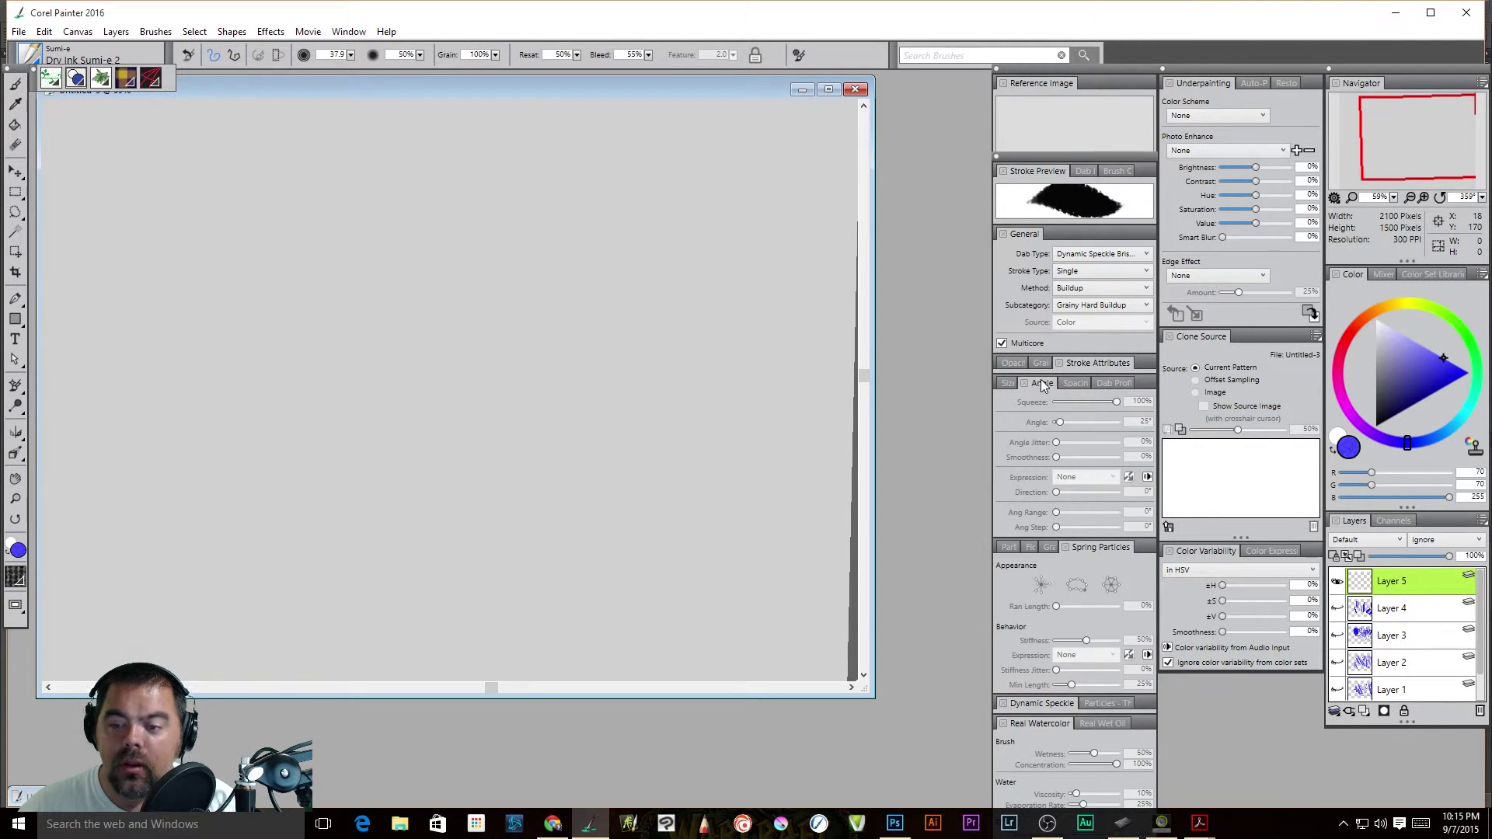
left_click(1043, 384)
left_click(1096, 404)
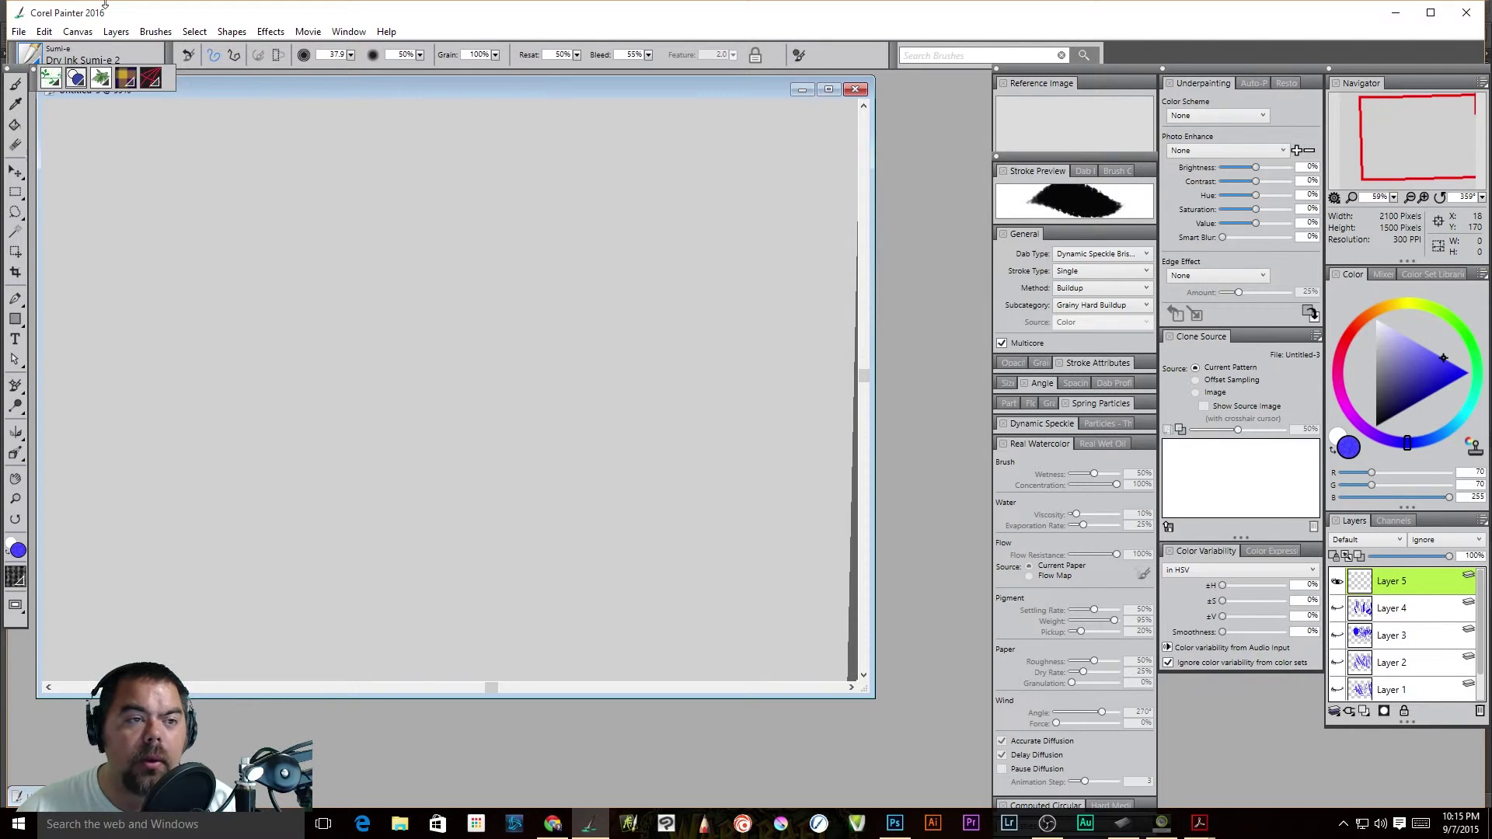
left_click(18, 31)
- Place a test dab, then select Light Bristle 2 from the Real Watercolor brushes
left_click(387, 225)
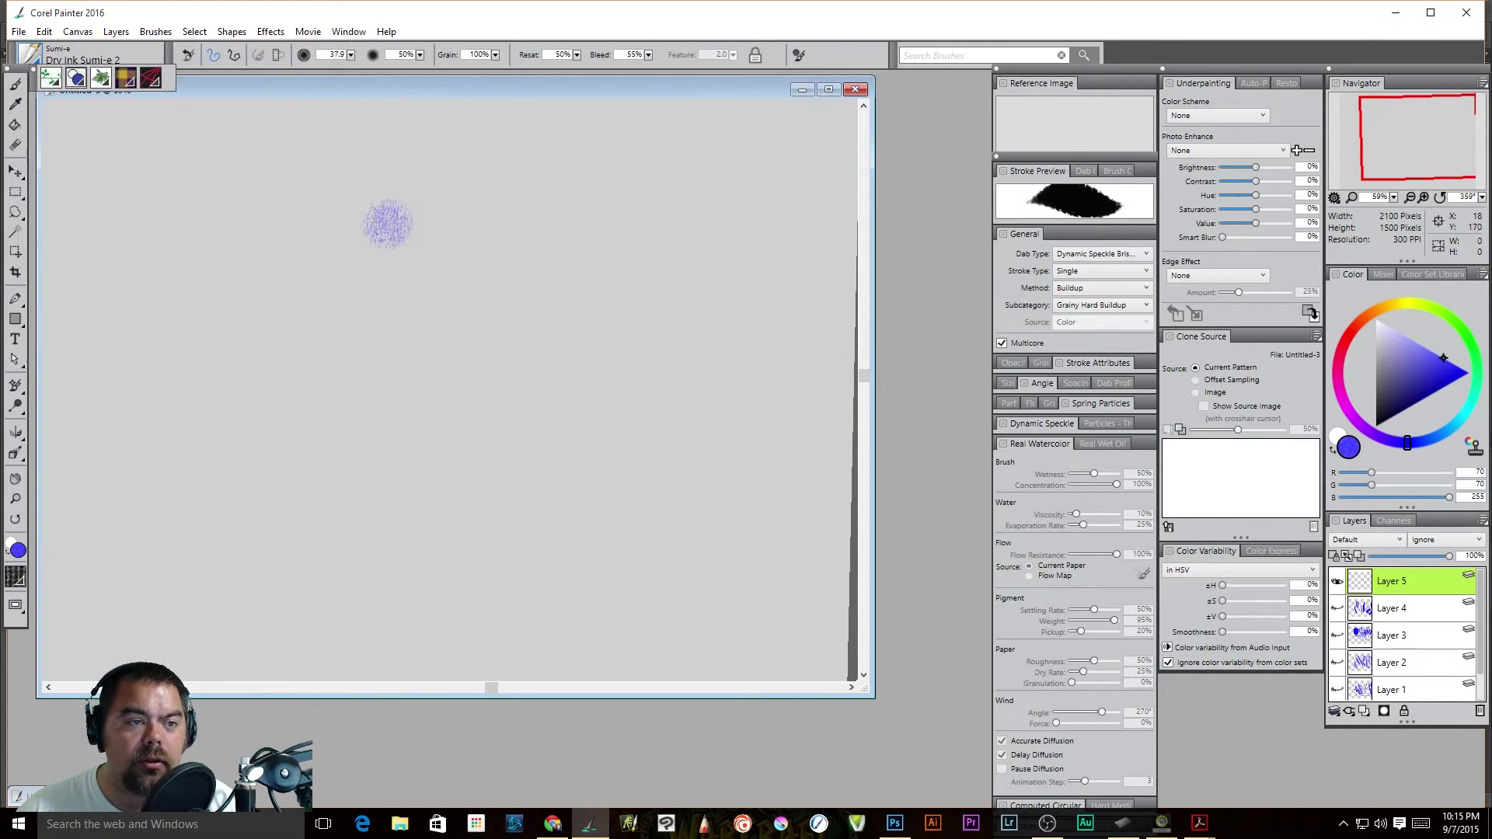
left_click(32, 54)
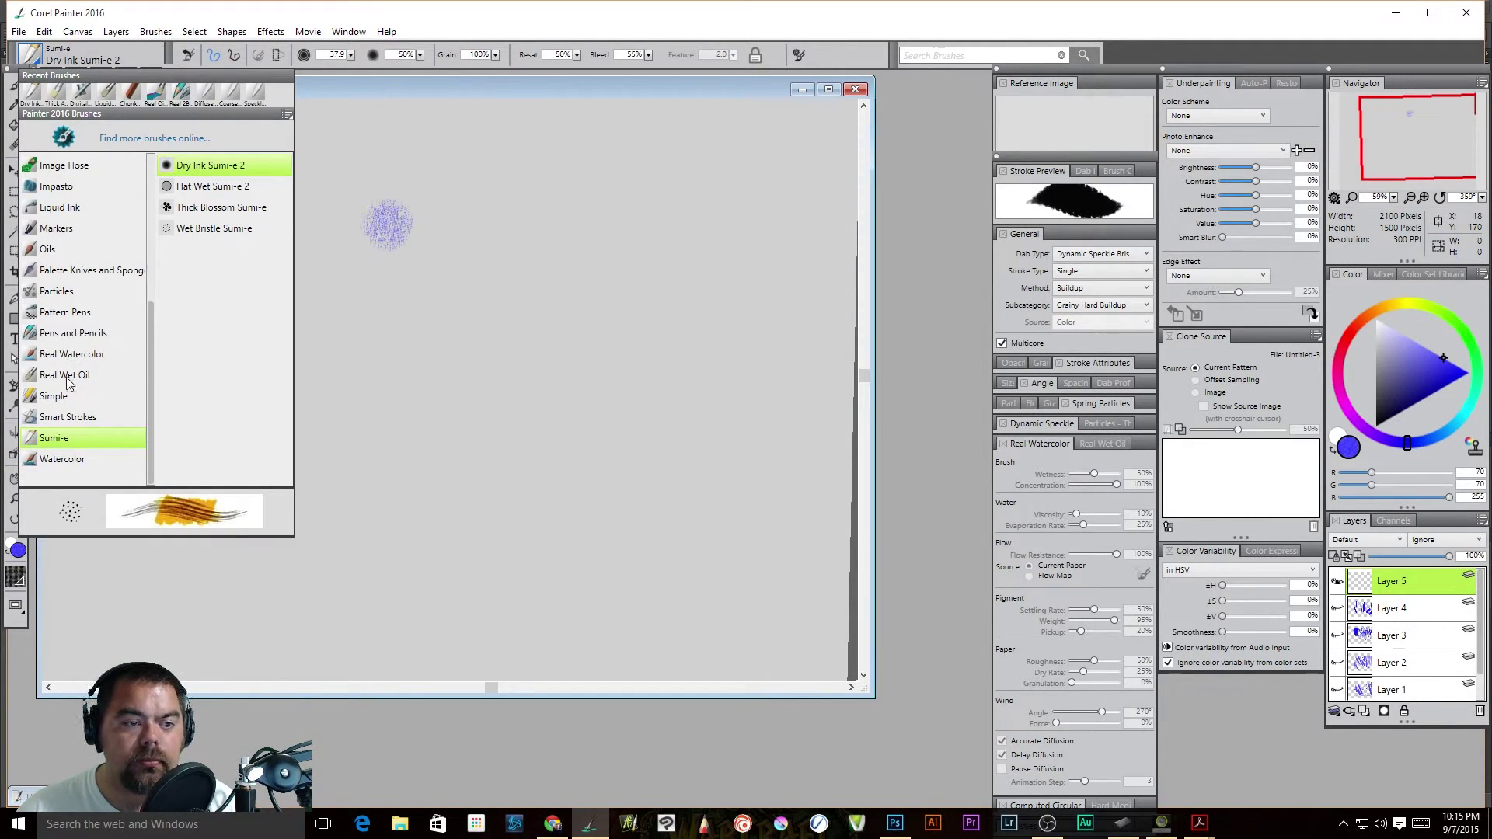
left_click(84, 355)
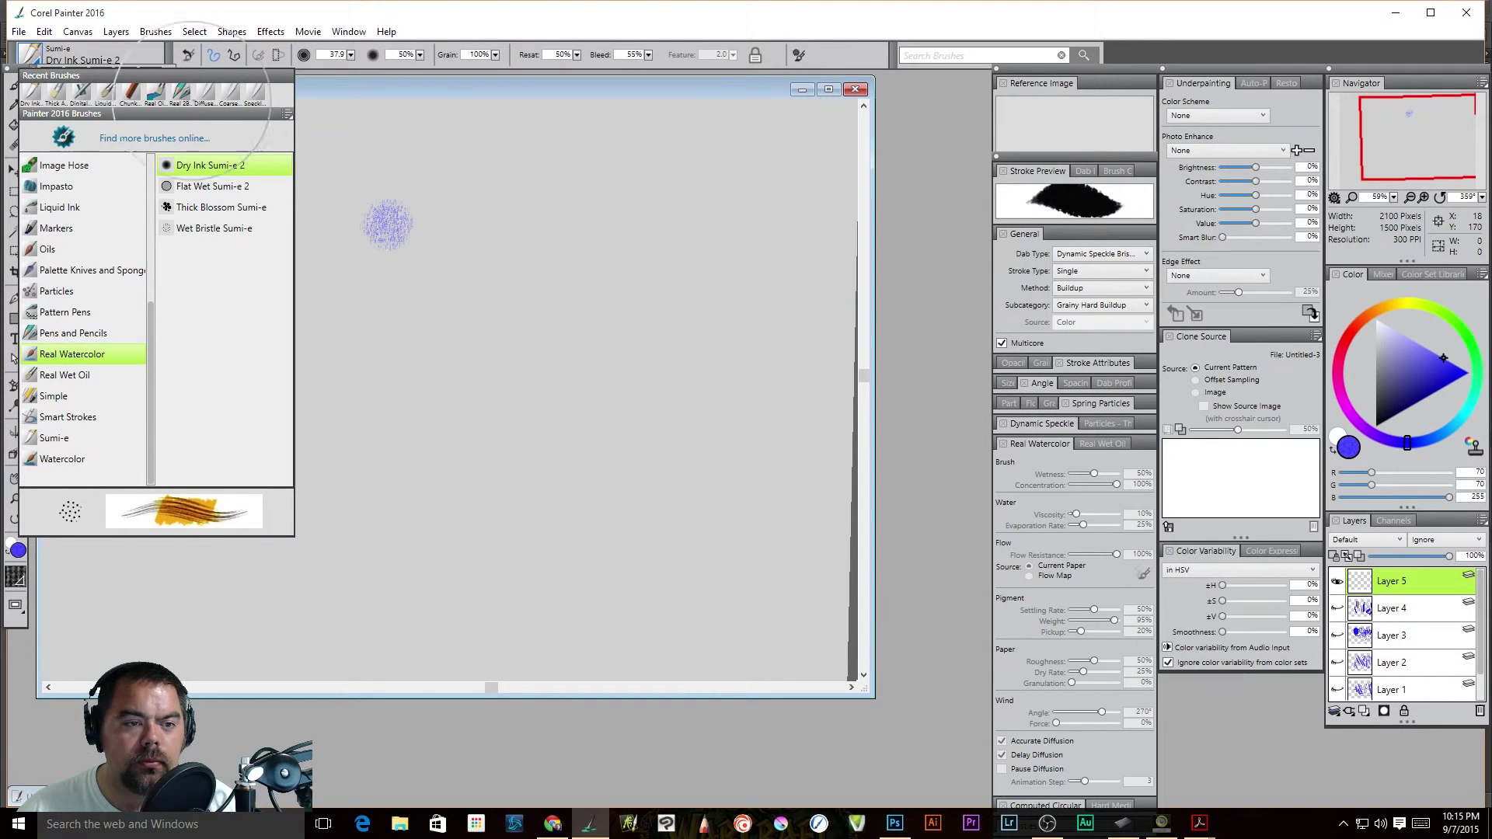
left_click(200, 208)
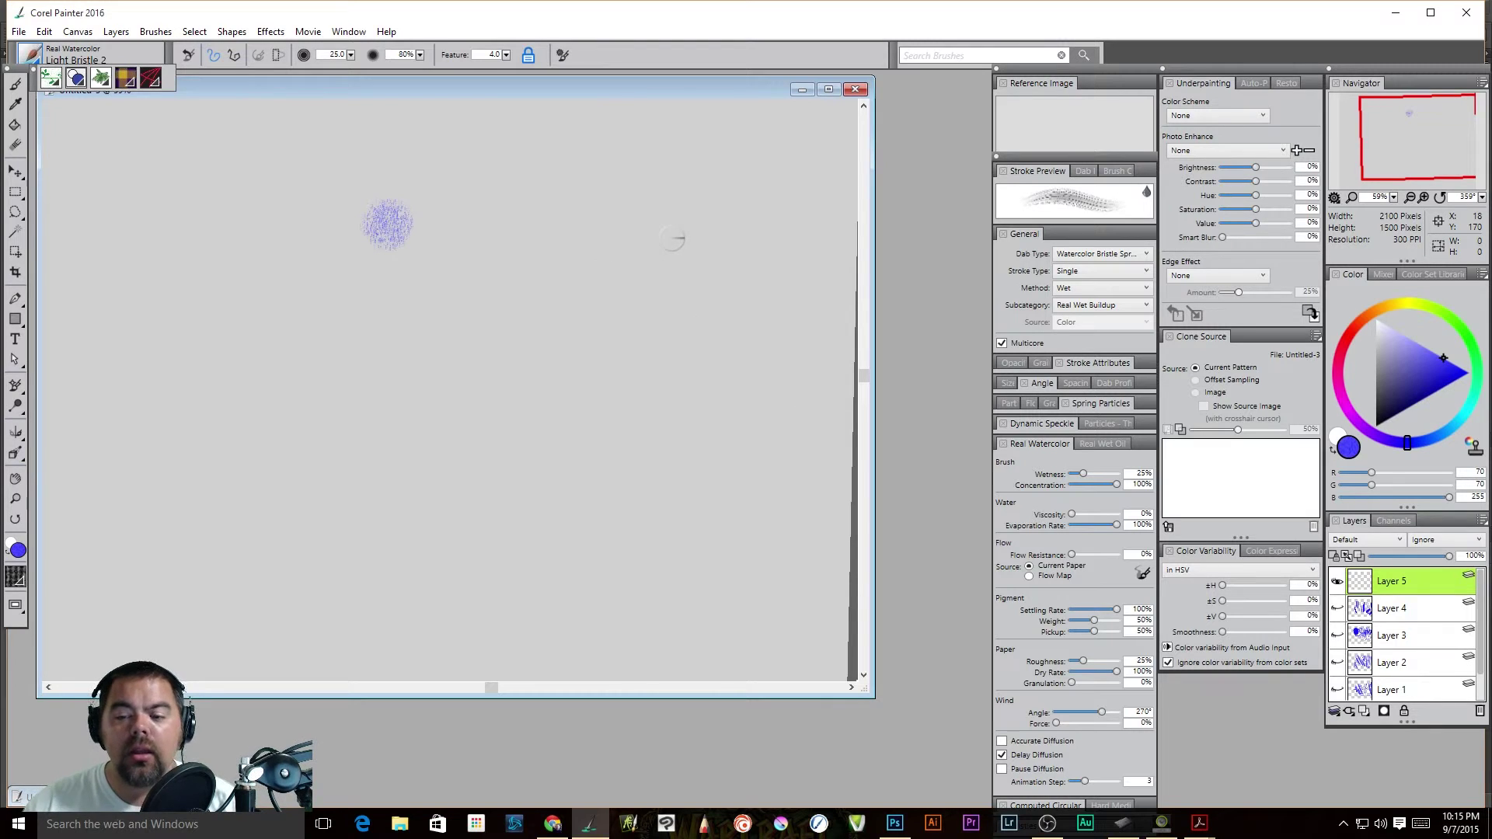
- With Light Bristle 2, paint a rising stroke, then branches fanning down-left and down-right from its top
left_click_drag(617, 423, 684, 225)
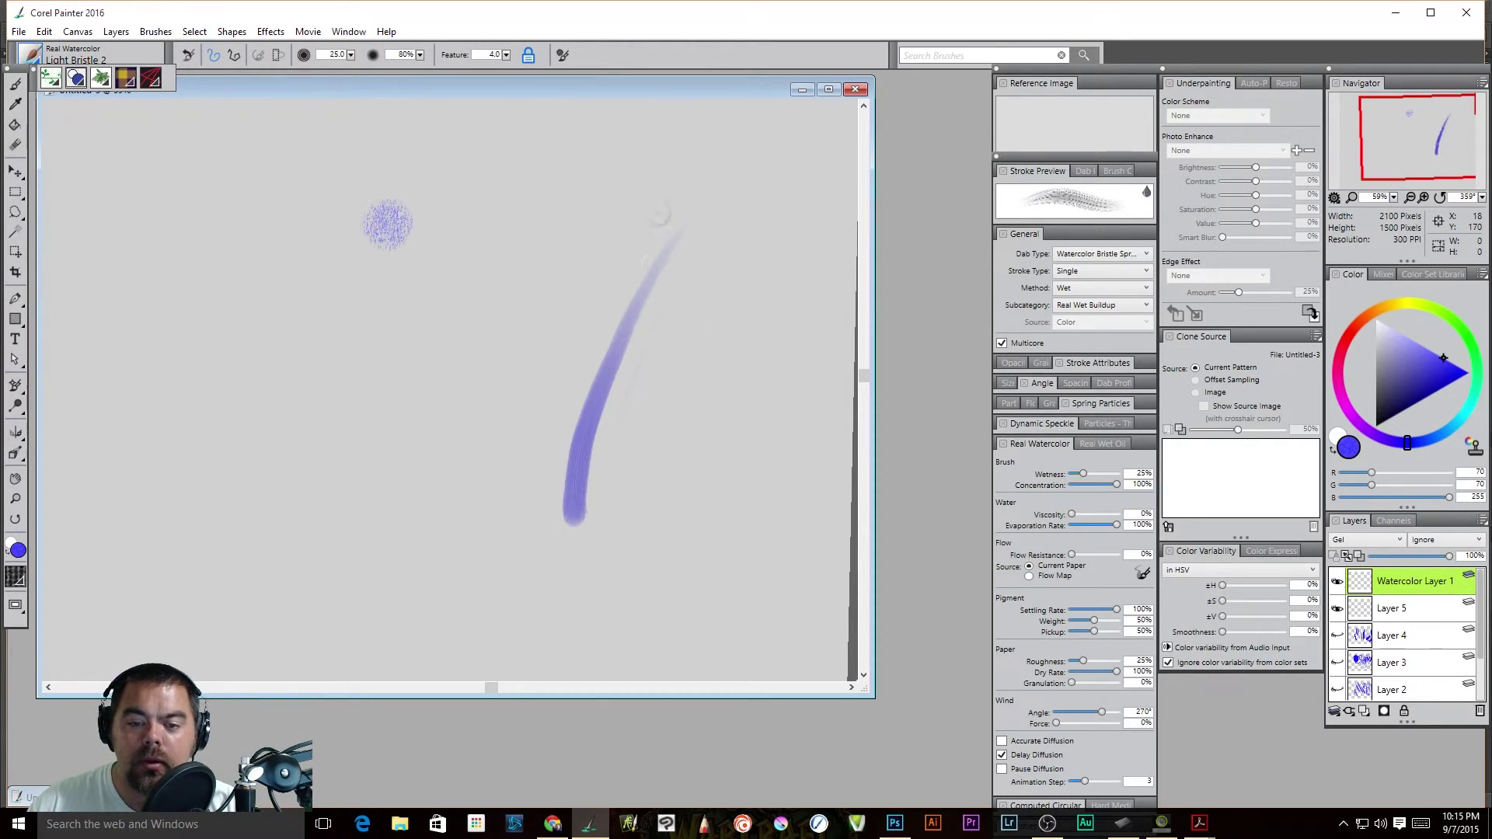
mouse_move(684, 232)
left_mouse_down()
mouse_move(659, 277)
mouse_move(635, 295)
mouse_move(677, 231)
mouse_move(544, 359)
mouse_move(661, 246)
mouse_move(510, 358)
left_mouse_up()
left_click_drag(649, 260, 512, 312)
mouse_move(669, 284)
left_mouse_down()
mouse_move(677, 466)
mouse_move(731, 523)
left_mouse_up()
left_click_drag(676, 237, 748, 478)
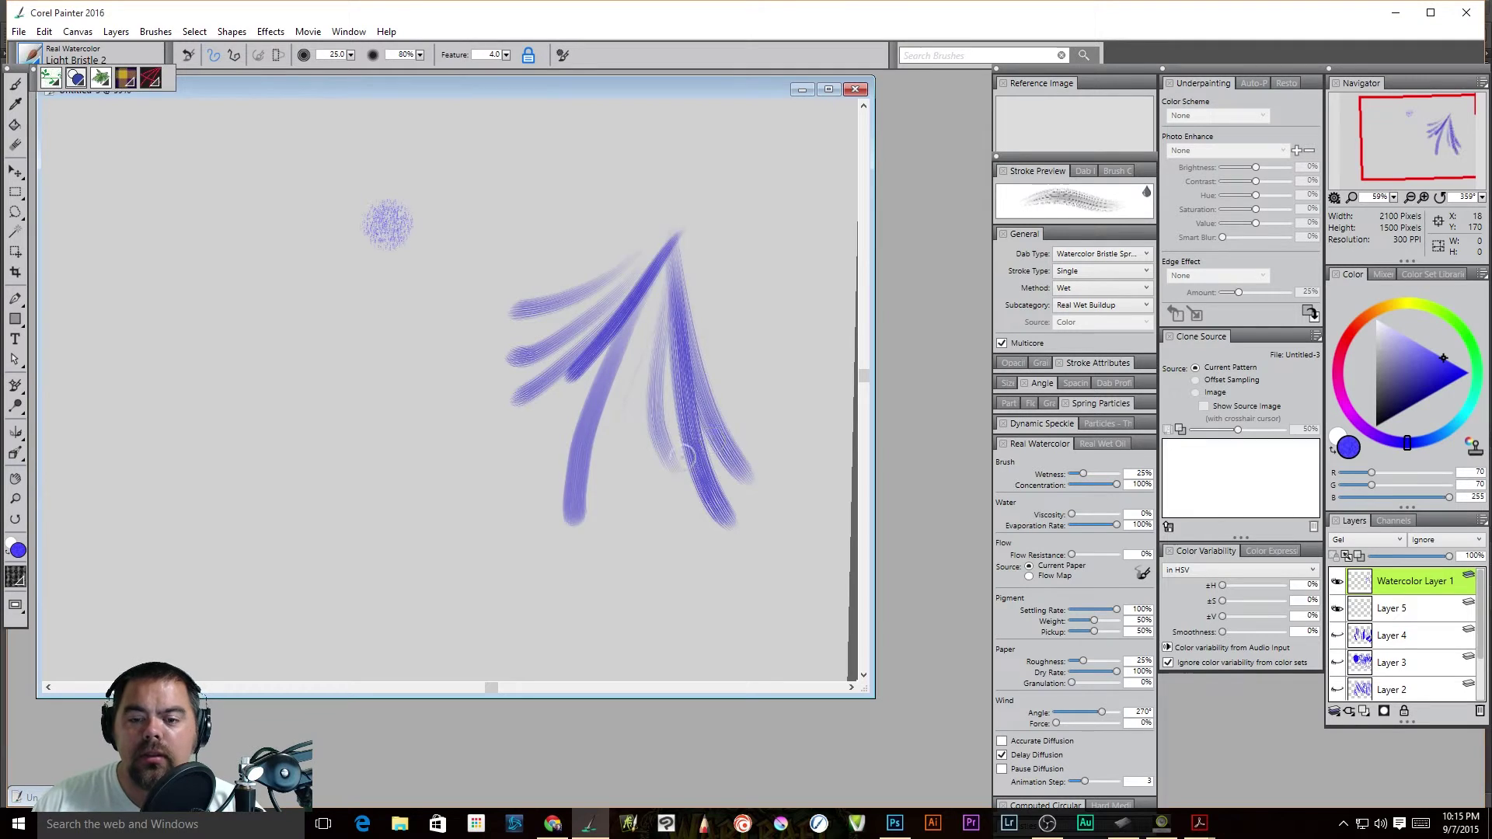
- Darken the upper, right, centre and upper-left branches, then add a top stroke and a long right curve
left_click_drag(678, 241, 509, 281)
left_click_drag(682, 242, 749, 484)
left_click_drag(676, 235, 682, 381)
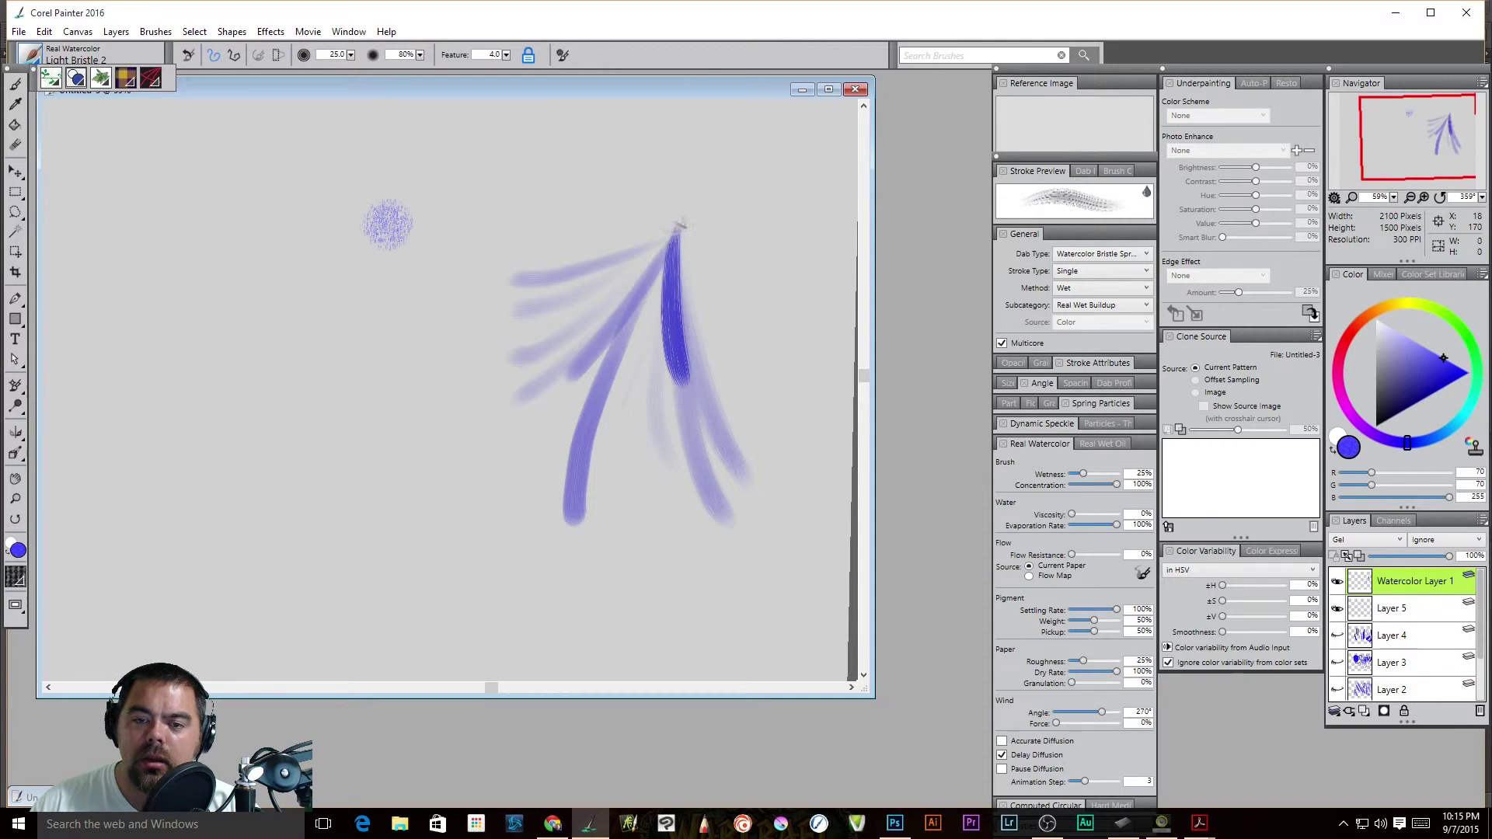
left_click_drag(659, 251, 545, 306)
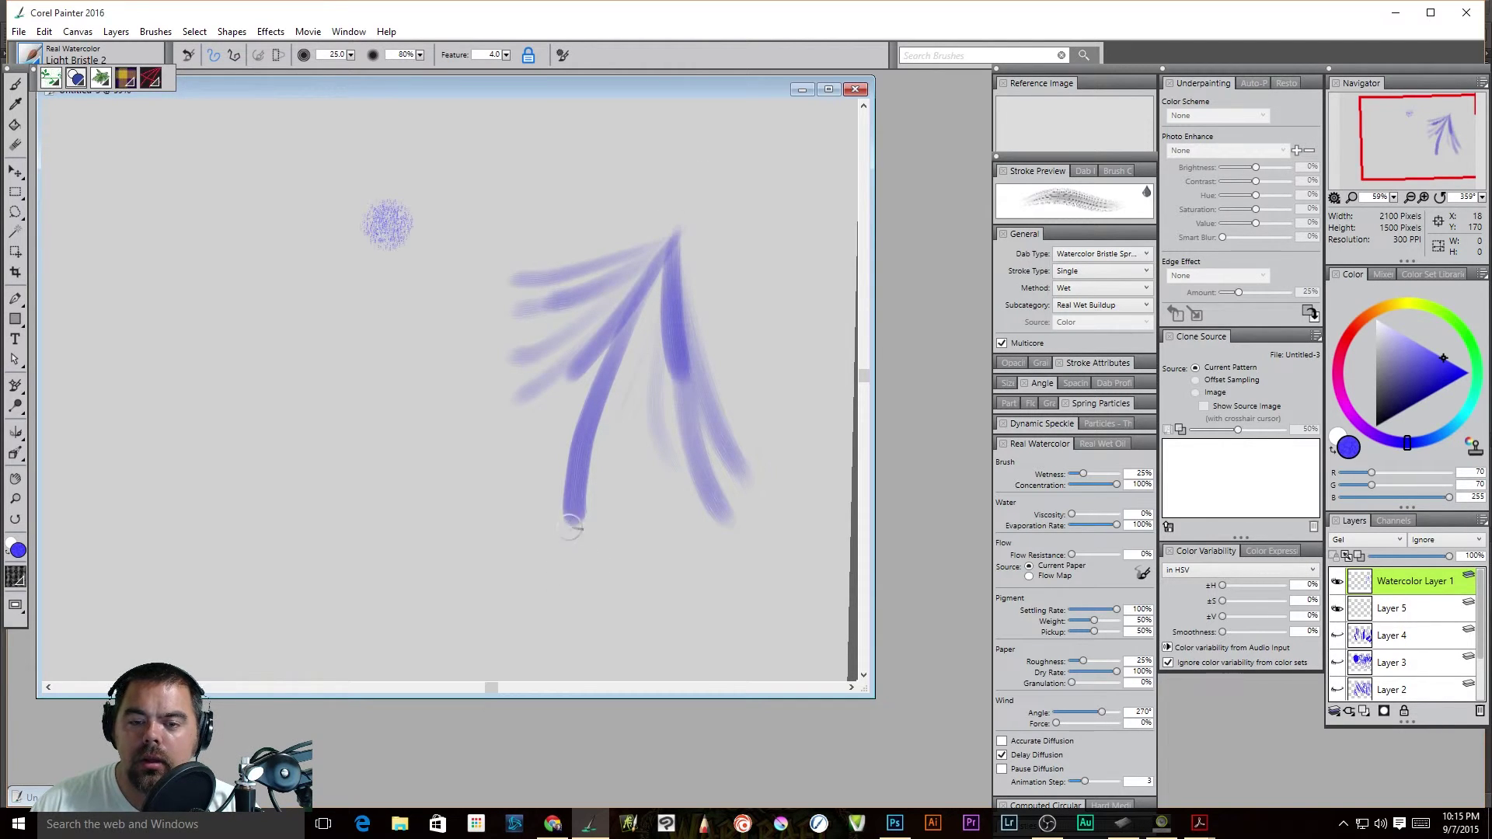
left_click_drag(678, 227, 540, 243)
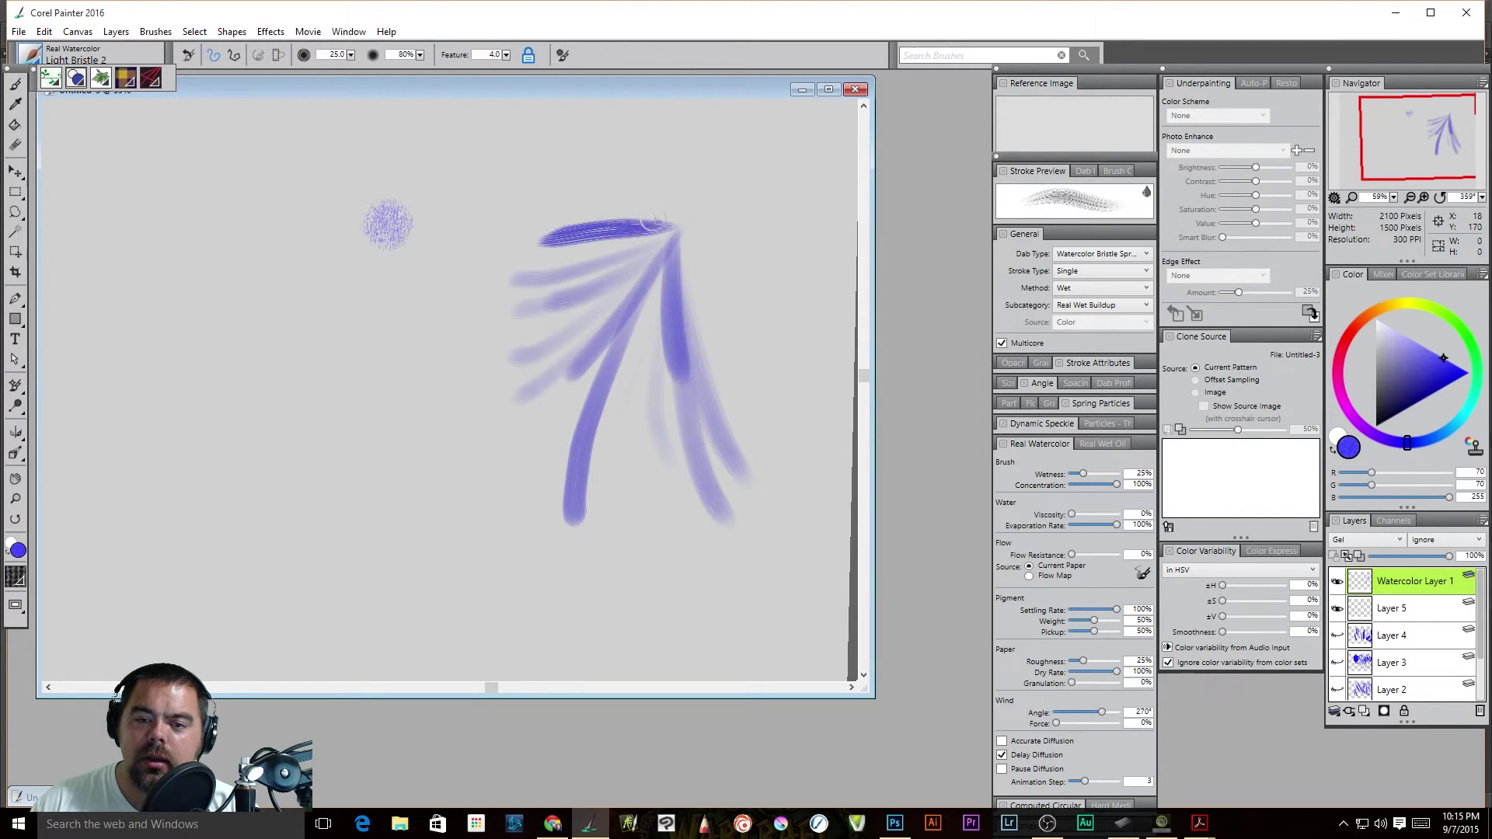
left_click_drag(676, 219, 781, 470)
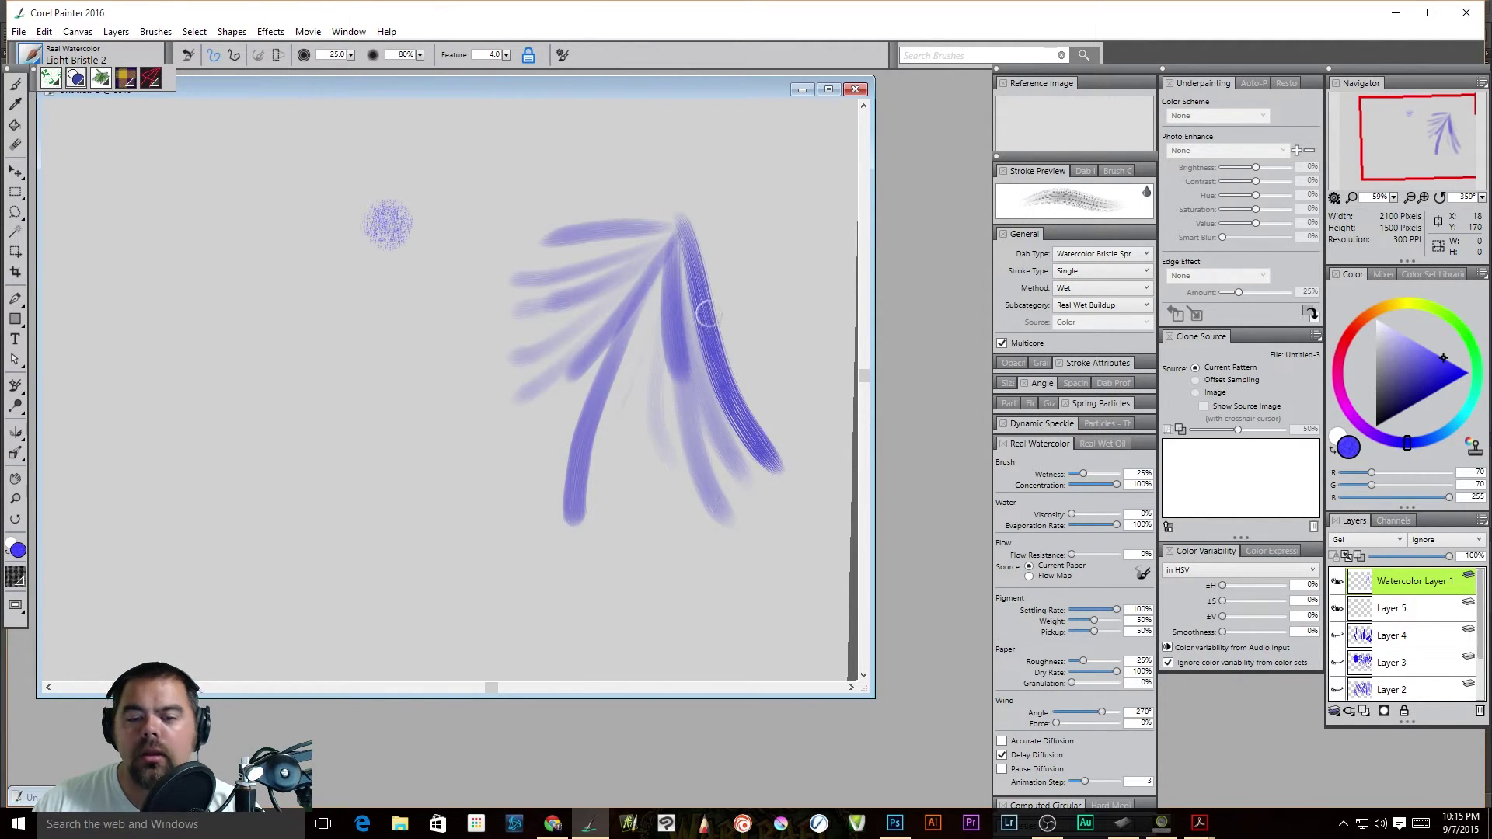